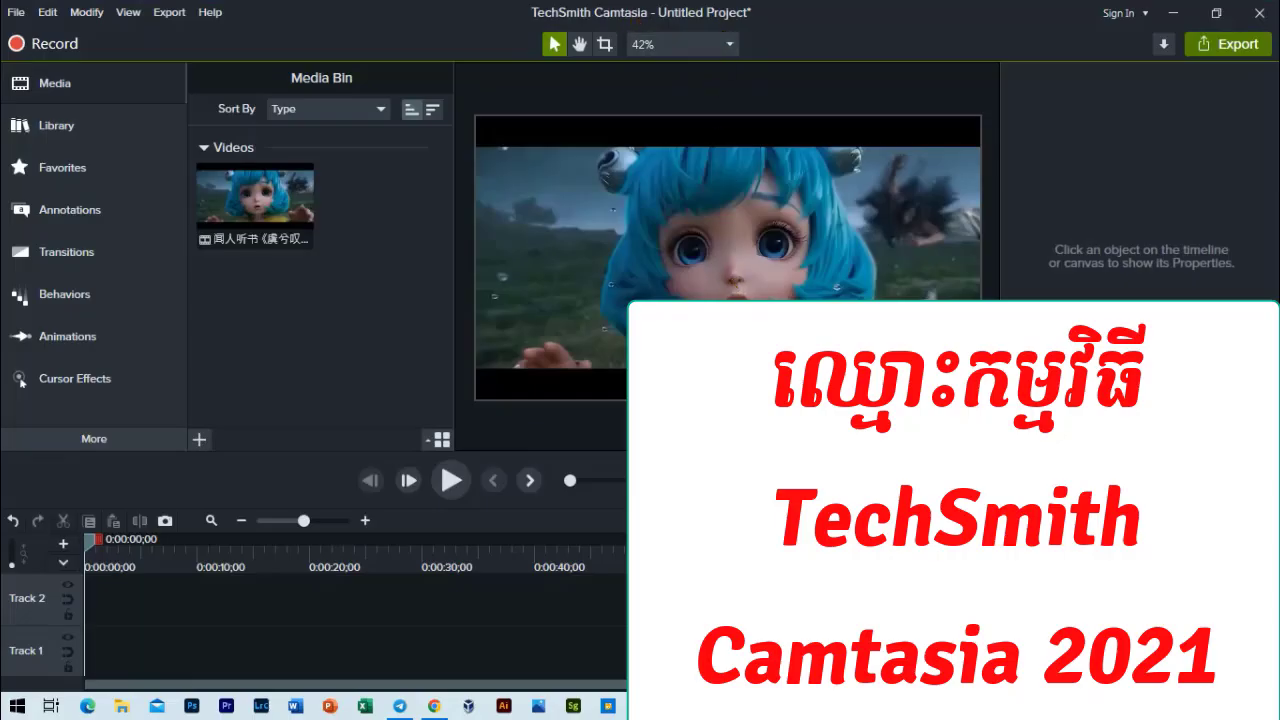
Select the imported 3:24 music video in the Media Bin to view its scale, opacity, rotation and size
left_click(711, 280)
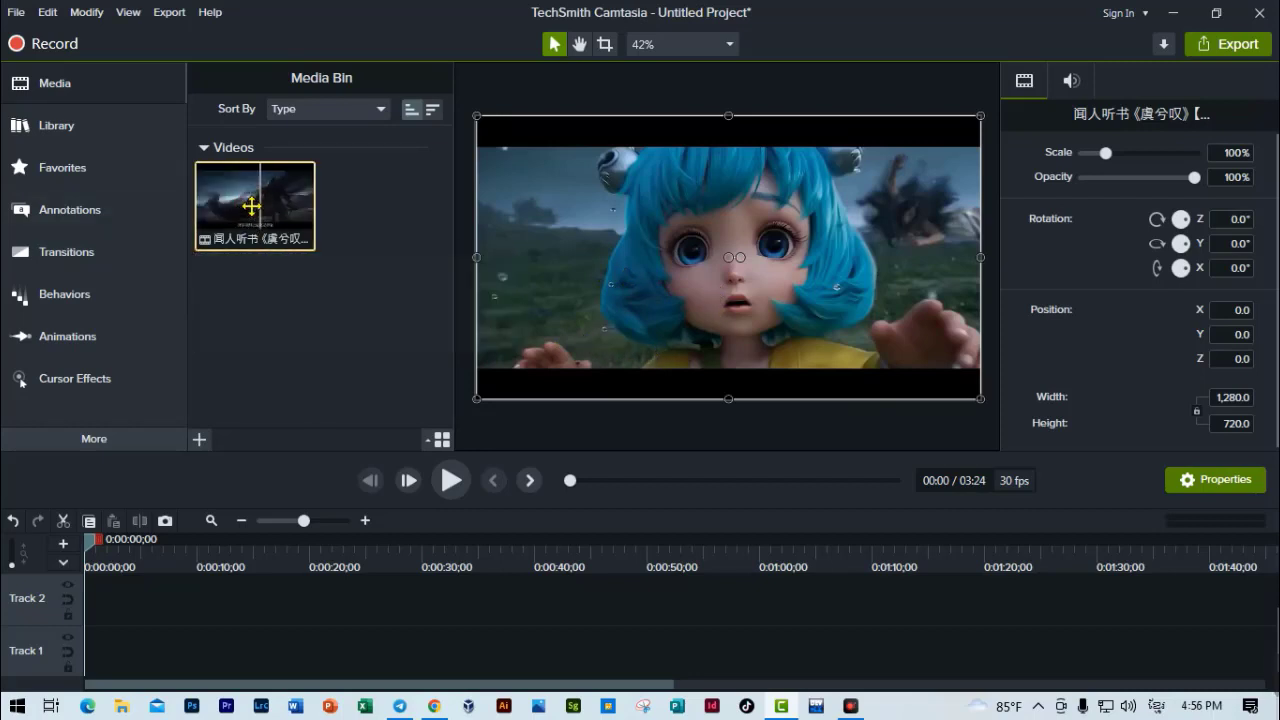
Place the 3:24 music video on Track 2, then add a second copy on Track 3
left_click_drag(272, 210, 266, 265)
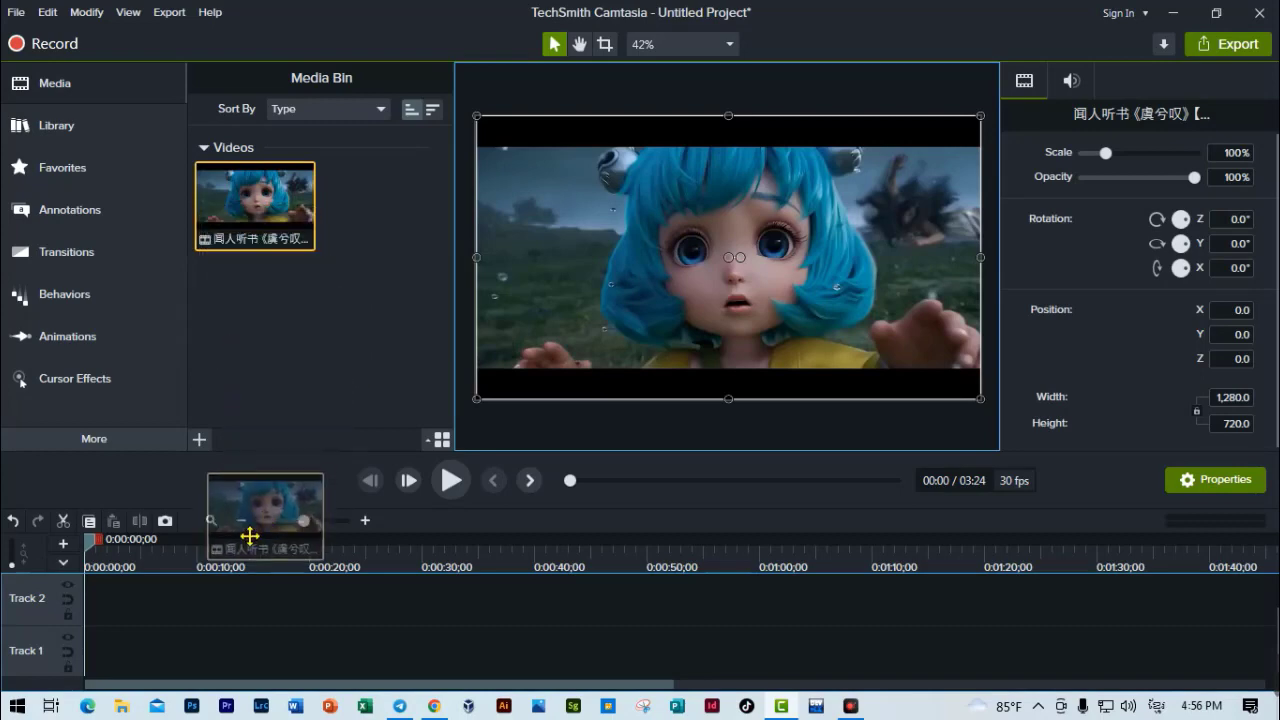
mouse_move(266, 265)
left_mouse_down()
mouse_move(181, 614)
mouse_move(86, 603)
left_mouse_up()
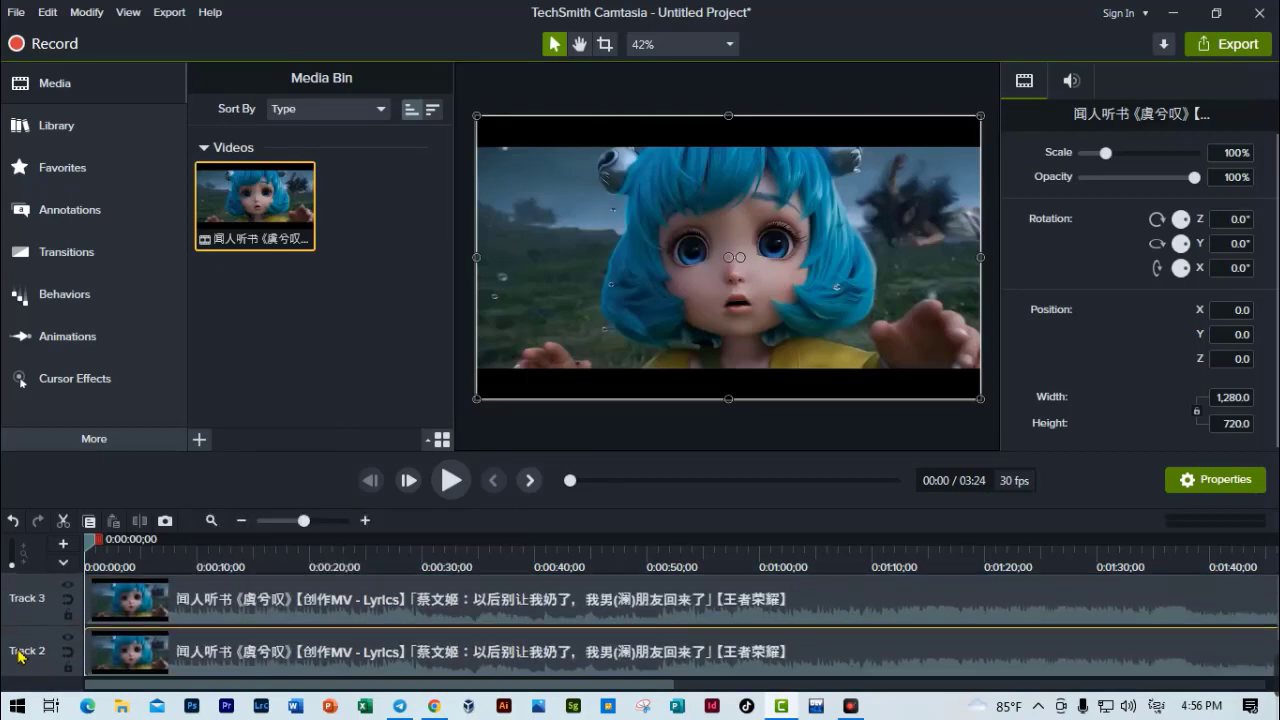
mouse_move(118, 645)
left_mouse_down()
mouse_move(240, 605)
mouse_move(176, 607)
mouse_move(247, 601)
left_mouse_up()
Delete the duplicate music video clip from Track 3
right_click(247, 601)
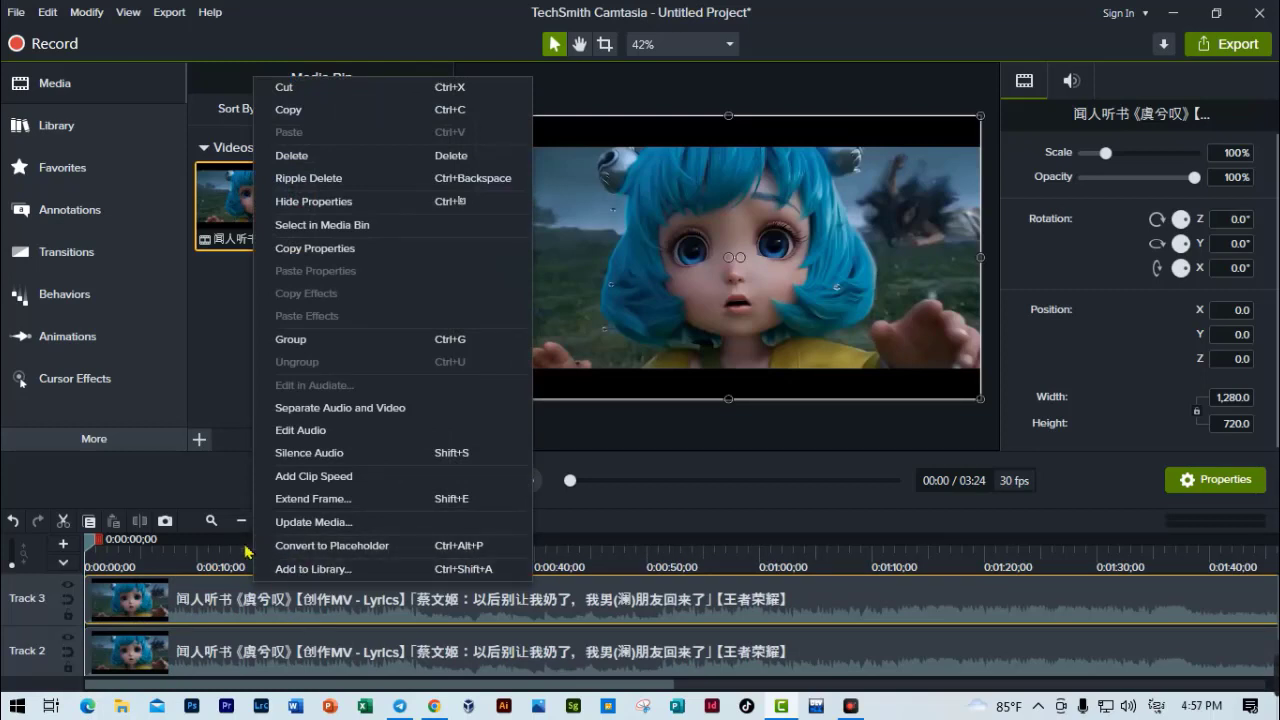
left_click(333, 165)
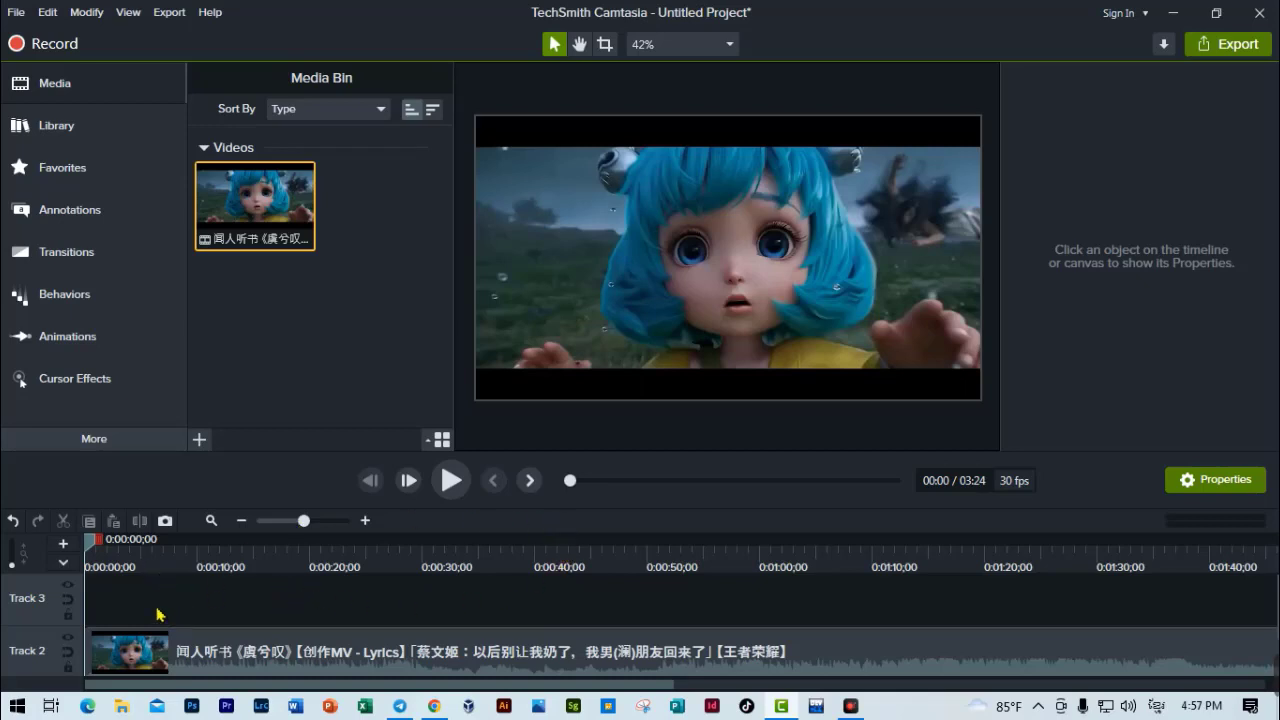
Insert a new track above the empty Track 3
right_click(38, 612)
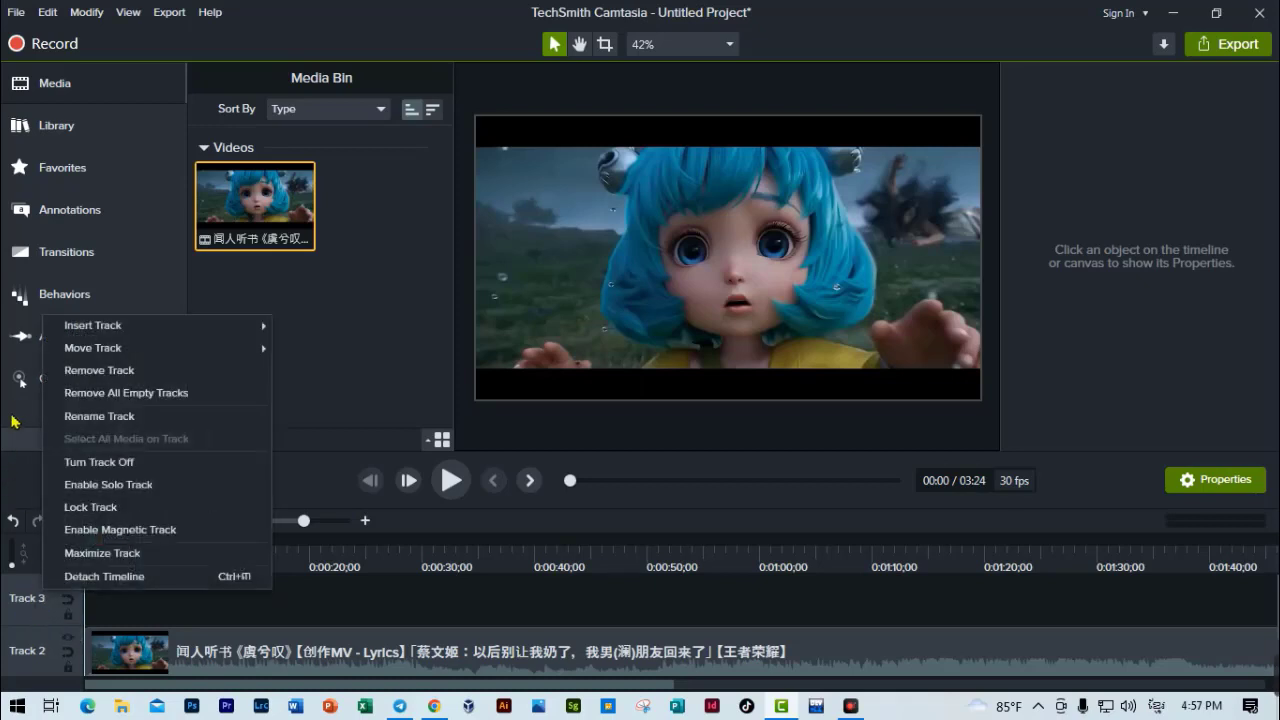
mouse_move(149, 330)
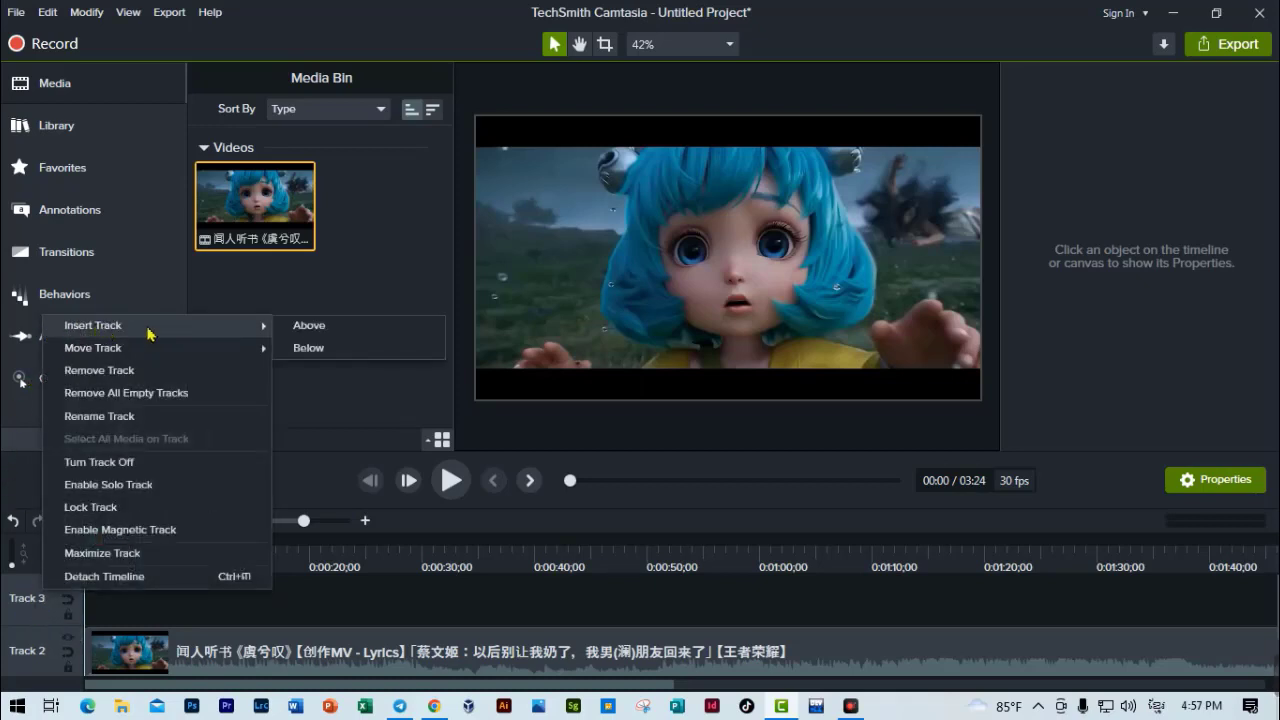
left_click(337, 329)
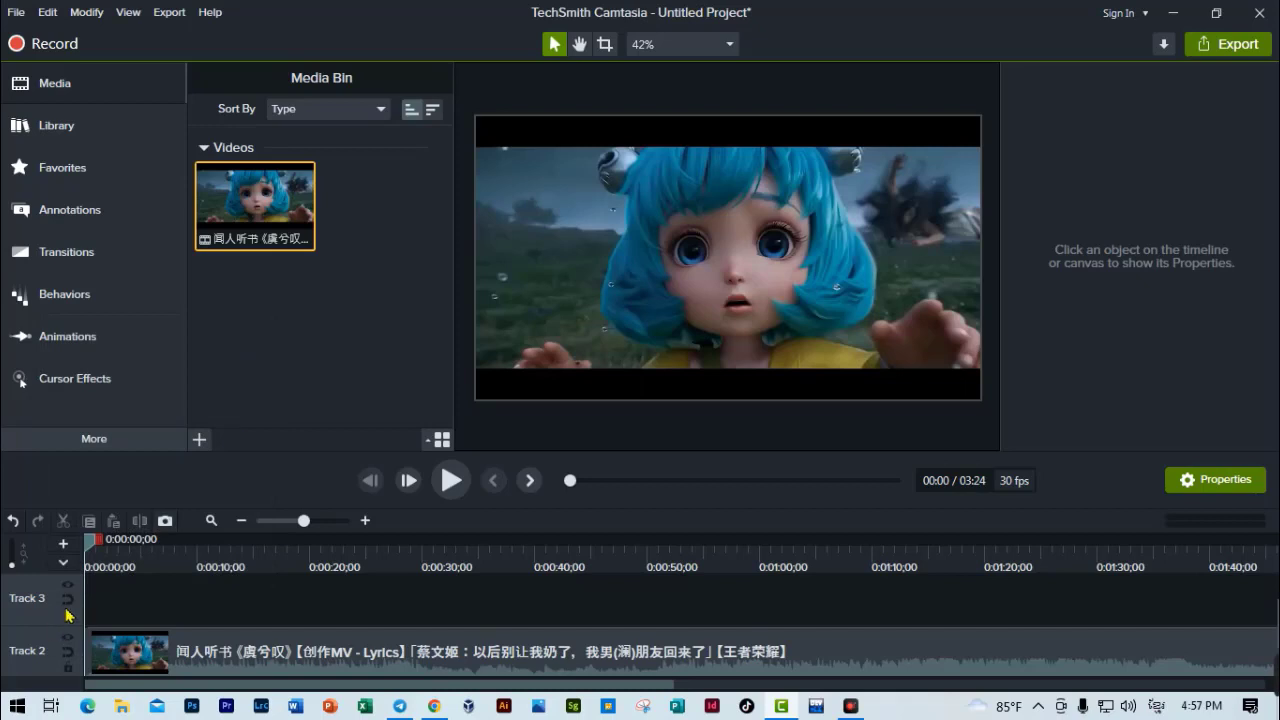
scroll(67, 614, "down", 1)
scroll(67, 660, "up", 2)
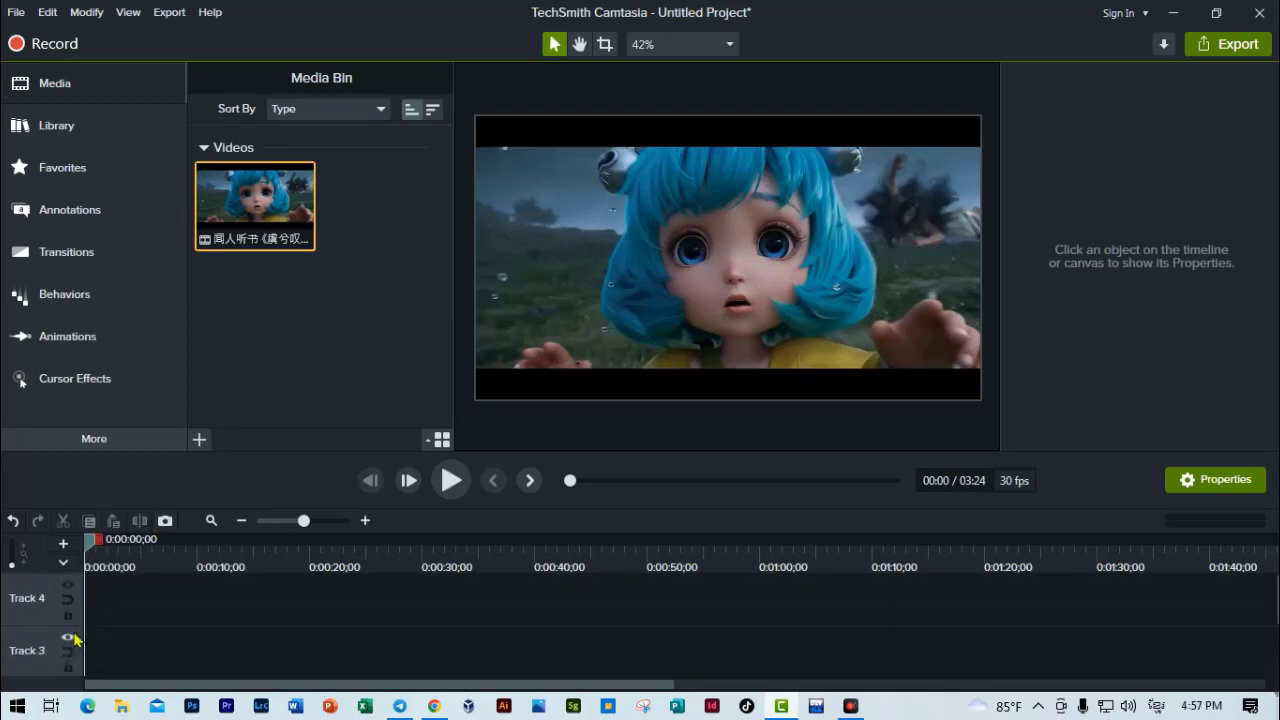
Remove empty Tracks 4, 3 and the last empty track, then select the video on Track 1
right_click(31, 608)
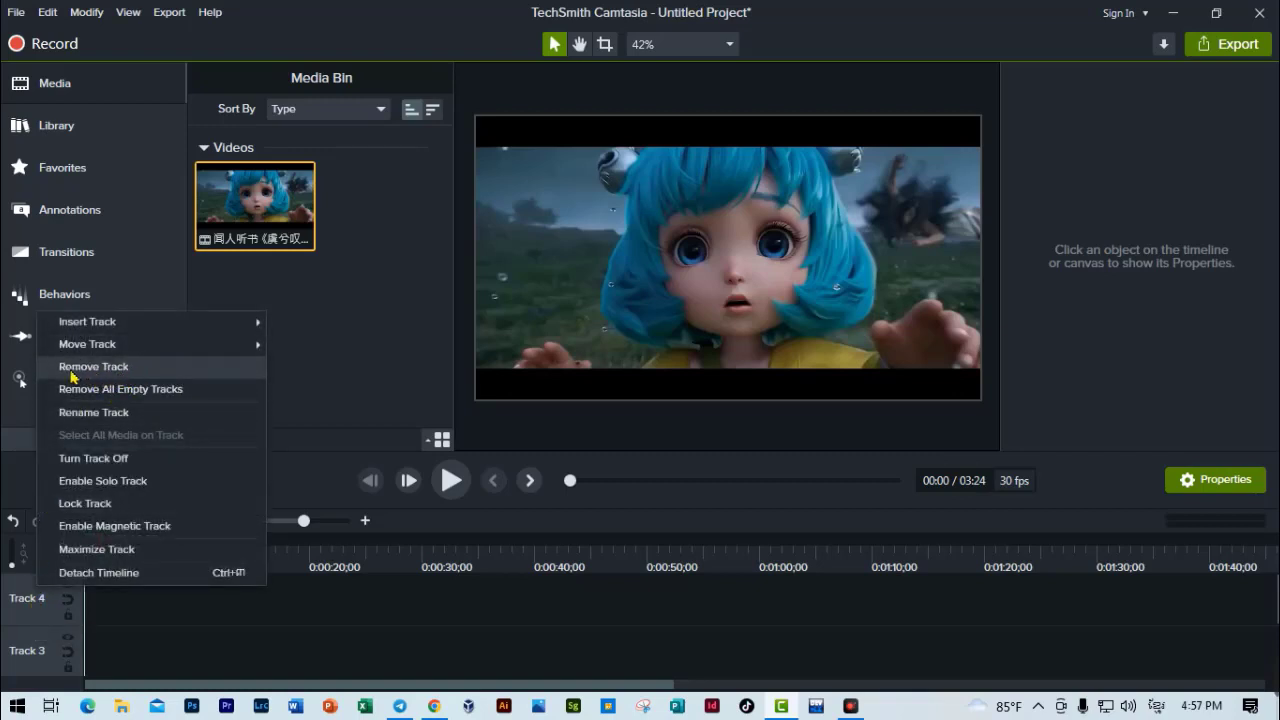
left_click(128, 369)
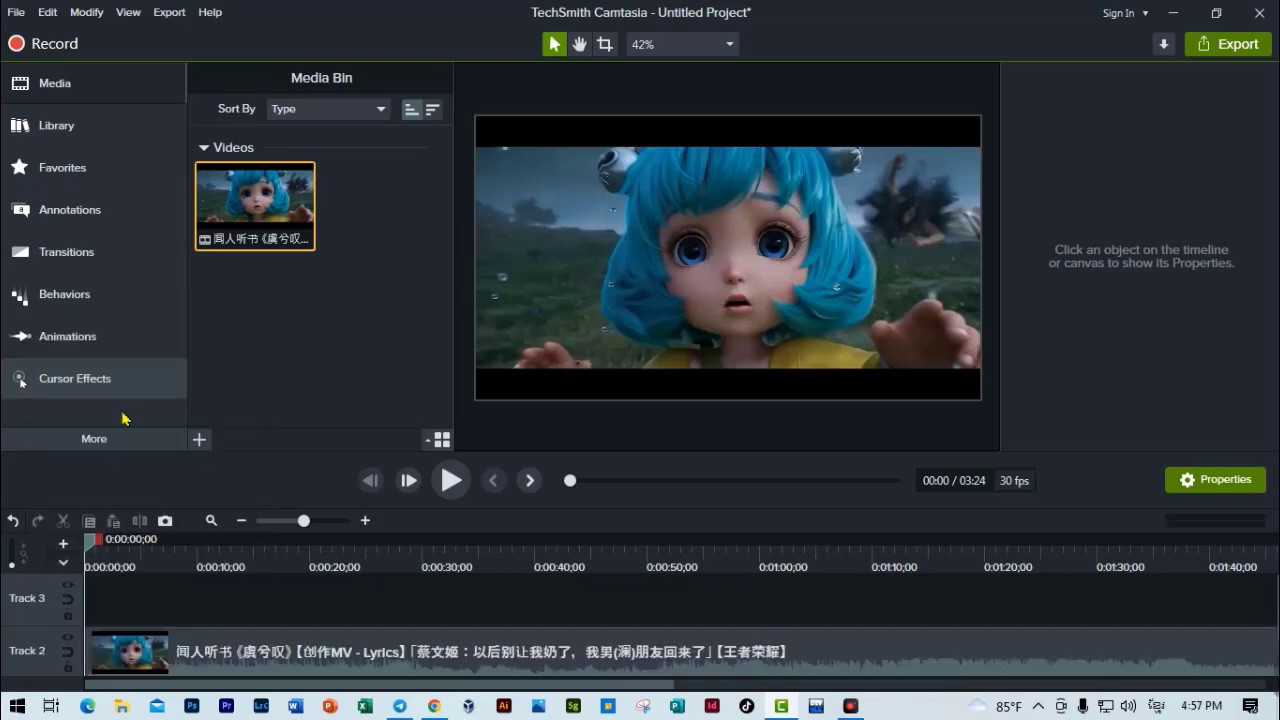
right_click(46, 603)
mouse_move(143, 357)
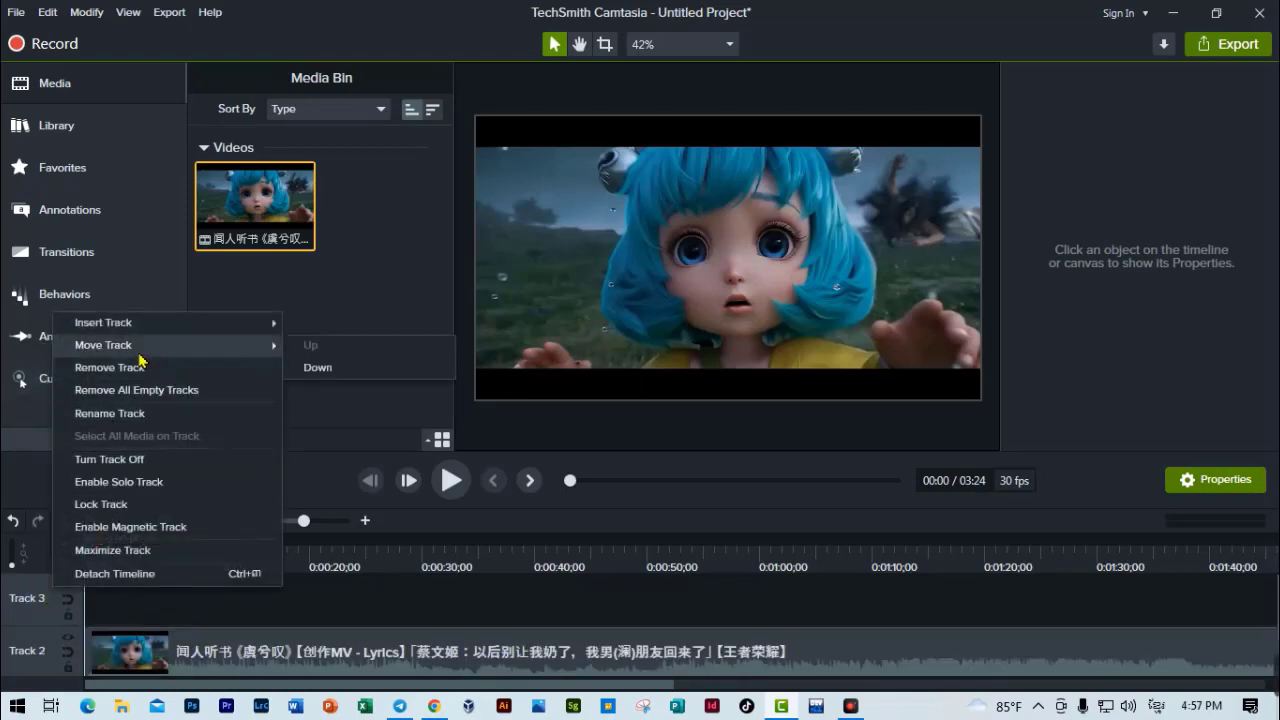
left_click(135, 371)
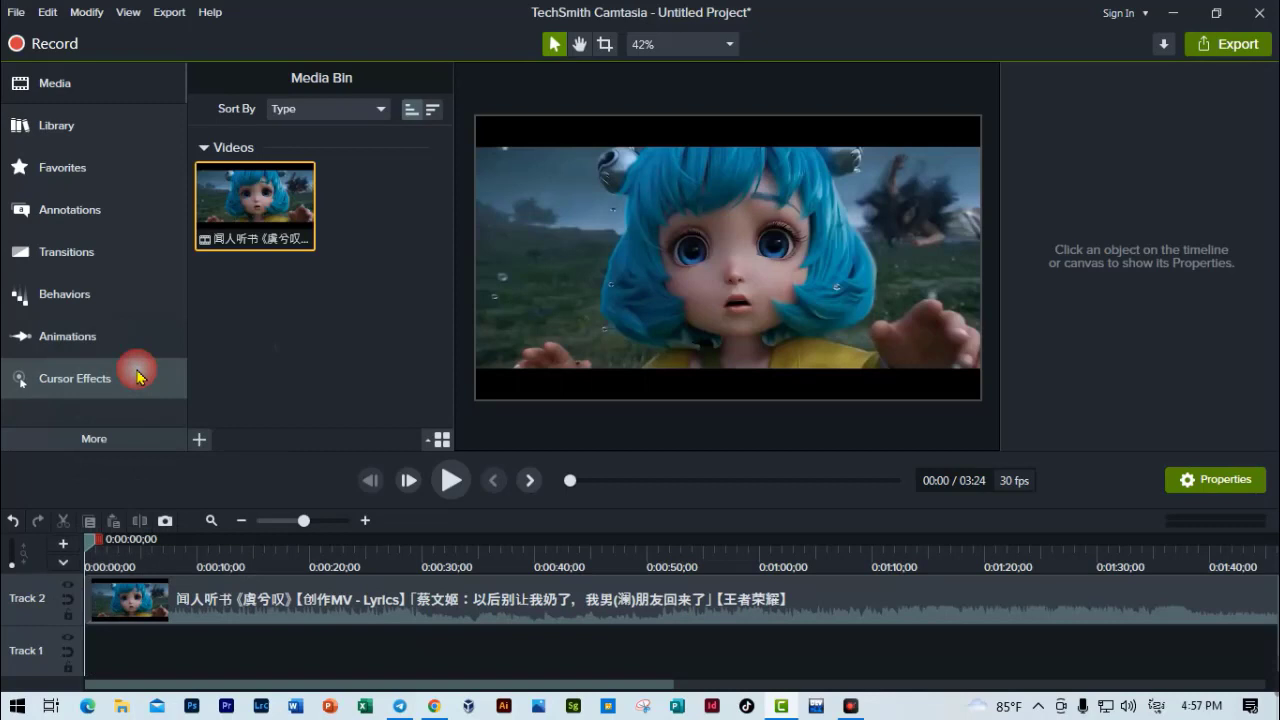
right_click(35, 658)
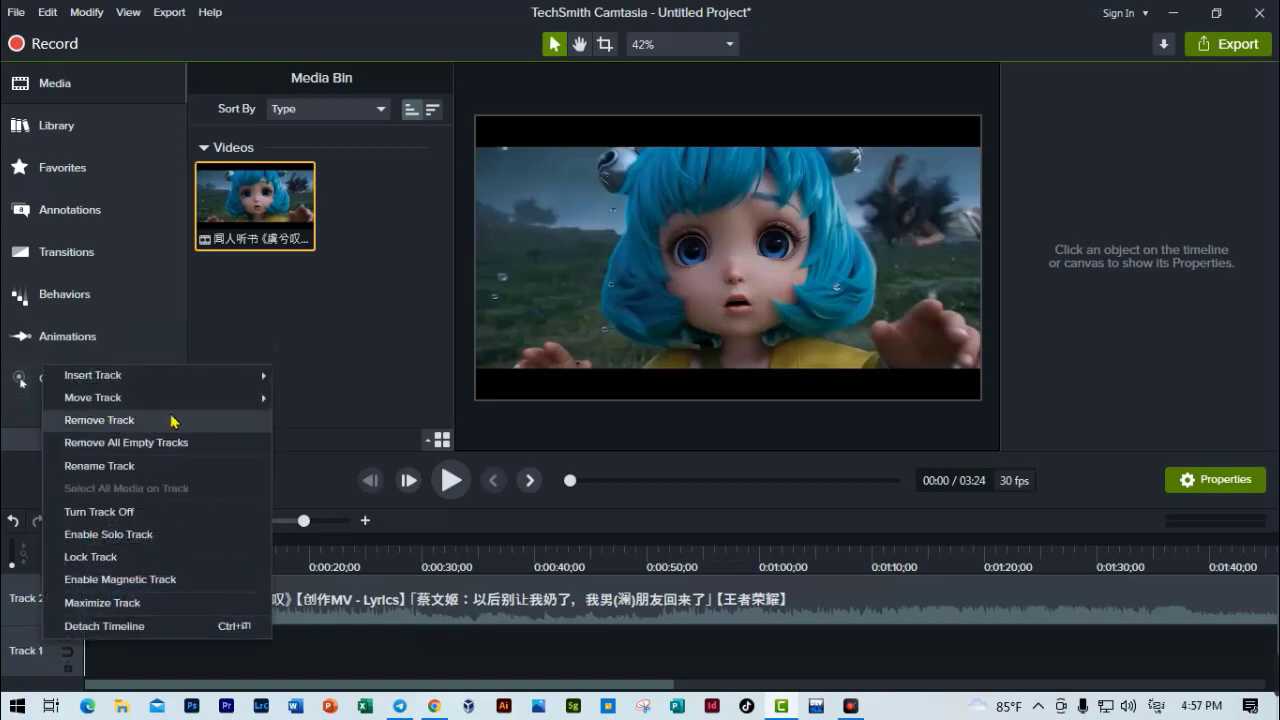
left_click(138, 424)
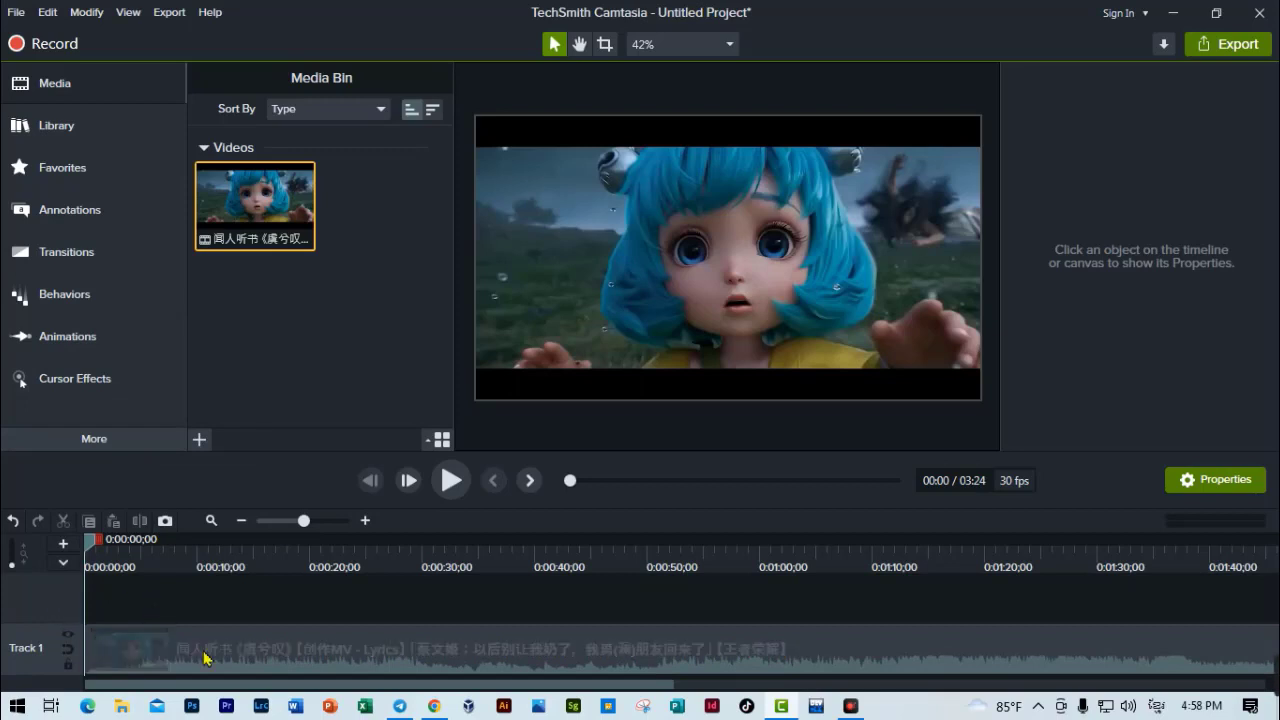
left_click(345, 663)
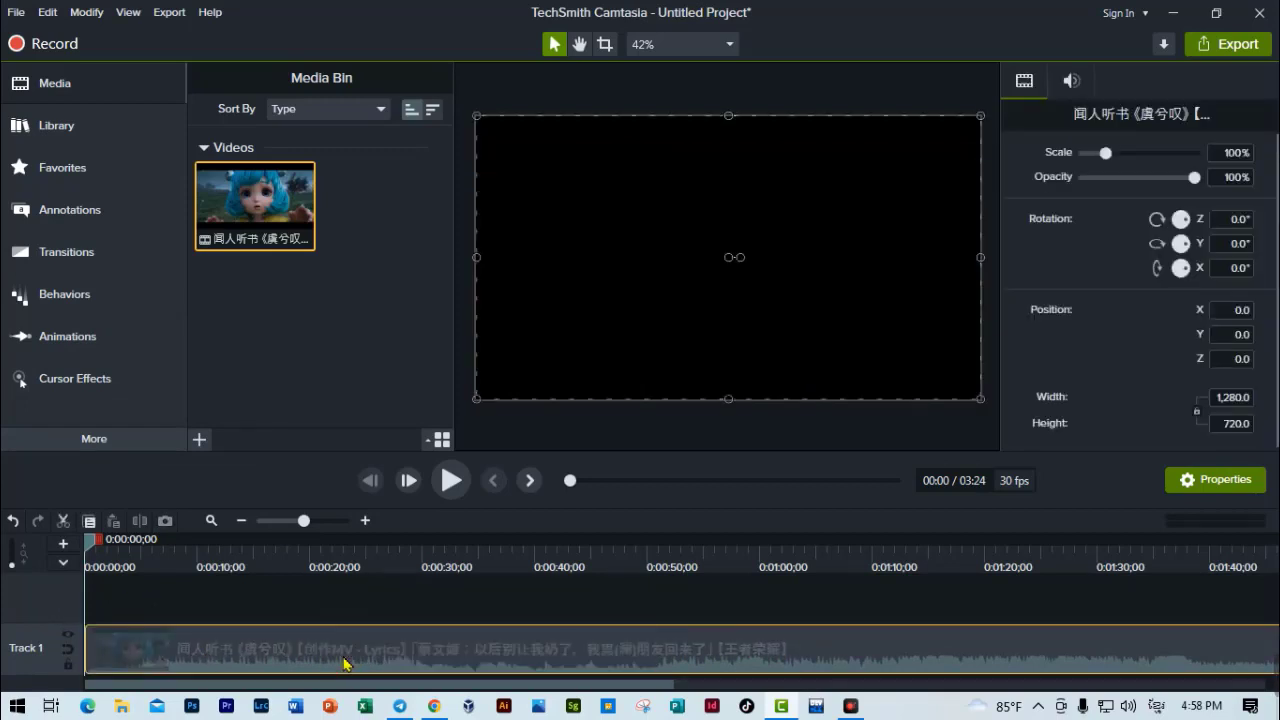
Split the music video about three seconds into the clip
left_click(133, 557)
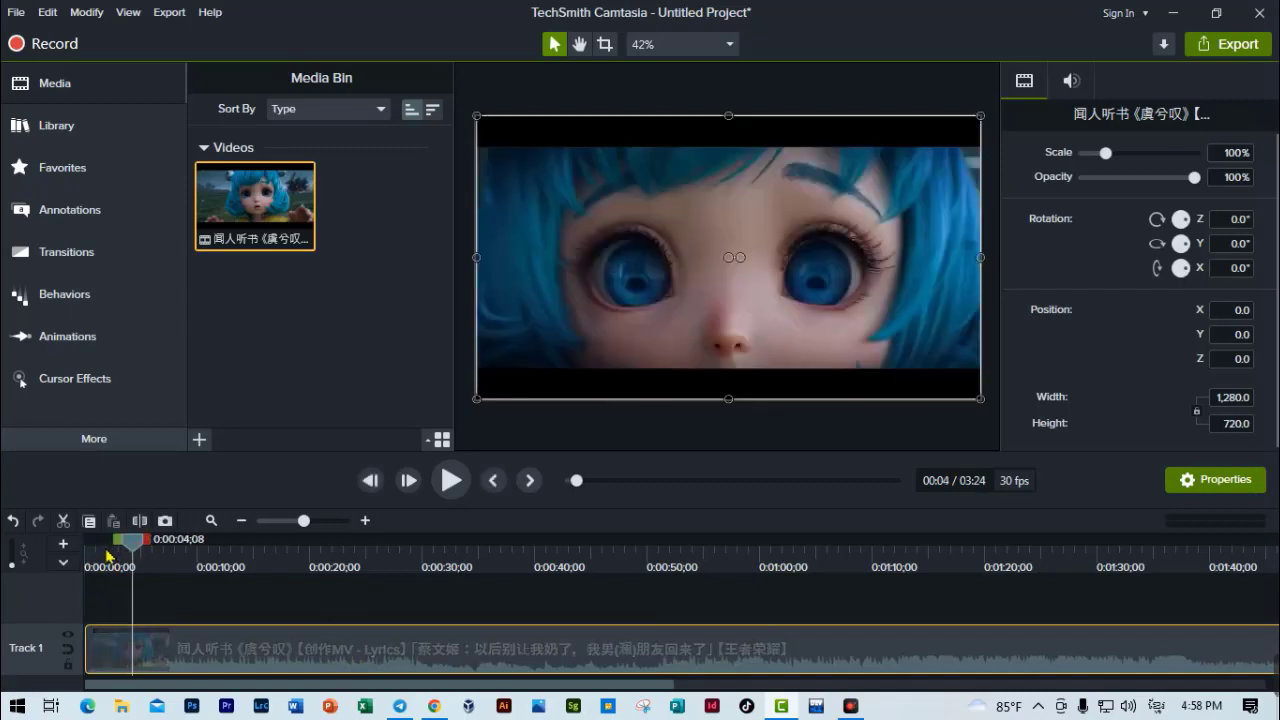
mouse_move(133, 547)
left_mouse_down()
mouse_move(55, 555)
mouse_move(130, 548)
left_mouse_up()
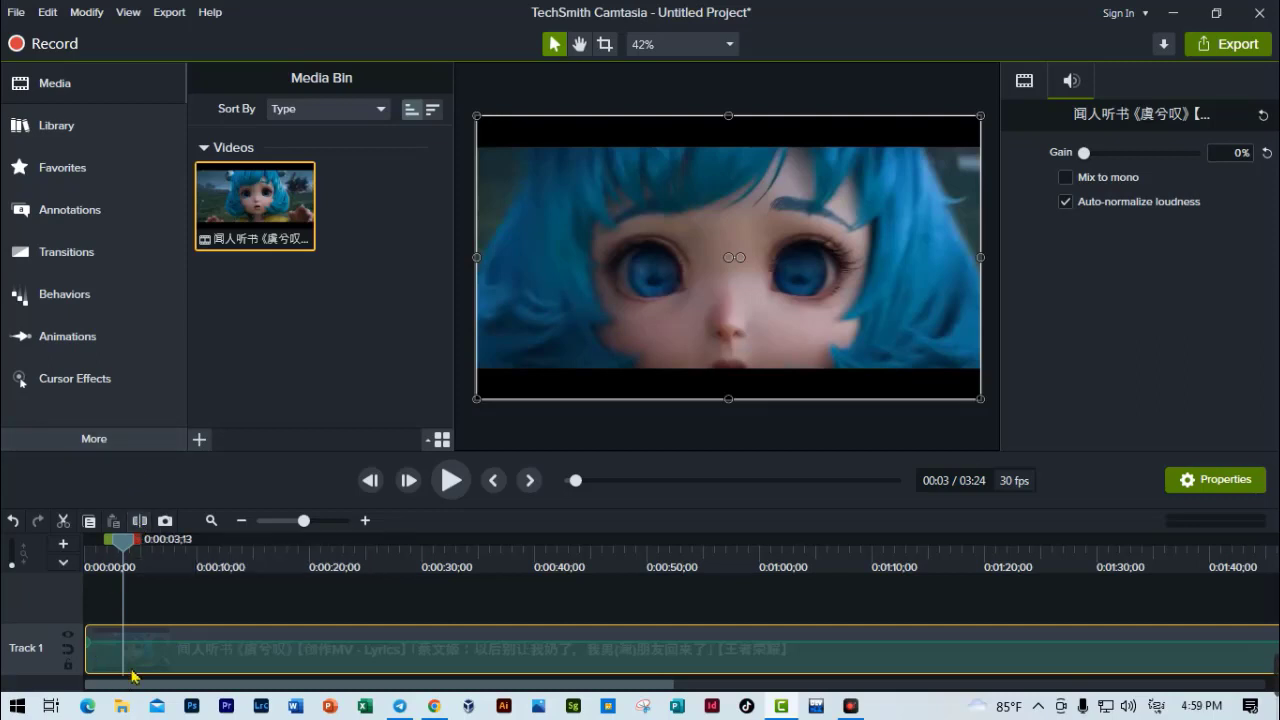
left_click(167, 664)
left_click(168, 668)
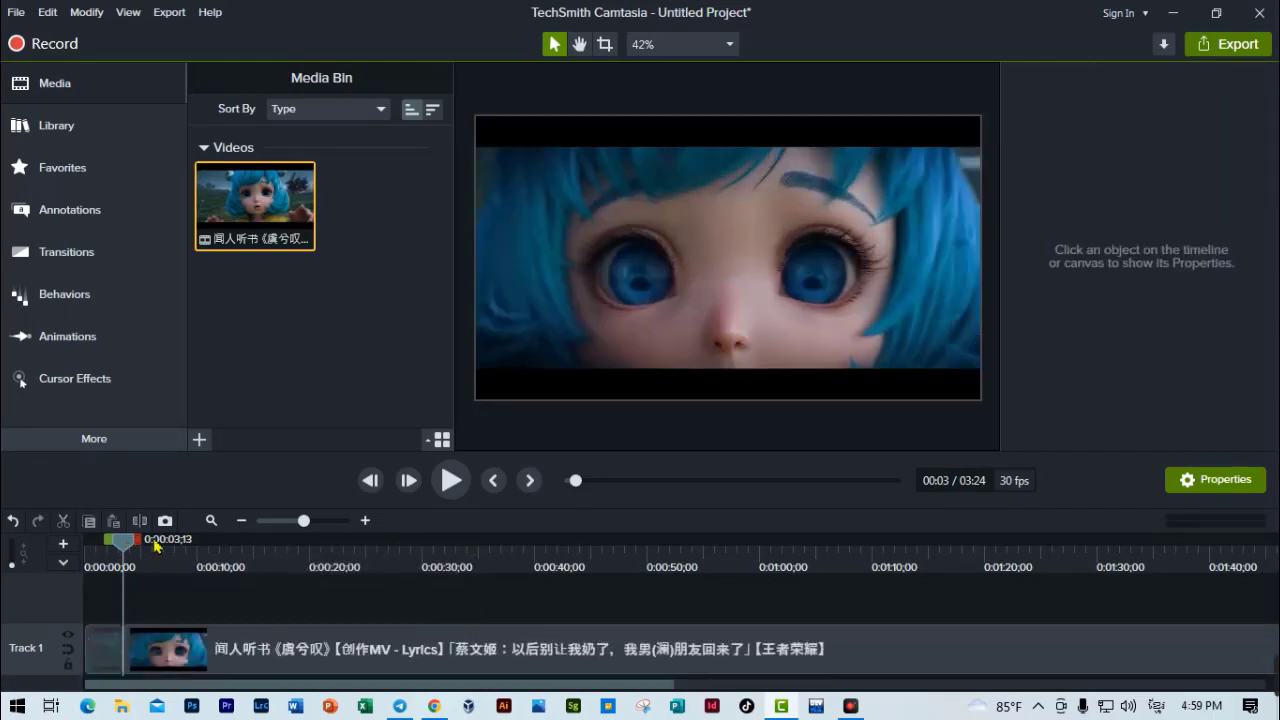
left_click_drag(155, 545, 154, 600)
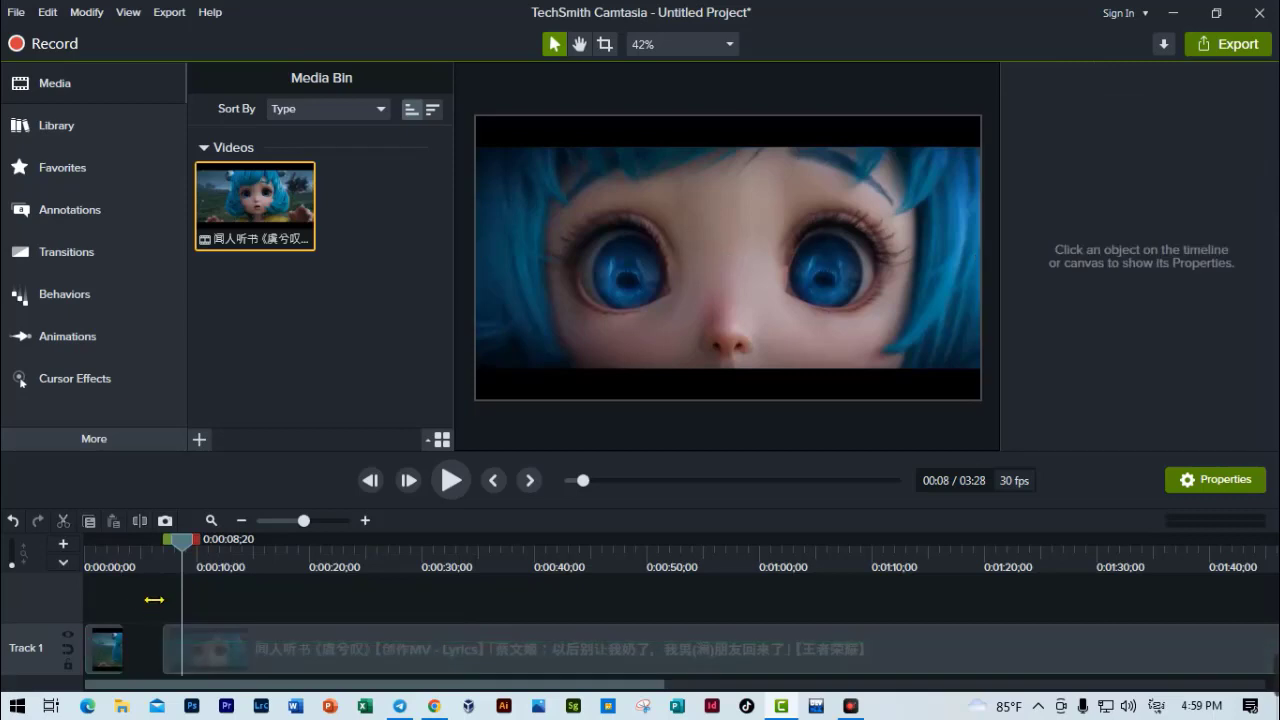
Delete the short opening piece, move the 3:21 clip to 0:00 and play it
left_click(100, 646)
left_click(149, 594)
left_click(100, 646)
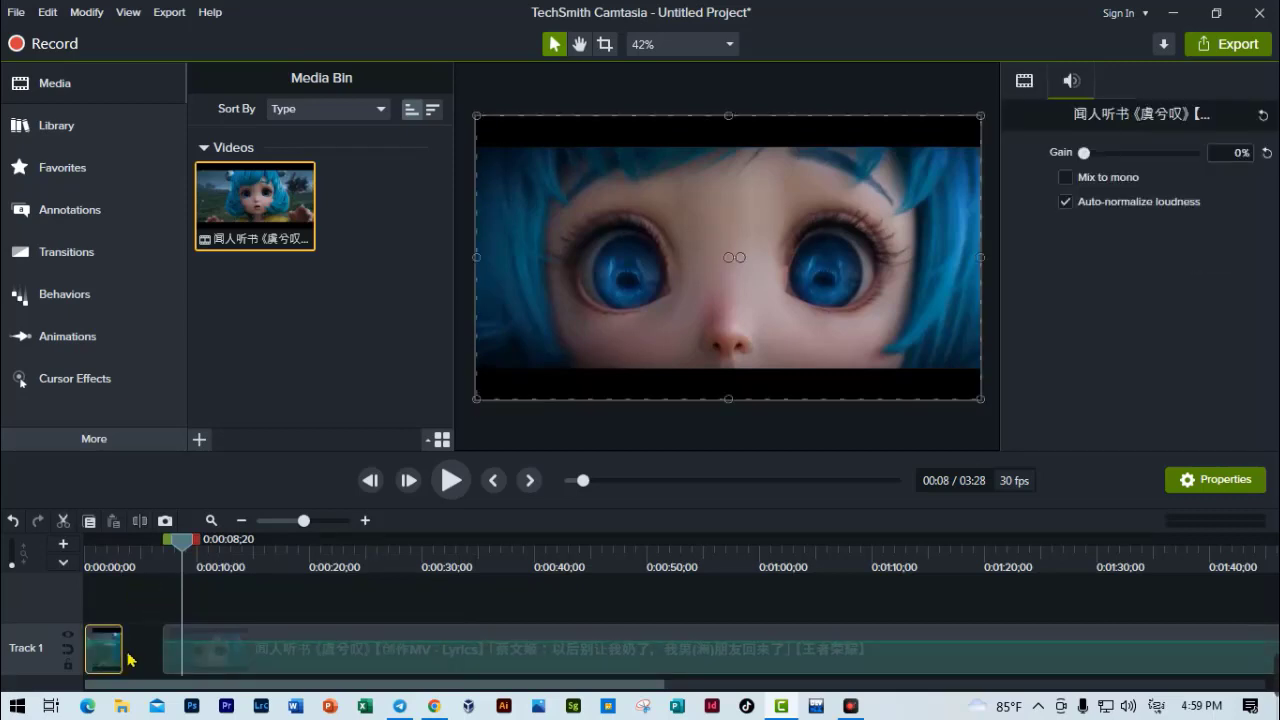
key("Delete")
left_click_drag(270, 660, 192, 656)
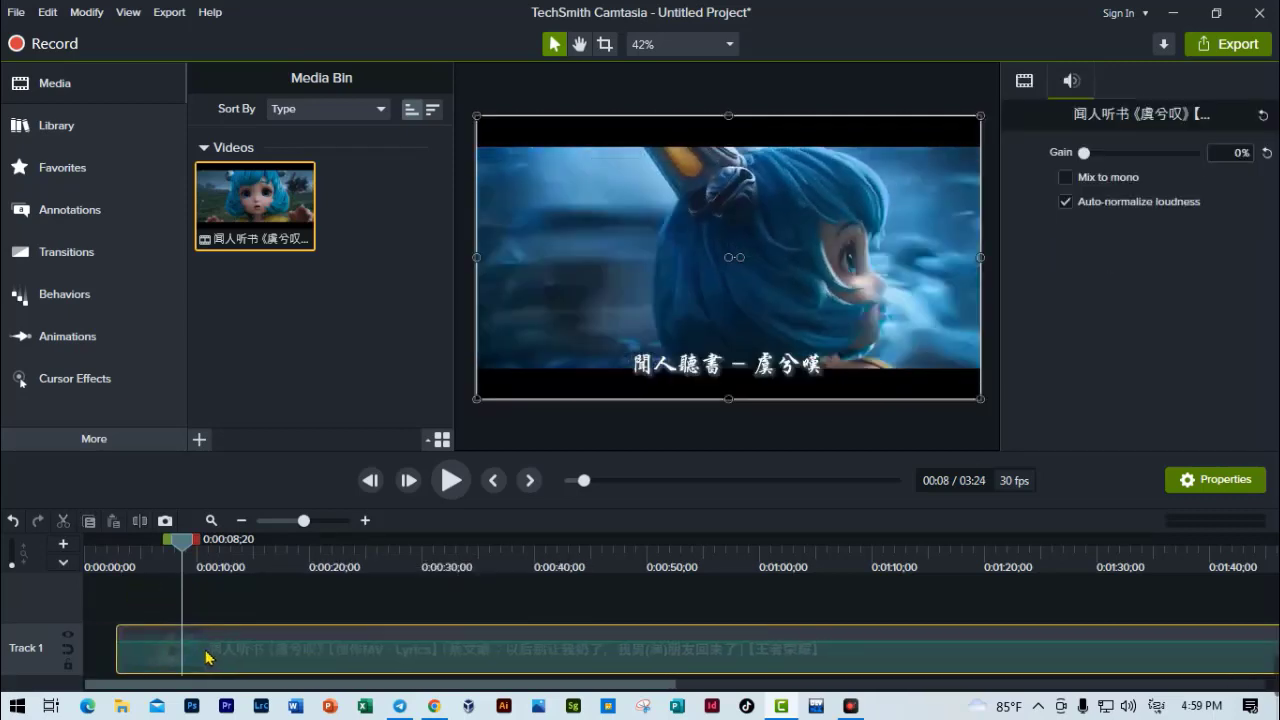
left_click_drag(183, 549, 5, 563)
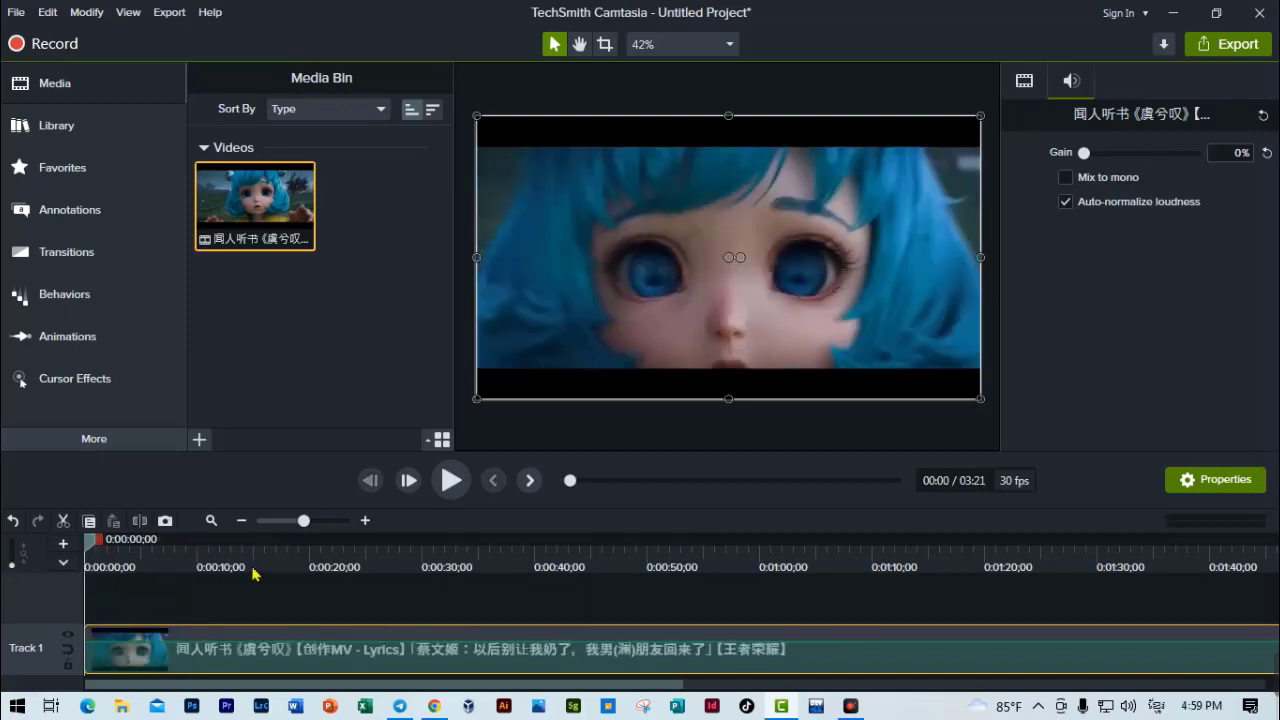
key("space")
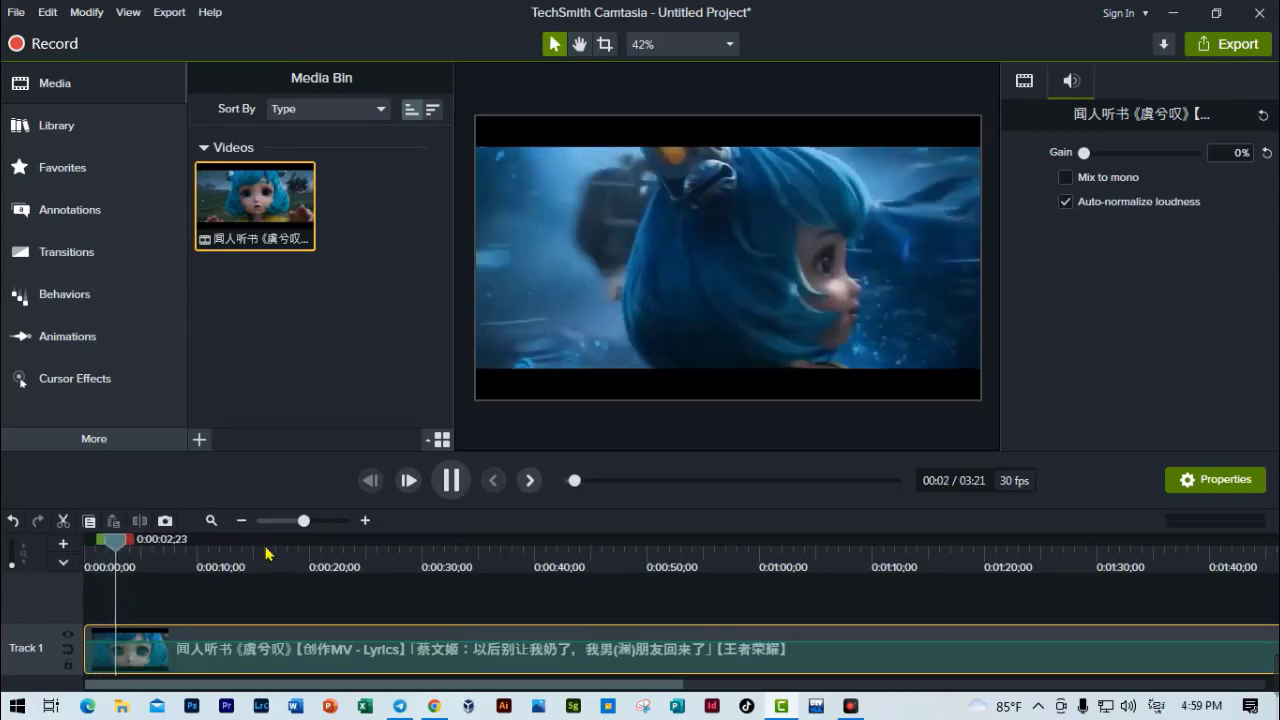
left_click(451, 480)
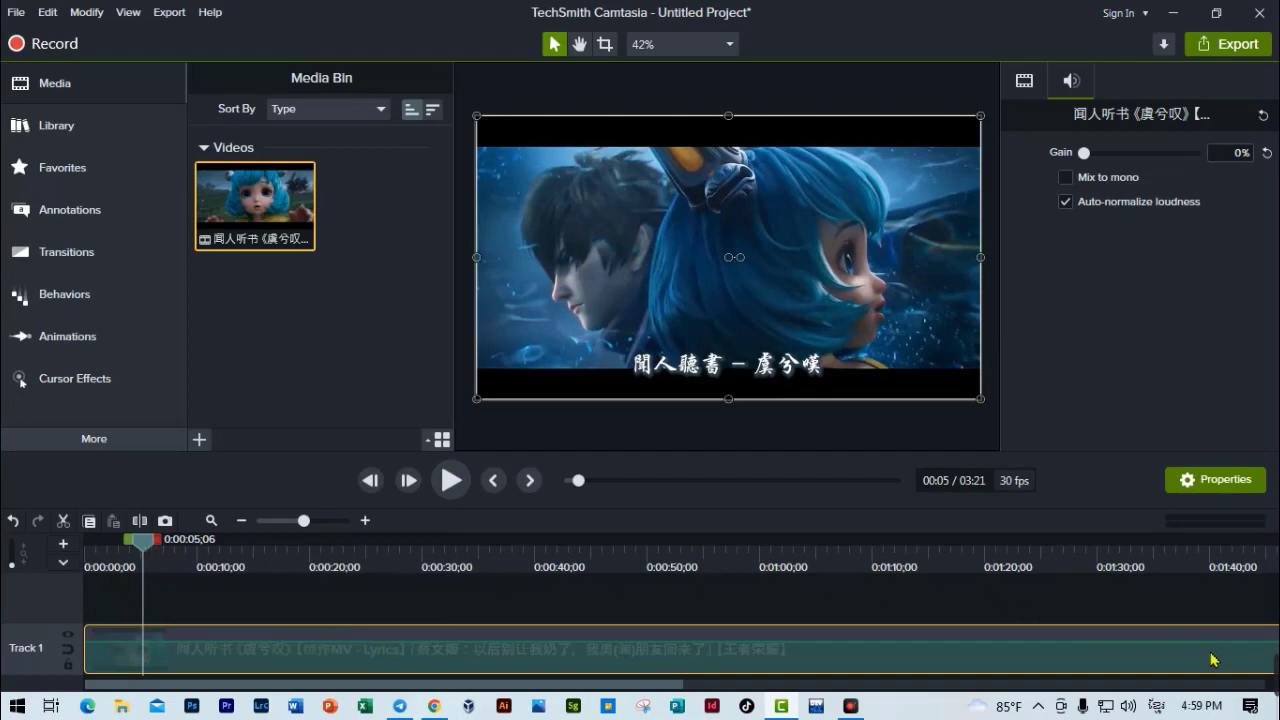
Review the video's final seconds and split it at 3:19;21
left_click_drag(272, 686, 848, 688)
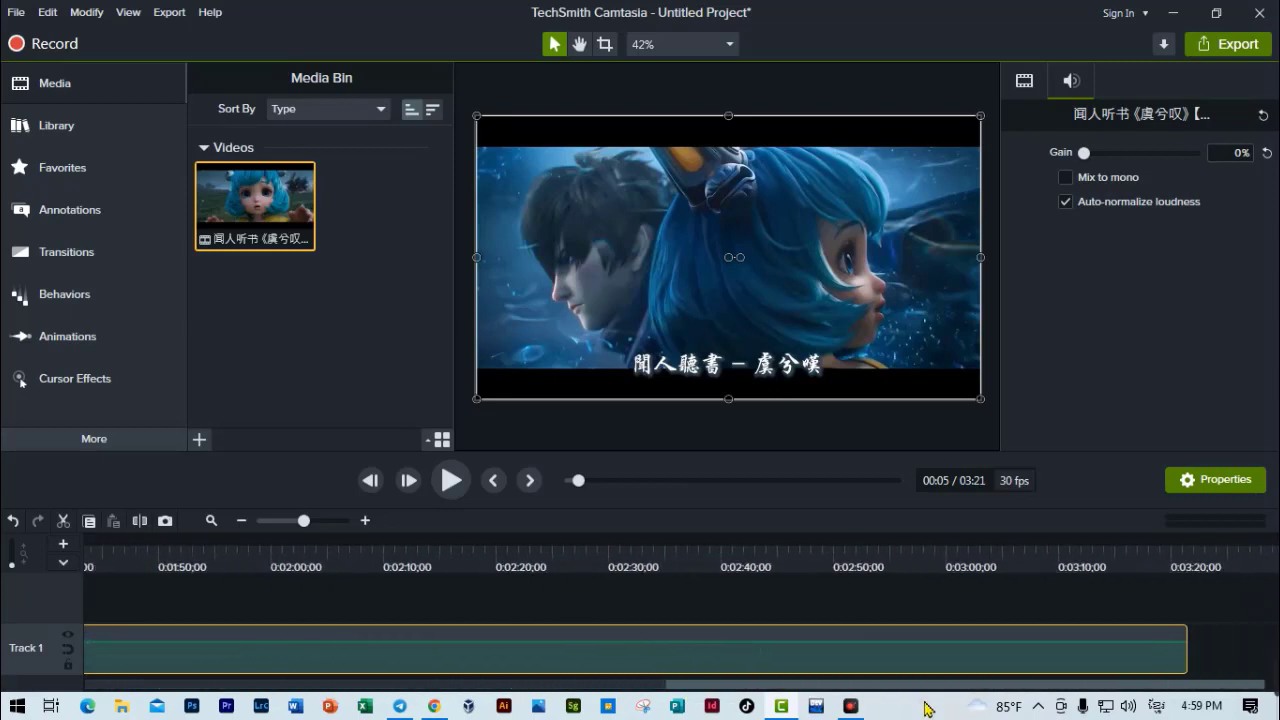
left_click(1160, 568)
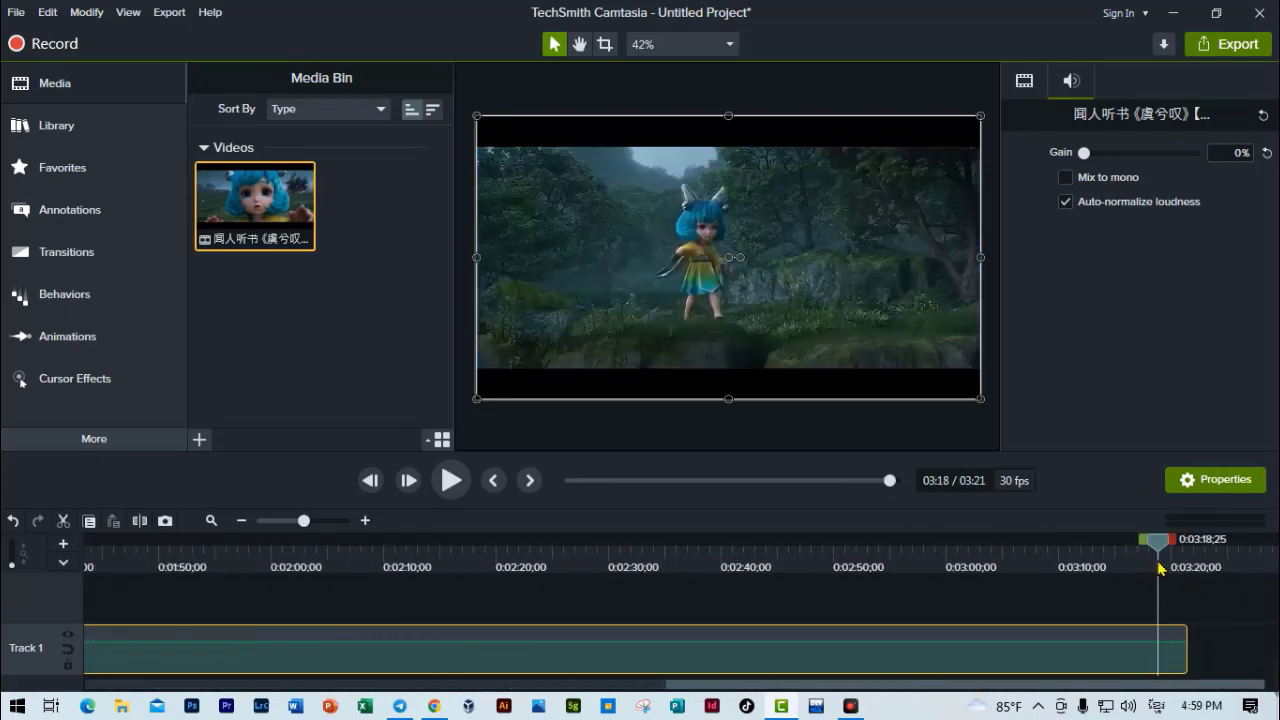
key("space")
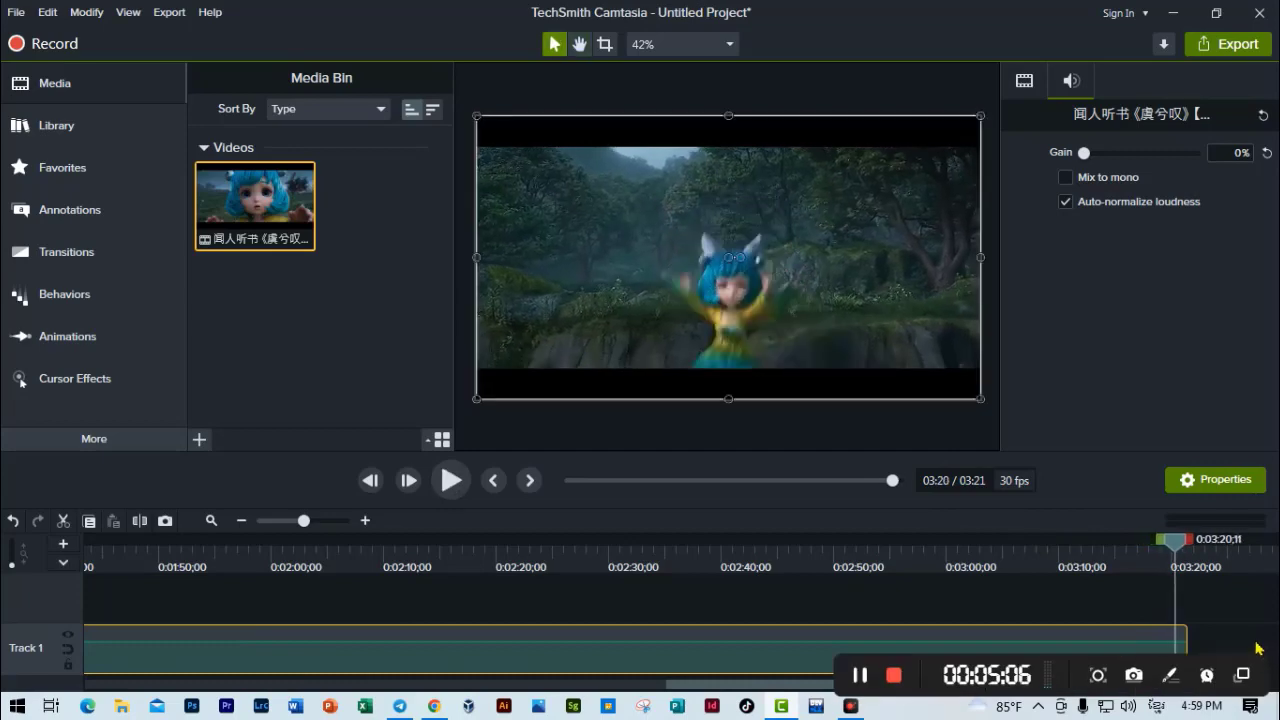
left_click_drag(1175, 551, 1156, 551)
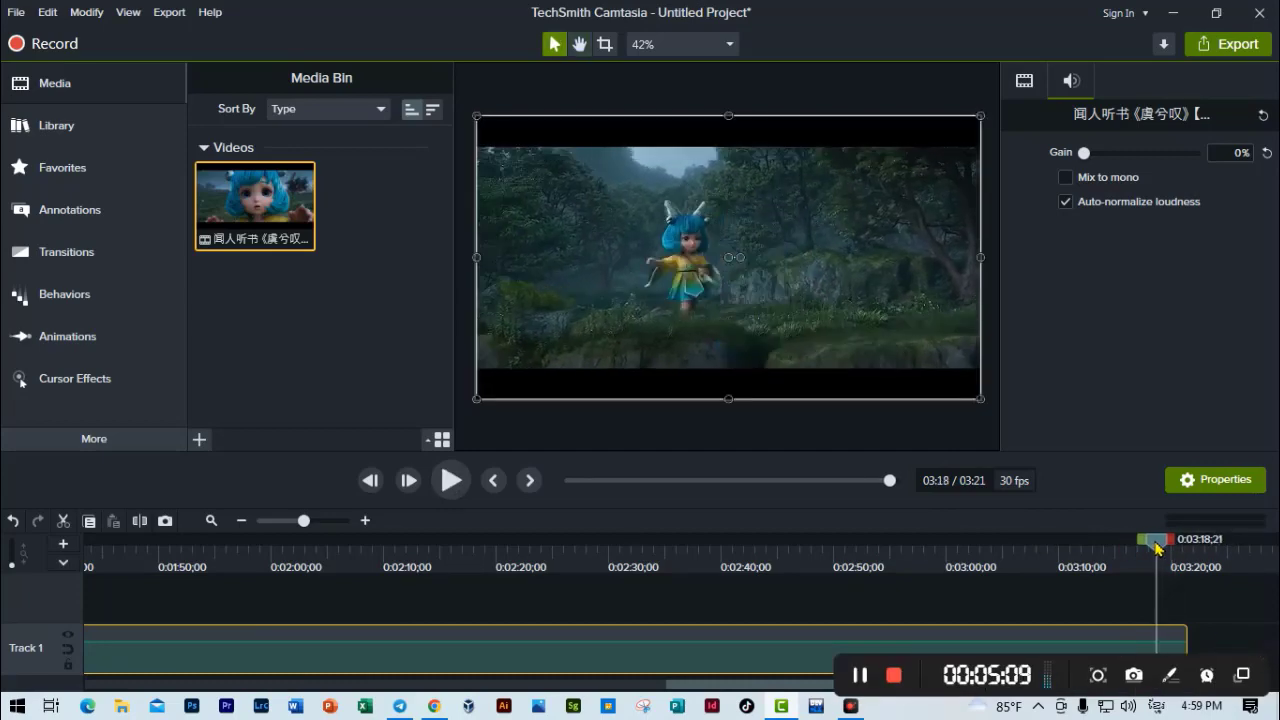
key("space")
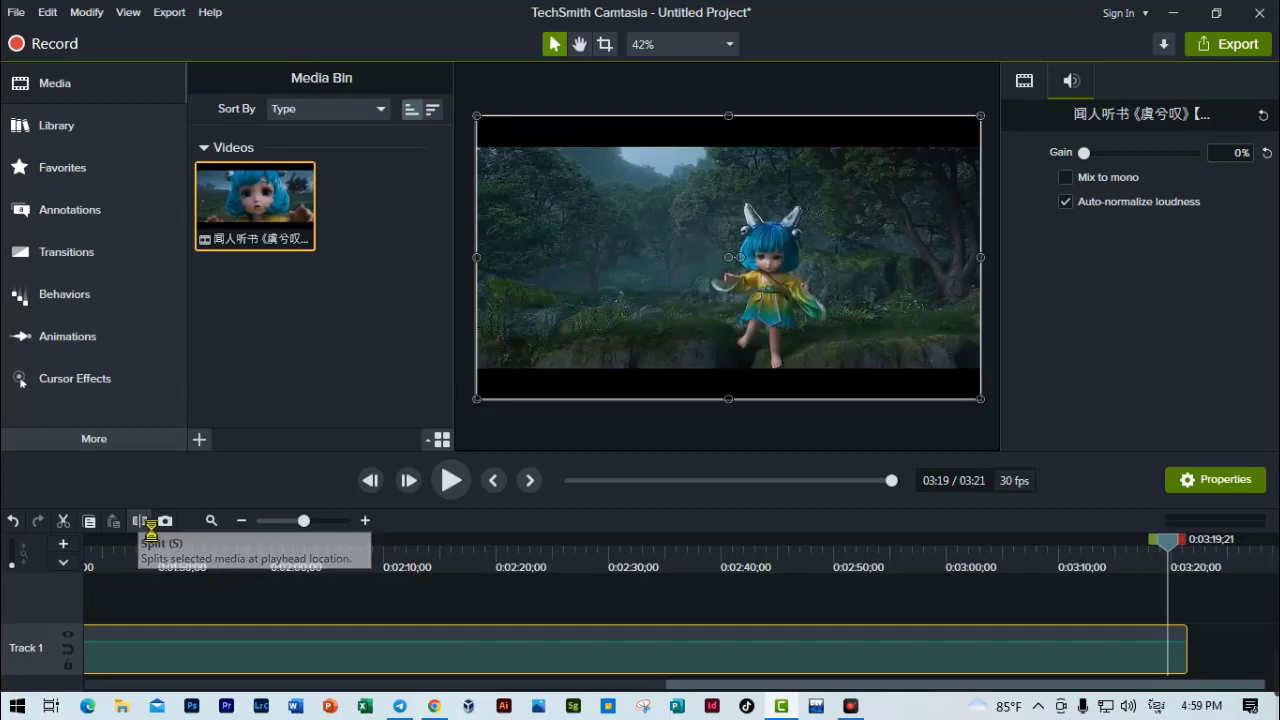
left_click(140, 521)
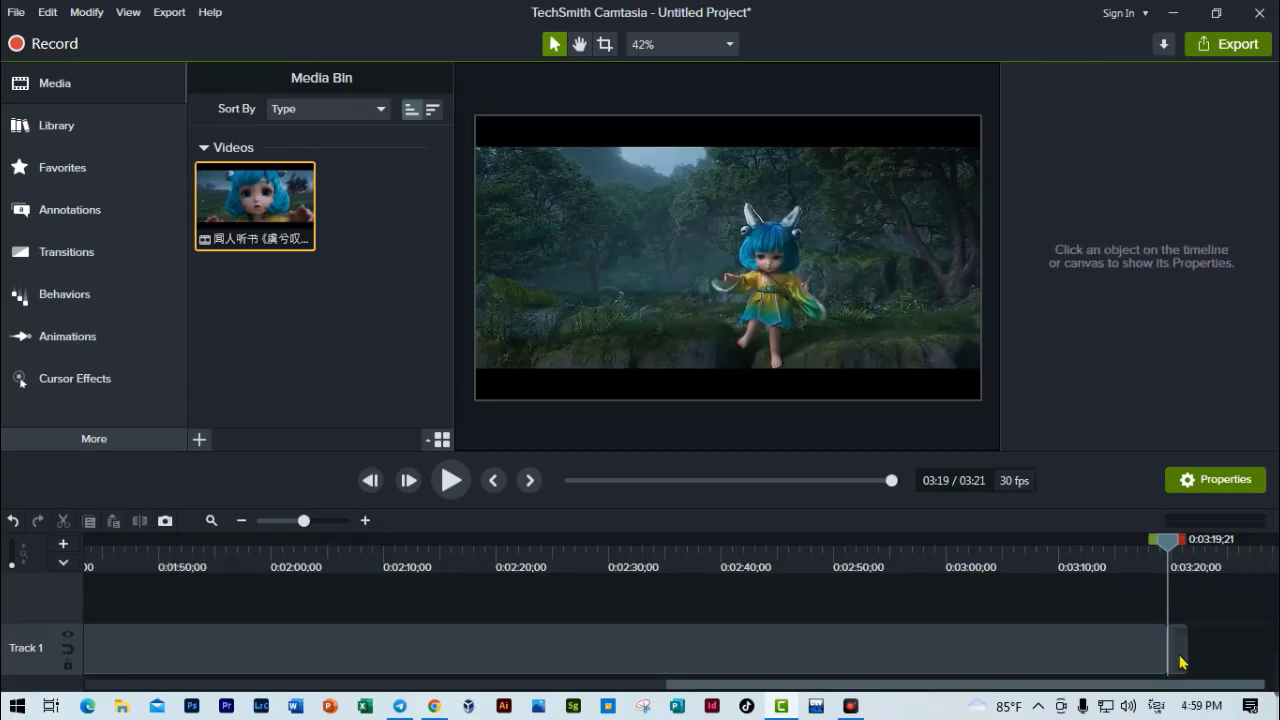
Delete the short trailing piece so the video ends at 03:19
left_click(1178, 650)
left_click(1232, 648)
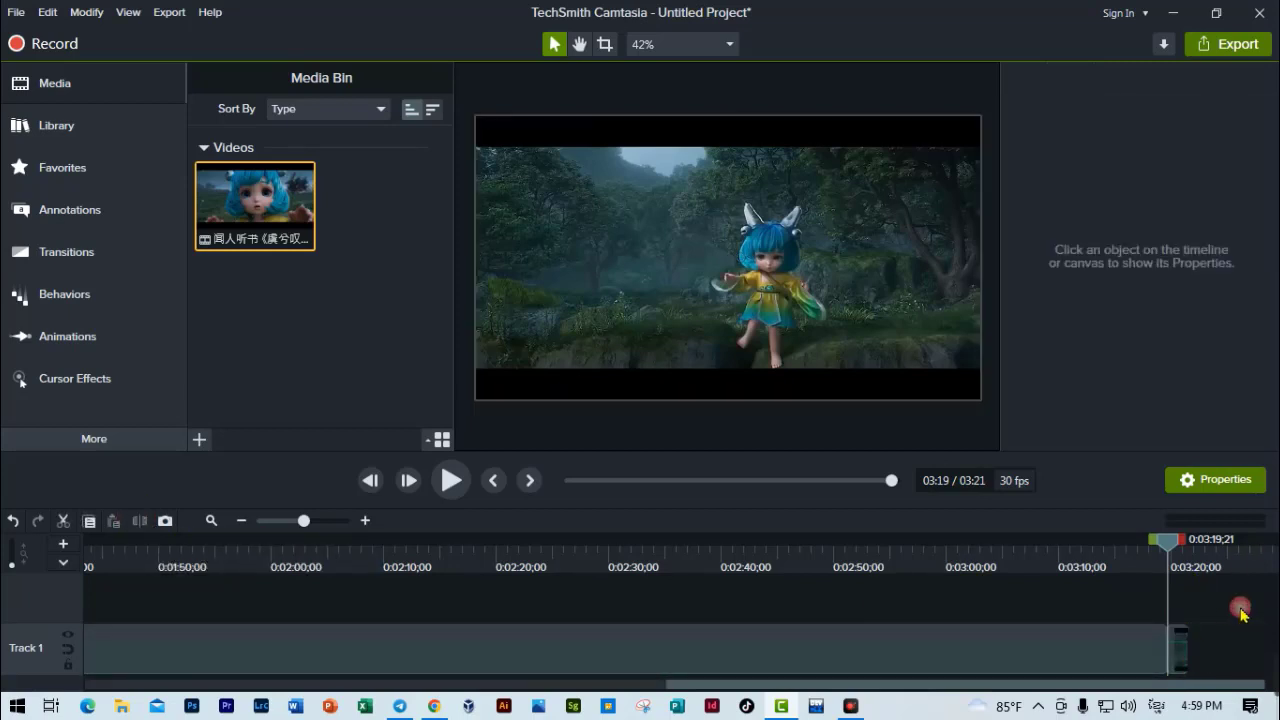
left_click(1177, 655)
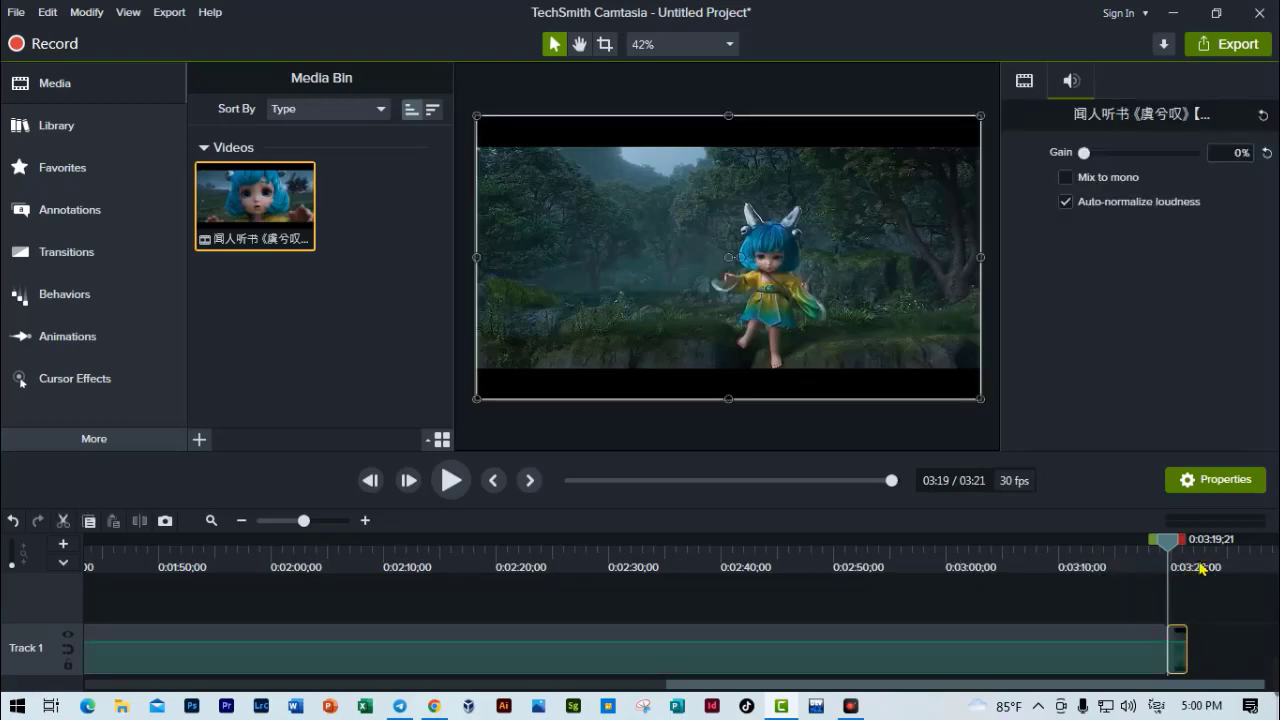
right_click(1178, 656)
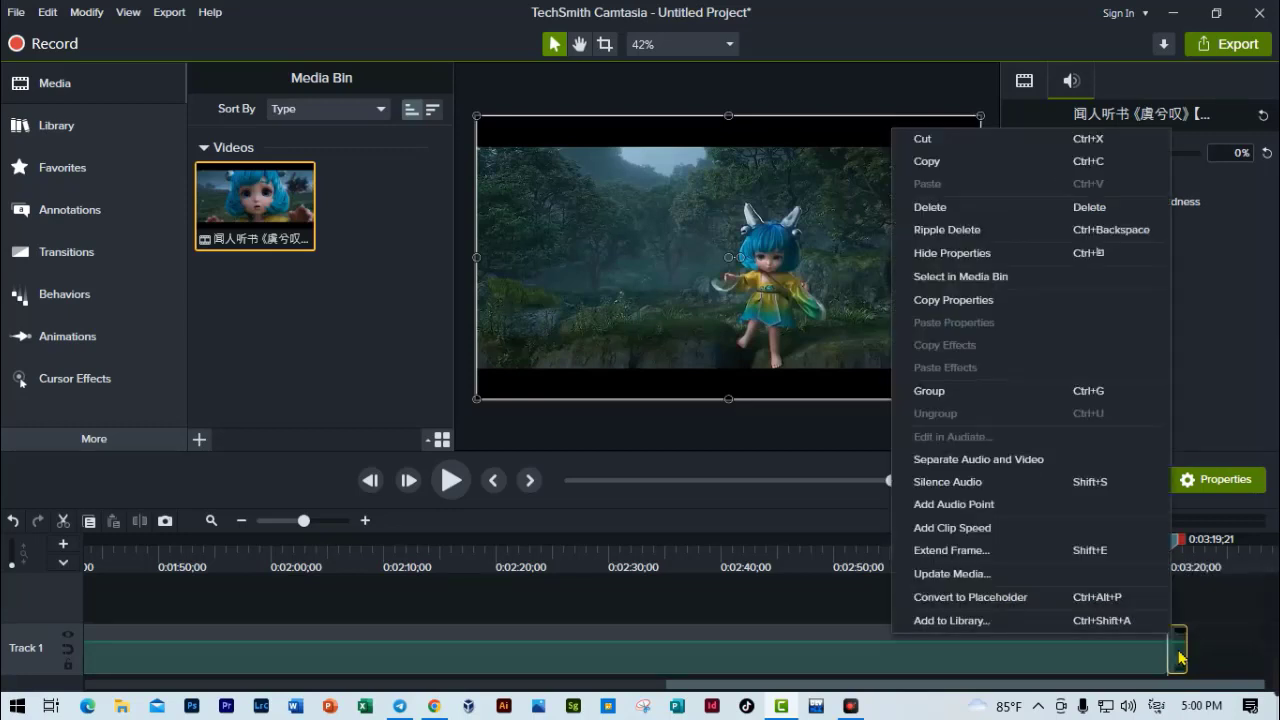
left_click(1005, 216)
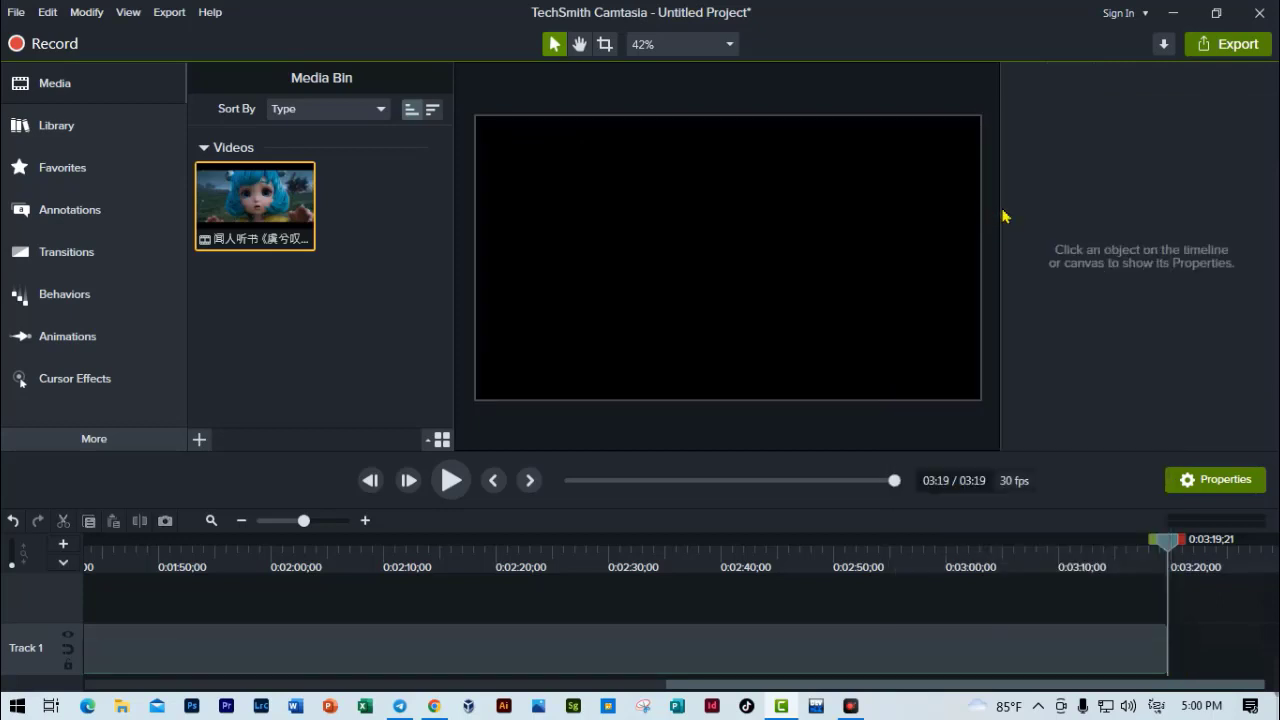
key("ctrl+z")
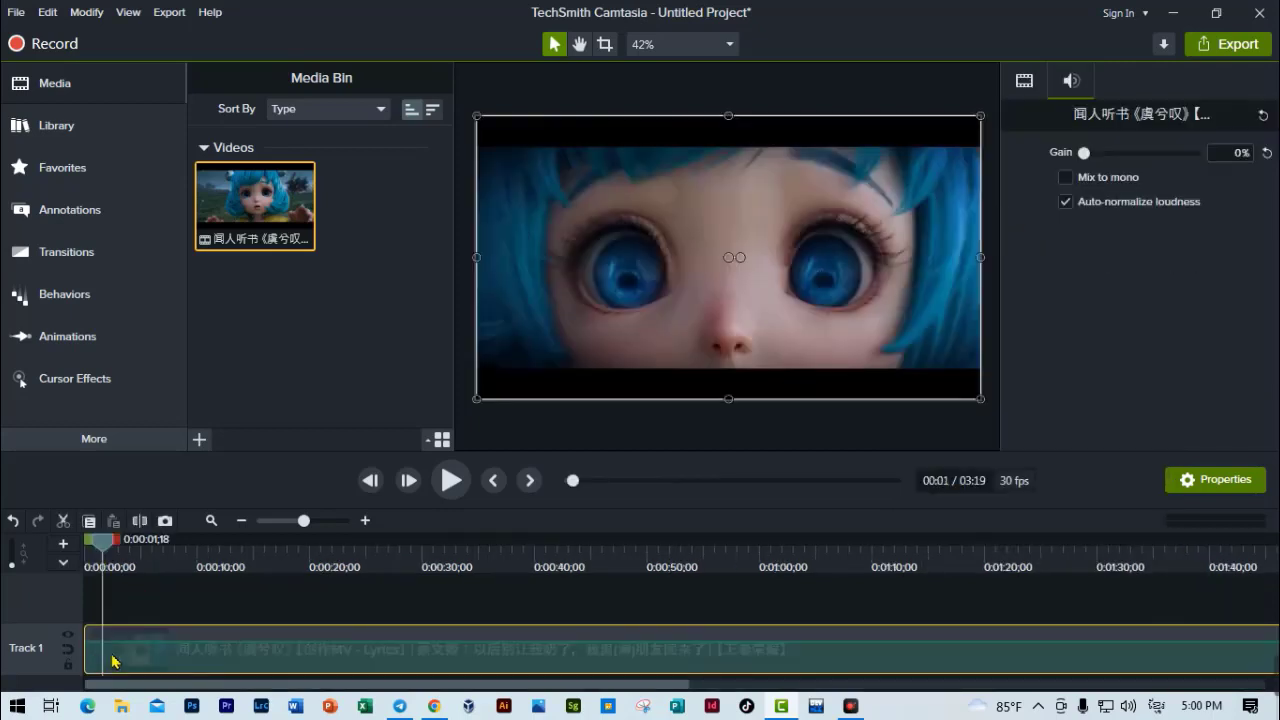
left_click_drag(103, 562, 85, 562)
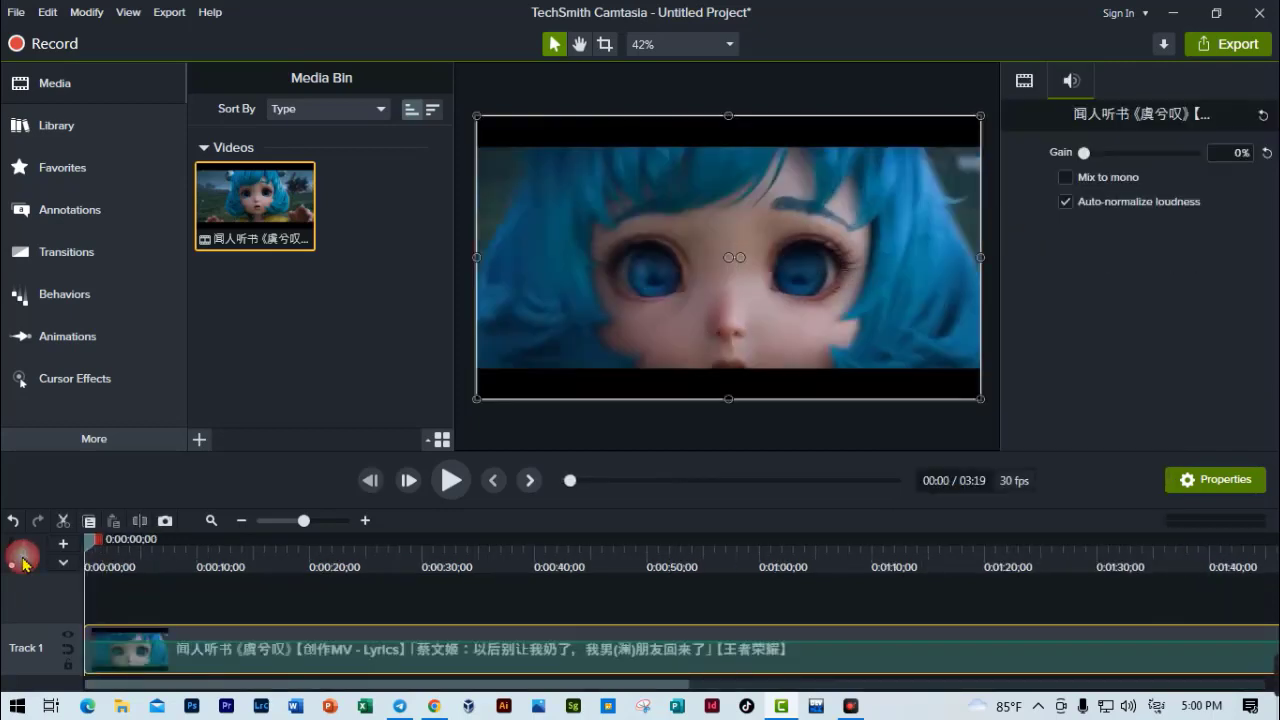
left_click(449, 481)
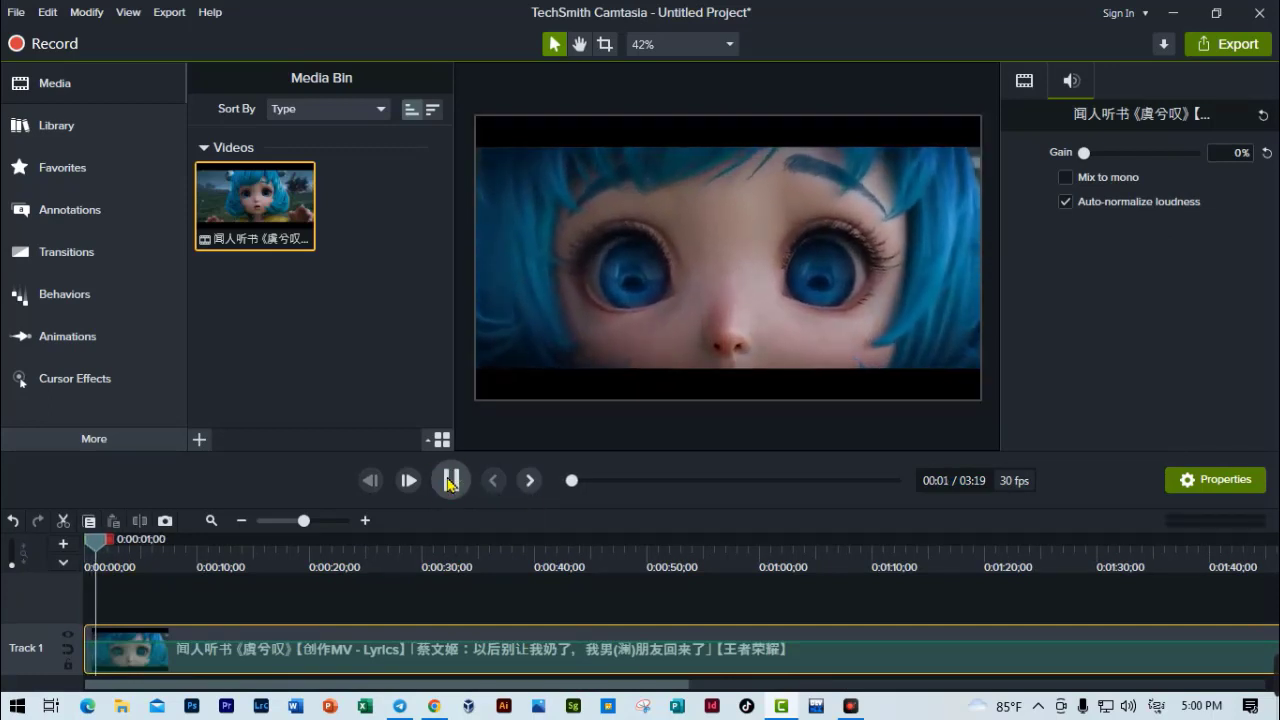
left_click(449, 482)
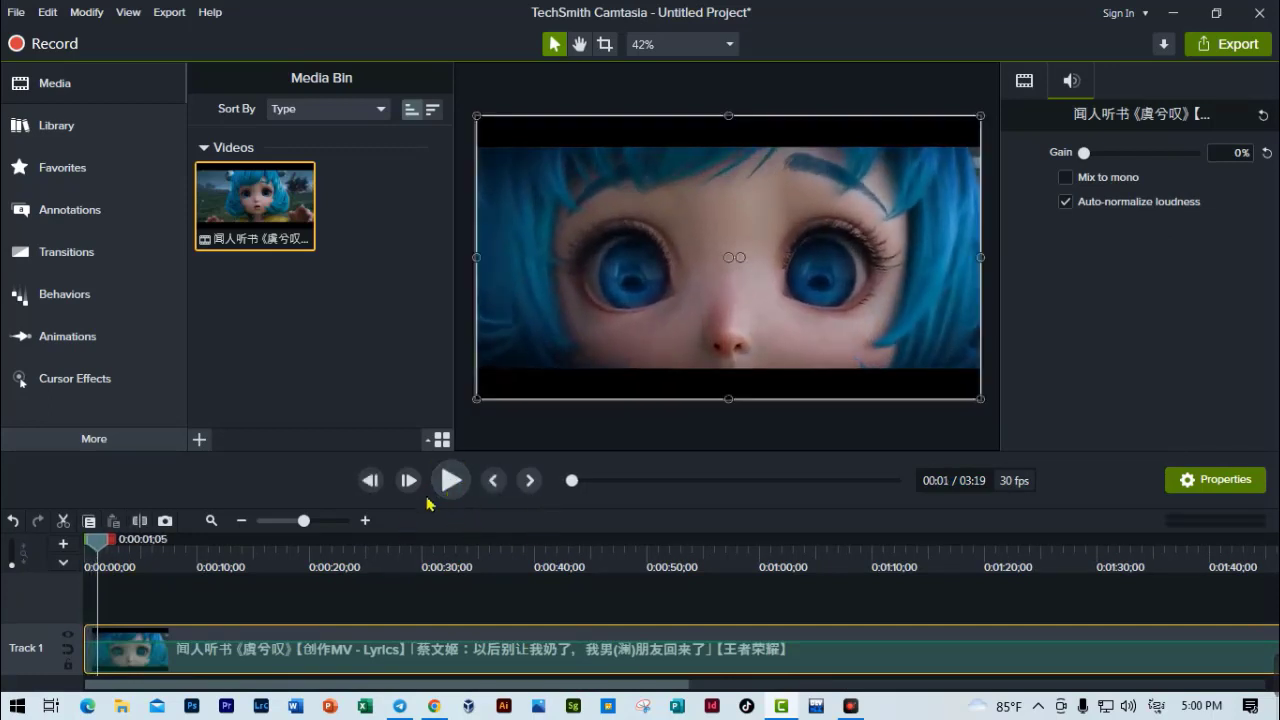
left_click_drag(97, 545, 44, 555)
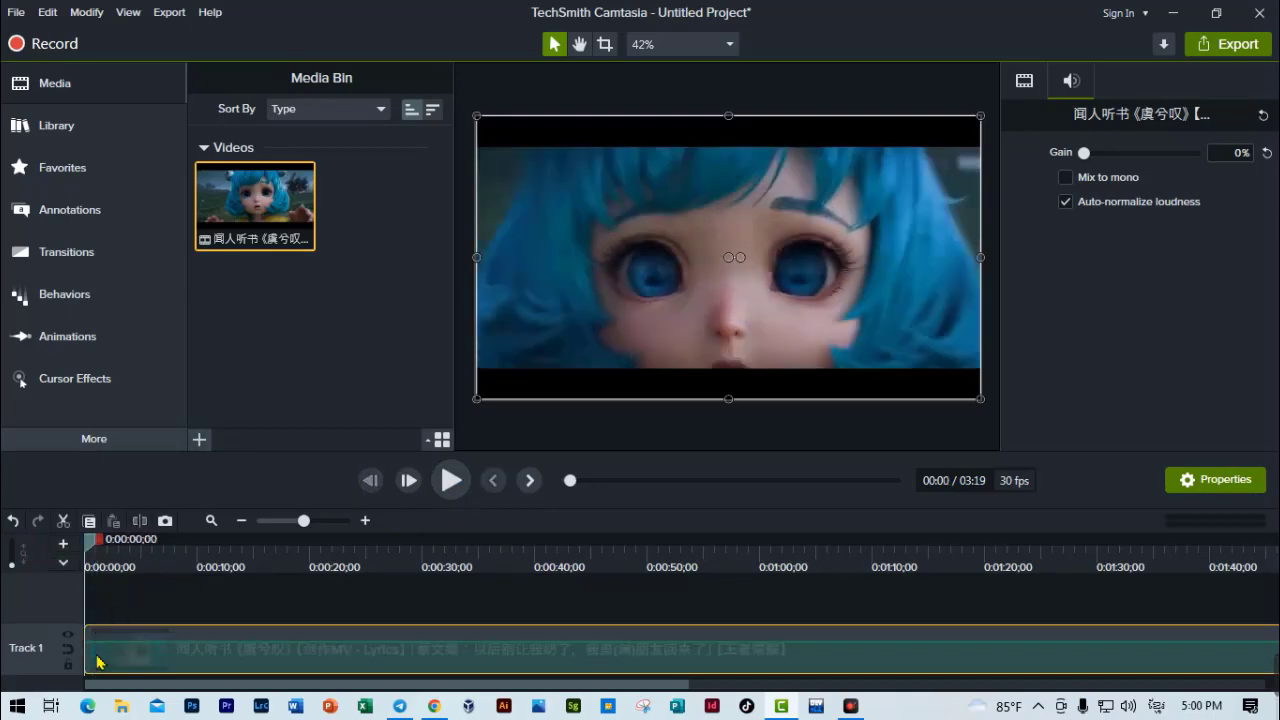
Apply the Arrows transition to the start of the Track 1 clip and preview it
left_click(93, 267)
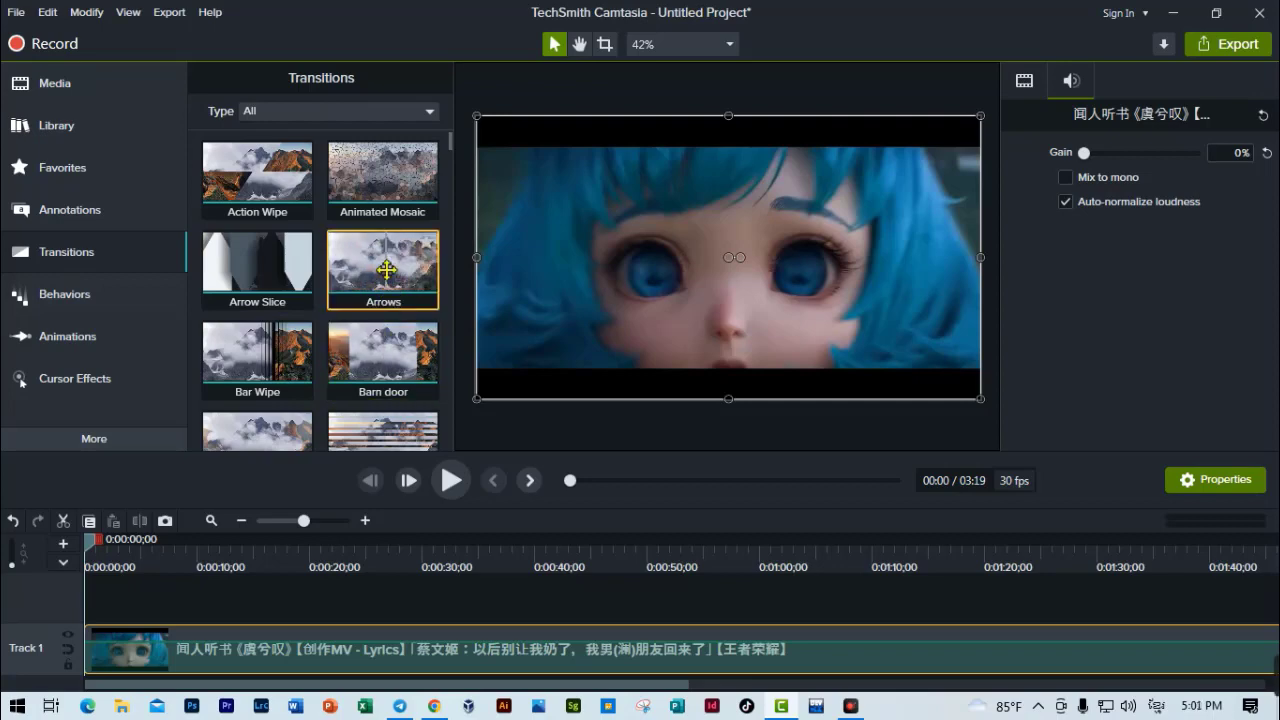
left_click_drag(394, 275, 120, 644)
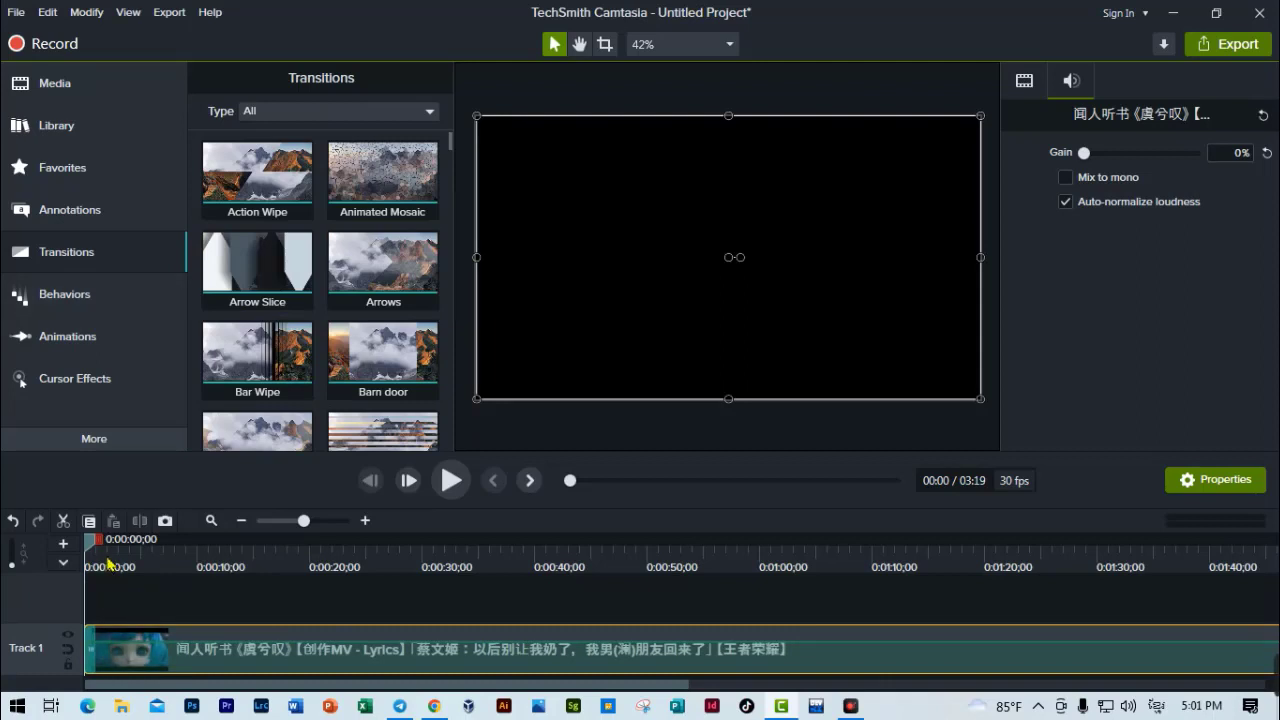
left_click(452, 481)
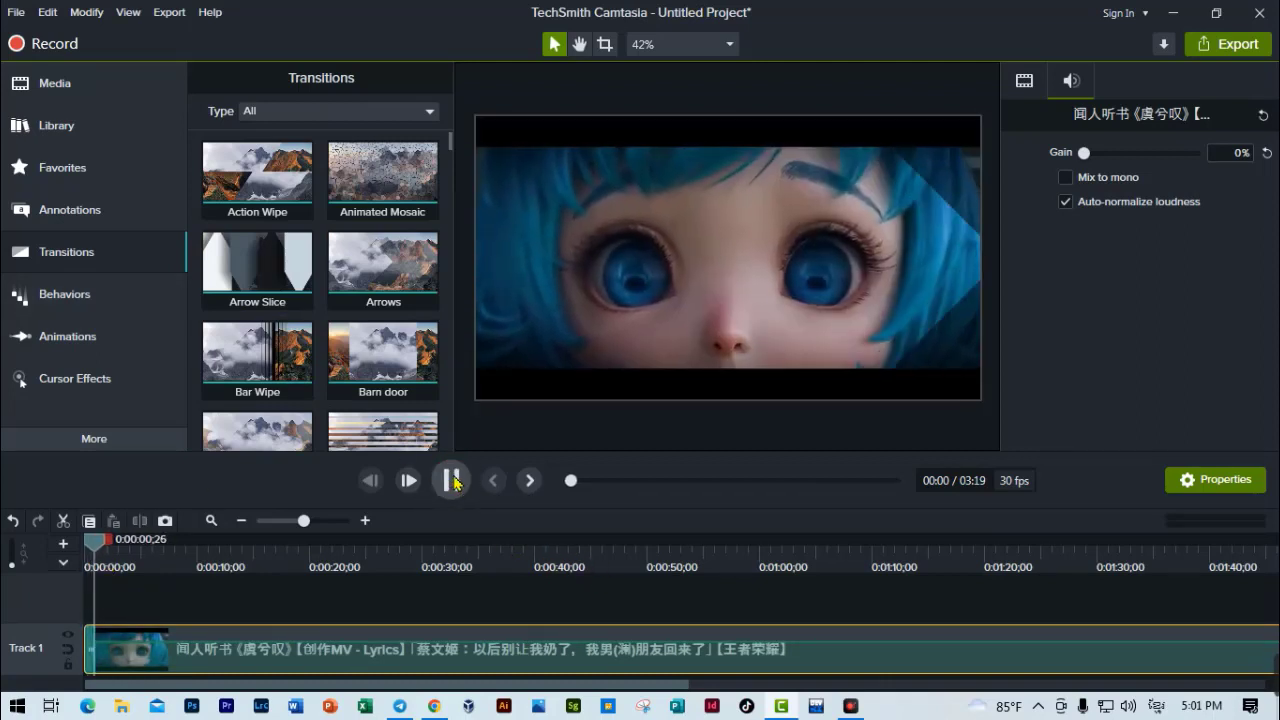
left_click(452, 481)
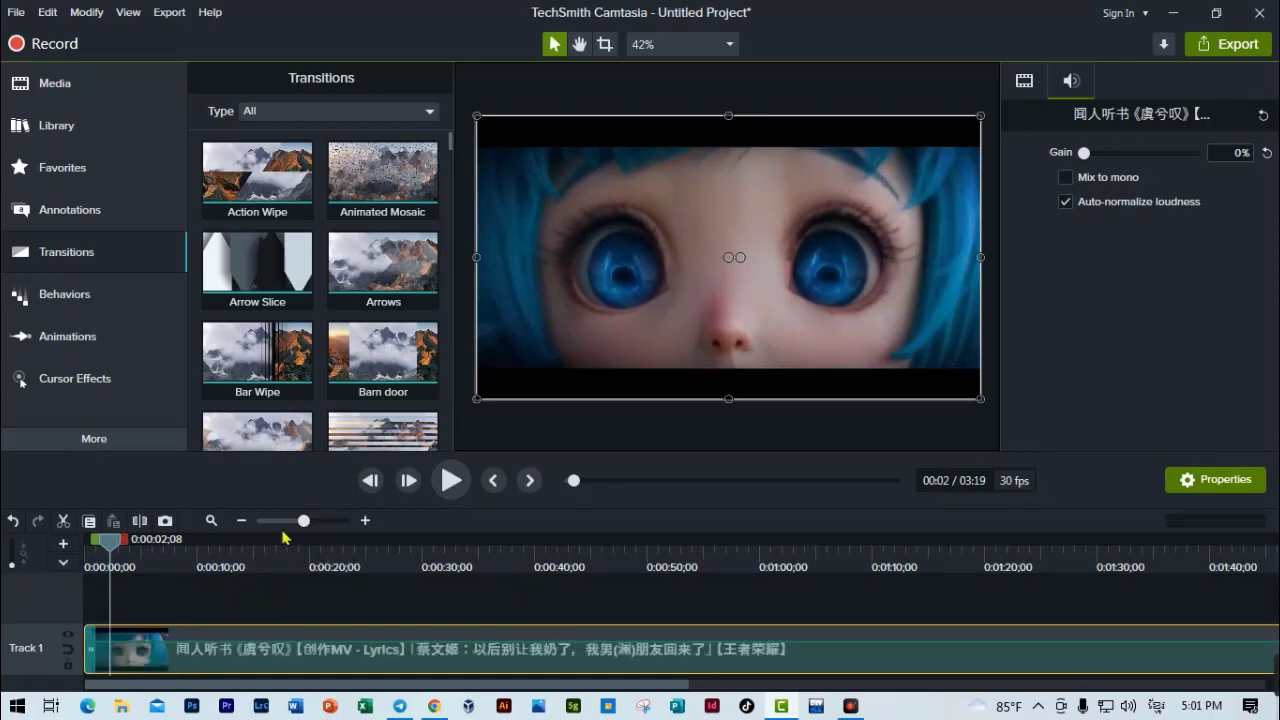
Zoom the timeline and scrub between 15 and 18 seconds to review the video
left_click(267, 521)
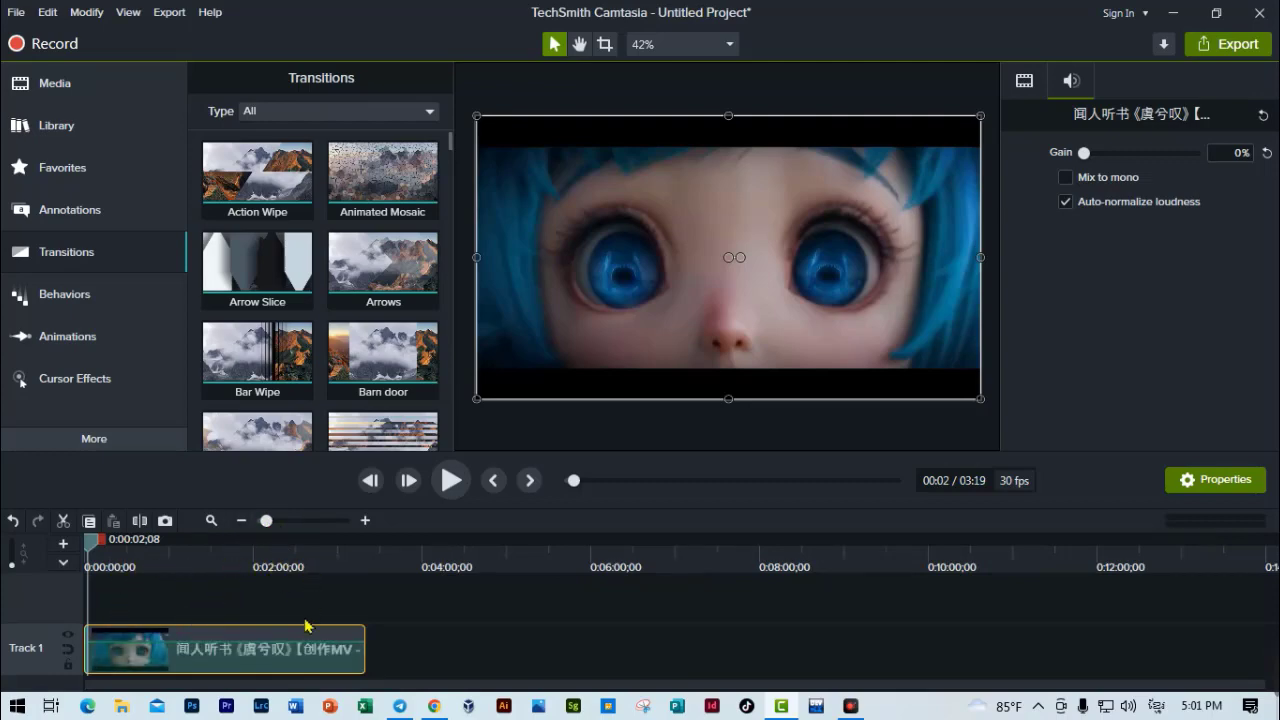
left_click(319, 521)
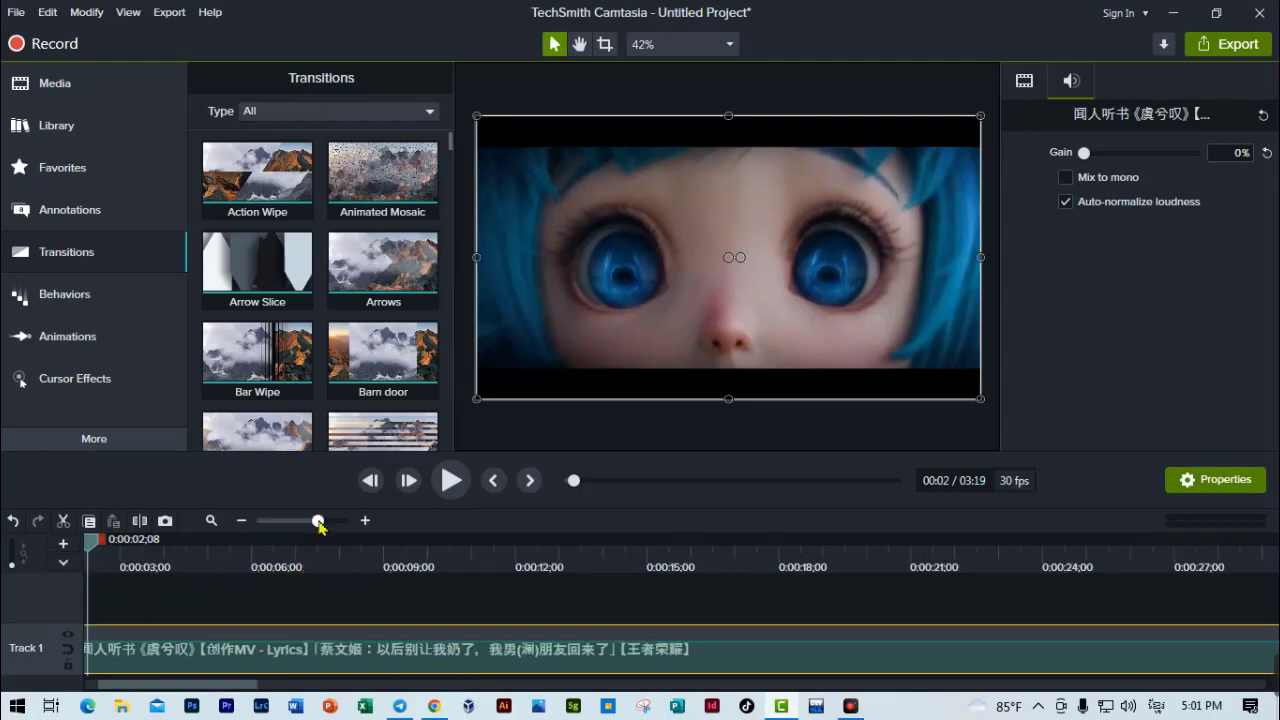
left_click(815, 575)
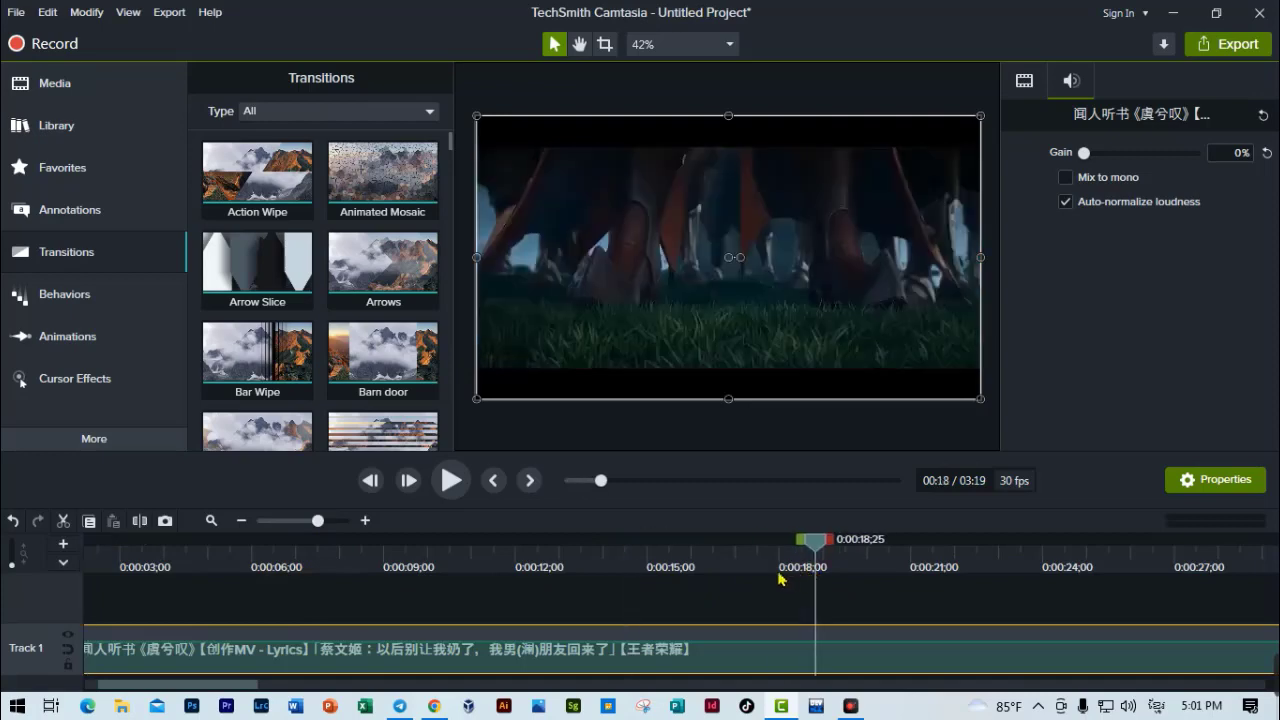
left_click_drag(673, 578, 806, 570)
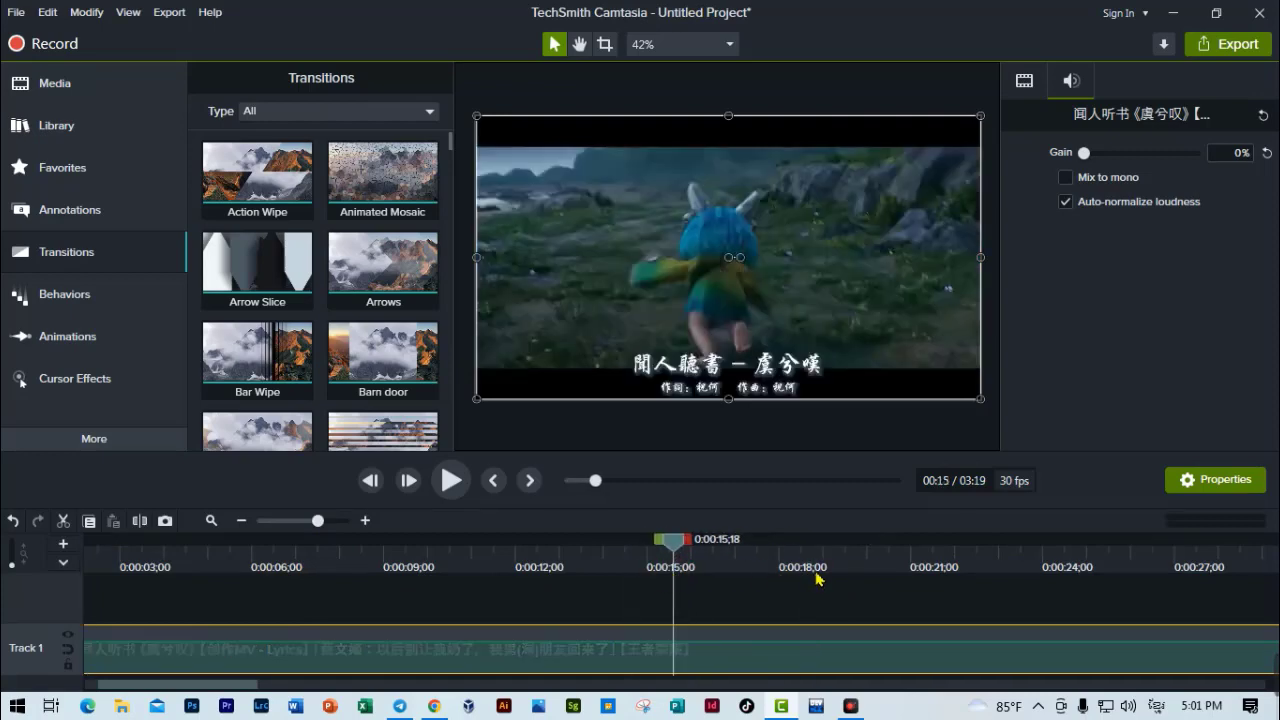
left_click(345, 520)
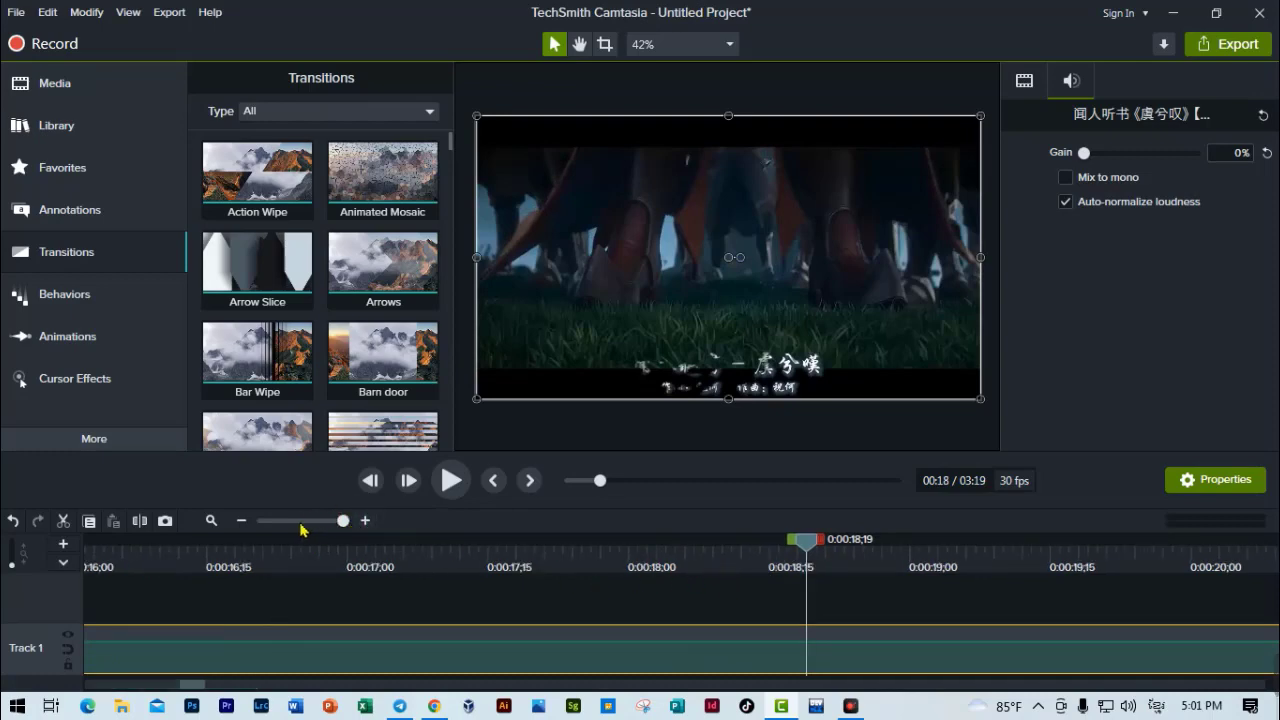
left_click_drag(196, 688, 92, 685)
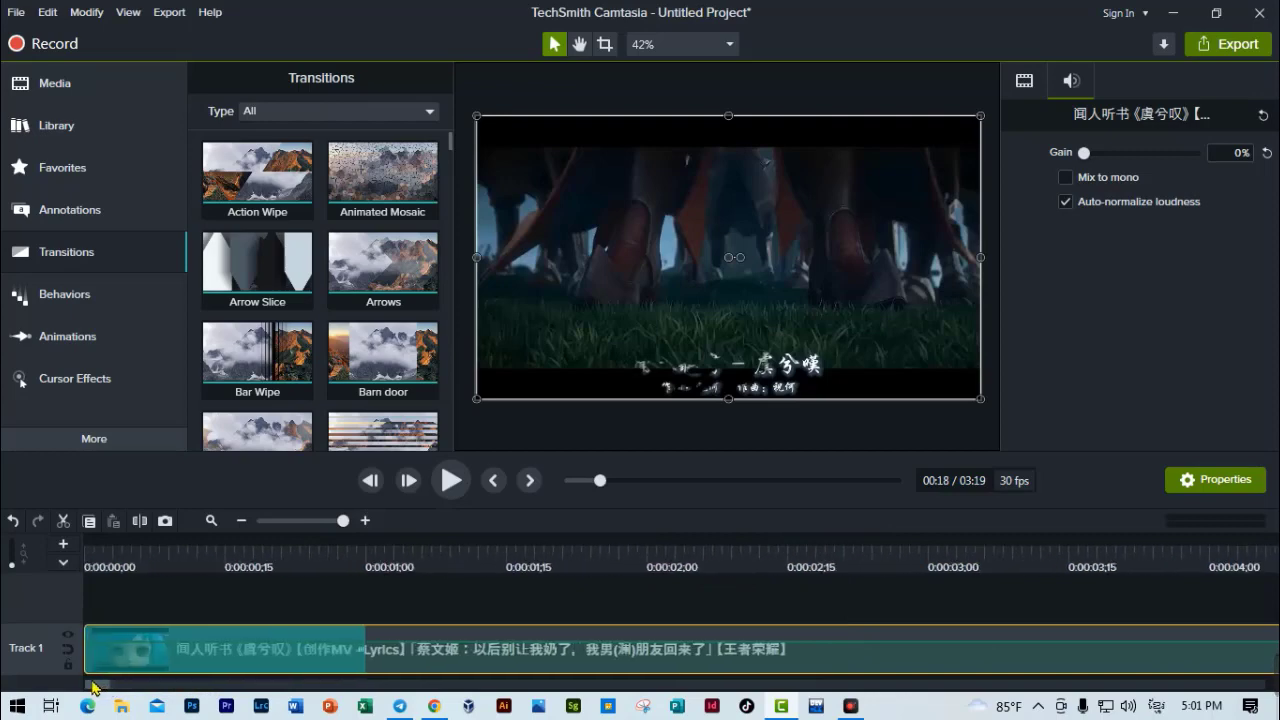
left_click(145, 570)
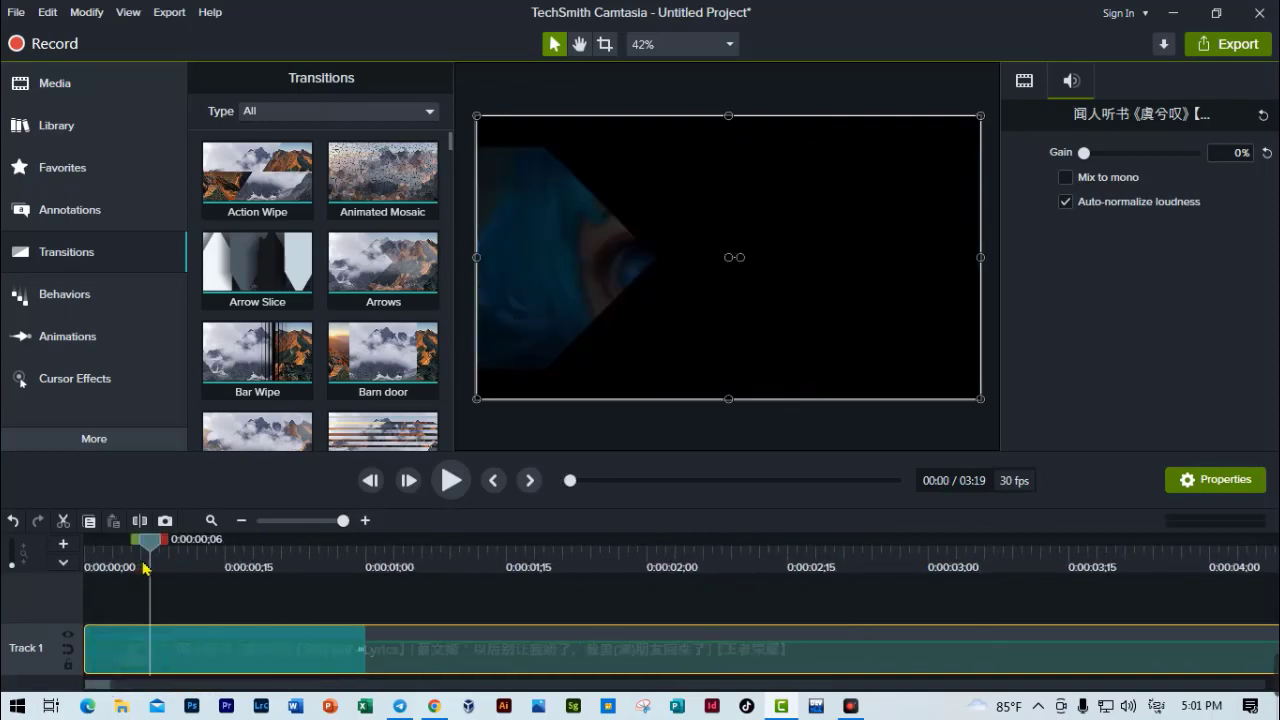
Zoom the timeline to show the first 48 seconds and select the clip at the start
left_click(300, 522)
left_click(275, 522)
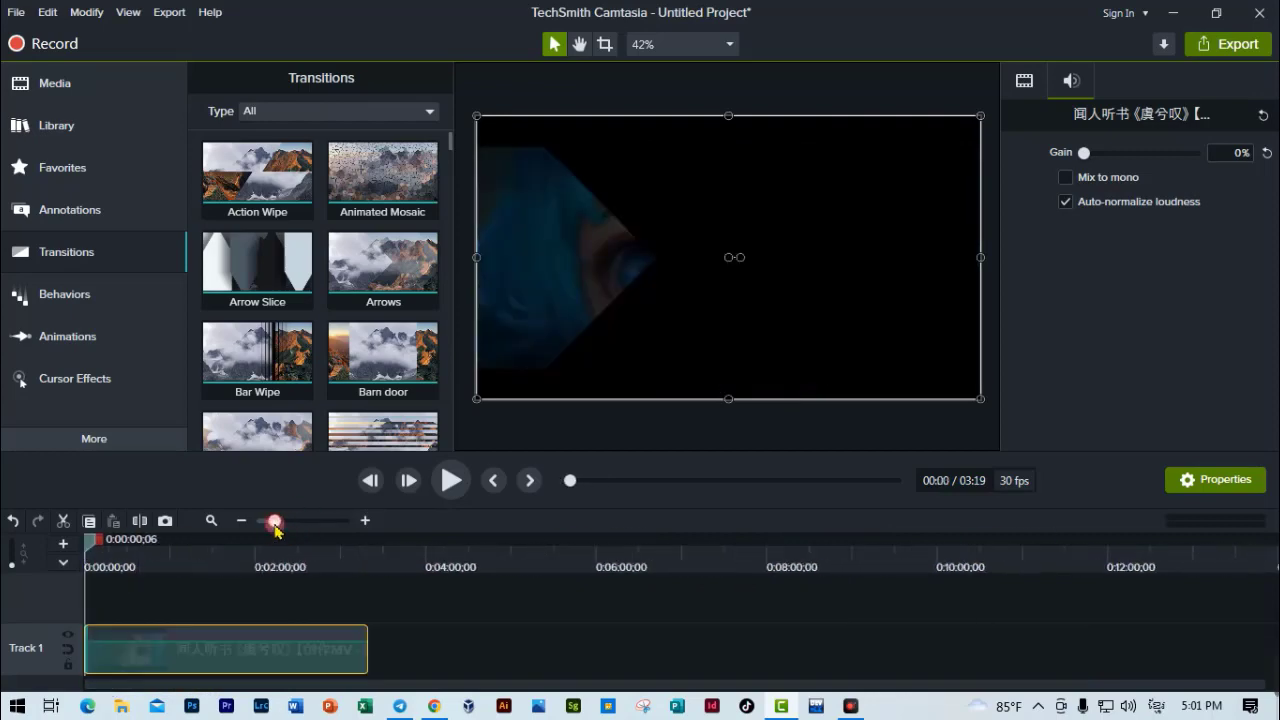
left_click(486, 624)
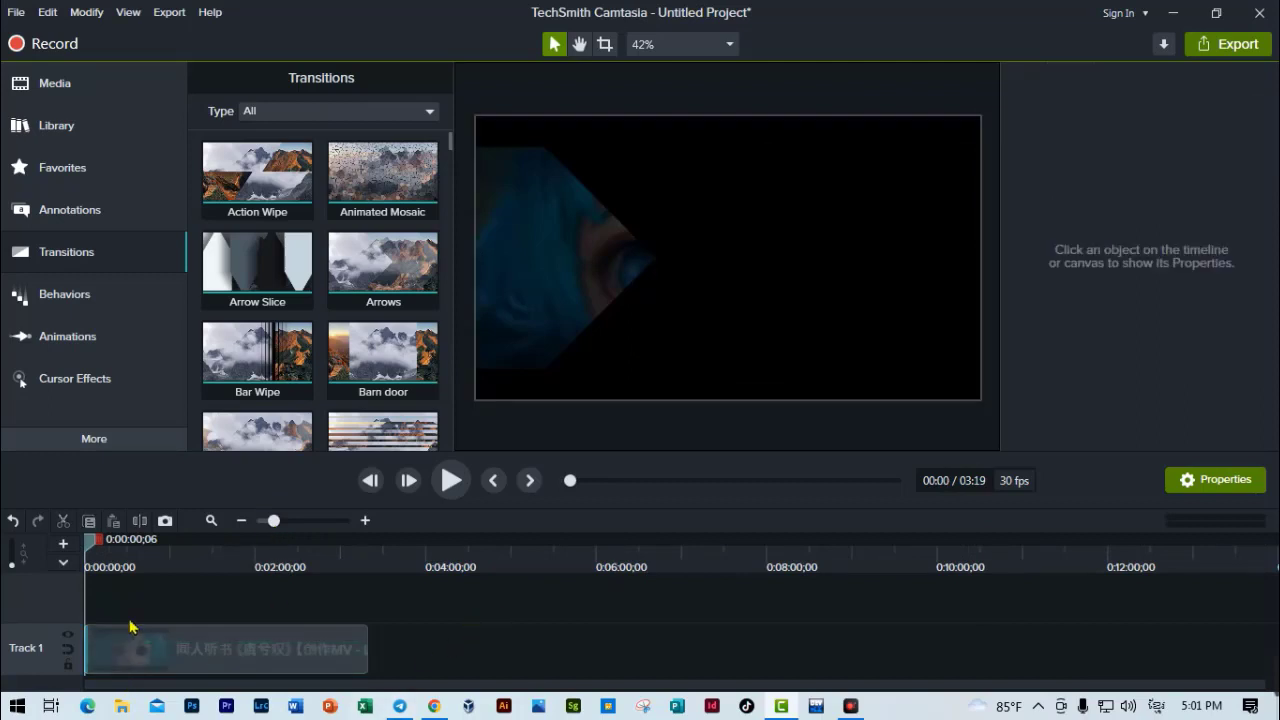
left_click(300, 522)
left_click(300, 522)
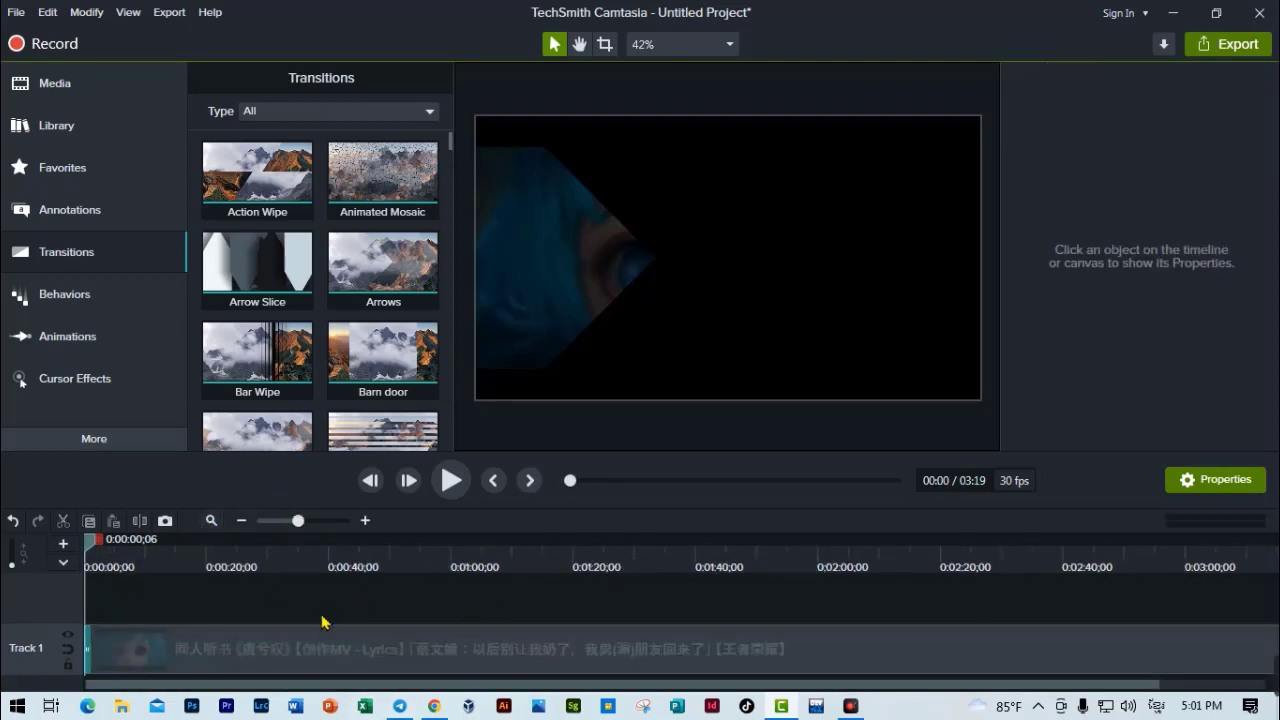
left_click(313, 521)
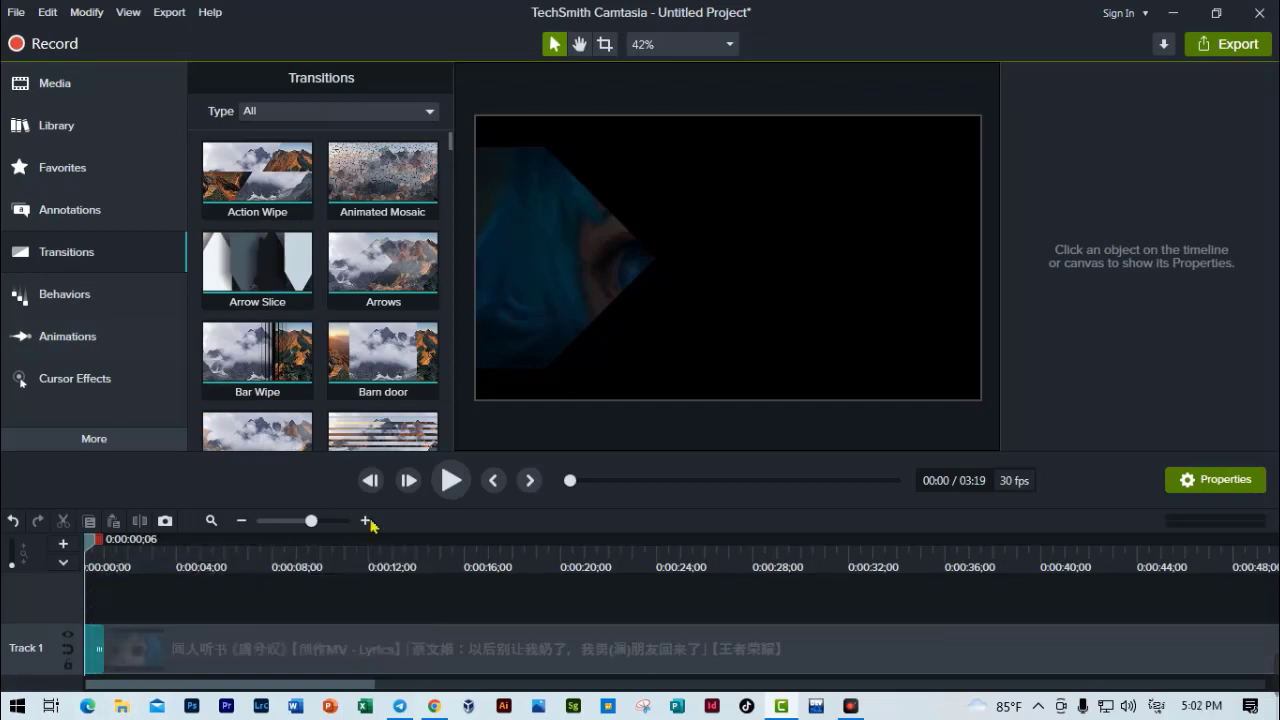
left_click(92, 543)
left_click(145, 640)
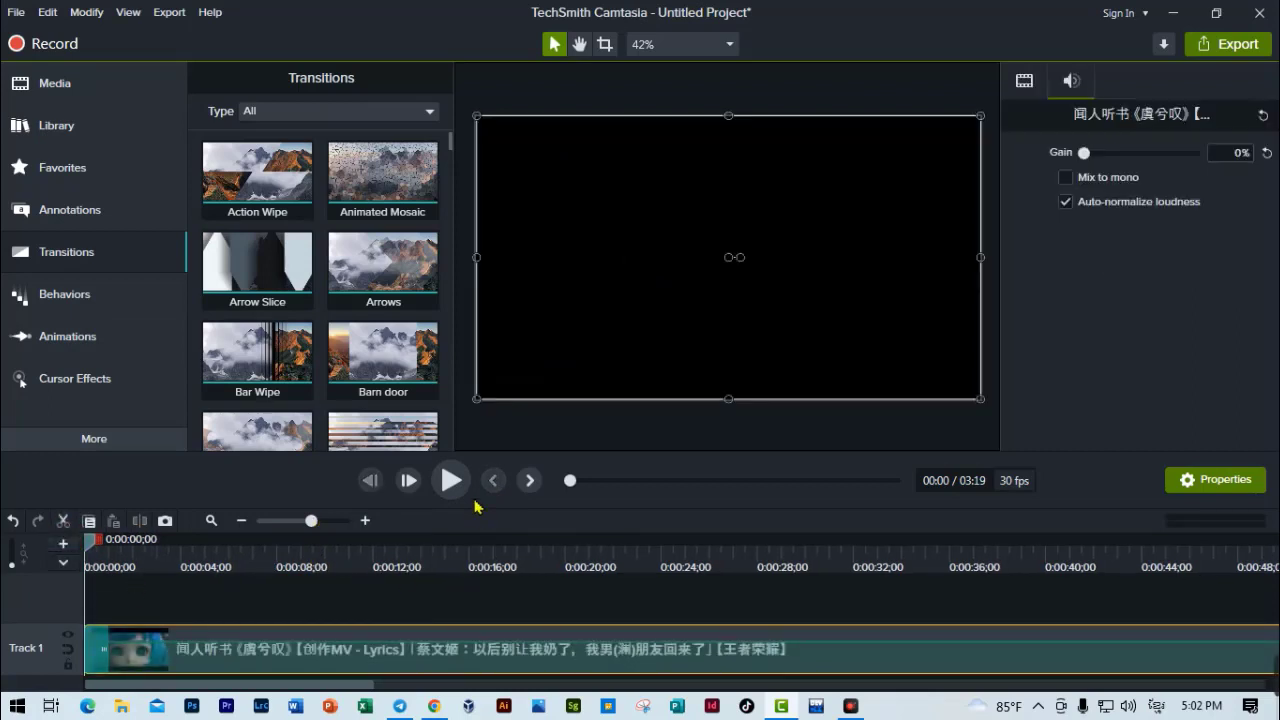
Preview the opening Arrows transition by playing and scrubbing through it
left_click(449, 481)
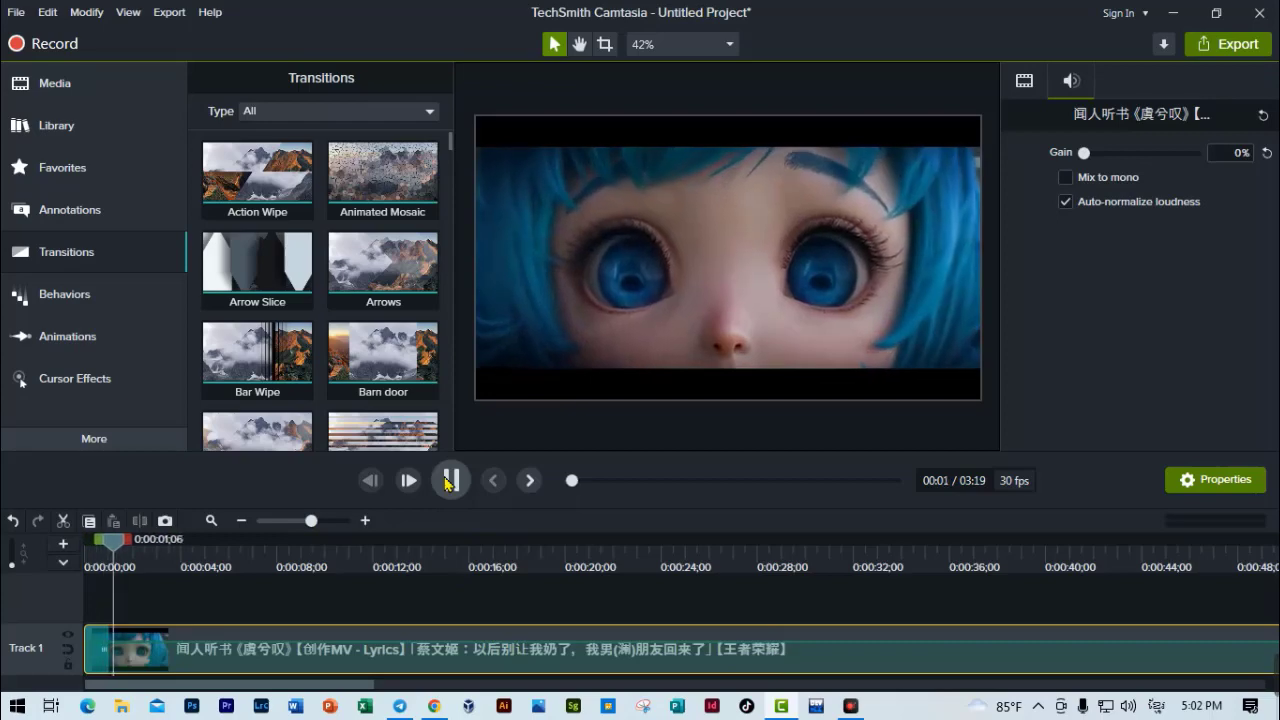
left_click(449, 481)
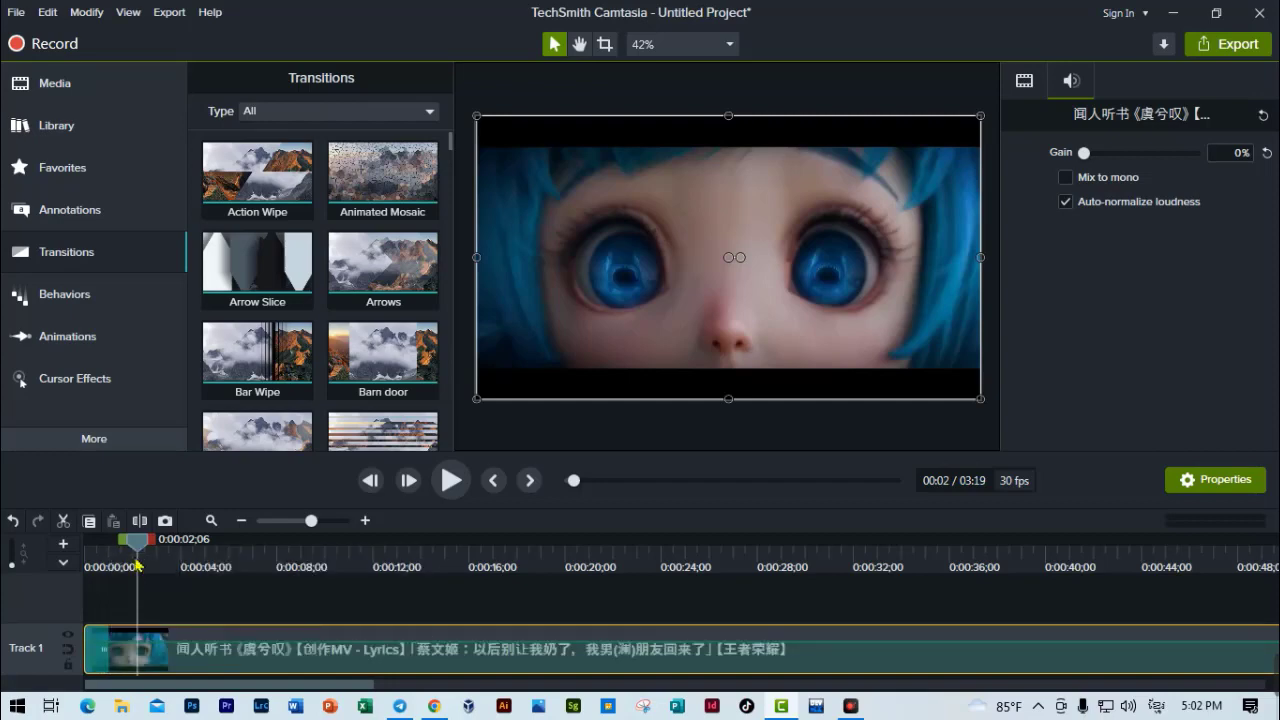
mouse_move(138, 545)
left_mouse_down()
mouse_move(98, 560)
mouse_move(111, 566)
left_mouse_up()
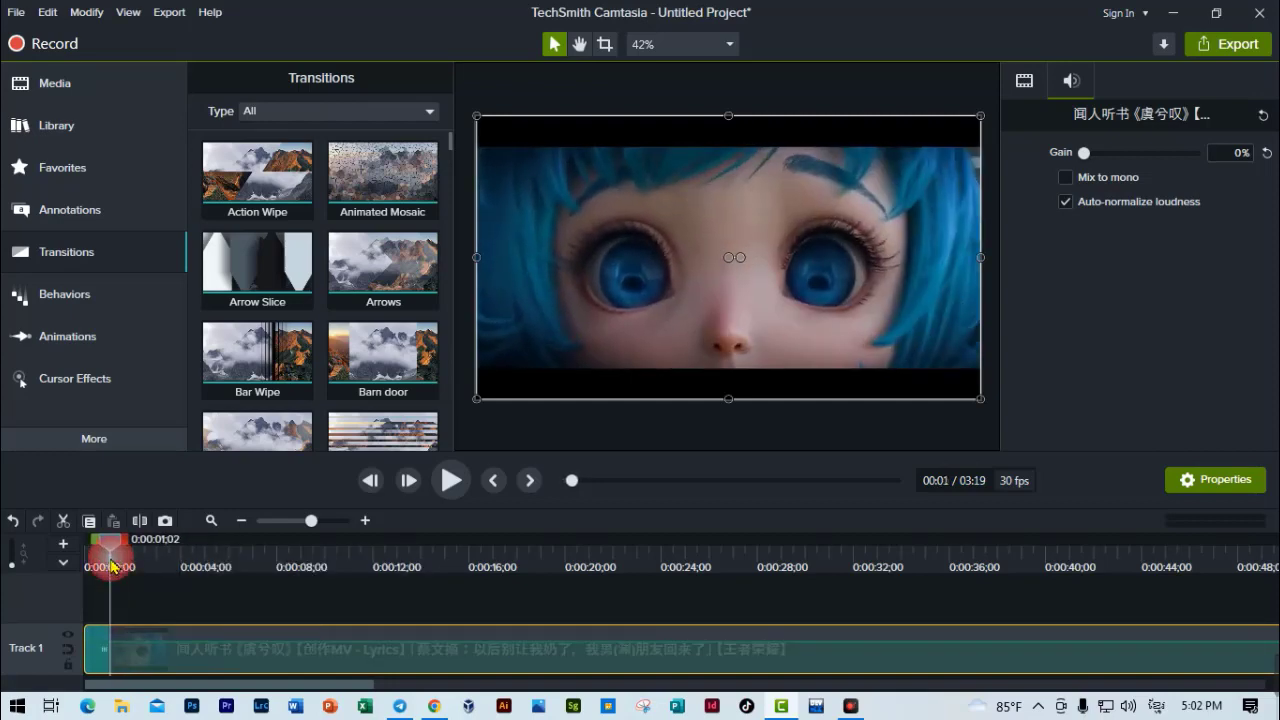
left_click_drag(105, 541, 156, 545)
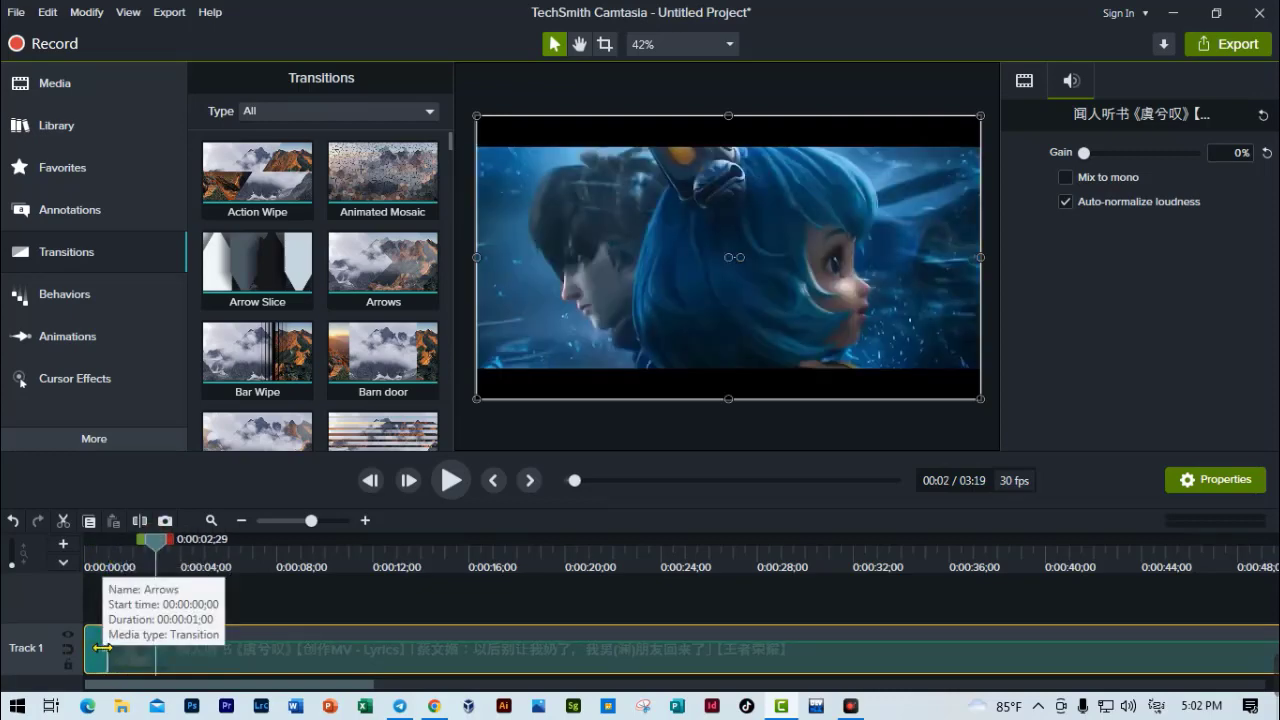
Lengthen the Arrows transition, replay the opening, then scroll to the video's end
left_click_drag(101, 648, 178, 649)
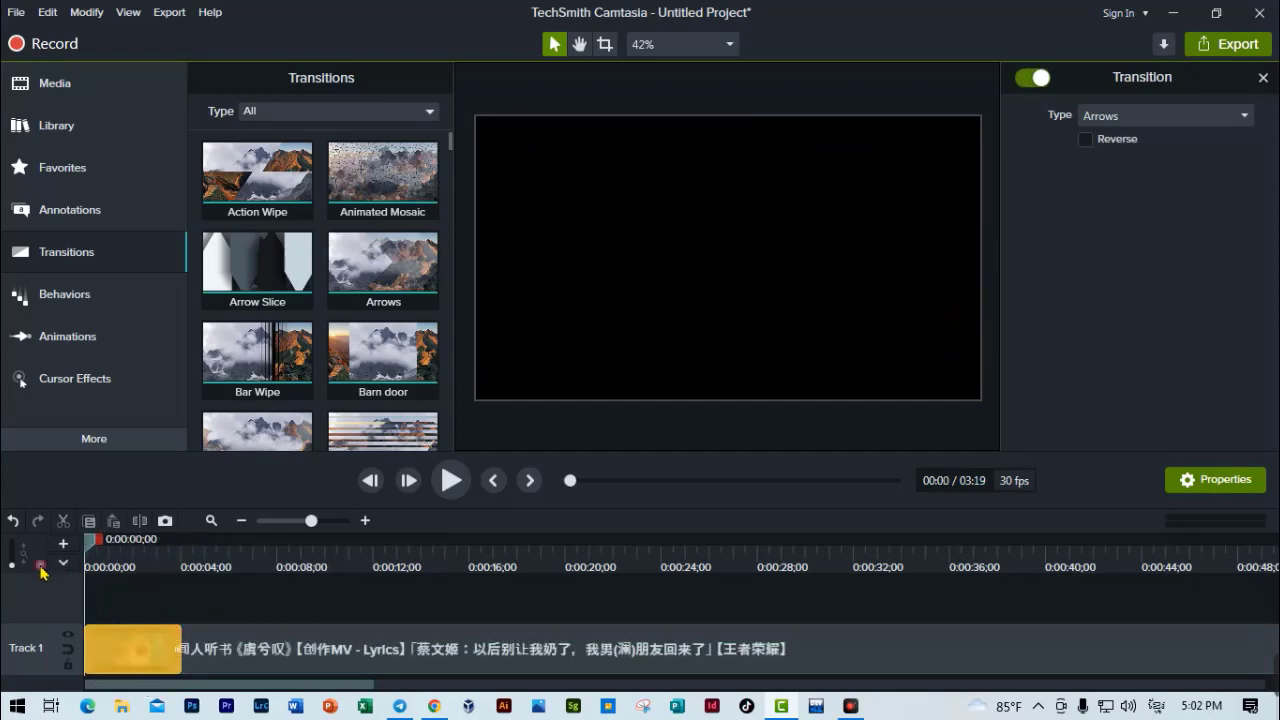
left_click(452, 486)
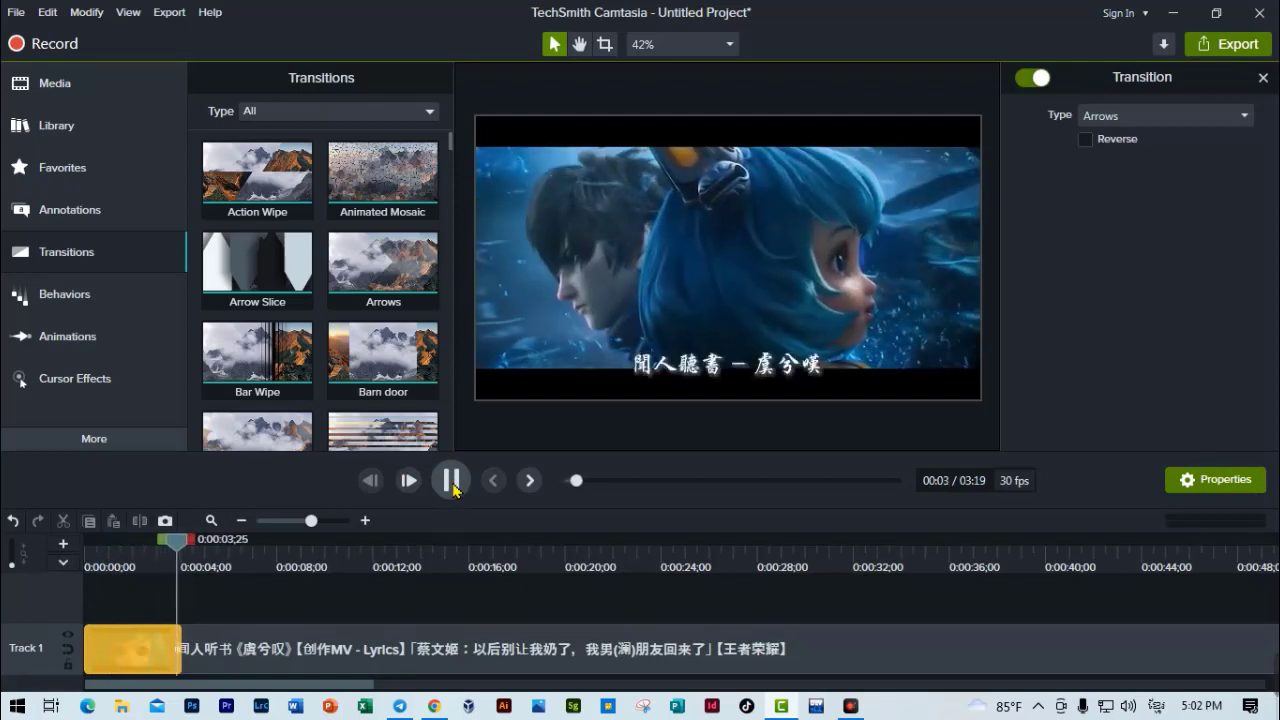
left_click(452, 486)
left_click(146, 563)
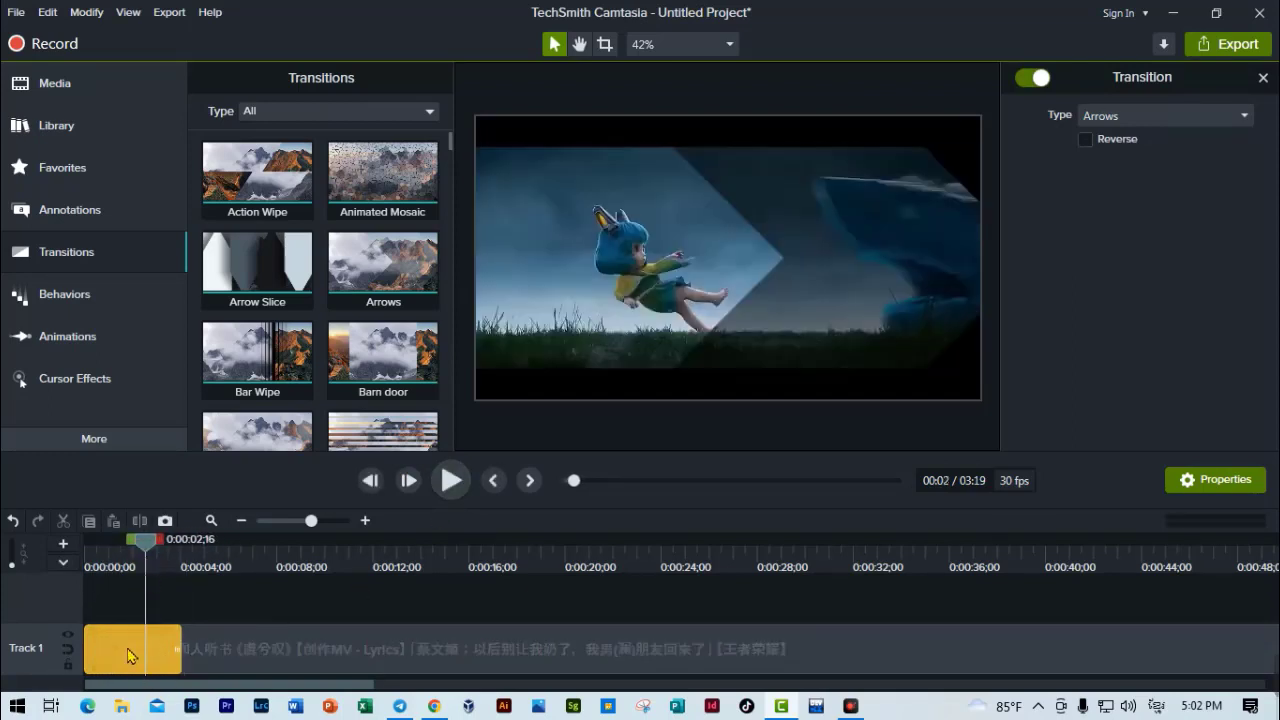
left_click(127, 563)
left_click_drag(210, 686, 1155, 685)
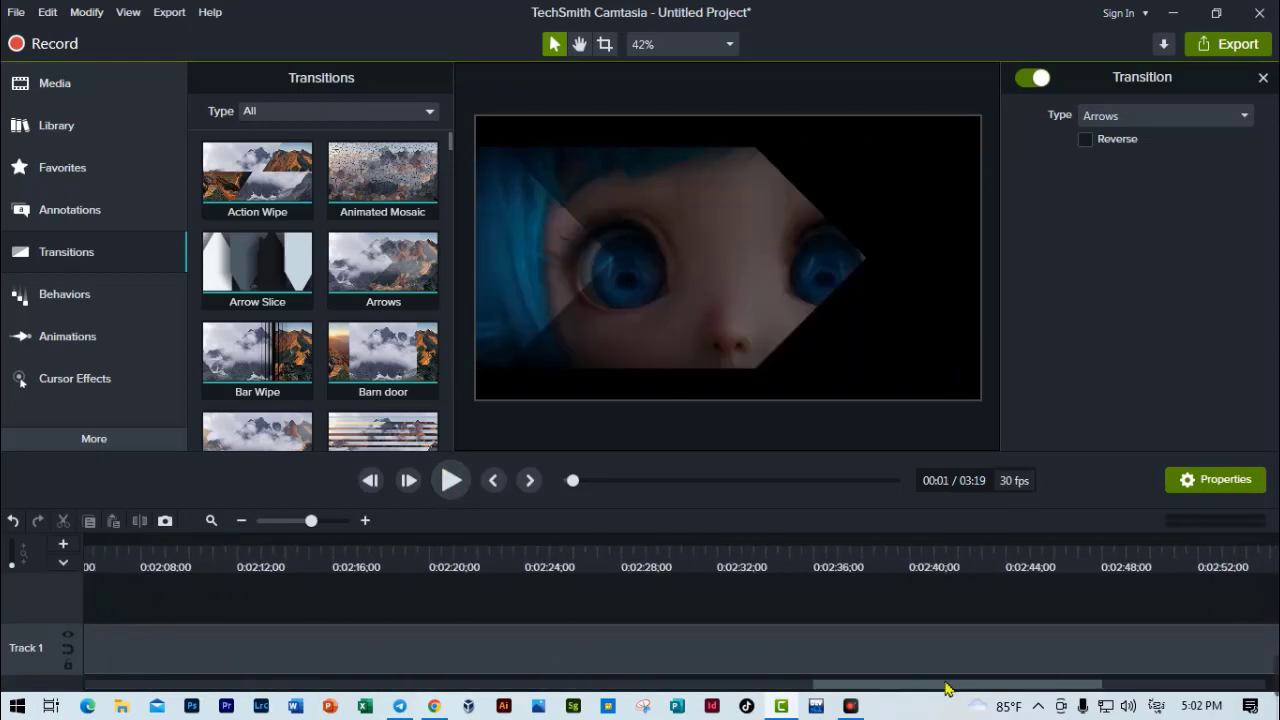
left_click(1160, 566)
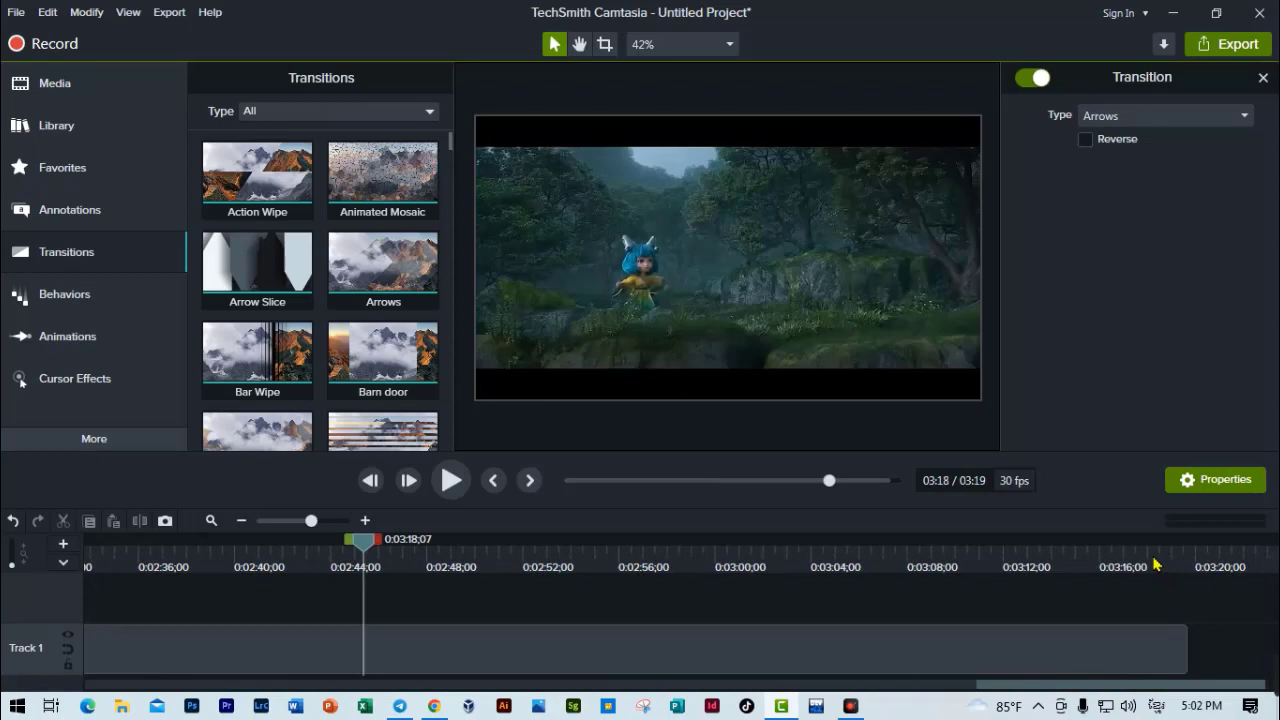
Add the Barn door transition to the Track 1 clip's end and preview from 03:17
left_click(1162, 655)
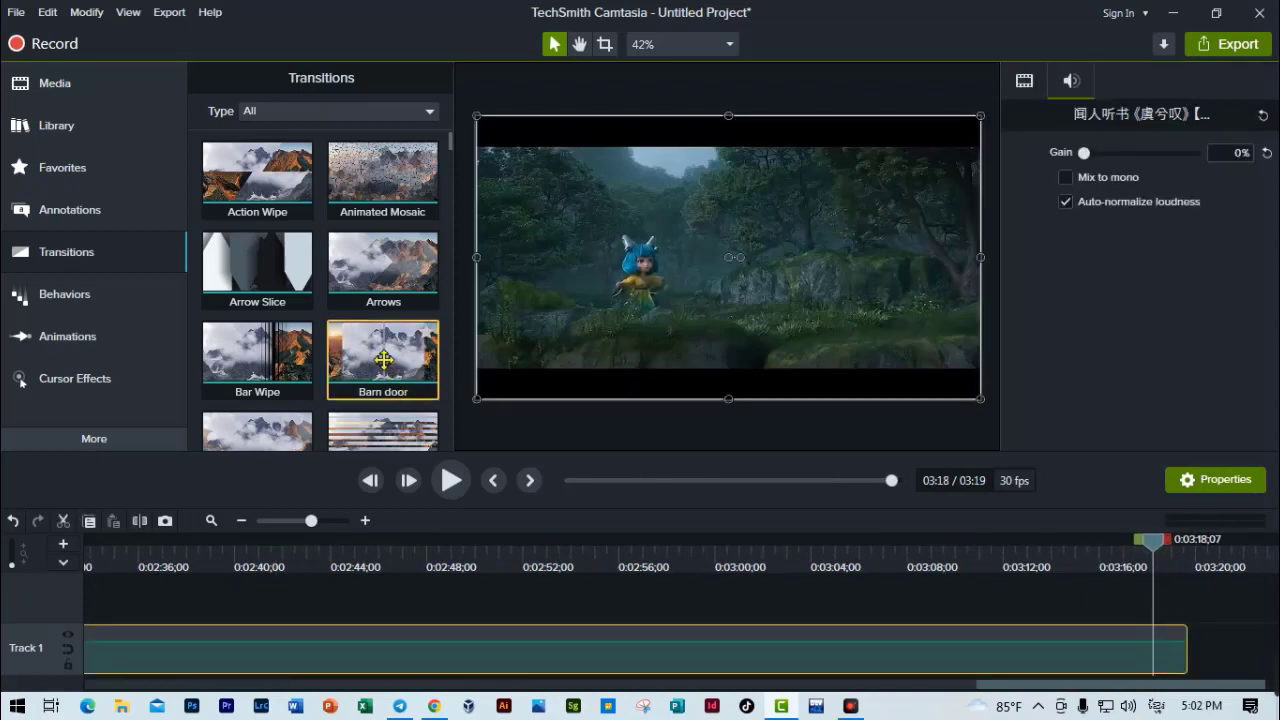
mouse_move(398, 352)
left_mouse_down()
mouse_move(1012, 487)
mouse_move(1165, 650)
left_mouse_up()
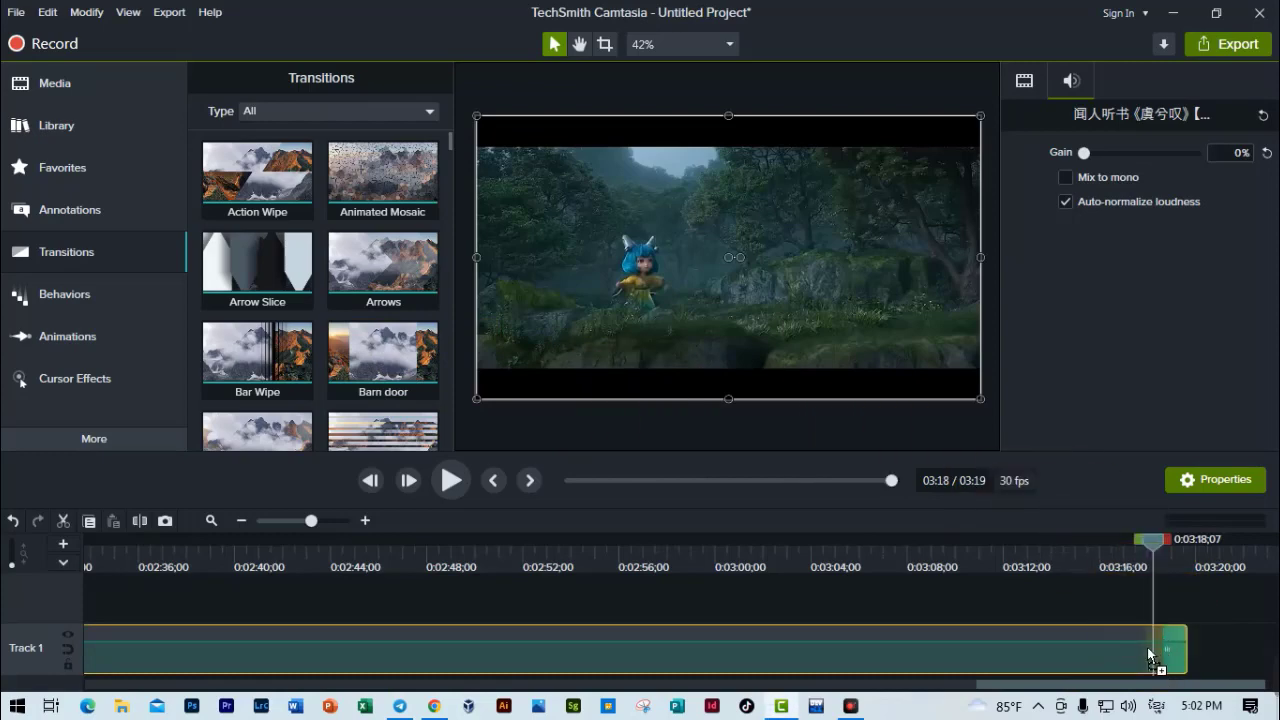
left_click_drag(1153, 545, 1126, 545)
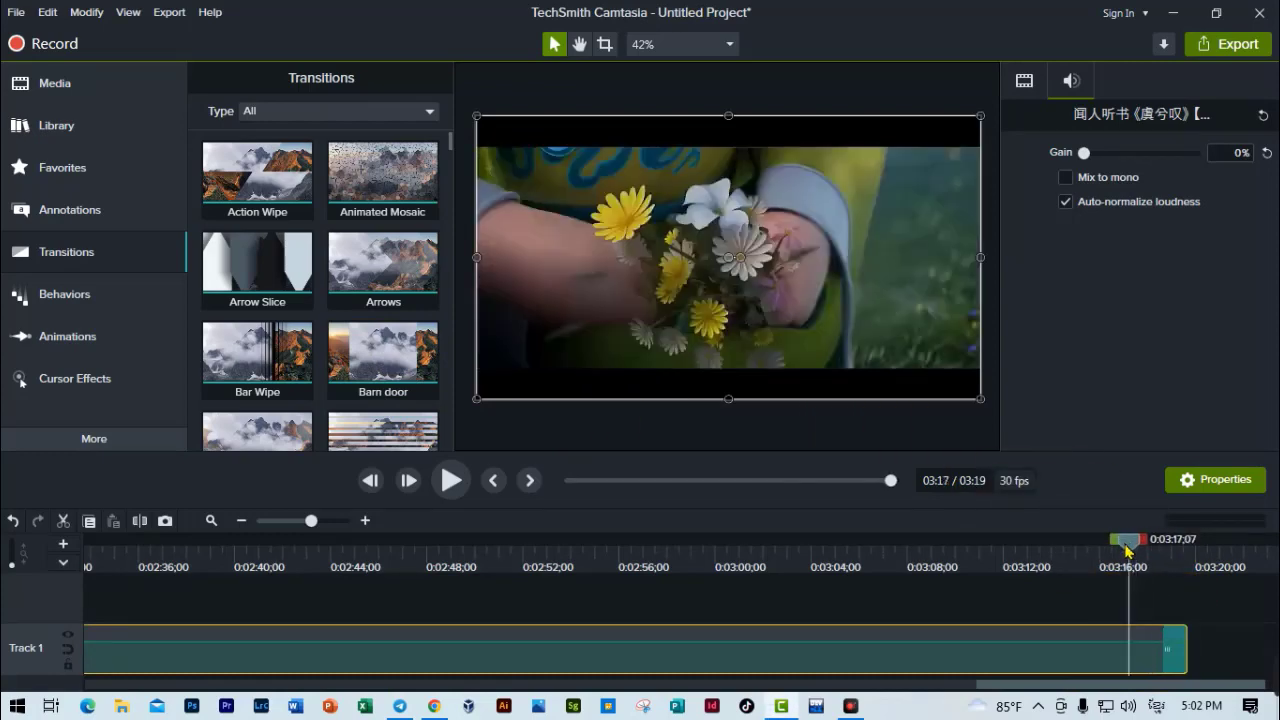
left_click(451, 481)
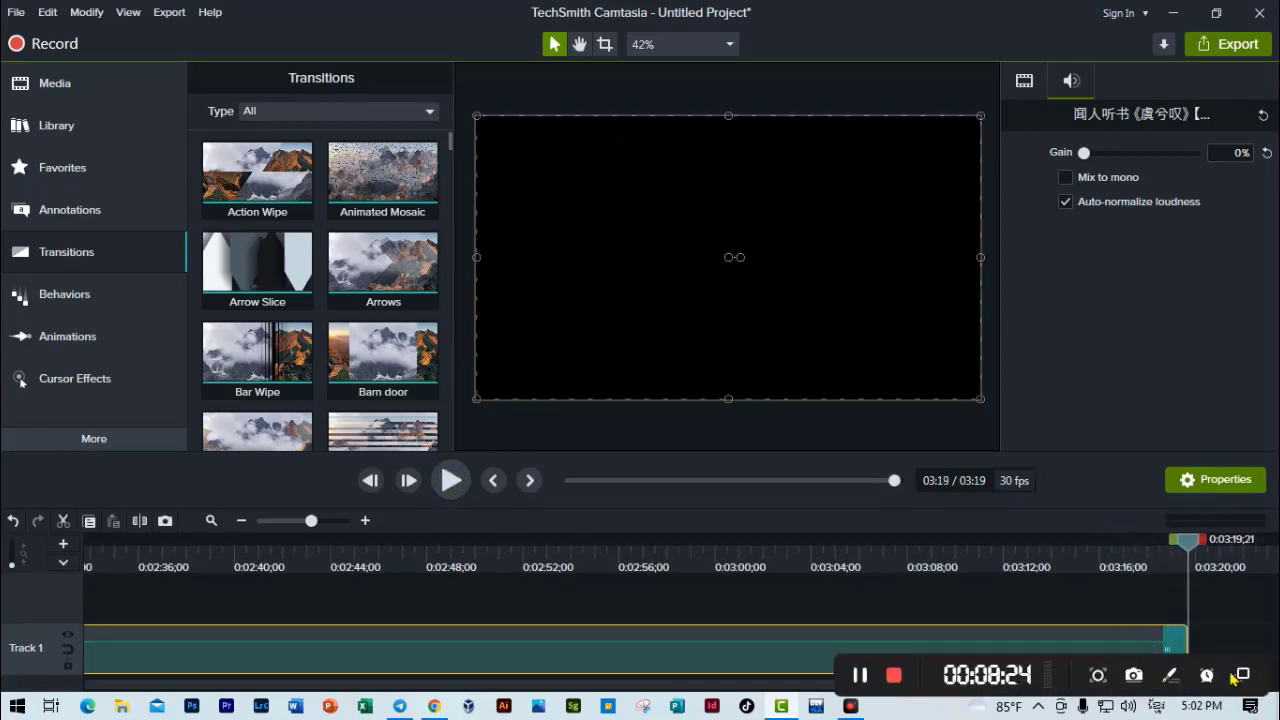
left_click(1168, 636)
left_click(1079, 600)
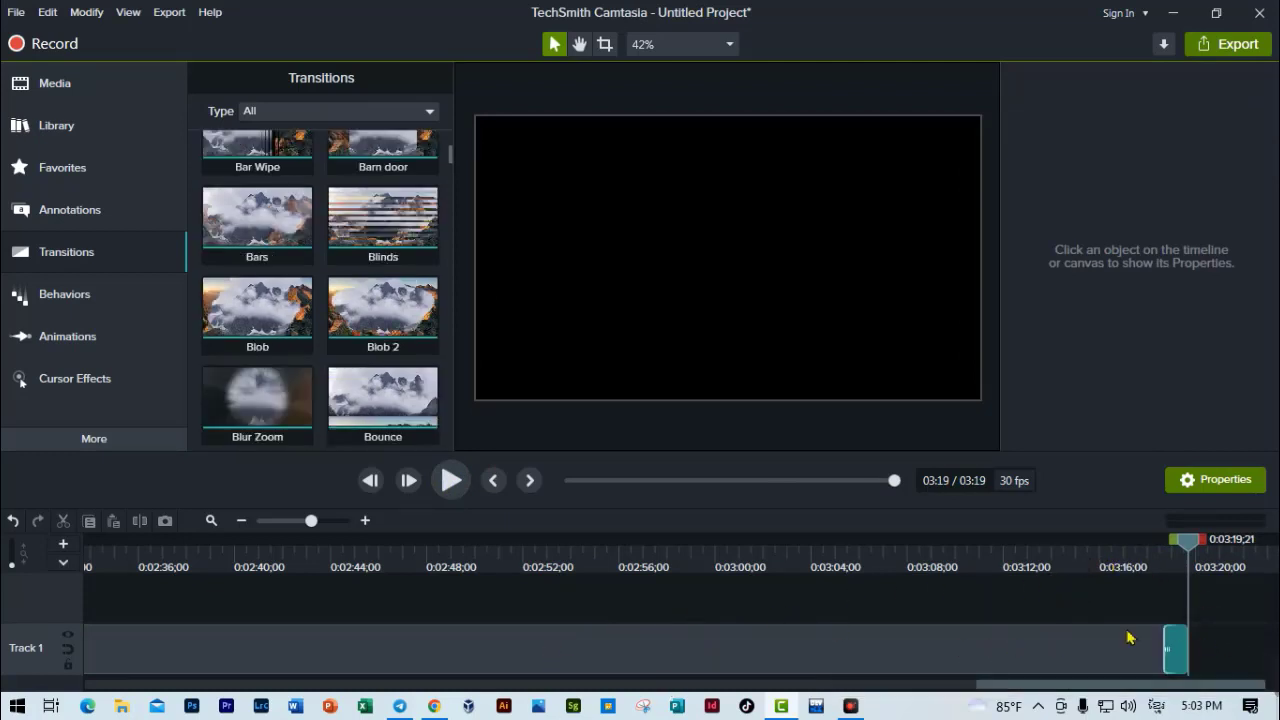
Split the Track 1 music video at 02:58;21 with the S key
left_click(684, 559)
left_click(696, 658)
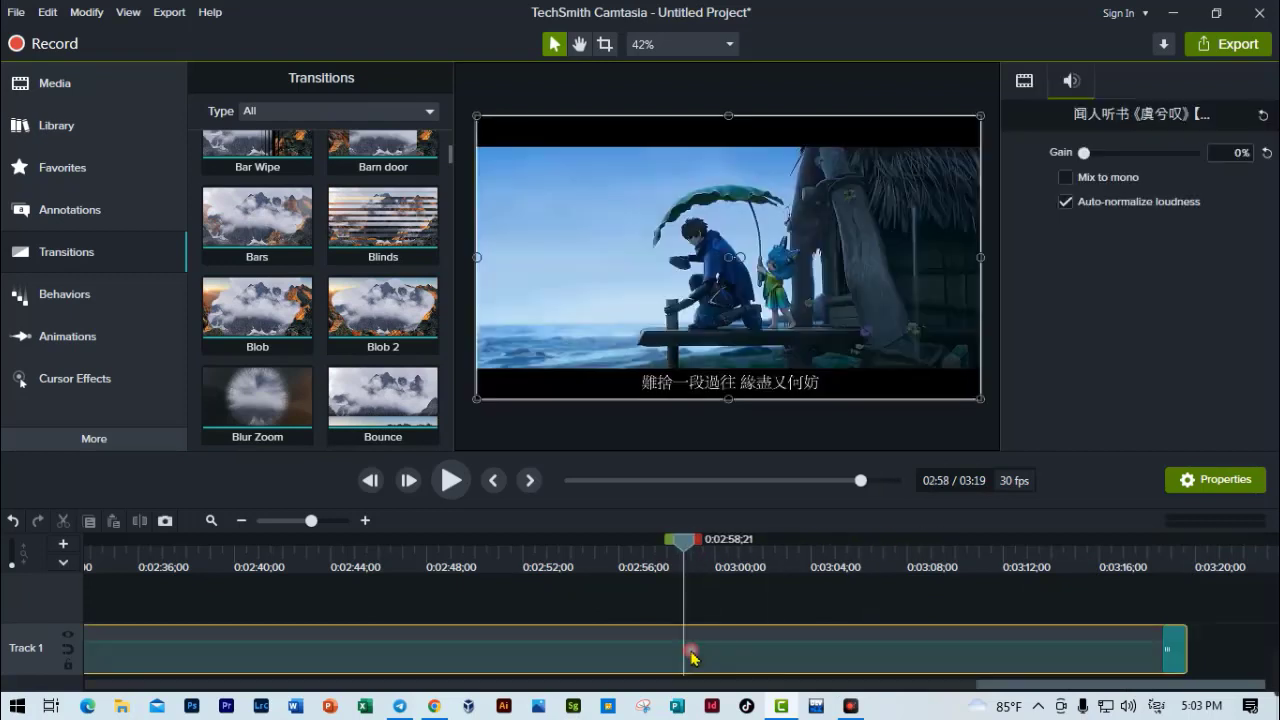
left_click(686, 663)
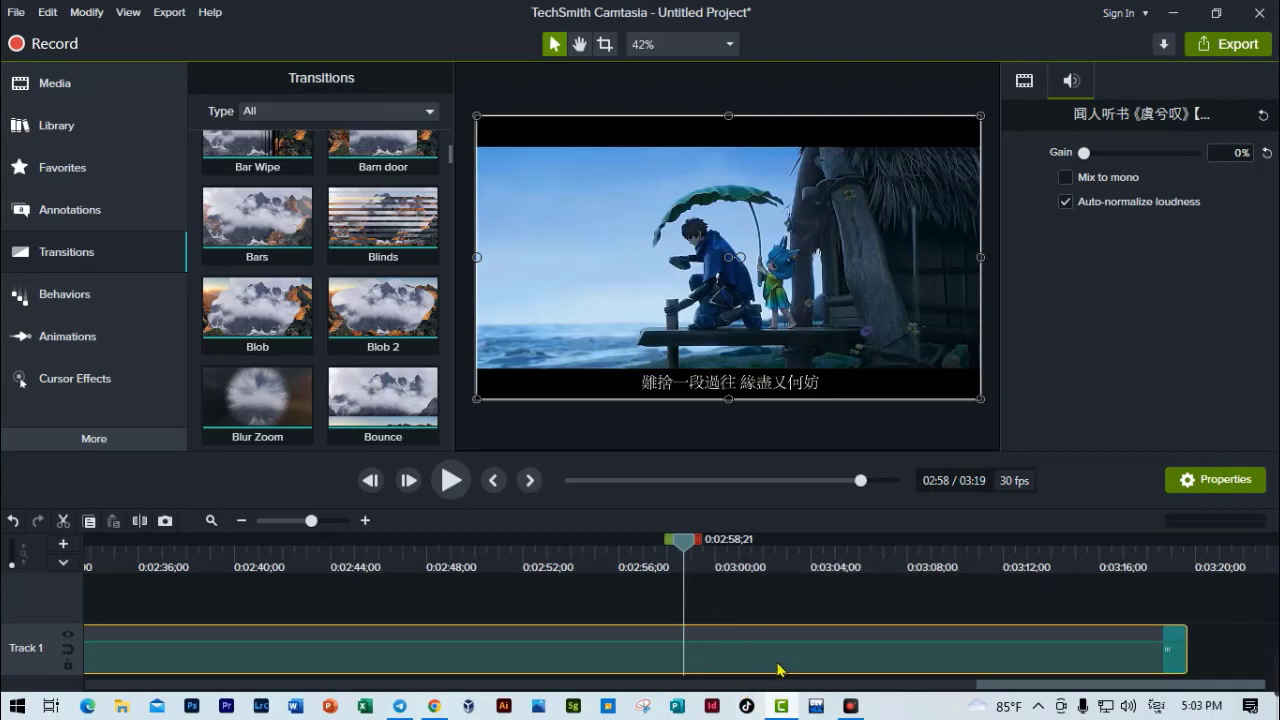
key("s")
Play across the cut from 02:56;25 to check it, then select the second clip
left_click(598, 653)
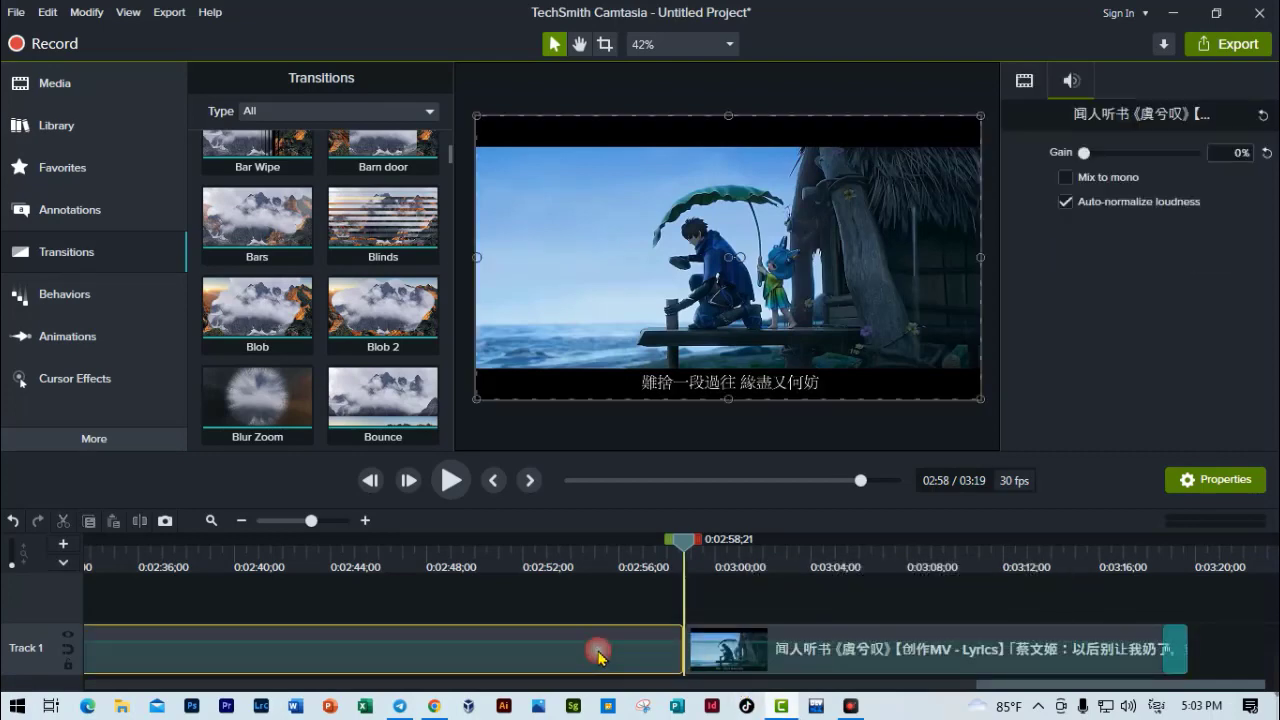
left_click(639, 568)
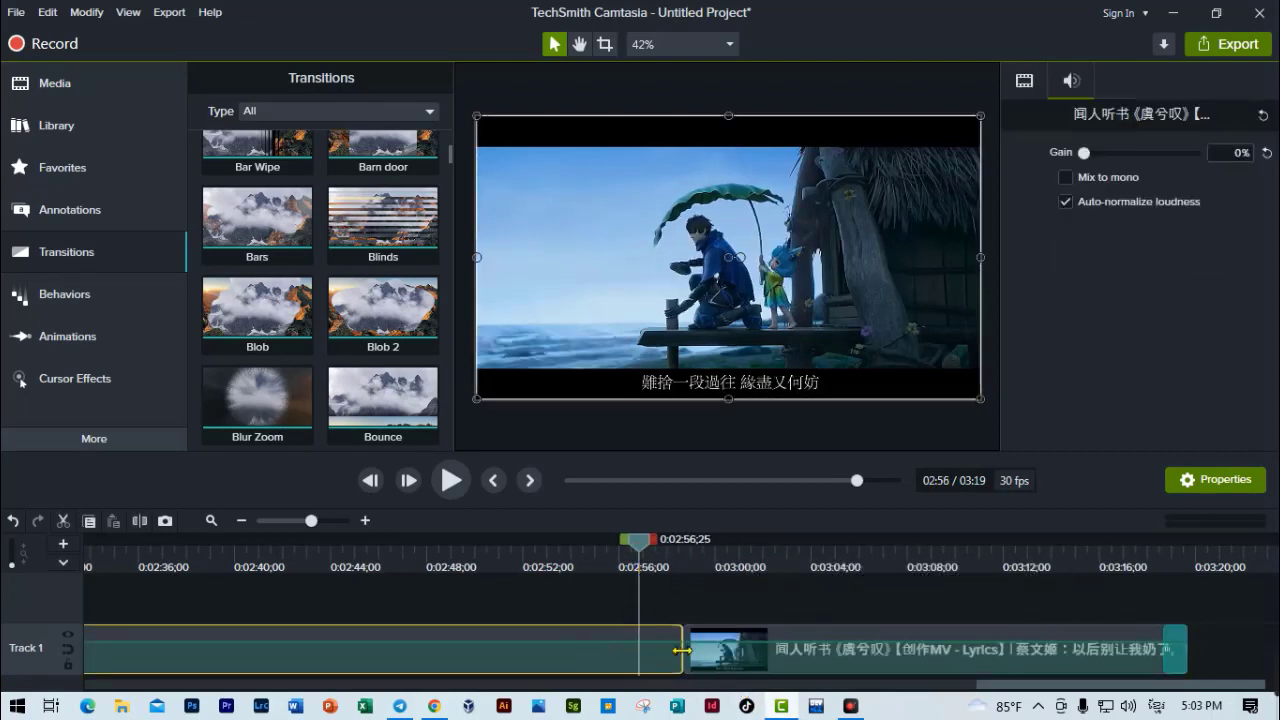
key("space")
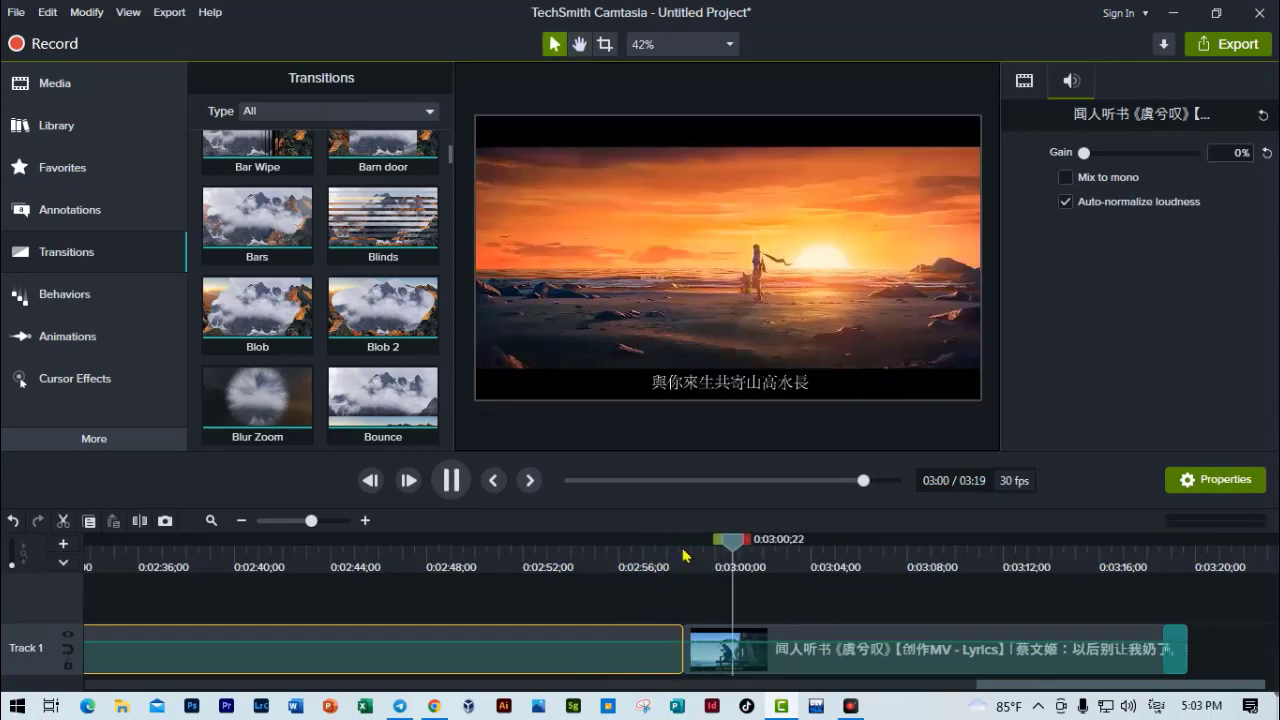
left_click(645, 567)
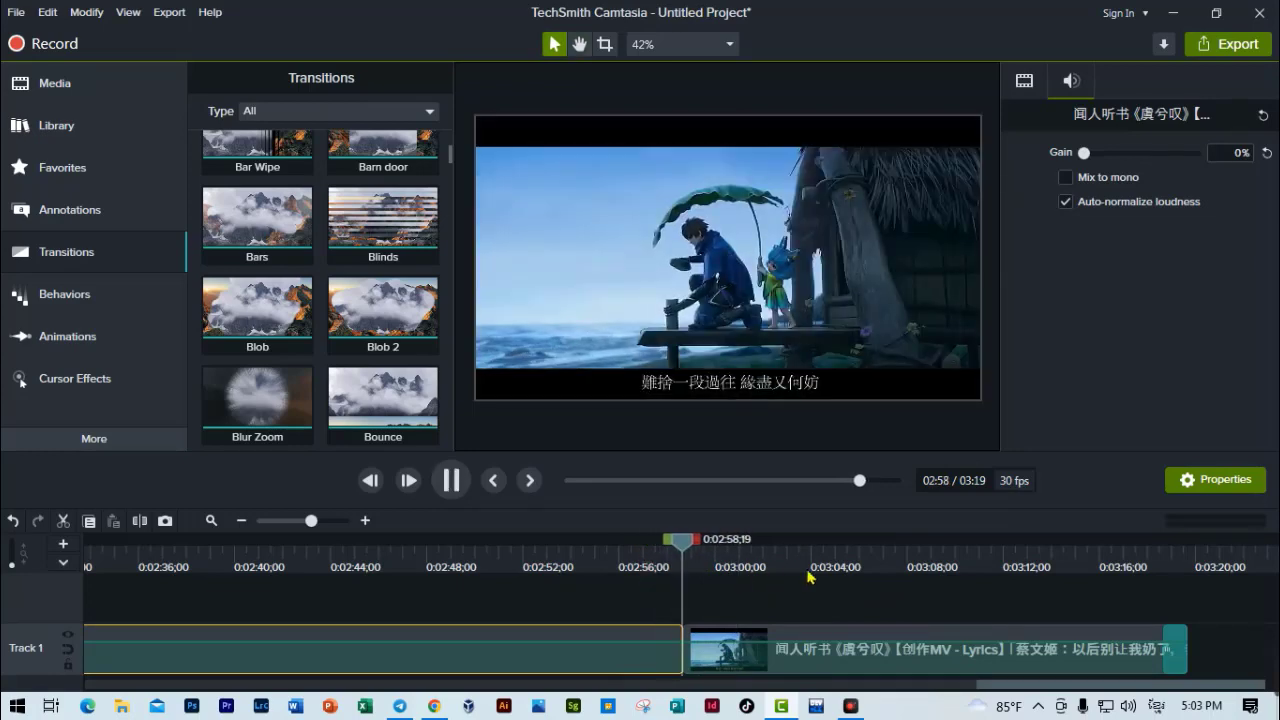
left_click(690, 305)
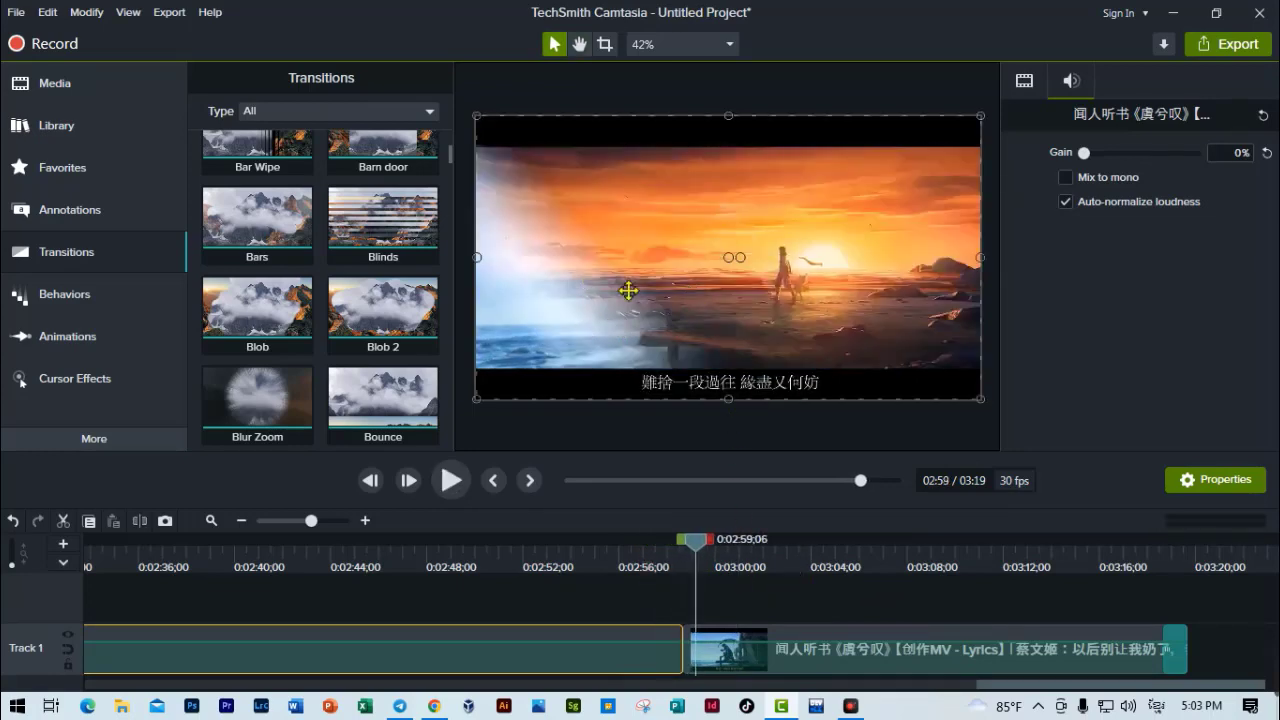
left_click(631, 327)
scroll(380, 300, "down", 5)
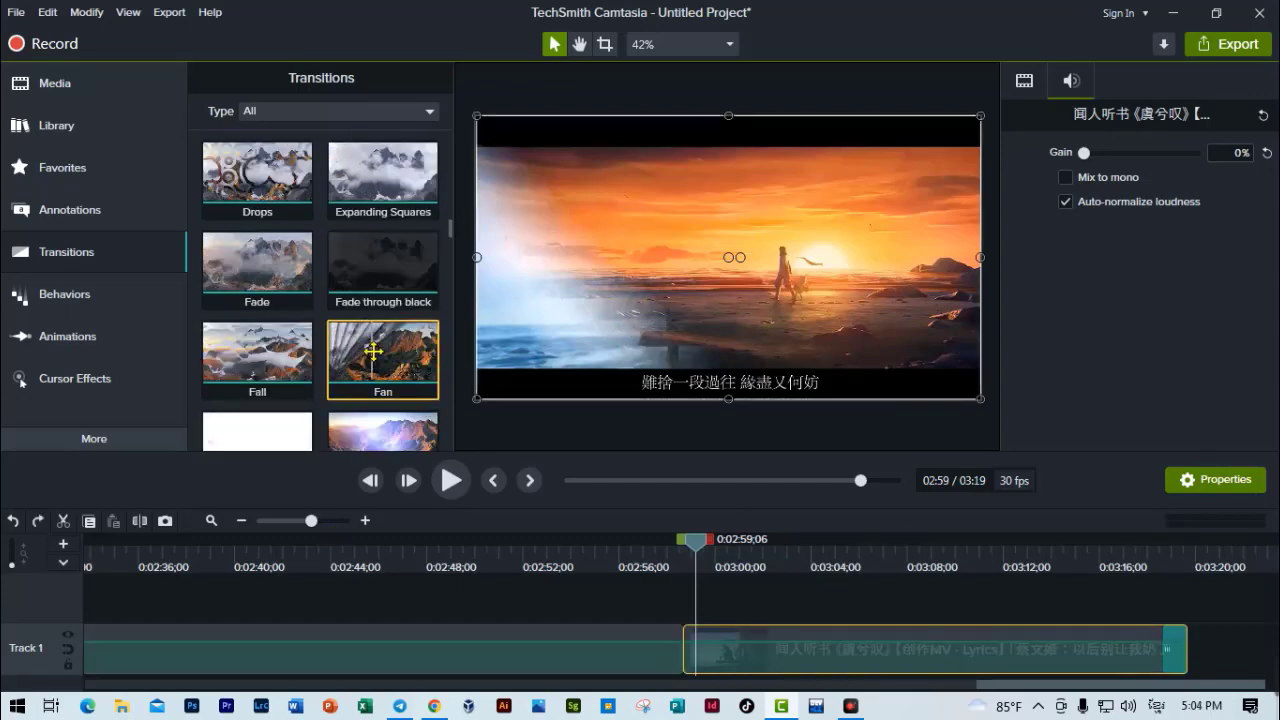
Drop the Fan transition at the Track 1 clip junction, shifting the second clip right
mouse_move(389, 357)
left_mouse_down()
mouse_move(710, 624)
mouse_move(668, 648)
mouse_move(684, 650)
left_mouse_up()
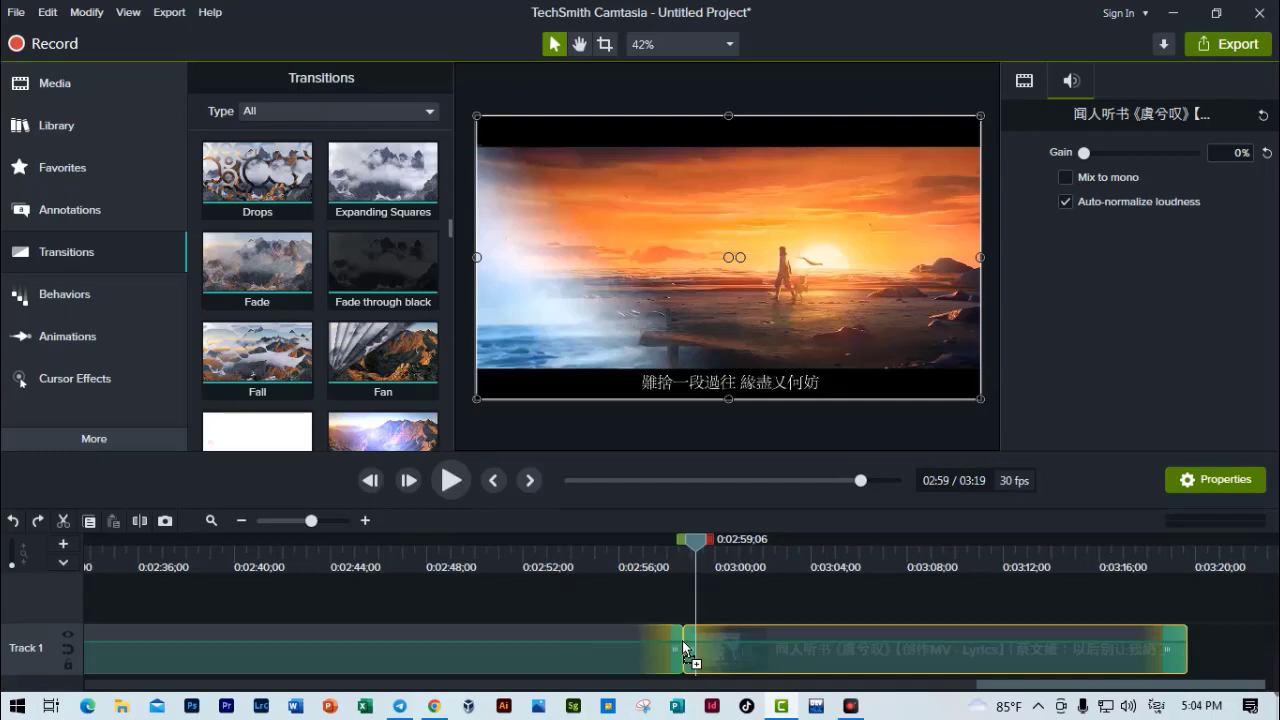
left_click_drag(684, 648, 675, 648)
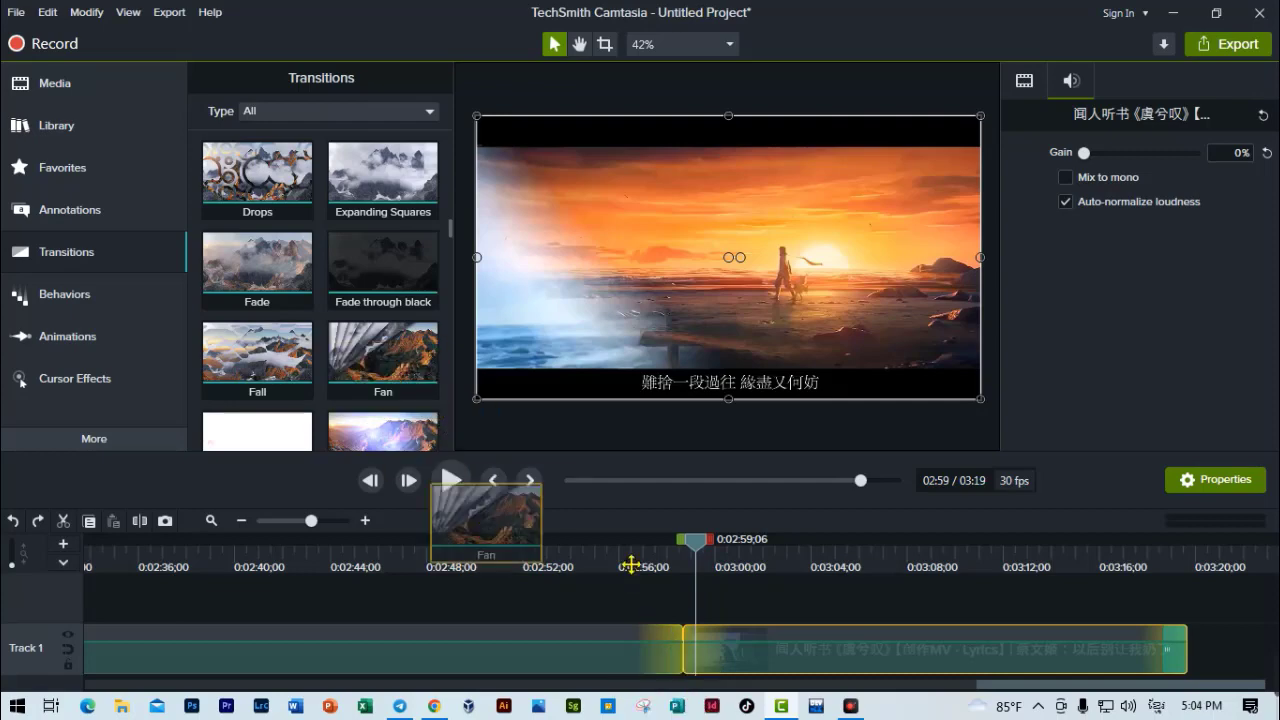
left_click_drag(675, 648, 685, 609)
left_click_drag(786, 660, 907, 658)
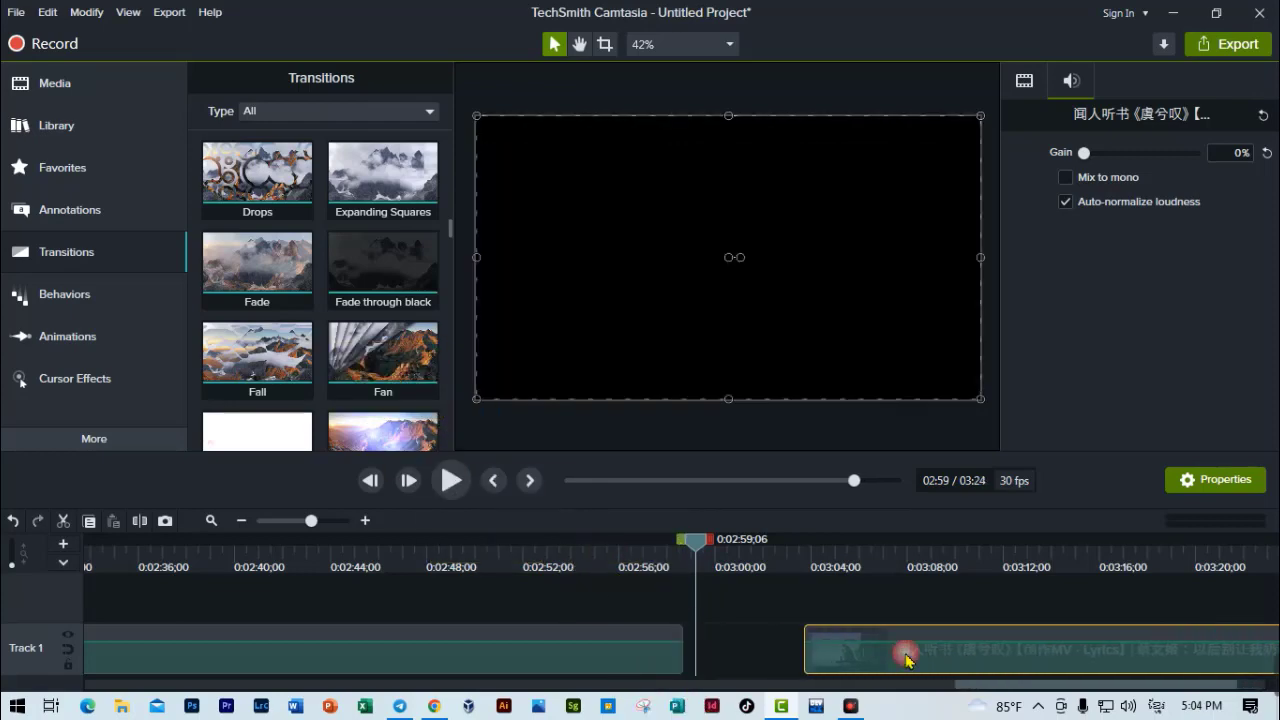
left_click(623, 660)
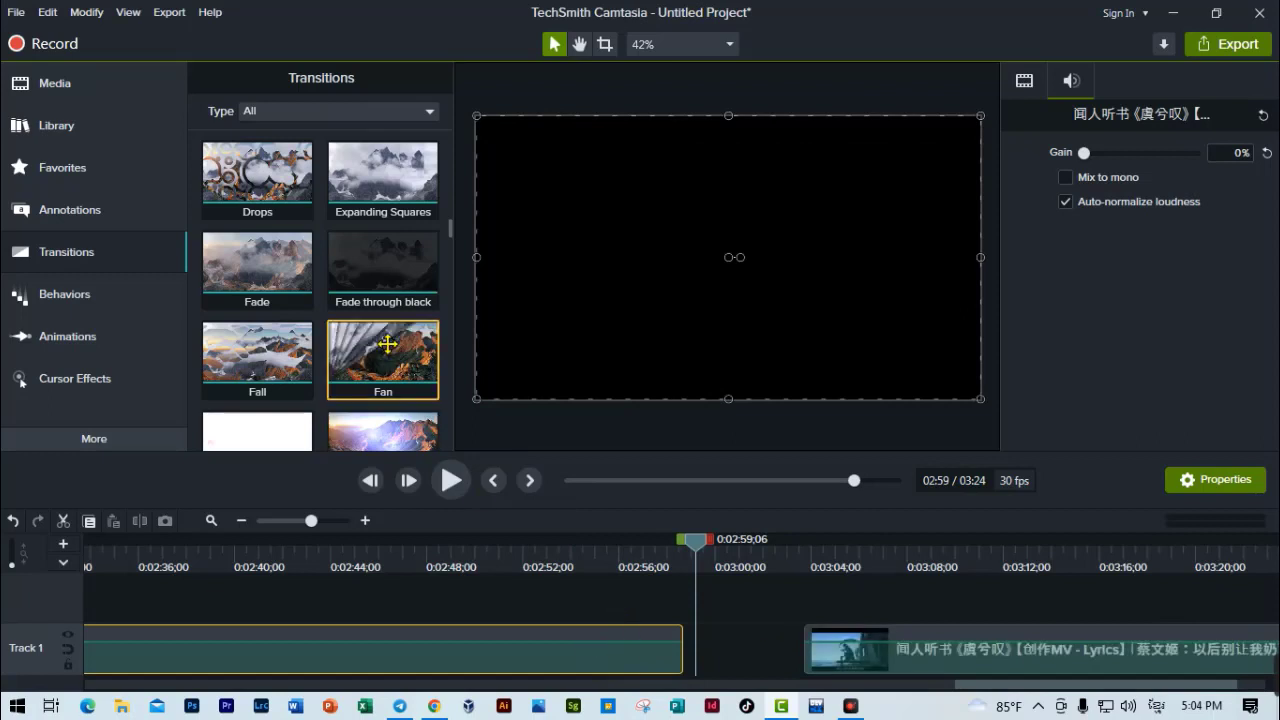
Put Fan on the first clip's end, butt the second clip against it, and play from 02:57
left_click_drag(352, 362, 677, 652)
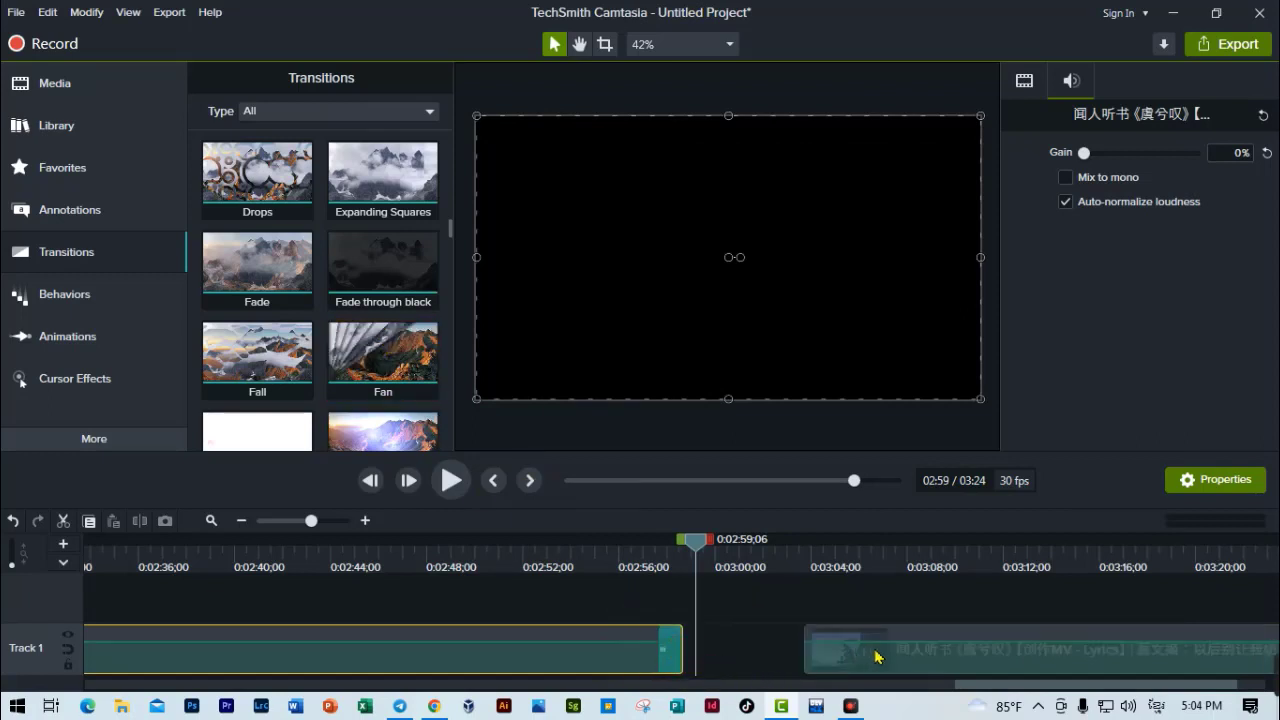
left_click(668, 564)
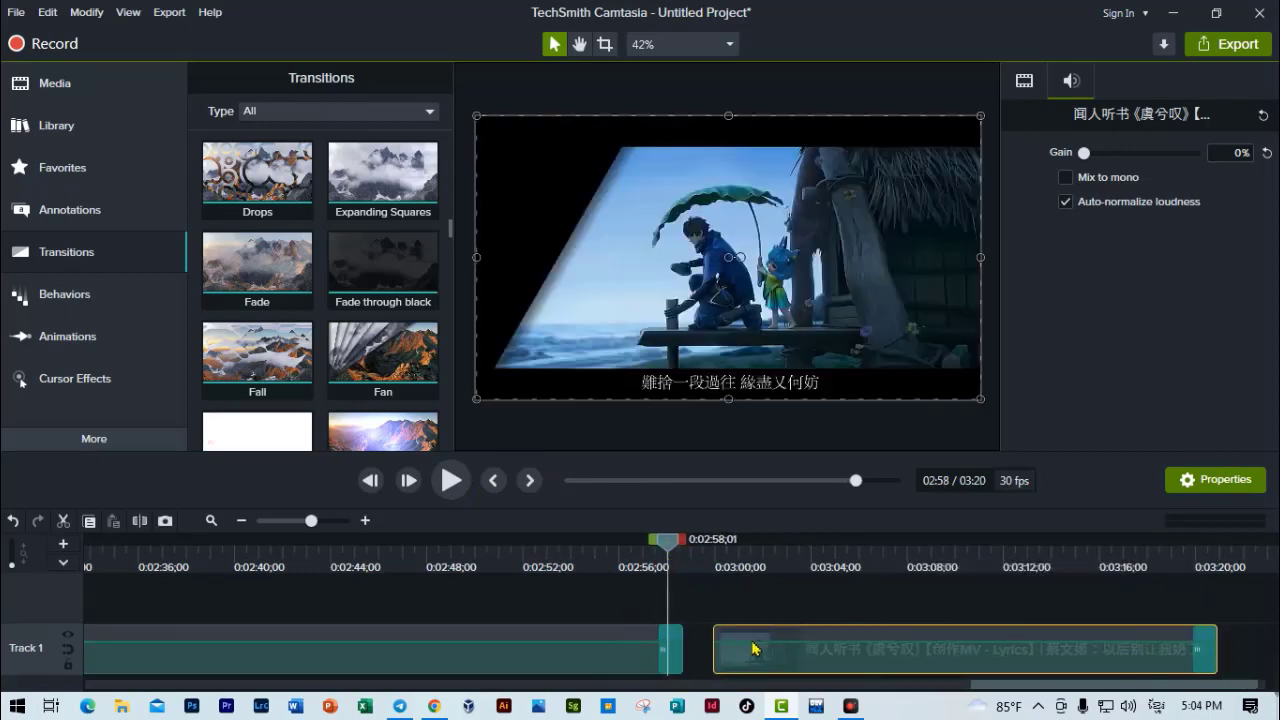
left_click_drag(850, 648, 728, 648)
left_click(645, 564)
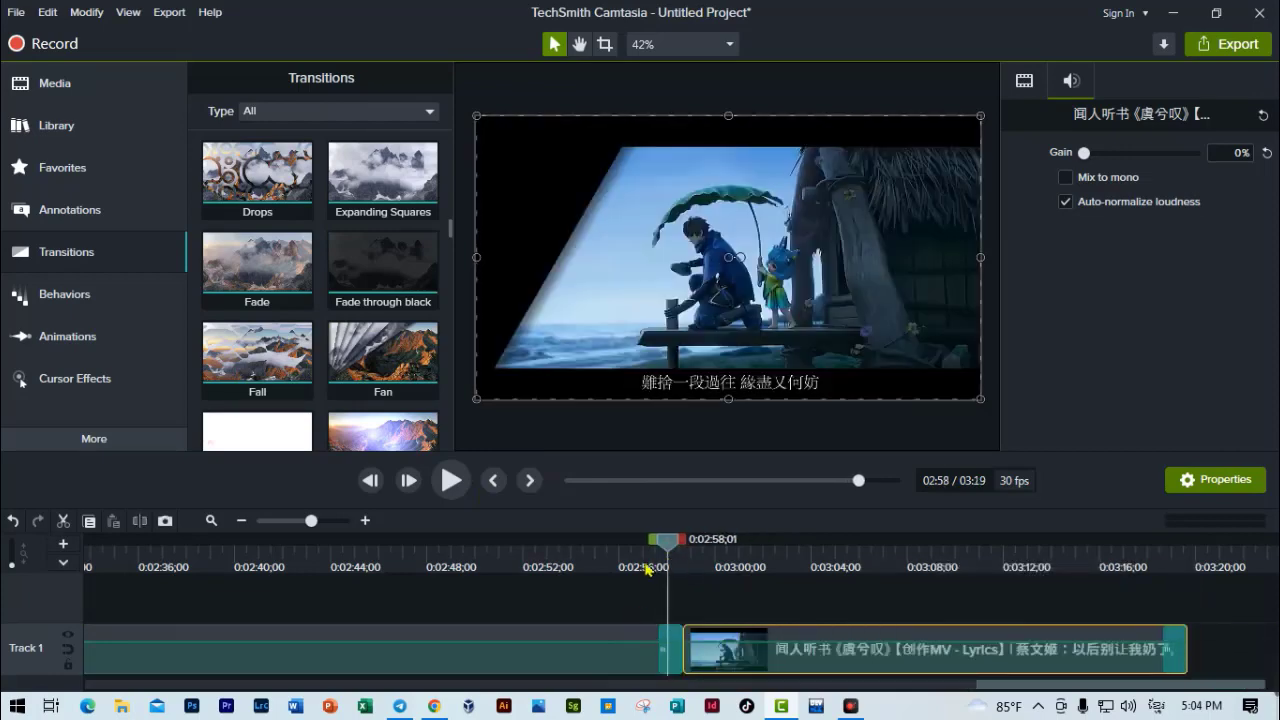
left_click(448, 484)
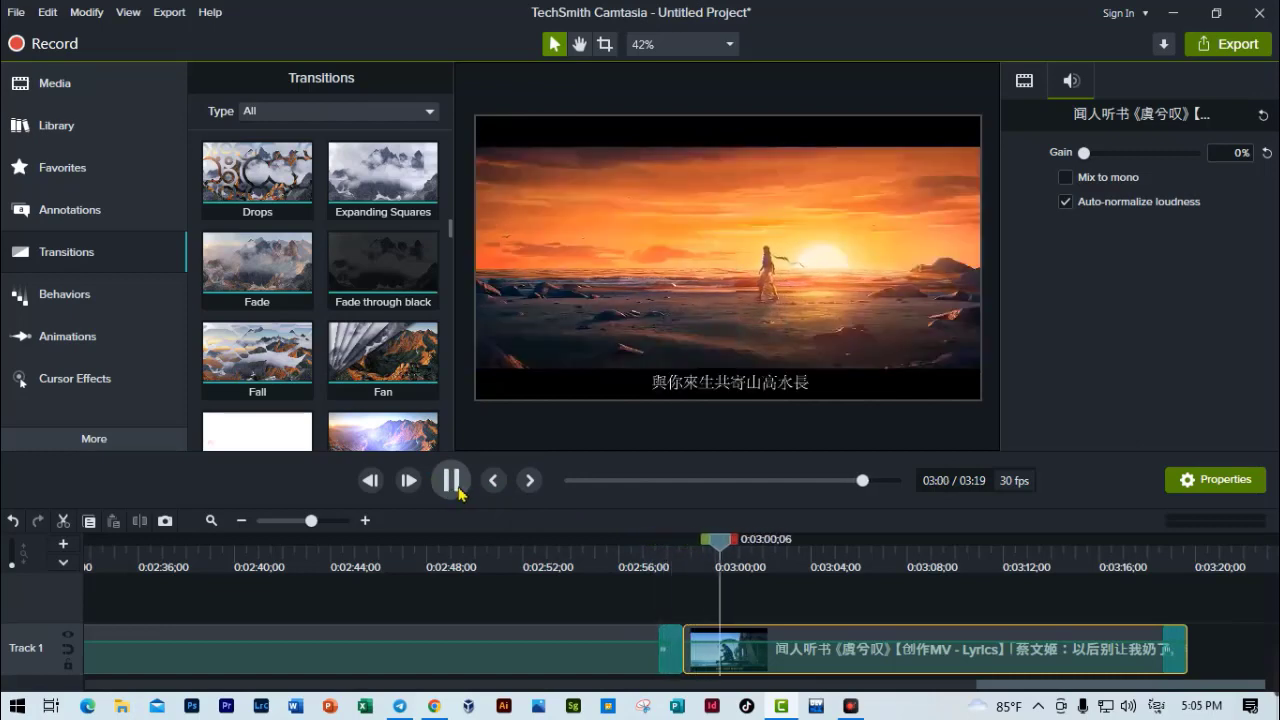
Disable the Fan transition between the two Track 1 clips
left_click(448, 482)
right_click(676, 660)
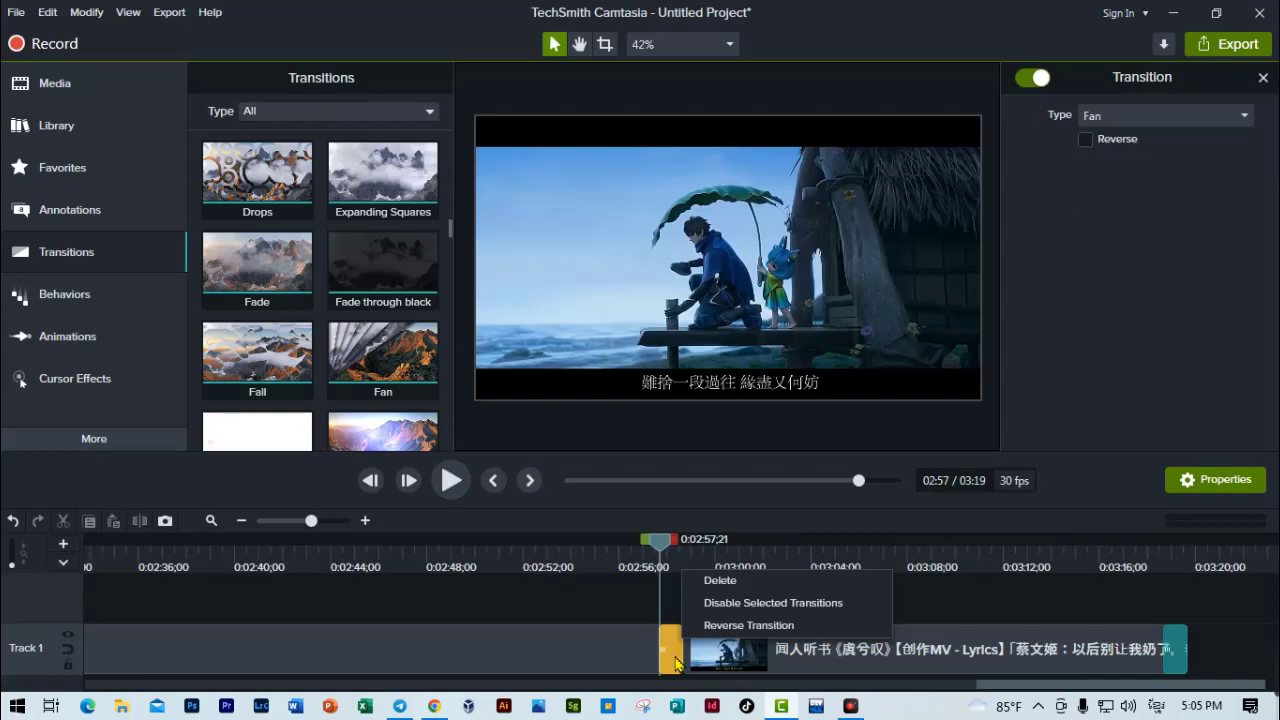
right_click(673, 657)
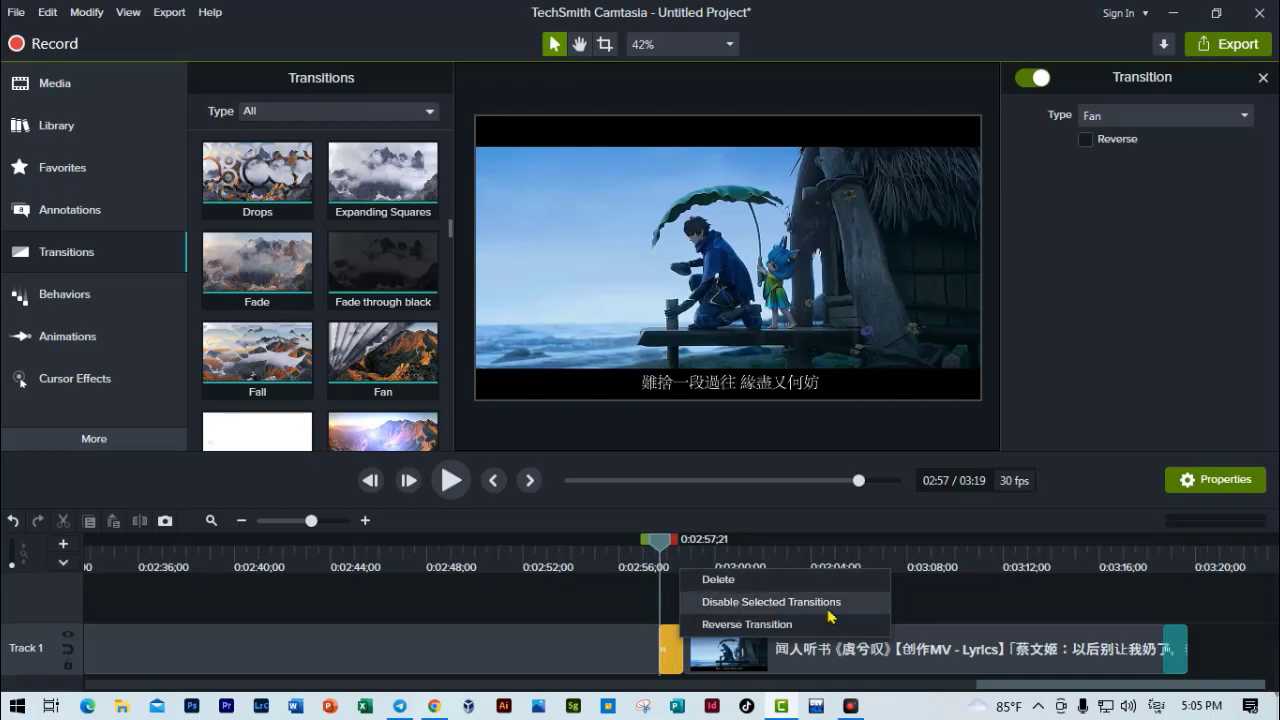
left_click(779, 602)
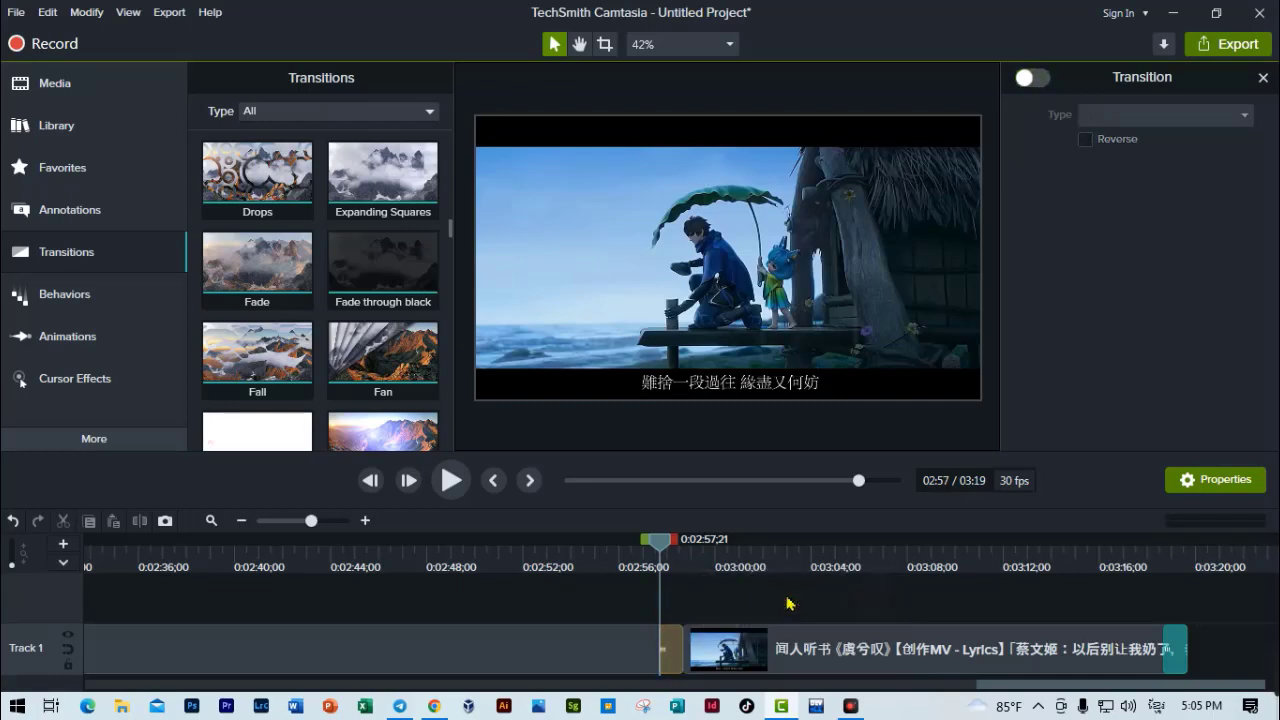
Play from 0:02:57;07 to check the cut, then delete the disabled transition
left_click(649, 568)
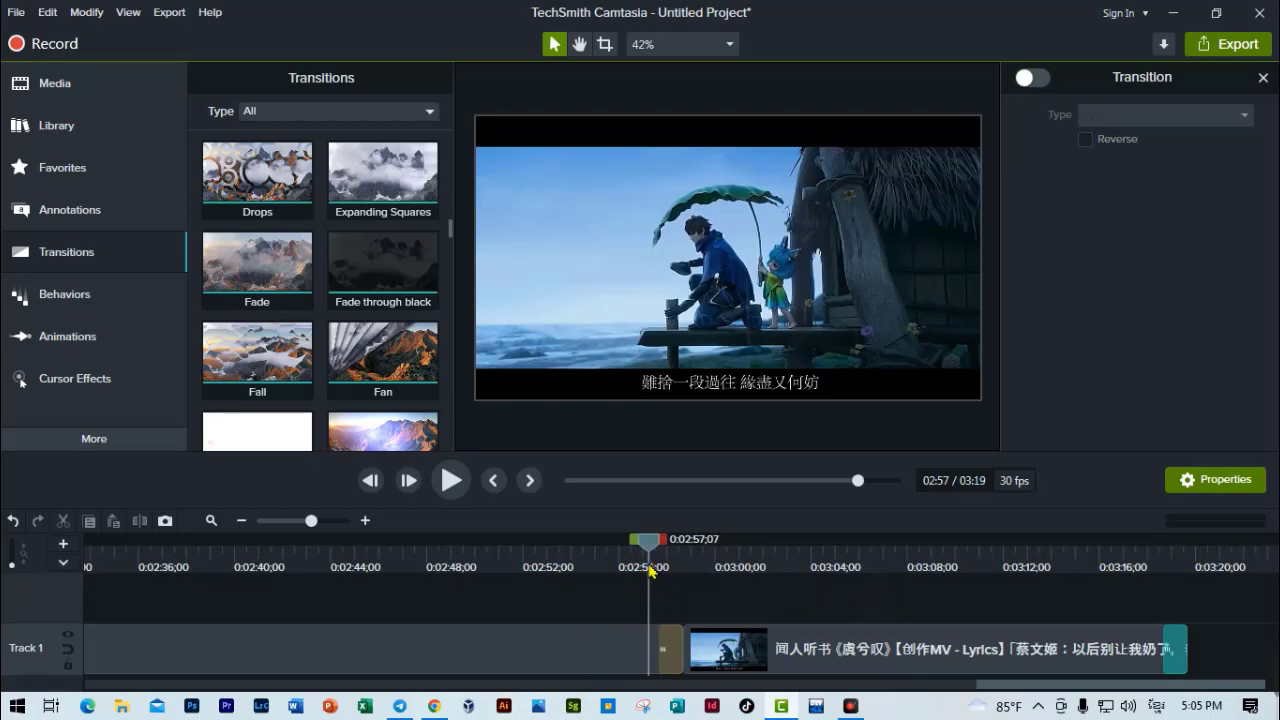
left_click(452, 480)
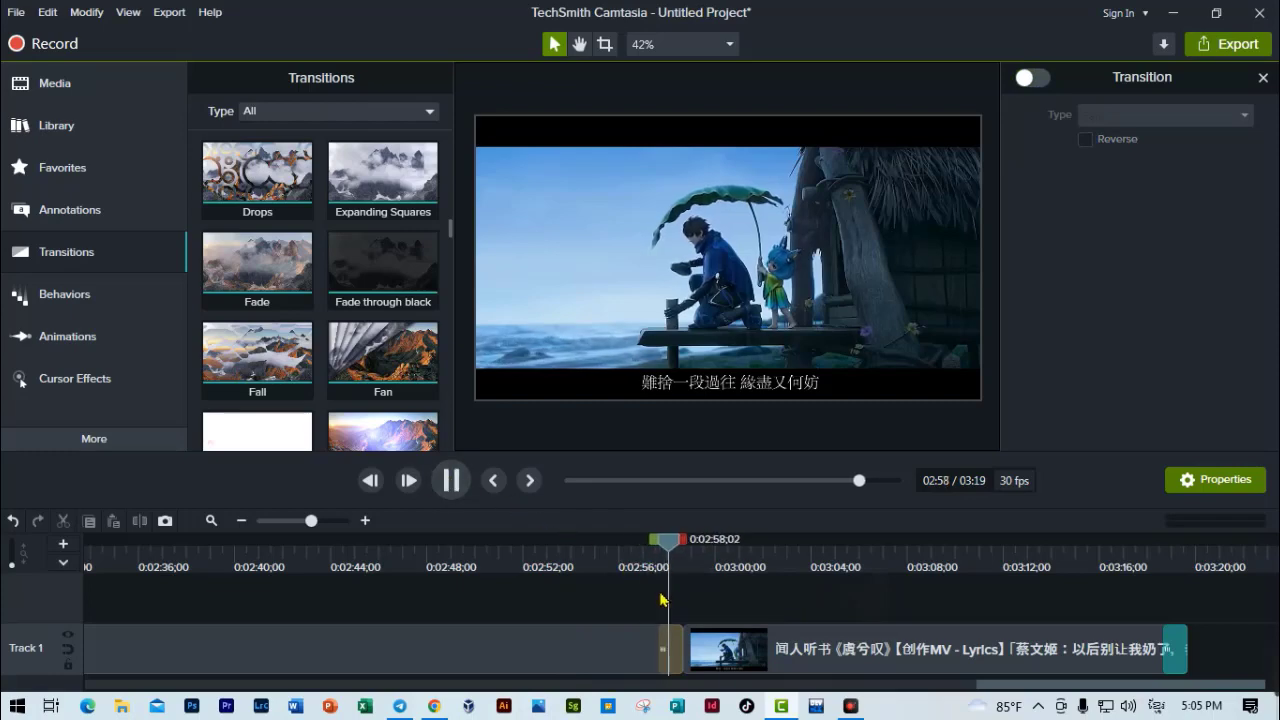
key("space")
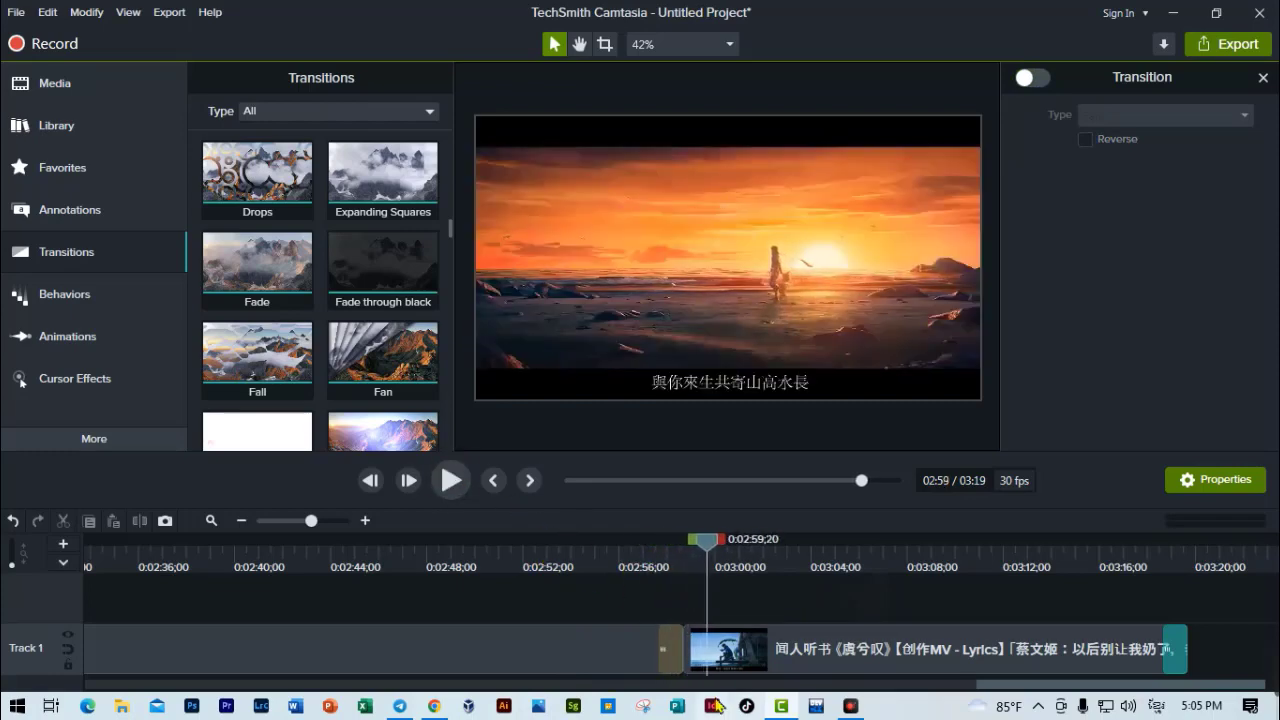
right_click(672, 657)
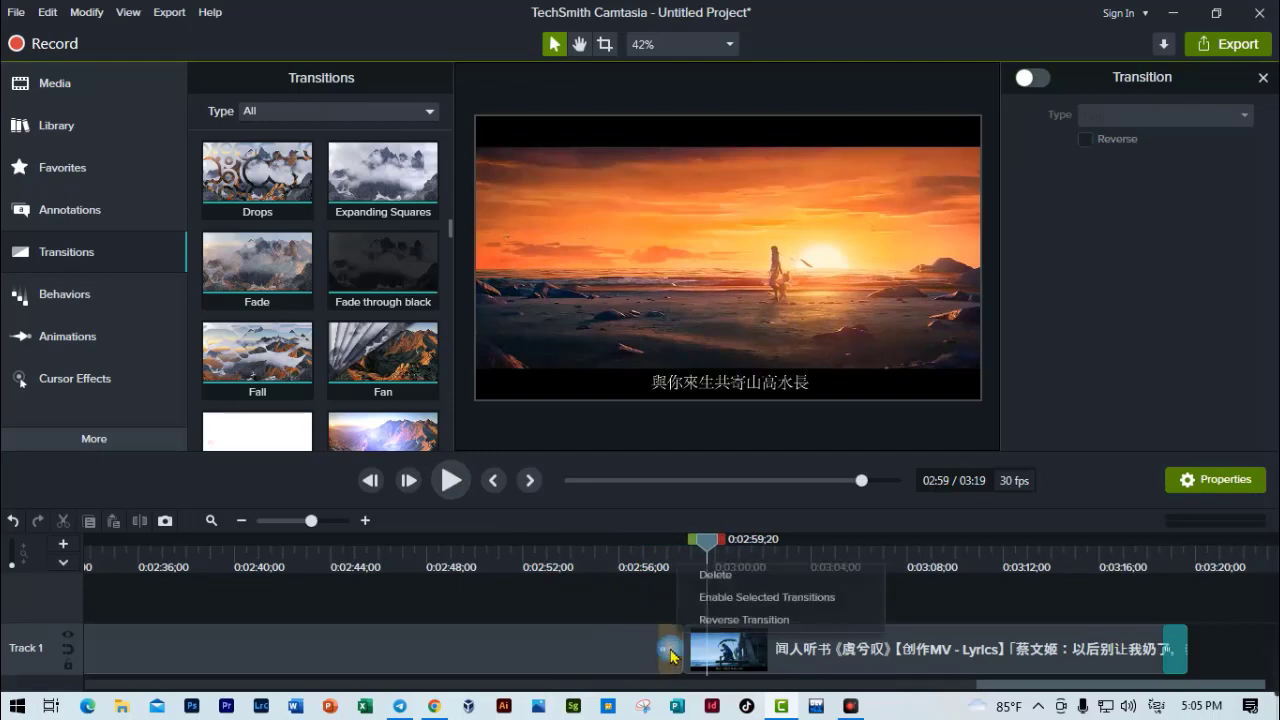
left_click(718, 576)
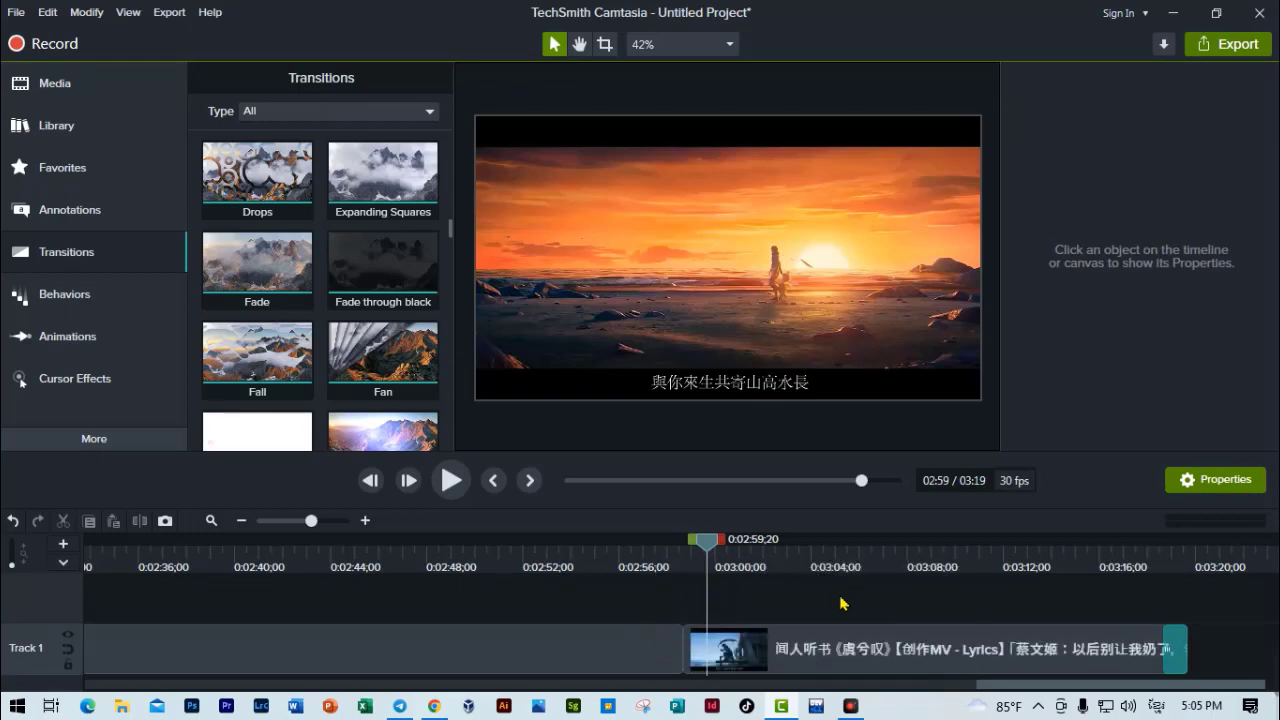
Undo the transition deletion with Ctrl+Z, then select and deselect the Track 1 music video clip
key("ctrl+z")
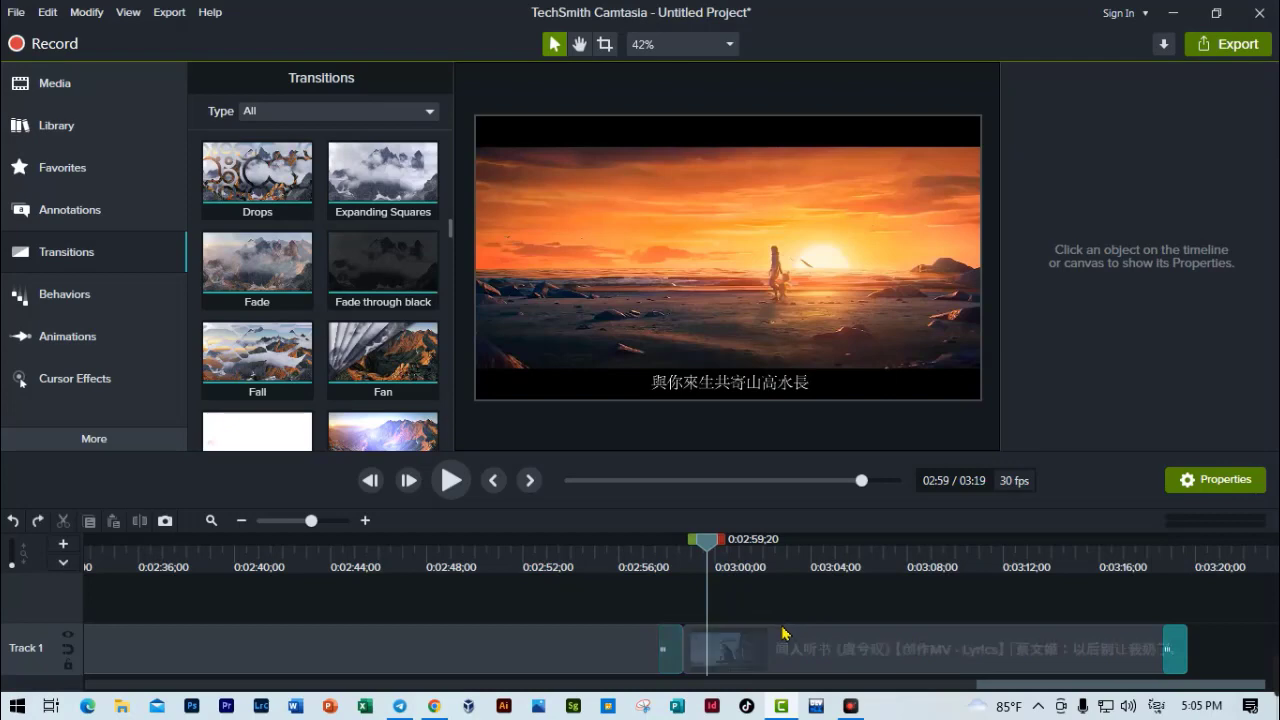
left_click(785, 632)
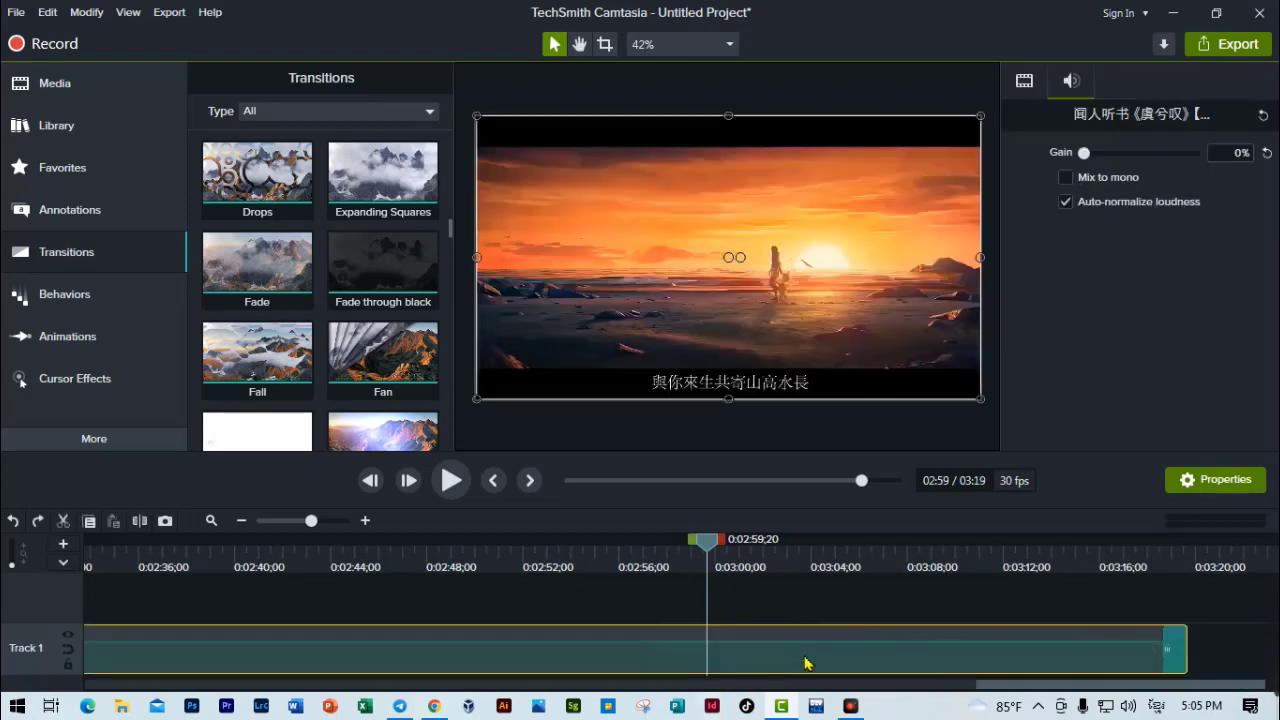
left_click(700, 598)
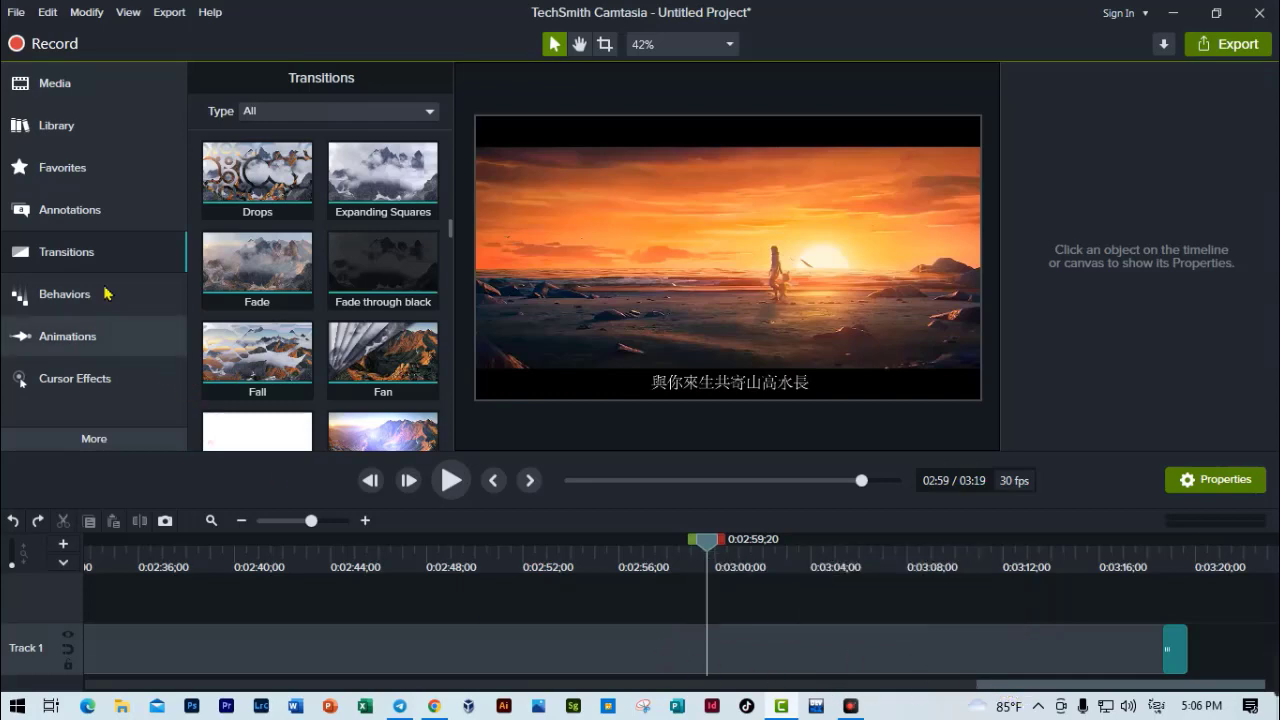
Switch from the project media to the built-in Library of ready-made assets
left_click(60, 90)
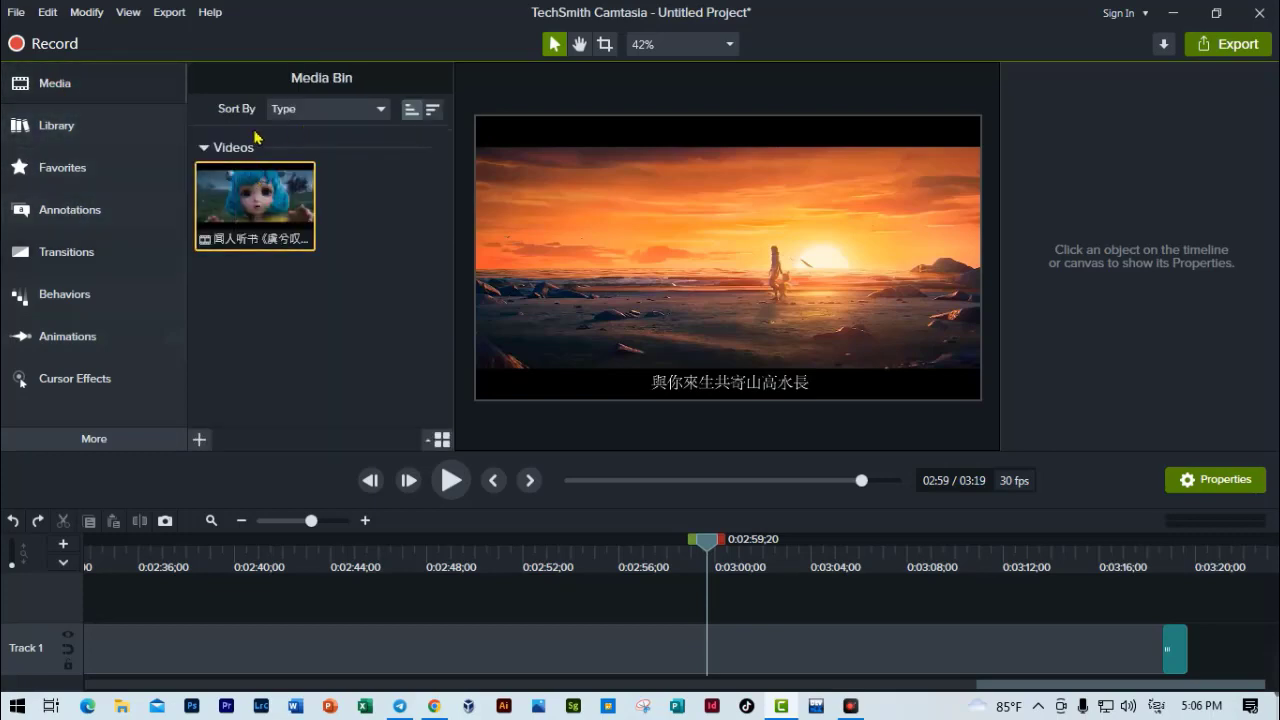
left_click(60, 127)
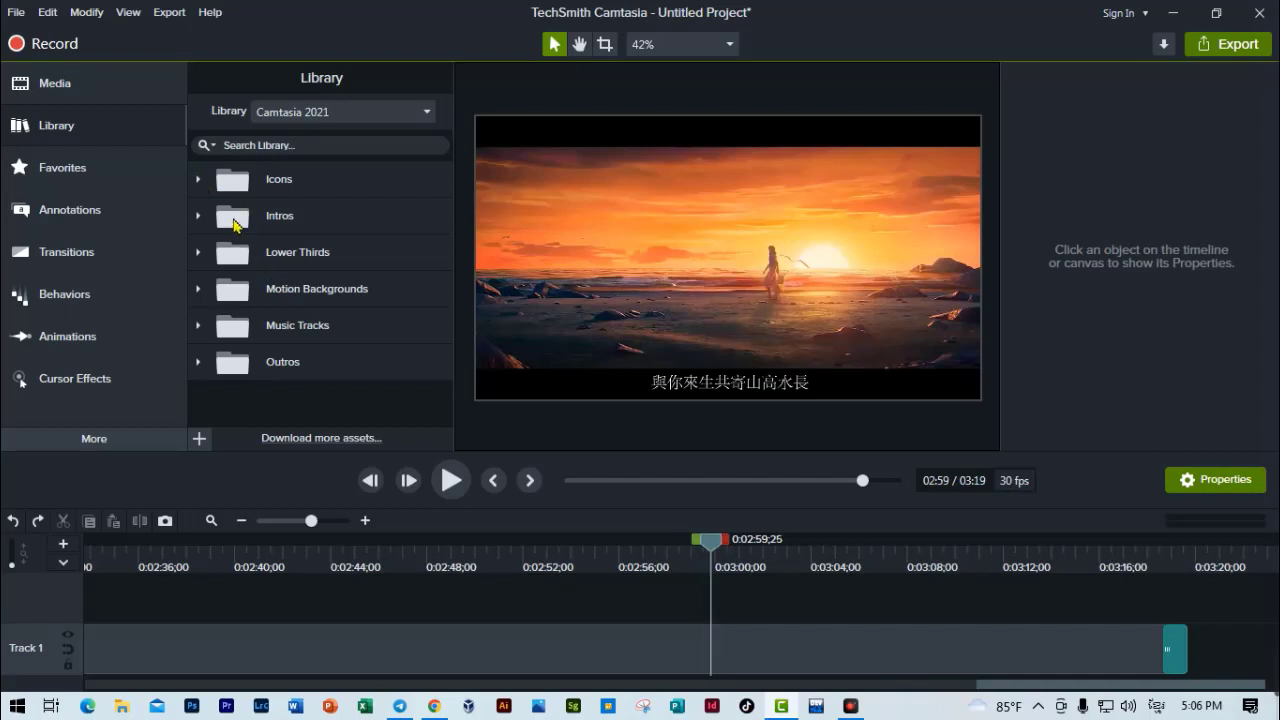
left_click(77, 132)
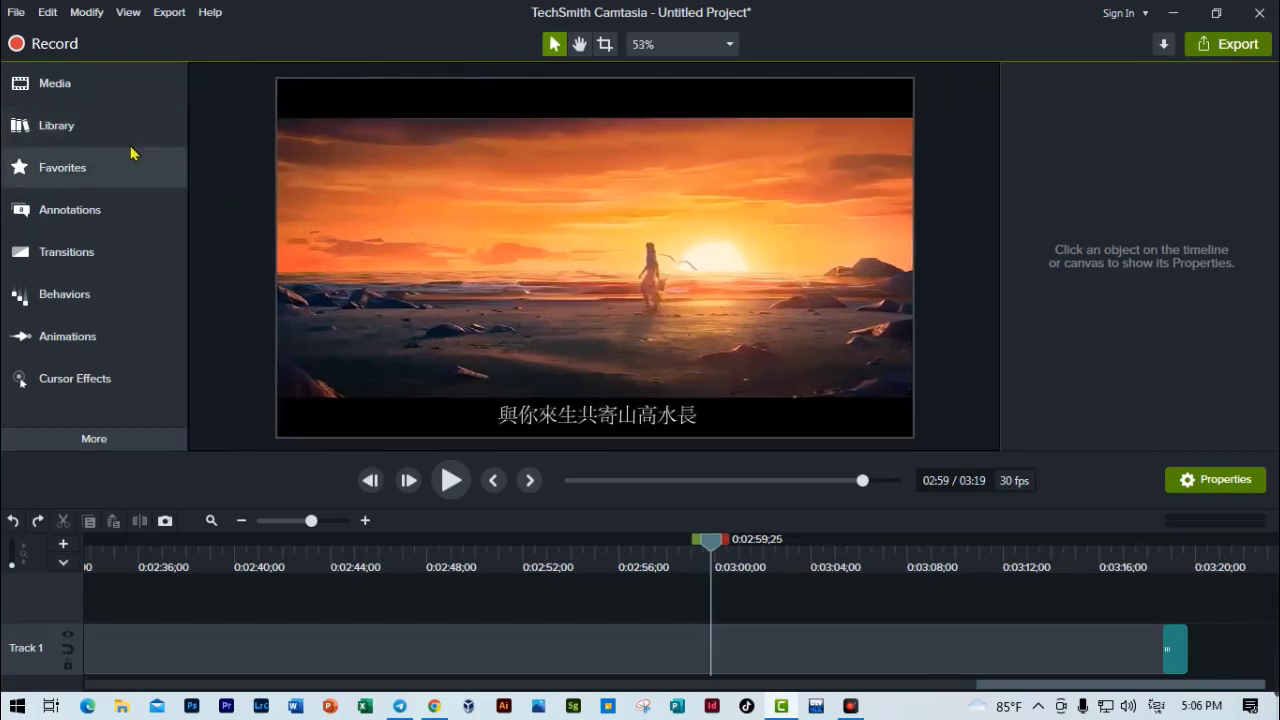
left_click(120, 128)
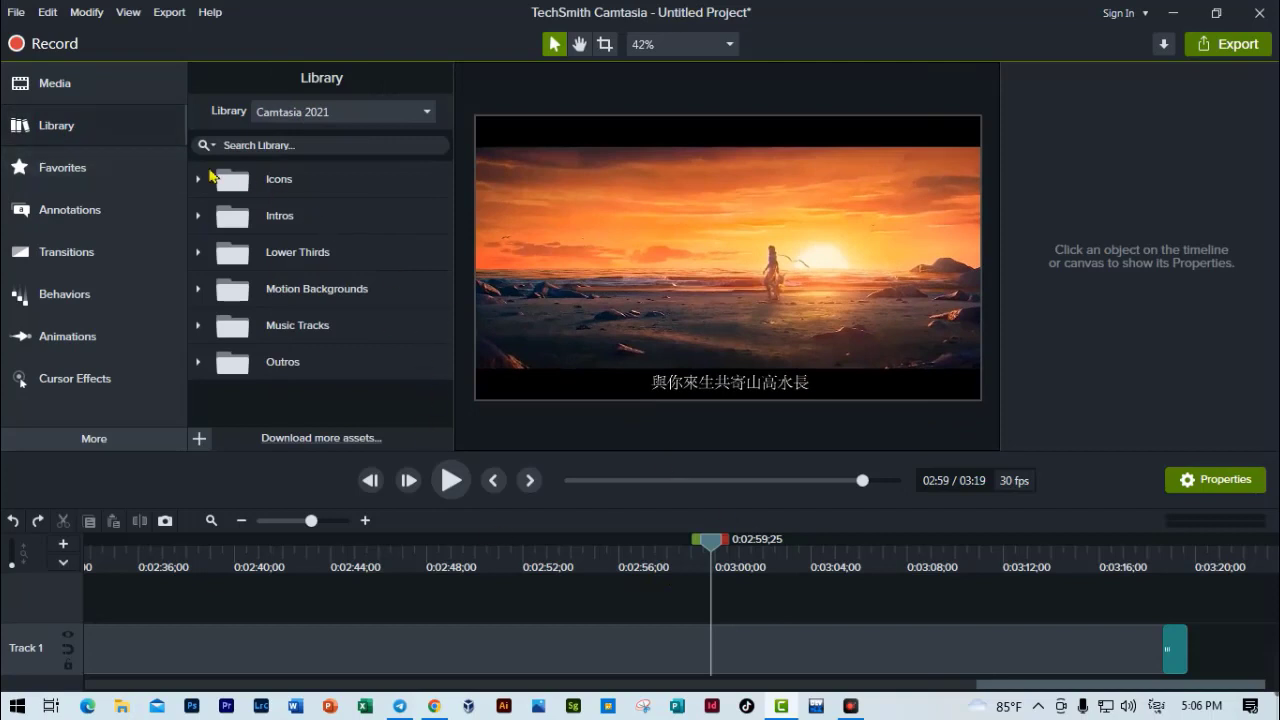
Browse the Library's Icons, Buildings, People and Music Tracks folders
left_click(198, 181)
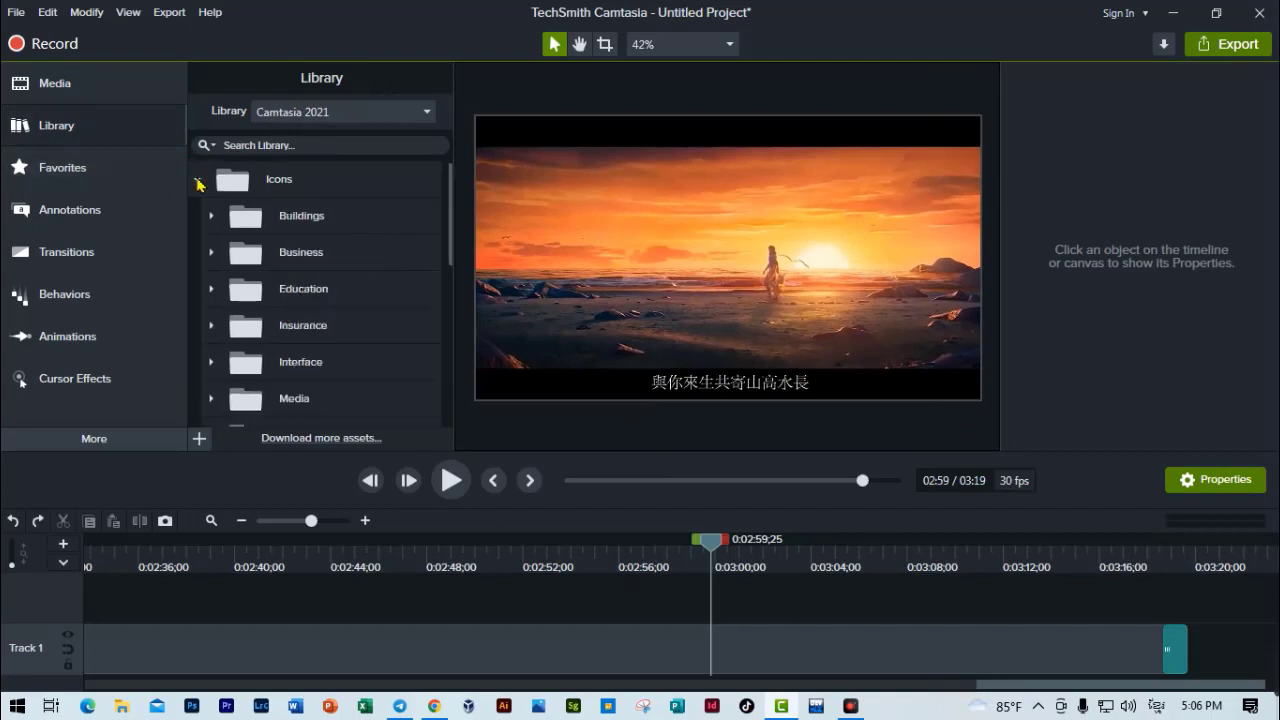
left_click(210, 216)
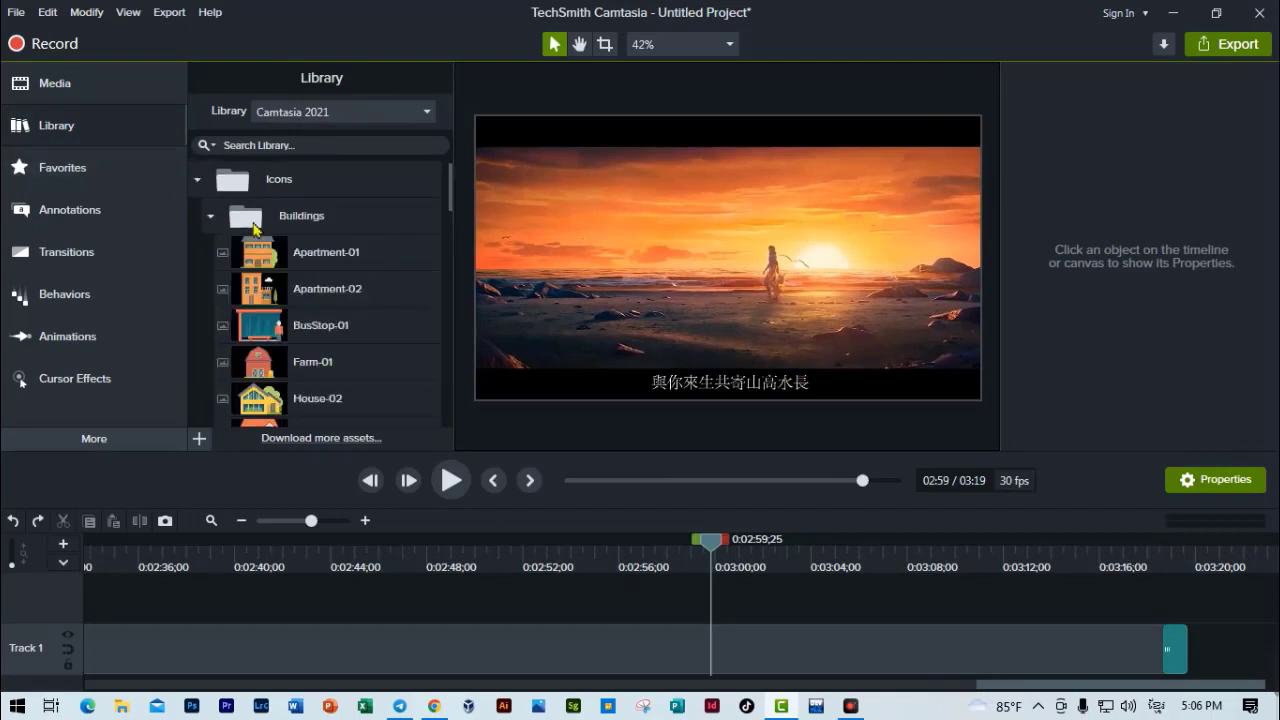
scroll(294, 323, "down", 3)
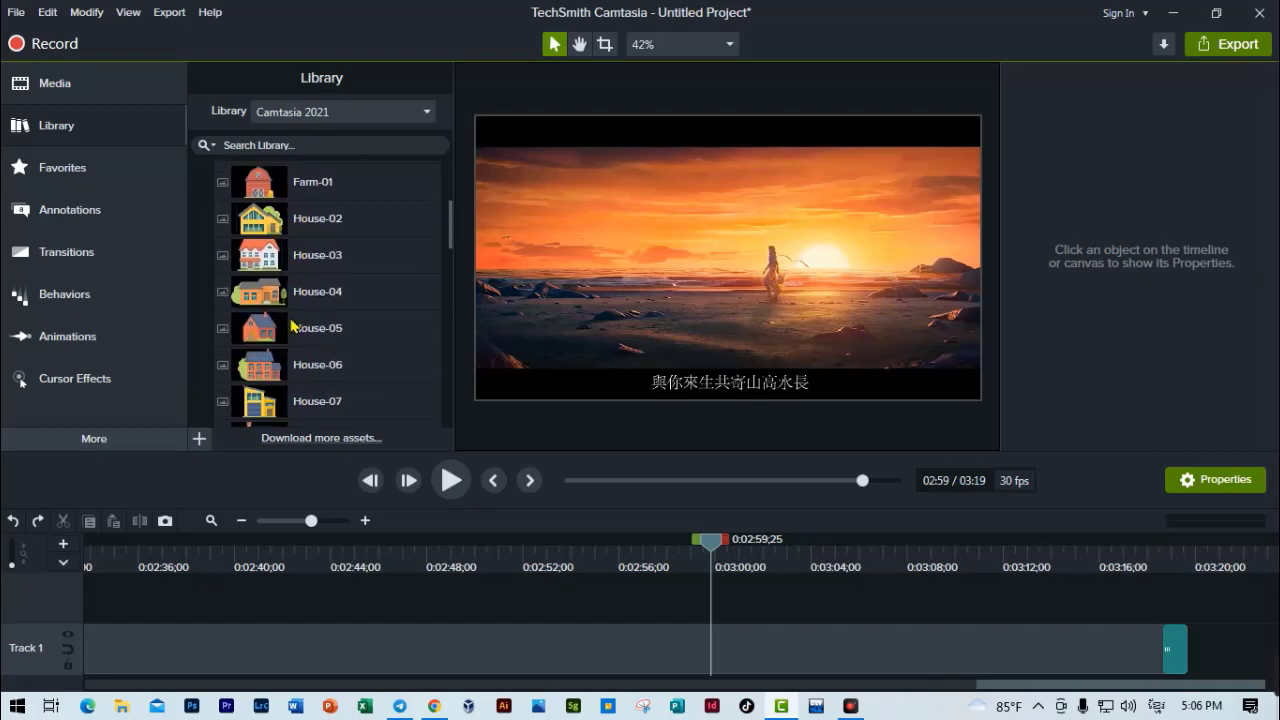
scroll(294, 323, "down", 3)
scroll(294, 323, "down", 5)
scroll(293, 326, "down", 3)
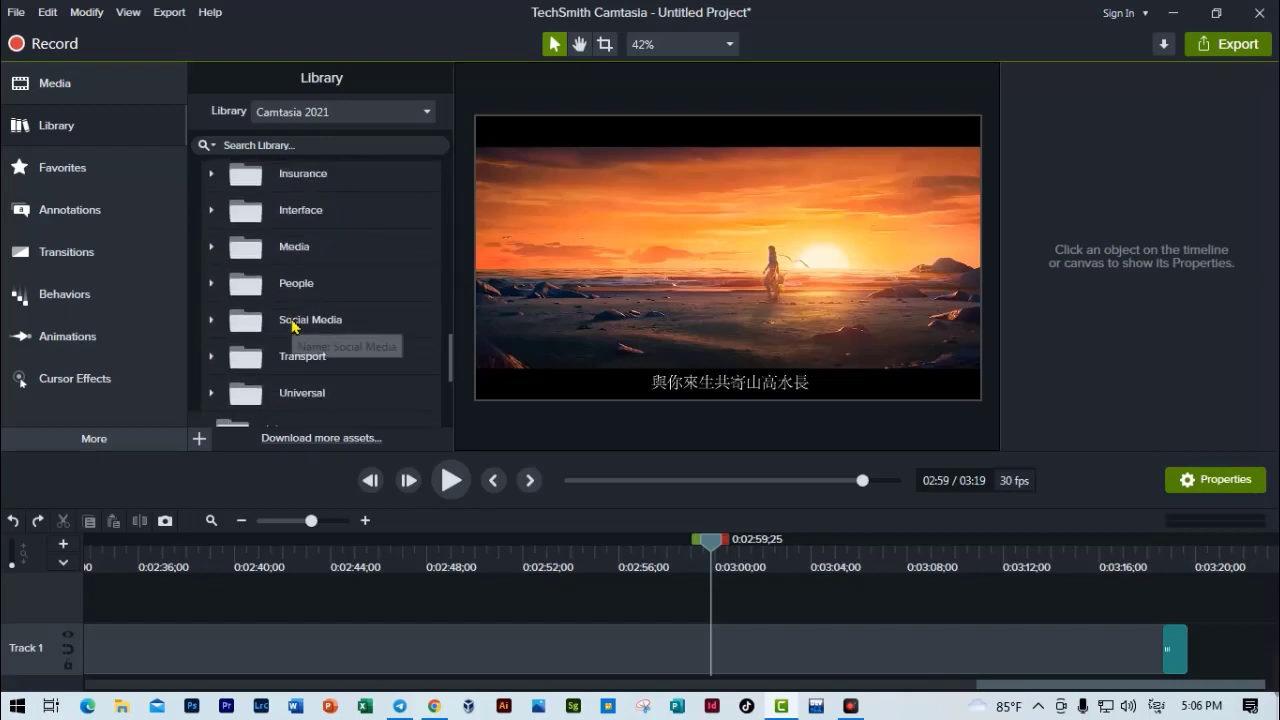
left_click(213, 286)
scroll(309, 340, "down", 2)
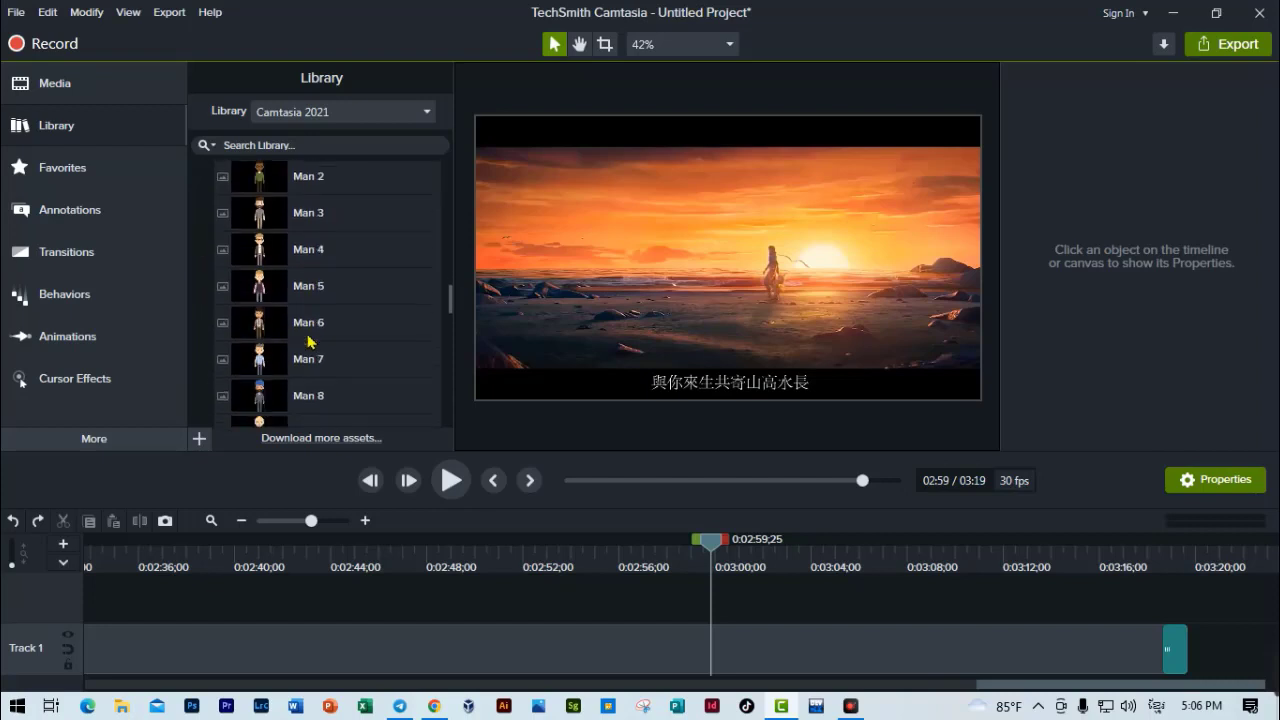
scroll(309, 340, "down", 1)
scroll(309, 344, "down", 2)
scroll(306, 345, "down", 2)
scroll(290, 346, "down", 5)
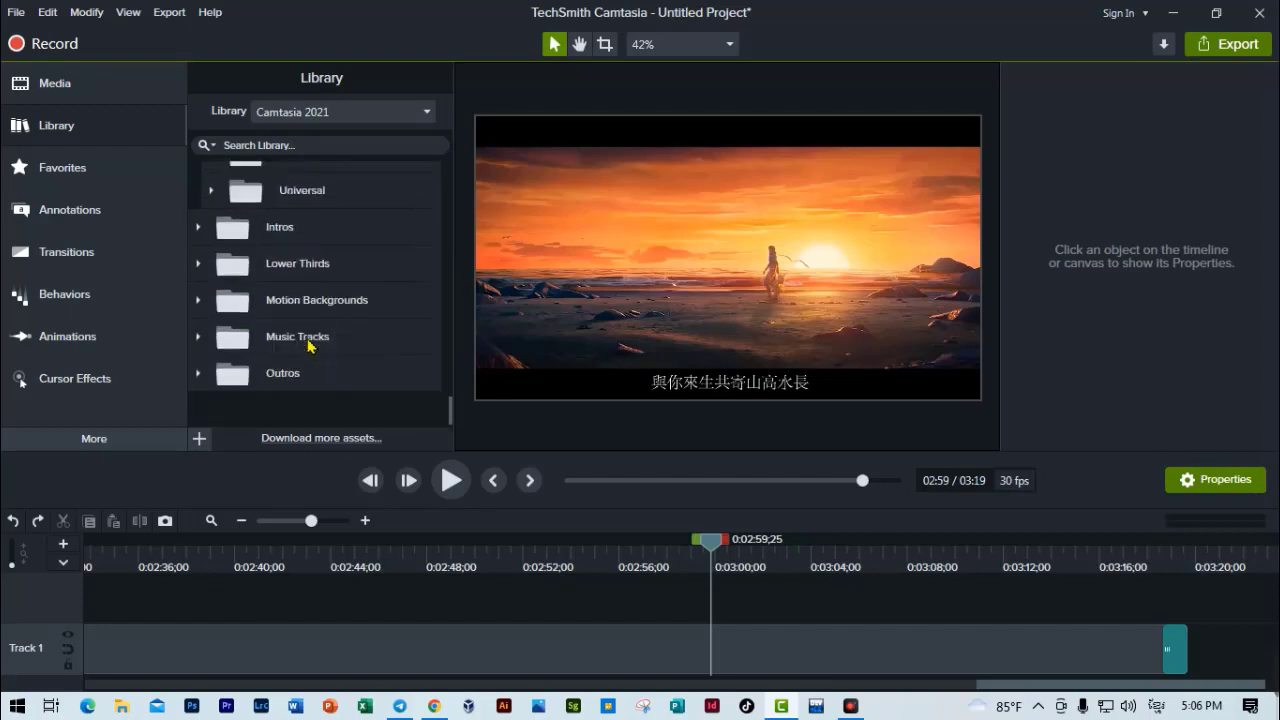
left_click(198, 336)
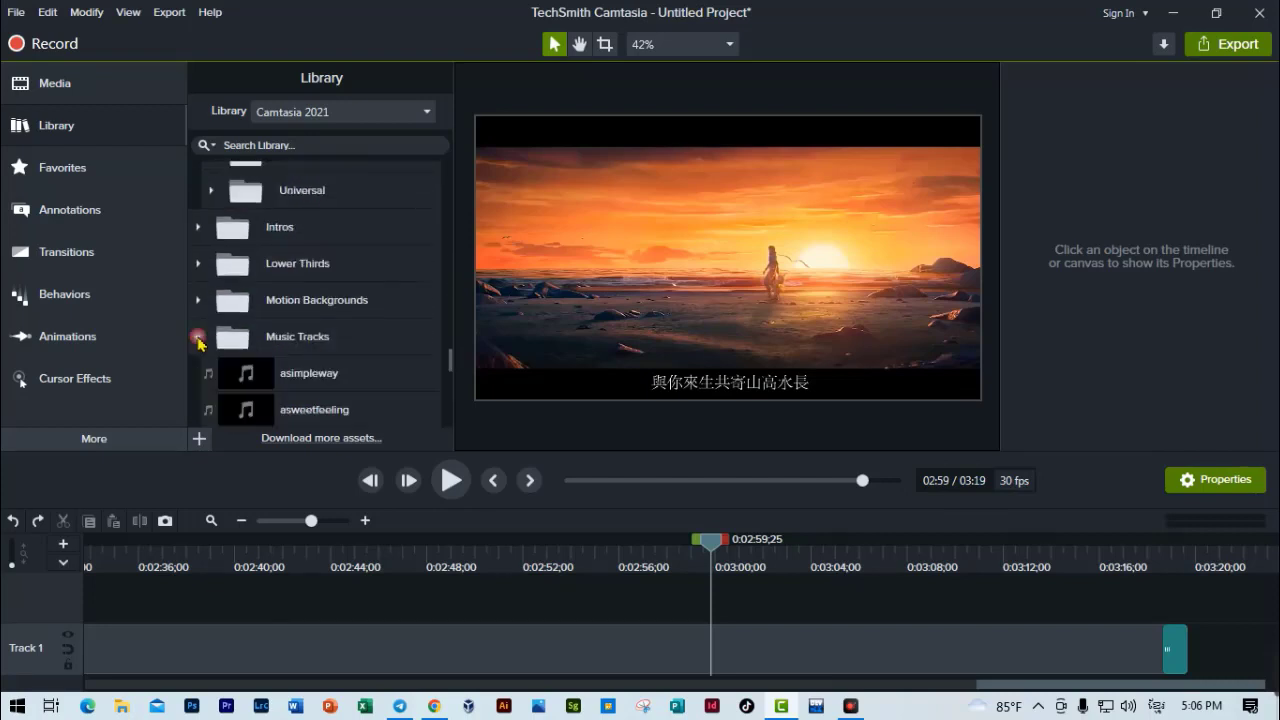
scroll(220, 345, "down", 3)
scroll(336, 388, "down", 3)
scroll(336, 388, "down", 2)
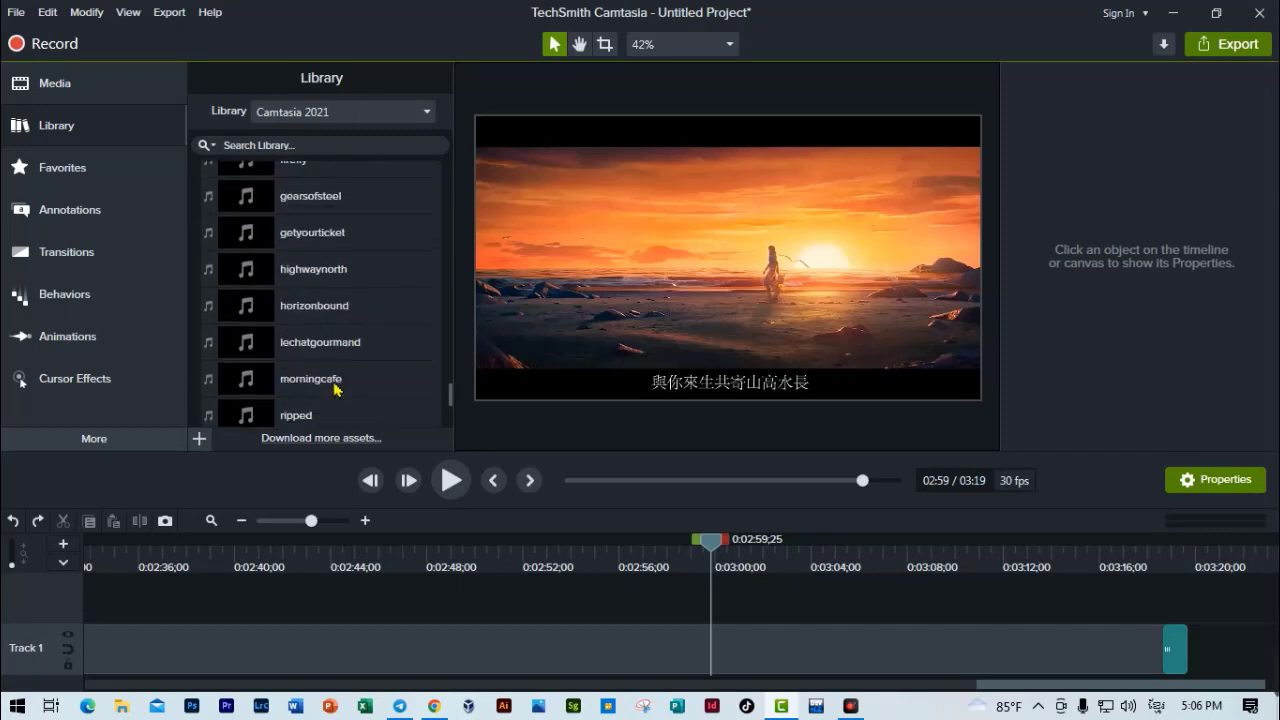
scroll(336, 388, "down", 1)
scroll(338, 386, "down", 3)
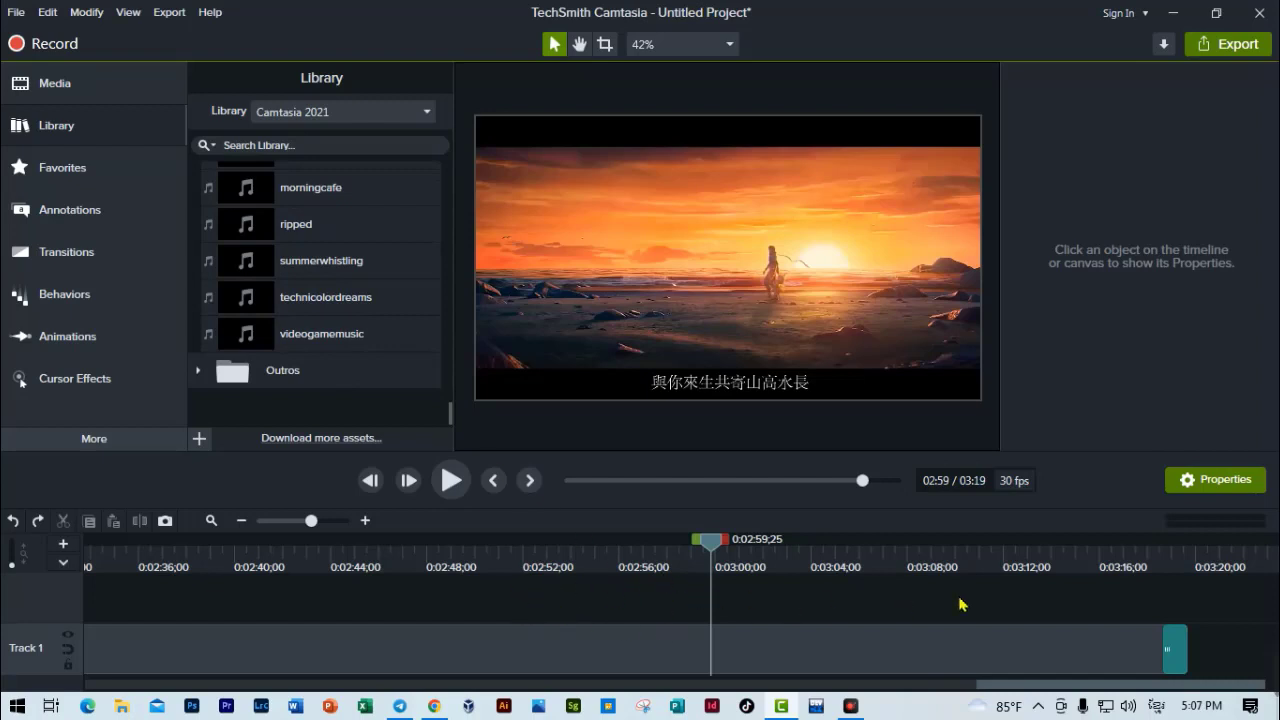
Pick the technicolordreams track, then expand Outros and select Simple Bright Outro 3
left_click(583, 594)
left_click(362, 299)
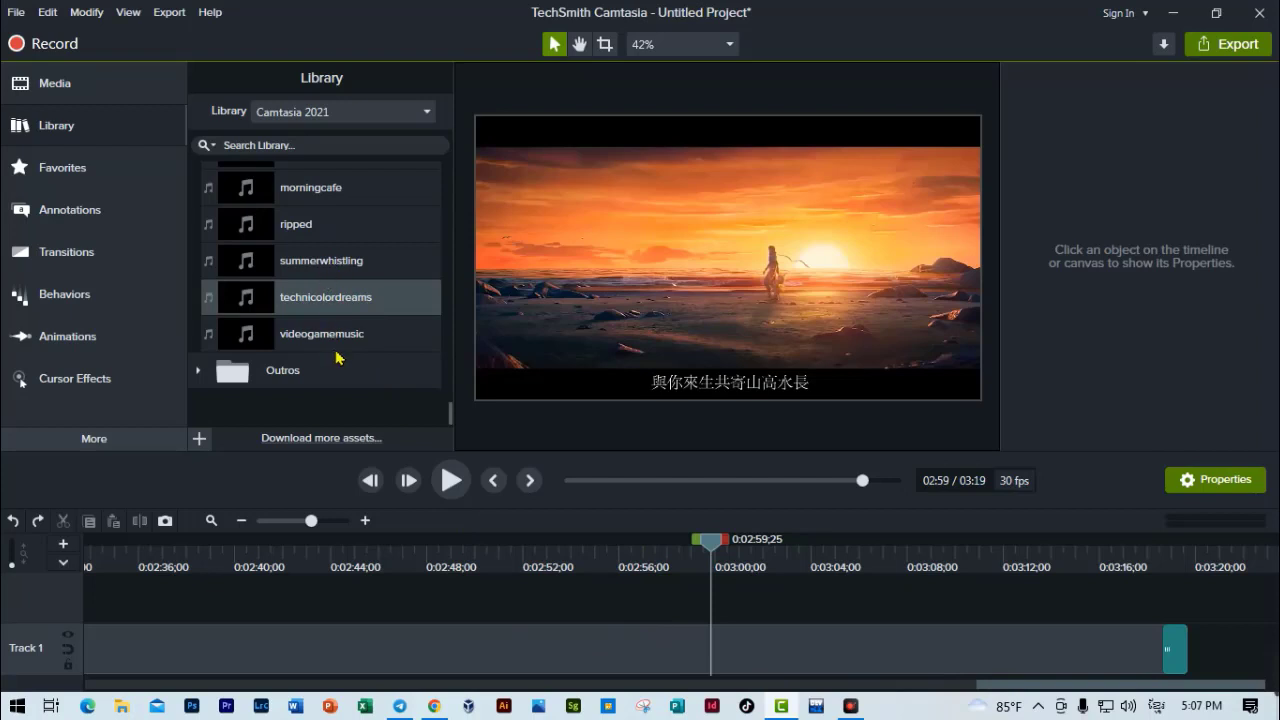
left_click(198, 370)
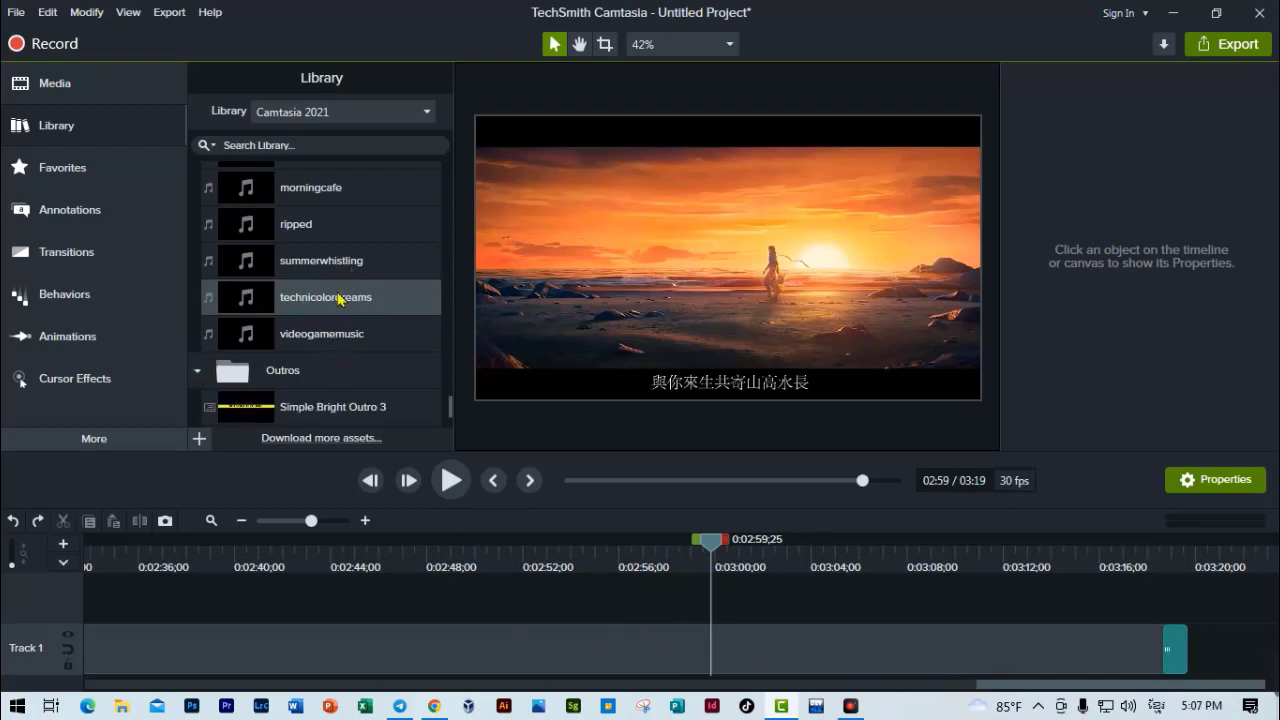
scroll(323, 378, "down", 2)
left_click(305, 368)
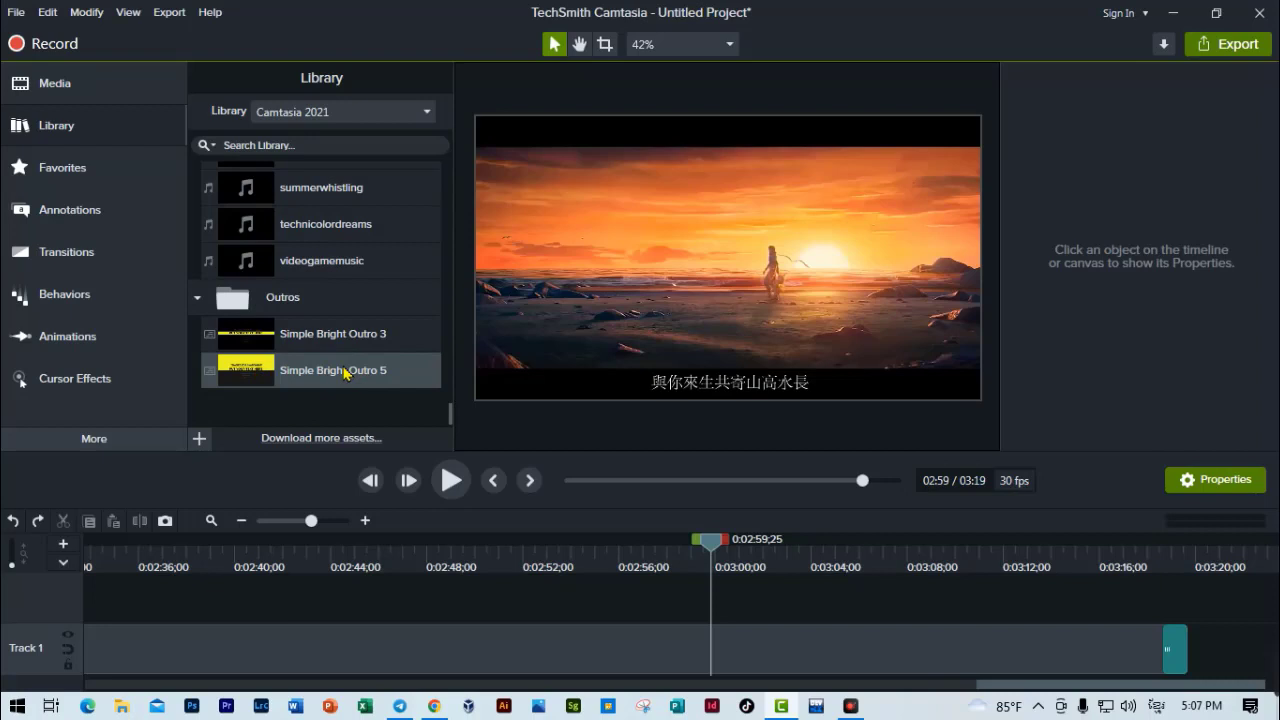
left_click(244, 336)
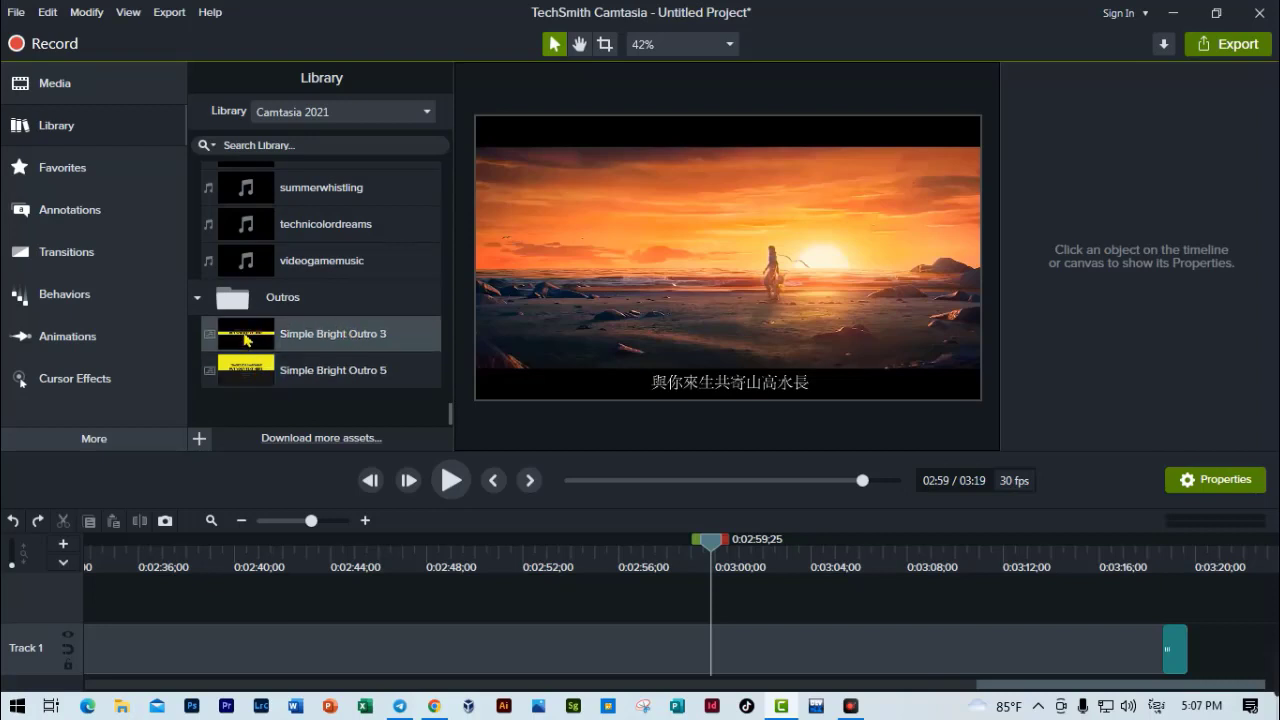
Preview the Simple Bright Outro 3 'THANKS FOR WATCHING!' end card, then close the preview
double_click(246, 338)
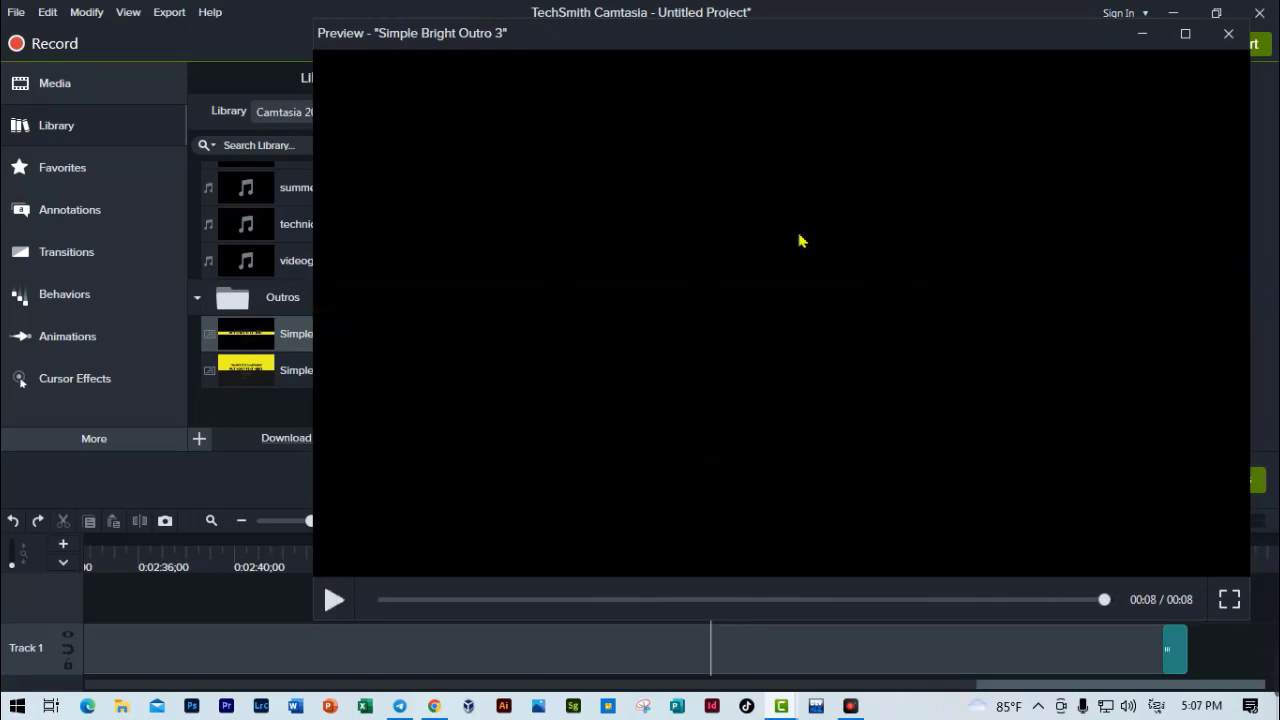
left_click(1228, 36)
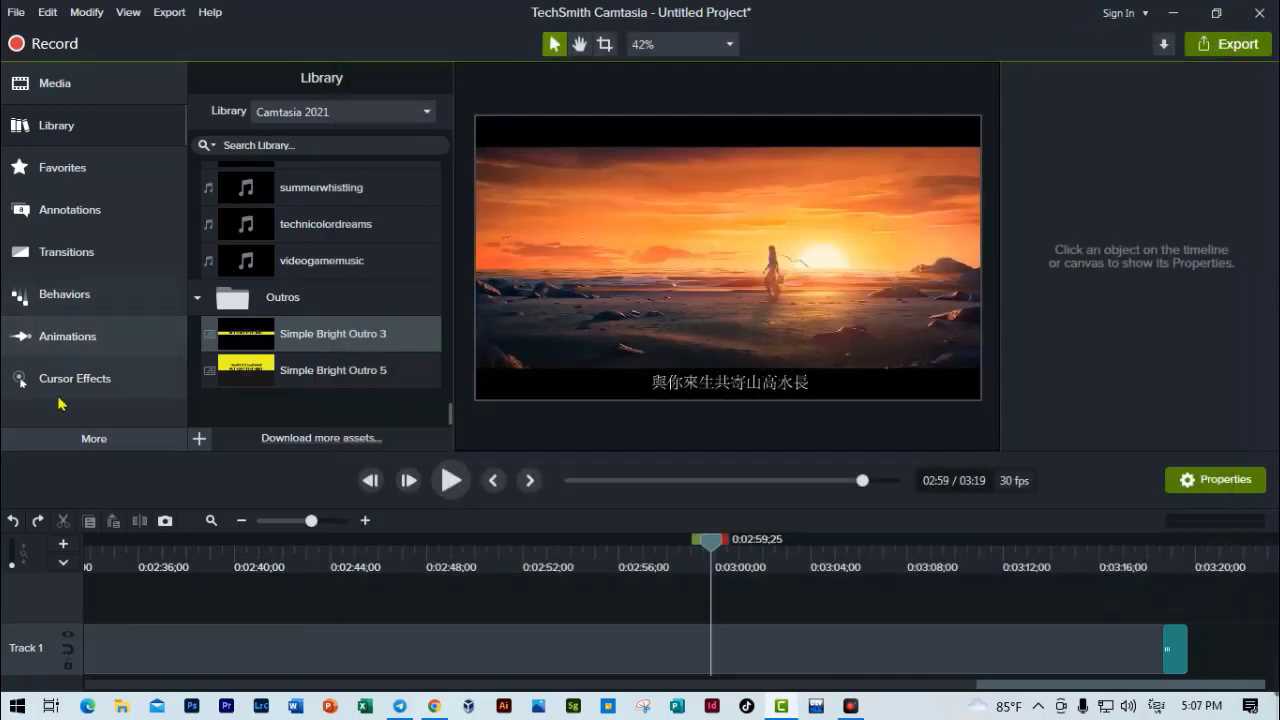
Put the playhead at about 2:57 and scroll the timeline back to its start
left_click(300, 370)
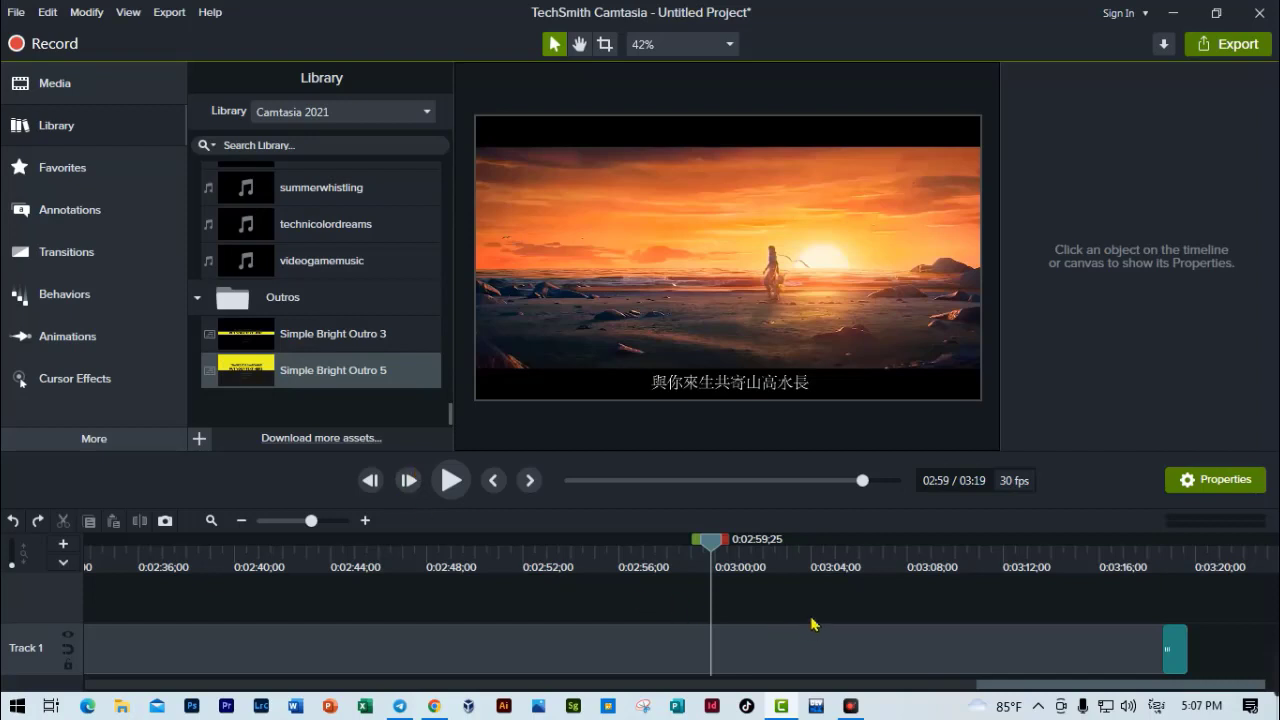
left_click(655, 560)
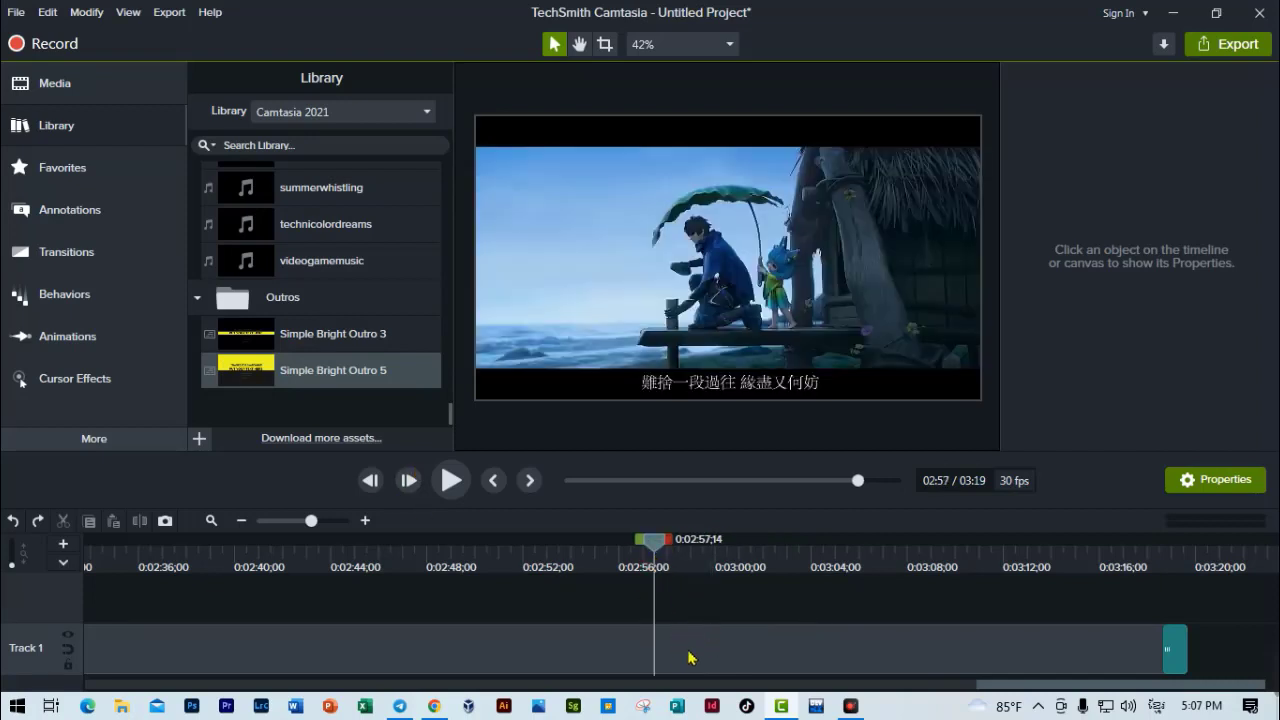
left_click_drag(982, 684, 80, 708)
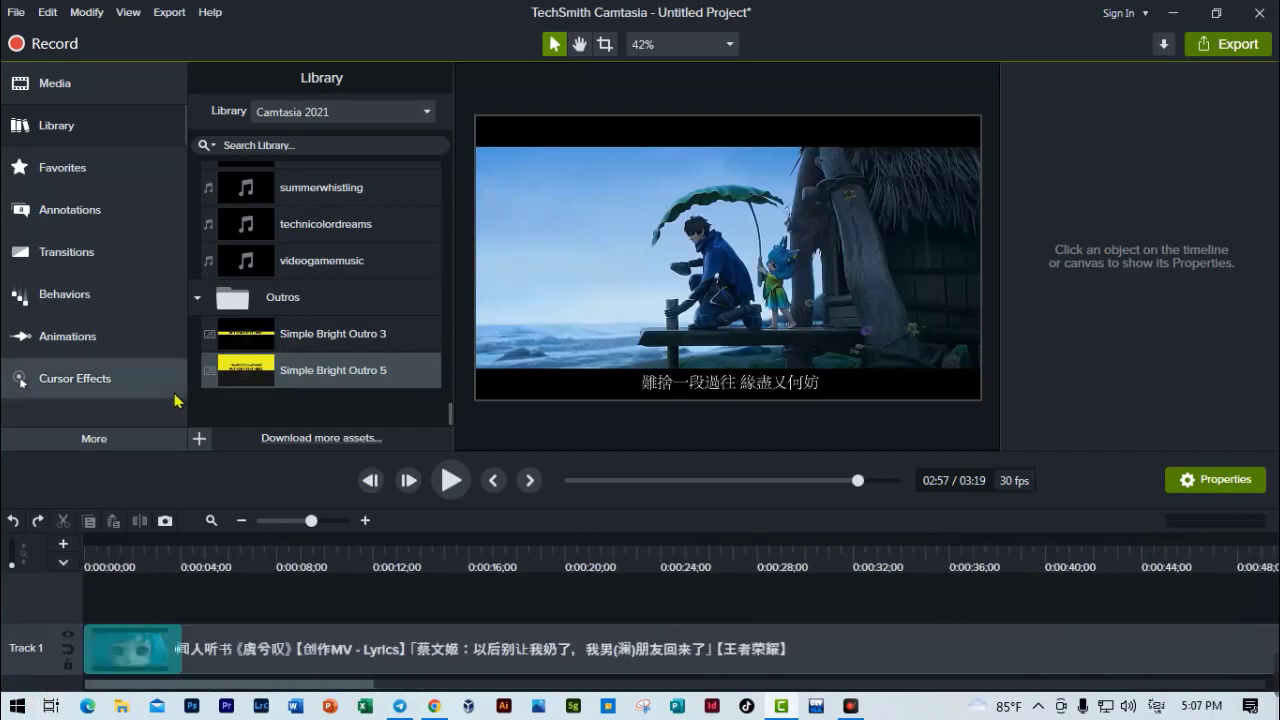
Scroll up the Library list and select the Apartment-01 building icon
scroll(312, 330, "up", 5)
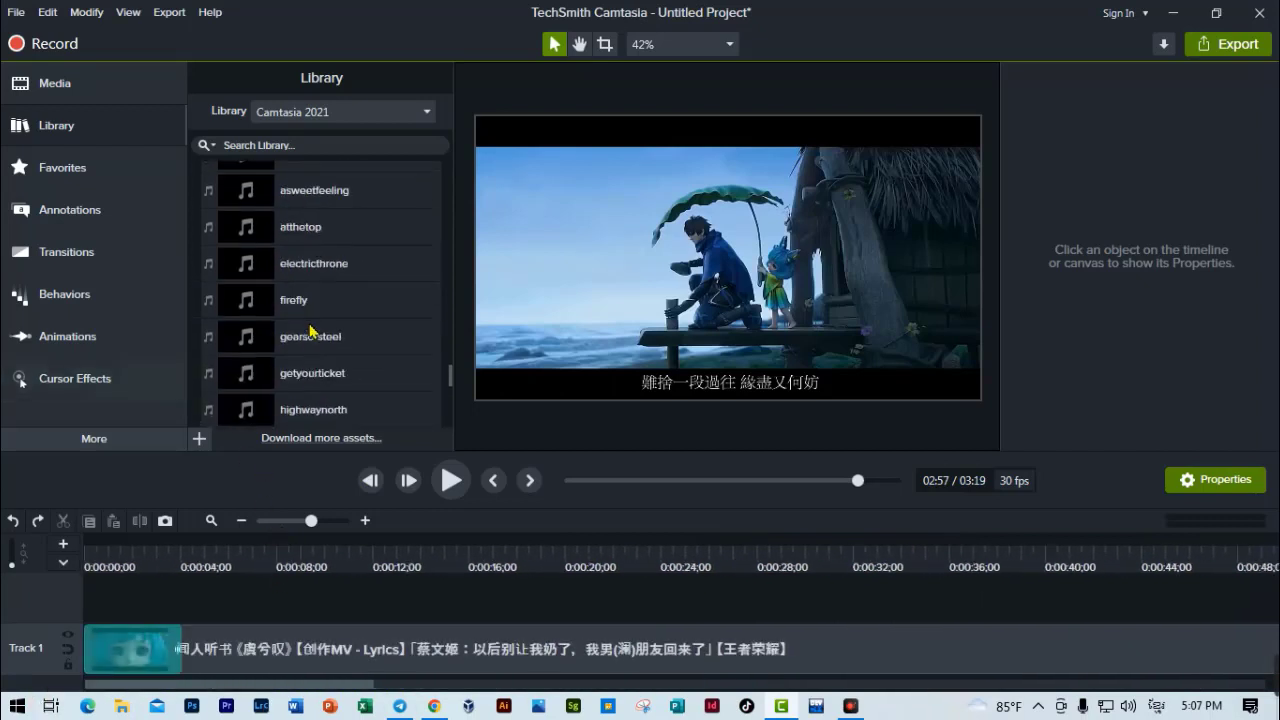
scroll(312, 332, "up", 5)
scroll(310, 330, "up", 3)
scroll(310, 330, "up", 3)
scroll(310, 330, "up", 2)
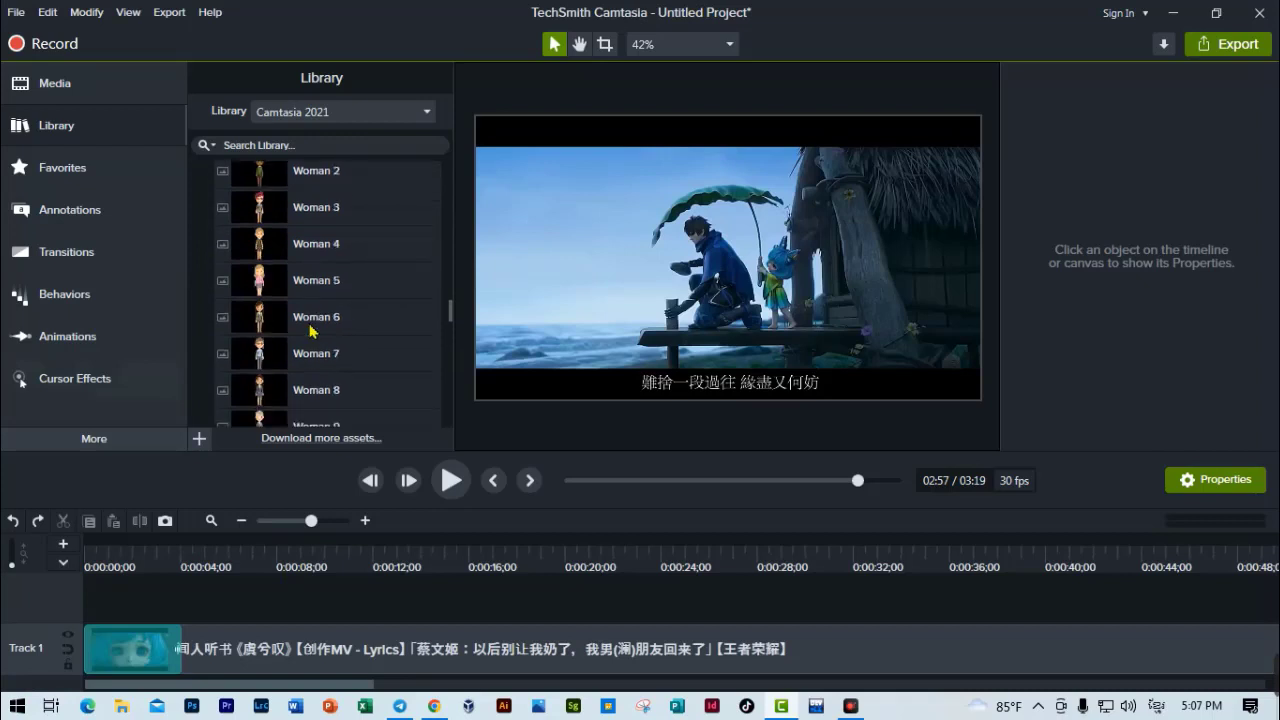
scroll(310, 330, "up", 3)
scroll(310, 330, "up", 3)
scroll(310, 330, "up", 3)
scroll(310, 330, "up", 2)
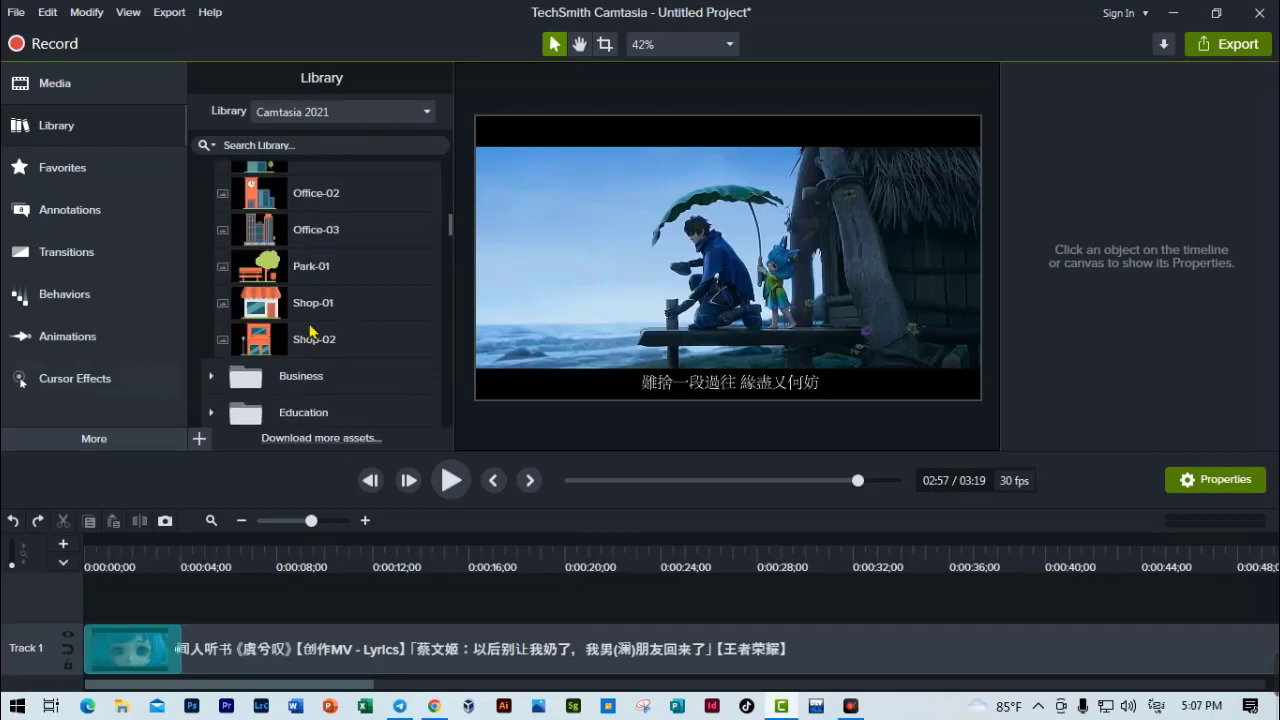
scroll(310, 330, "up", 3)
scroll(310, 330, "up", 2)
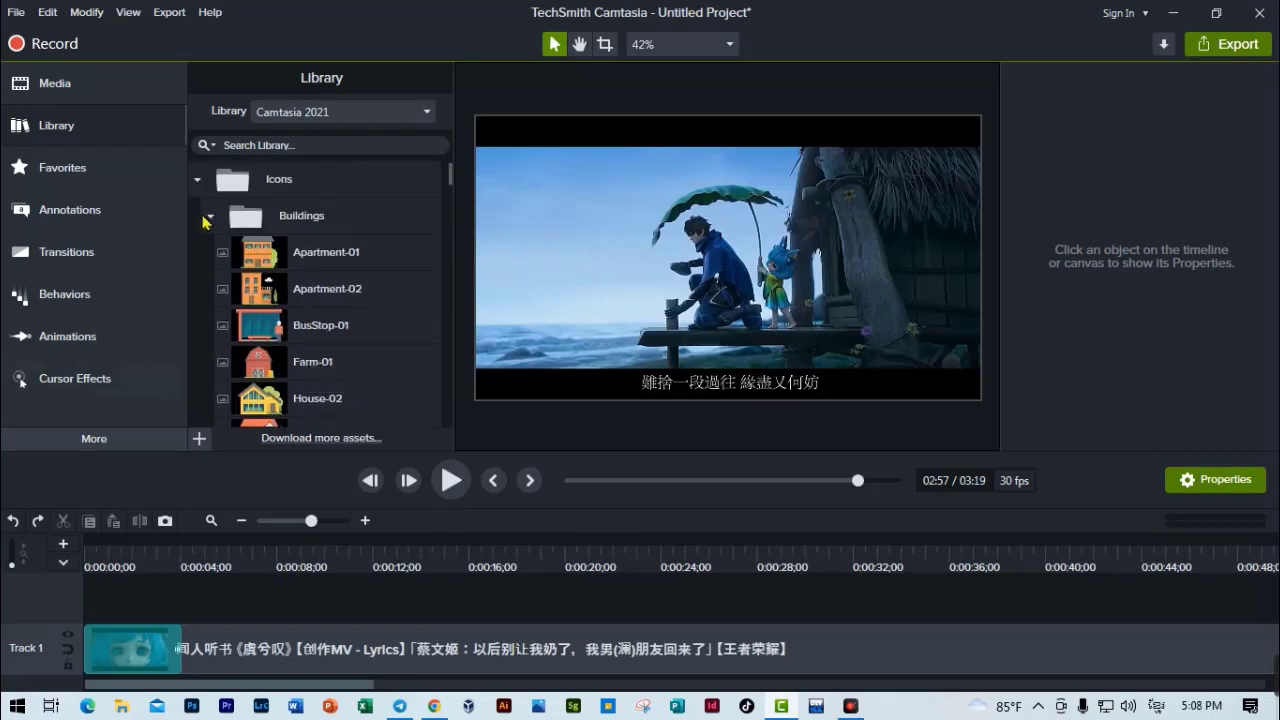
left_click(258, 262)
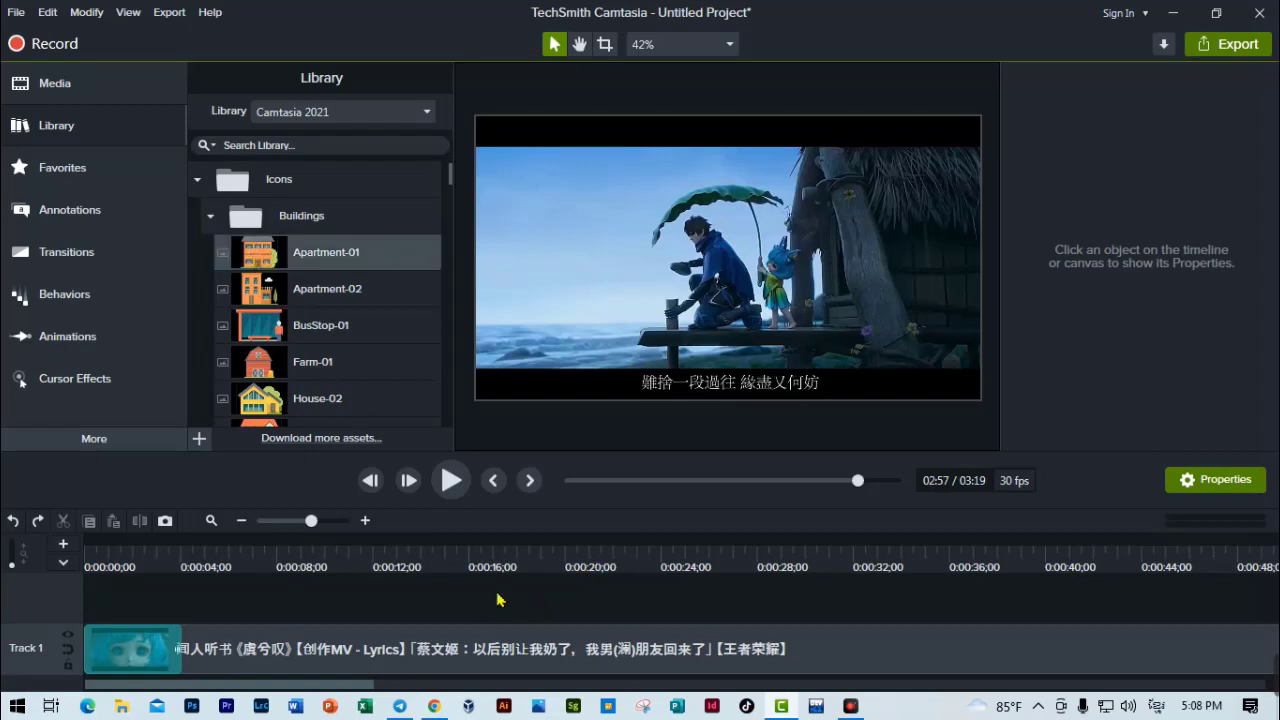
Scroll the Library down to Music Tracks, showing asimpleway, atthetop, firefly and gearsofsteel
scroll(343, 384, "down", 3)
scroll(335, 383, "down", 2)
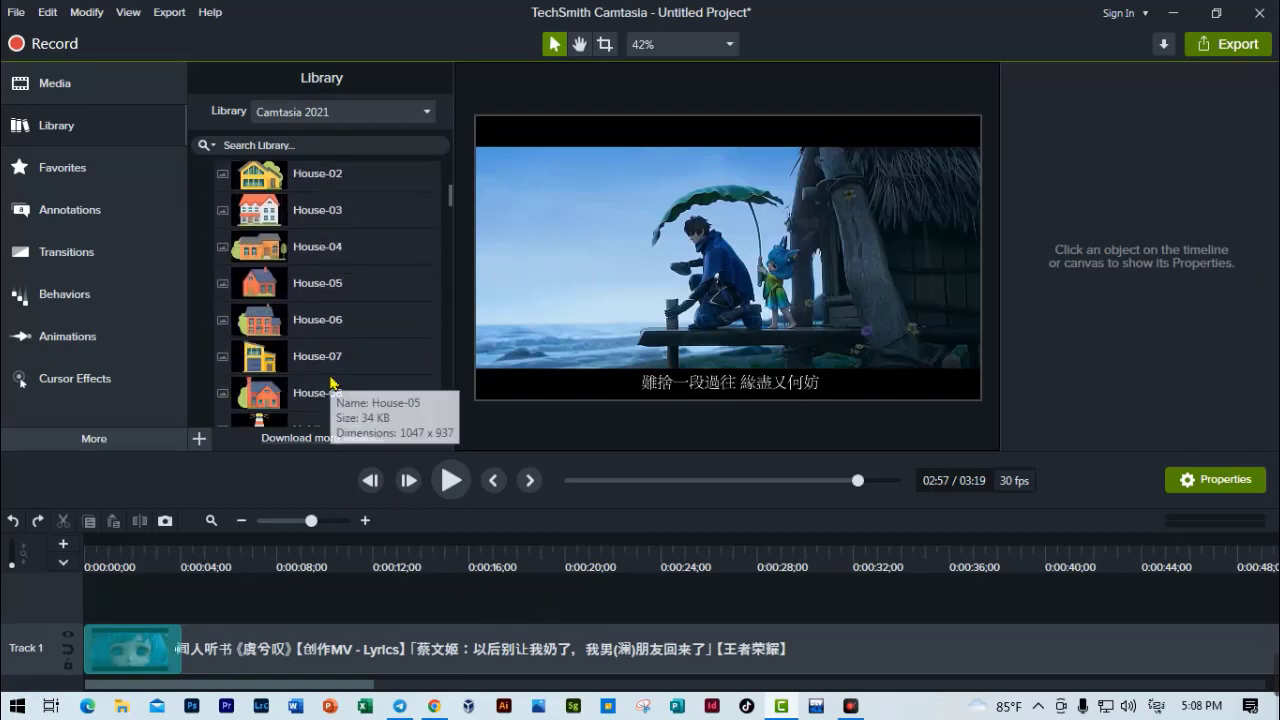
scroll(333, 383, "down", 3)
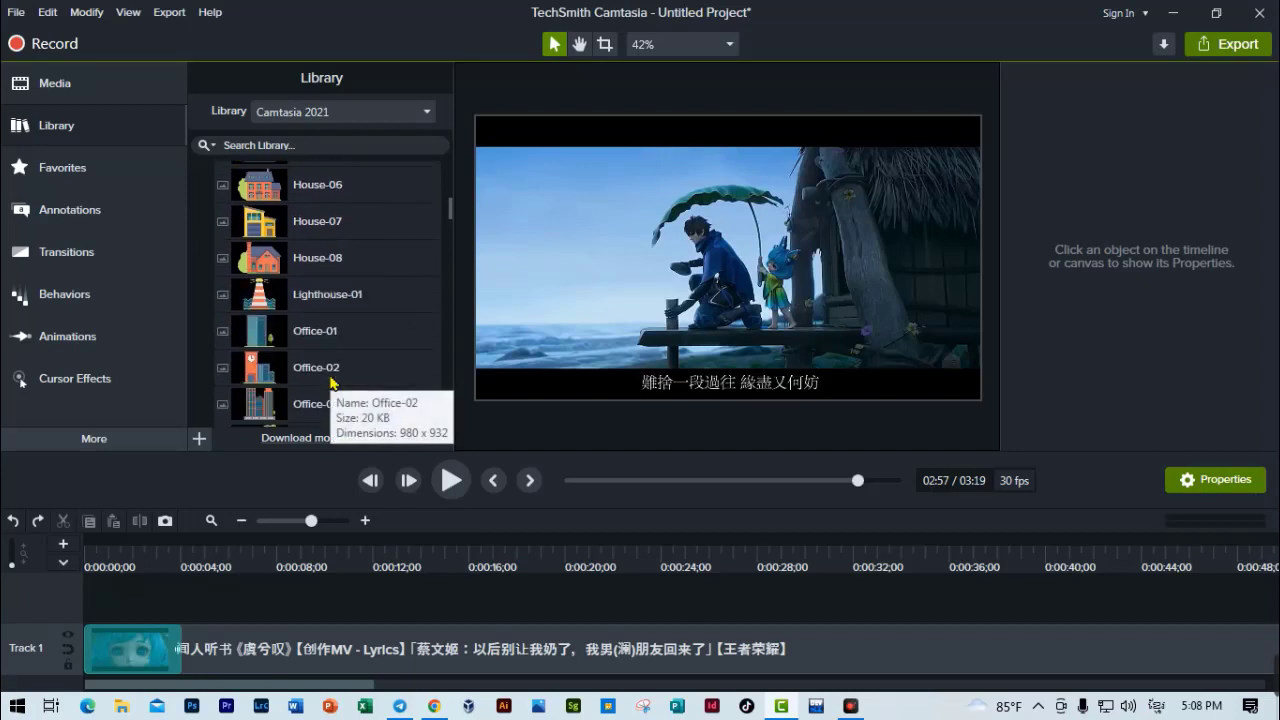
scroll(333, 384, "down", 2)
scroll(333, 384, "down", 2)
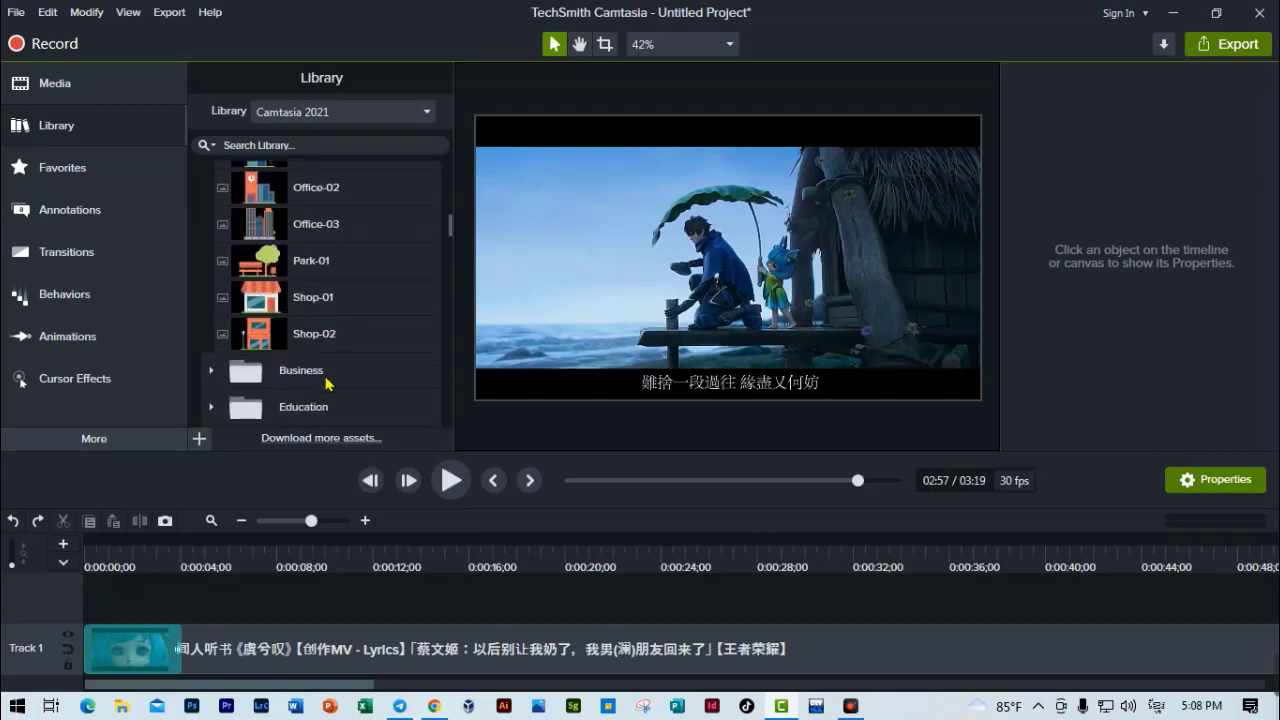
scroll(300, 355, "down", 5)
scroll(305, 362, "down", 5)
scroll(308, 368, "down", 5)
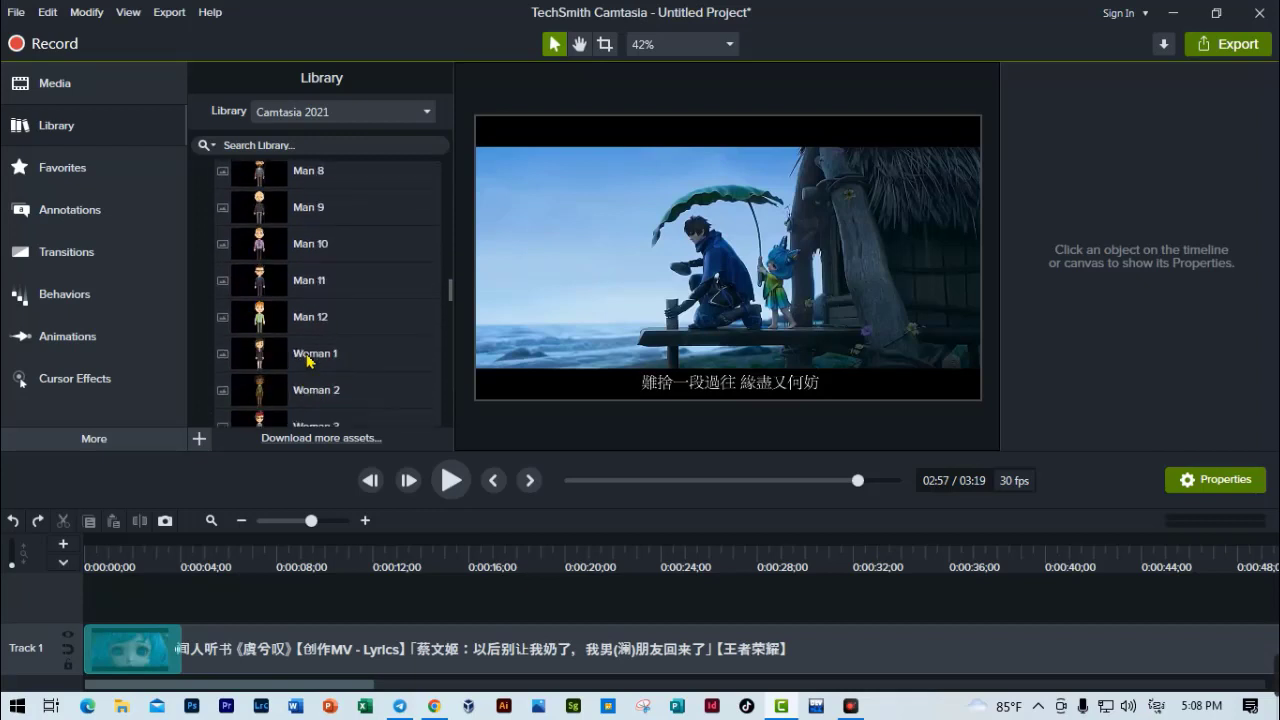
scroll(310, 372, "down", 5)
scroll(310, 372, "down", 5)
scroll(311, 375, "down", 3)
scroll(312, 378, "down", 2)
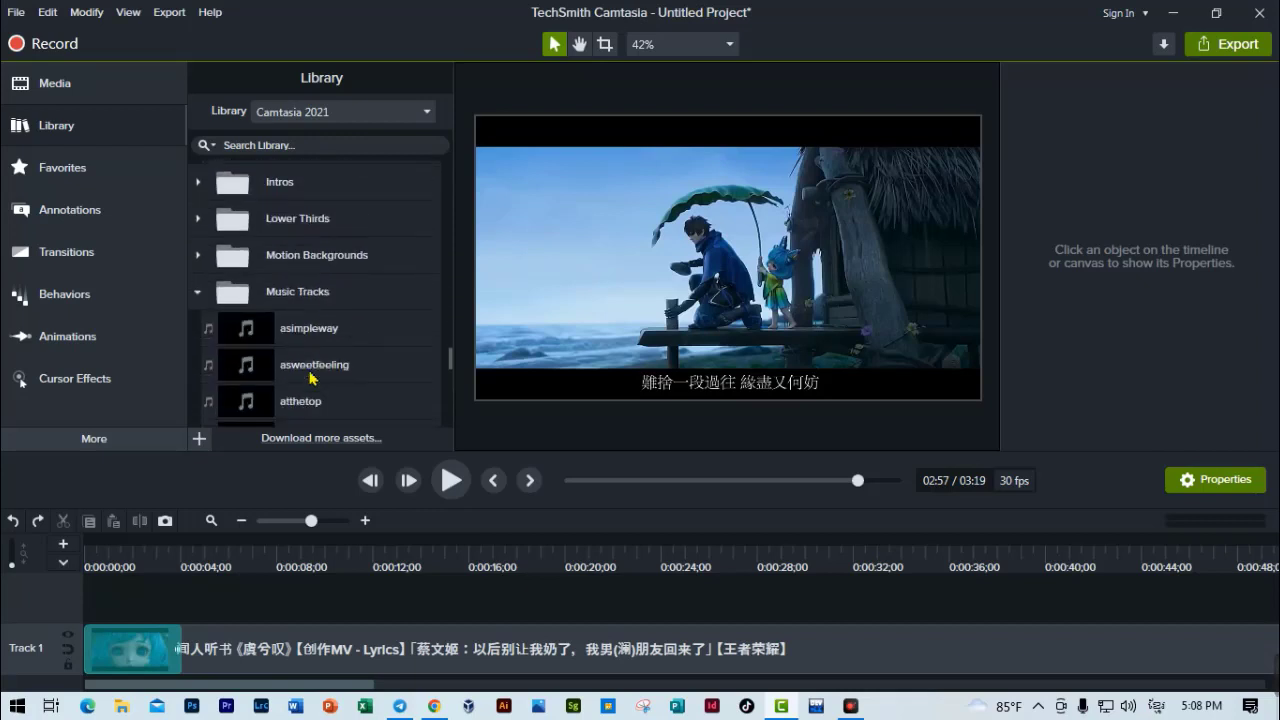
scroll(313, 381, "down", 3)
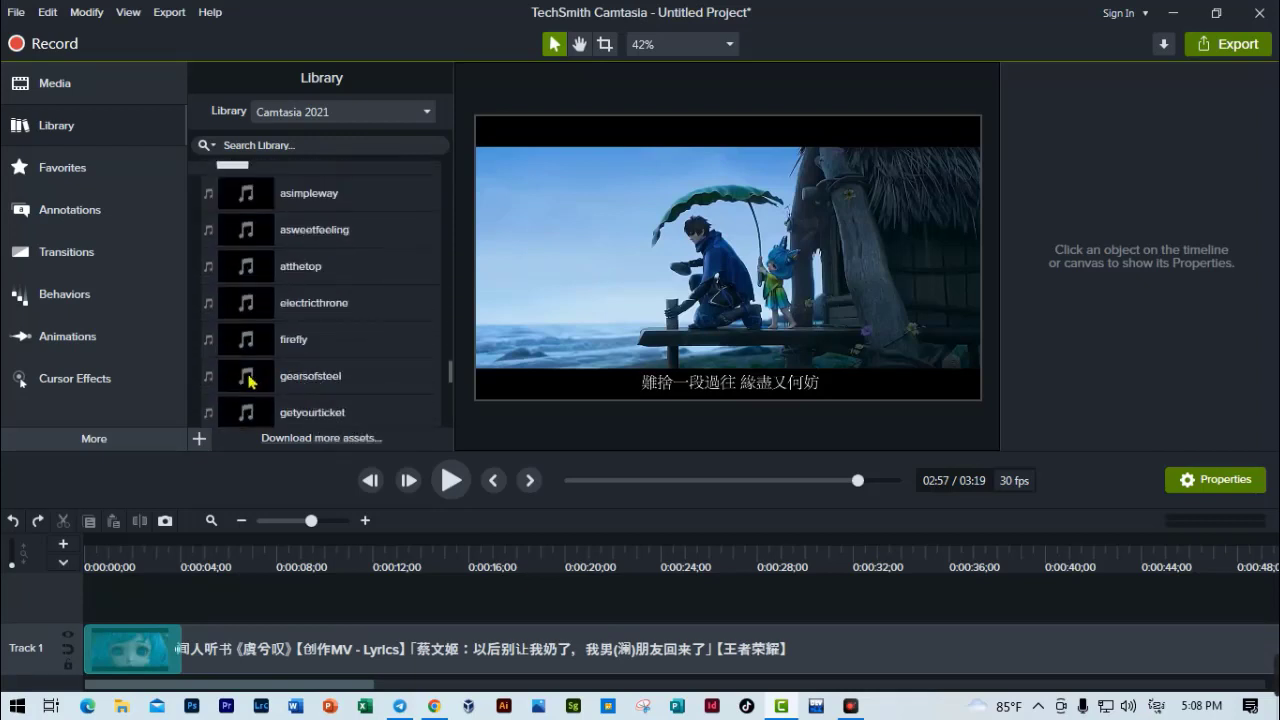
Drop gearsofsteel onto a new Track 2 and slide it left to start a few seconds in
mouse_move(250, 376)
left_mouse_down()
mouse_move(330, 371)
mouse_move(350, 598)
left_mouse_up()
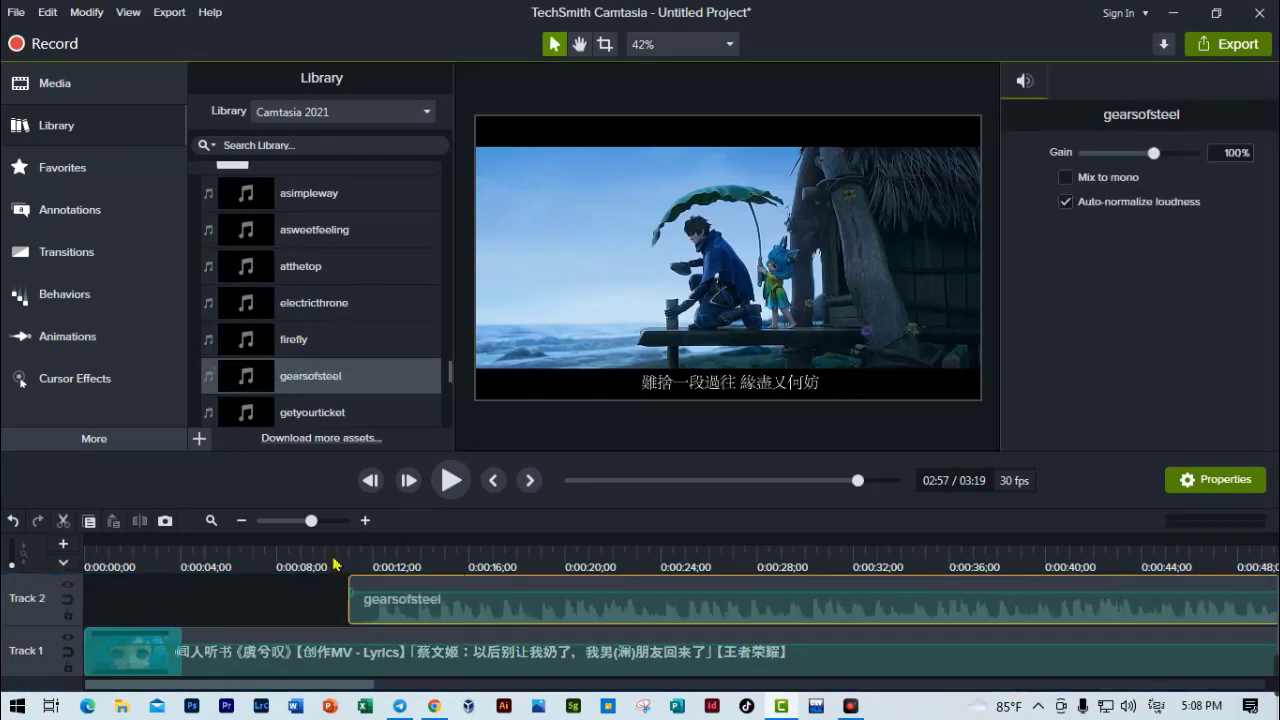
left_click(355, 560)
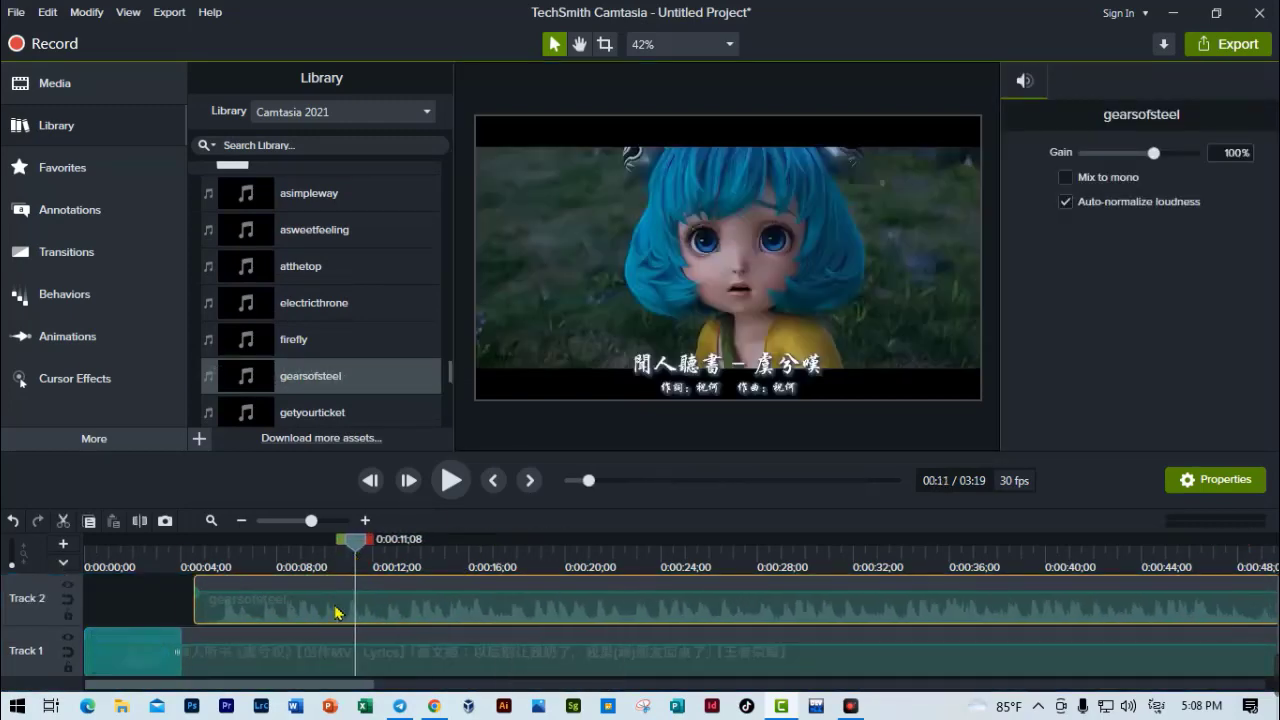
left_click_drag(499, 614, 490, 612)
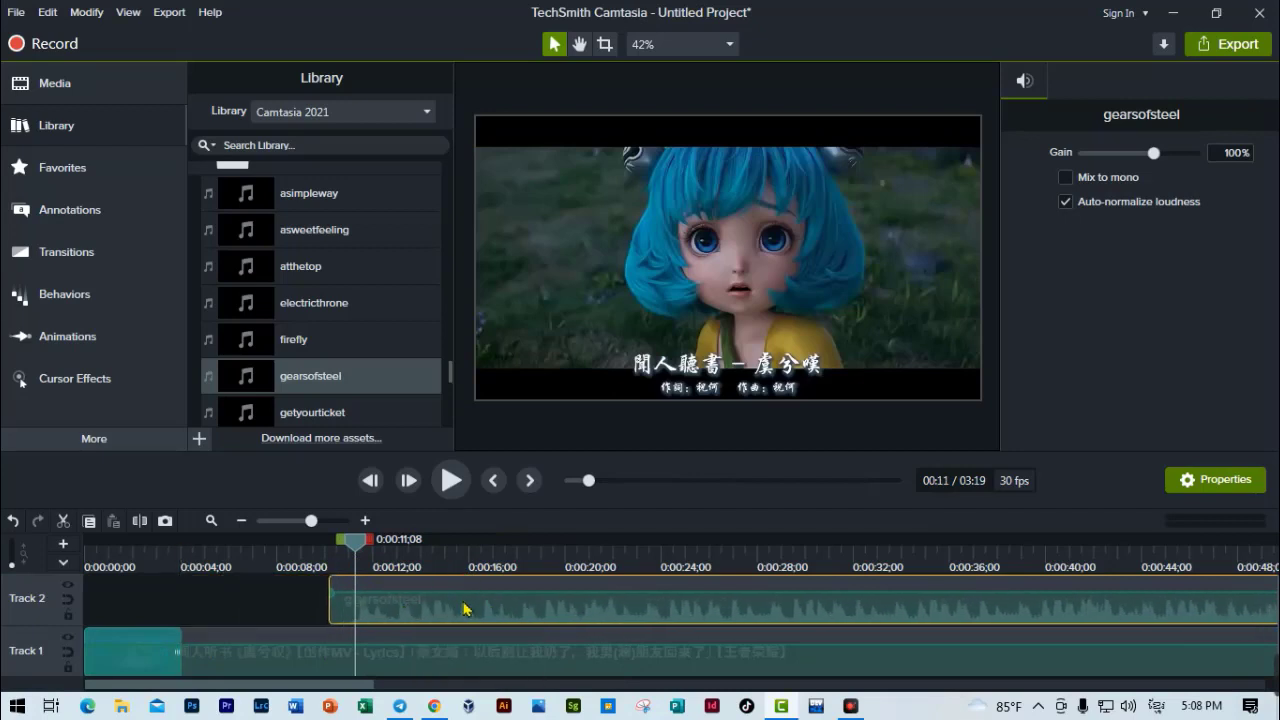
mouse_move(413, 610)
left_mouse_down()
mouse_move(282, 607)
mouse_move(359, 614)
left_mouse_up()
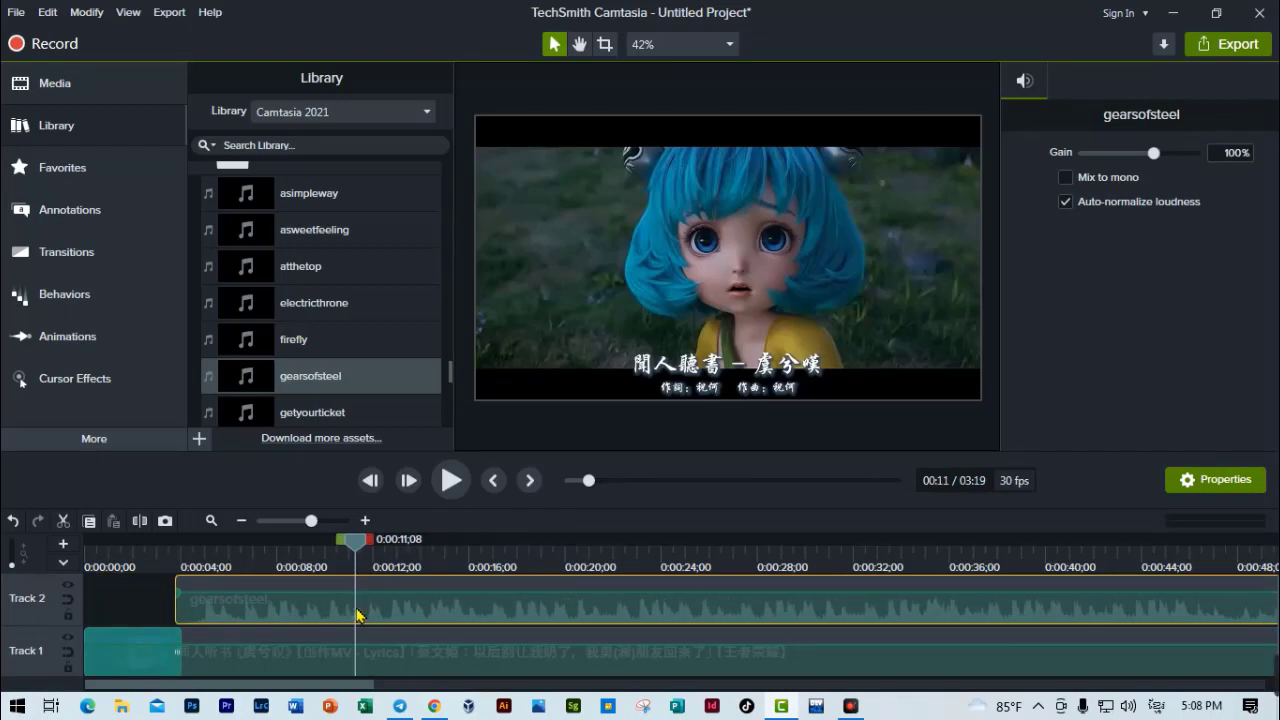
Delete the gearsofsteel music clip from Track 2
key("Delete")
scroll(368, 352, "up", 2)
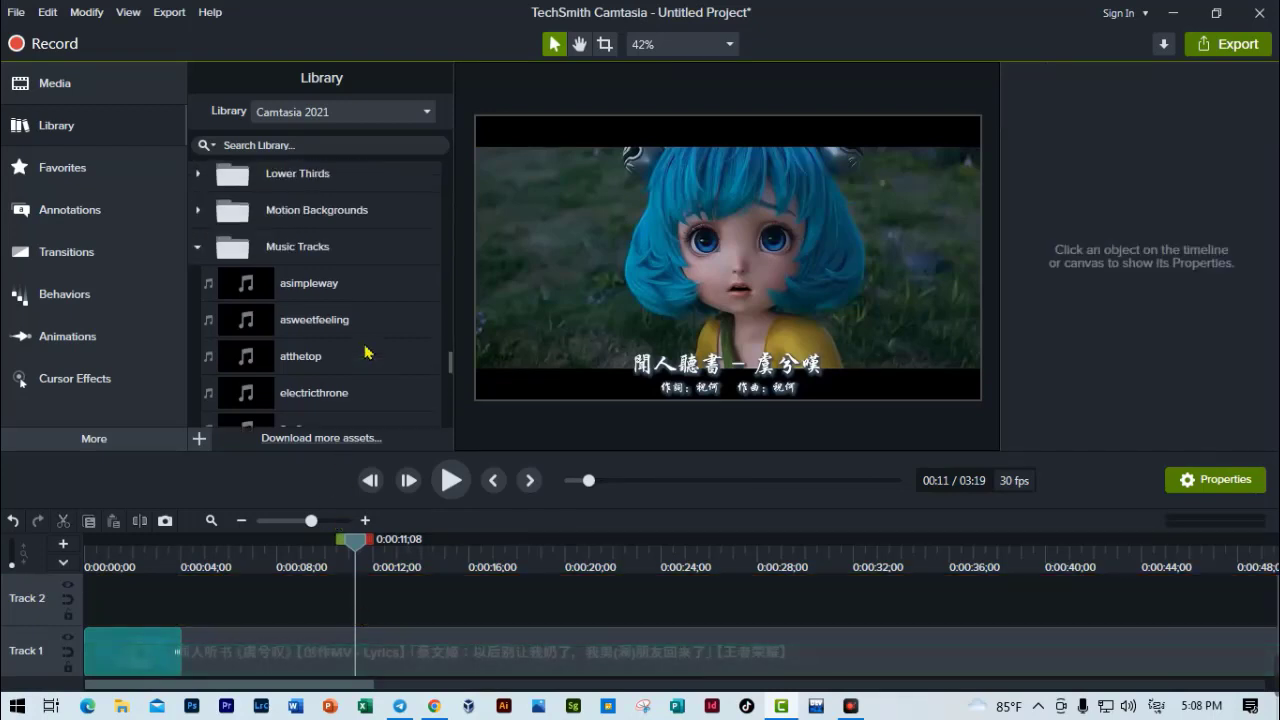
scroll(256, 263, "up", 5)
scroll(278, 300, "up", 2)
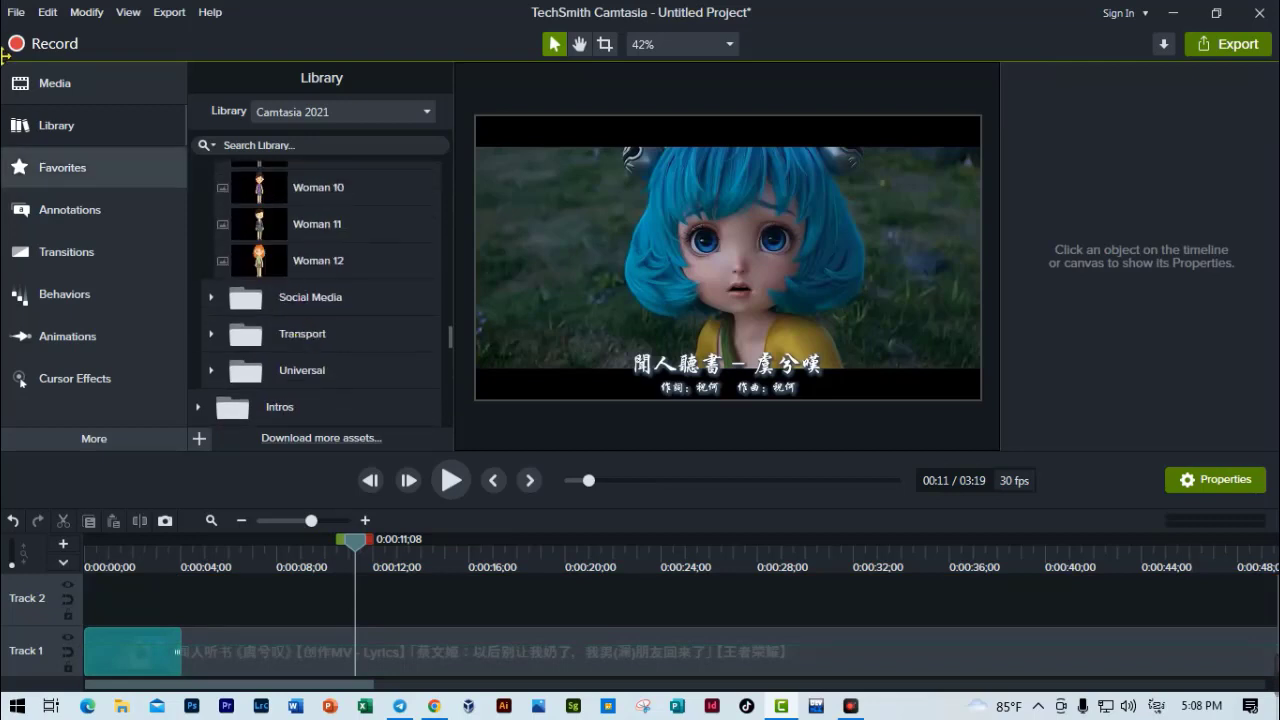
Show the Basic callout shapes under Annotations, after a detour through Favorites
left_click(78, 170)
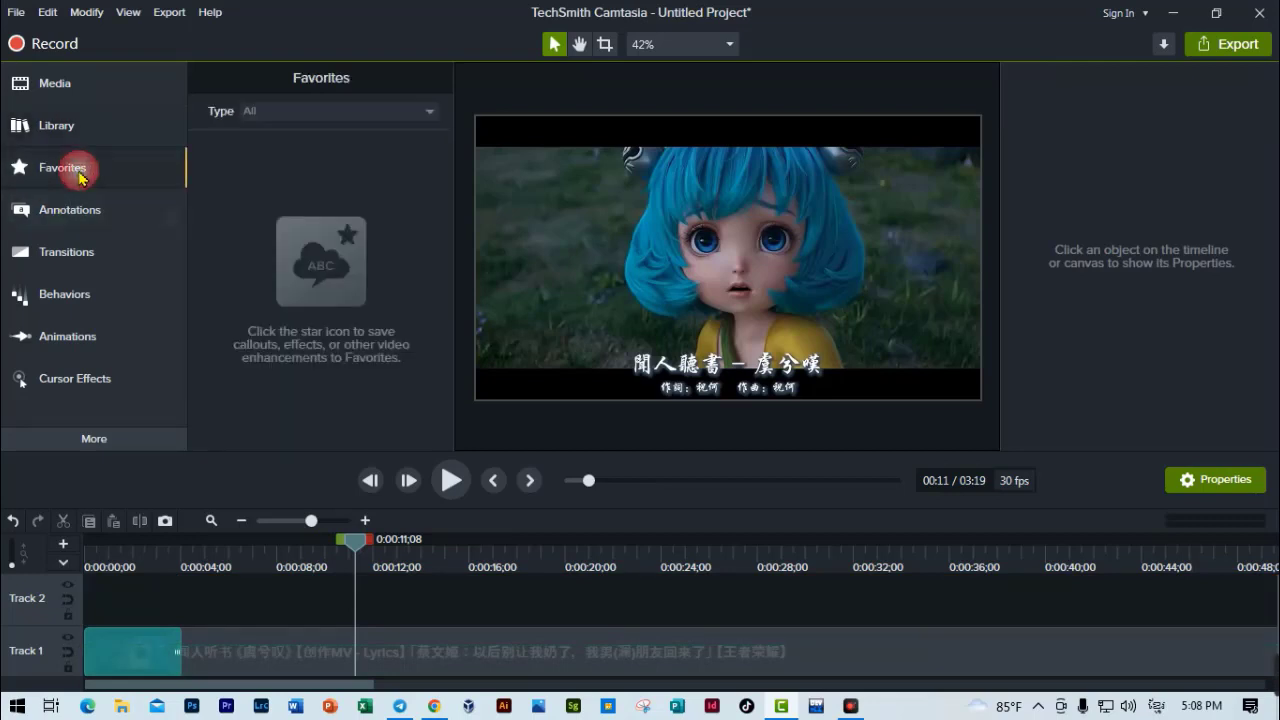
left_click(85, 214)
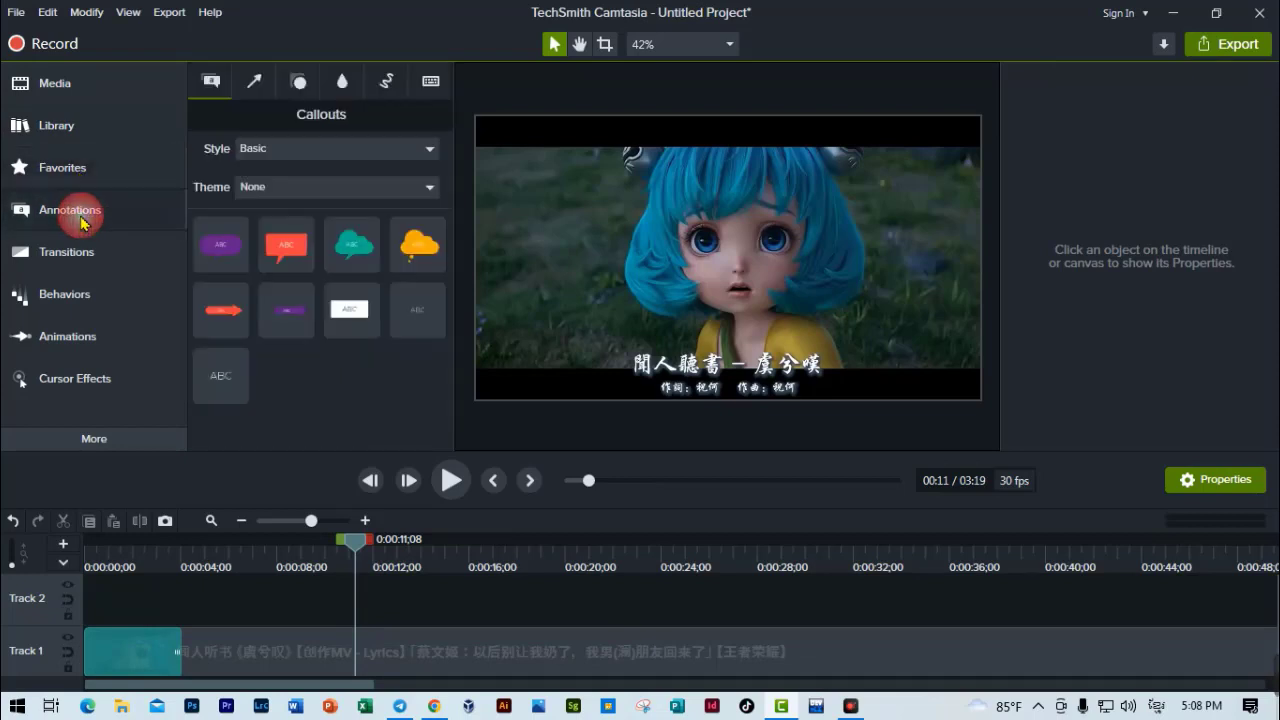
left_click(80, 169)
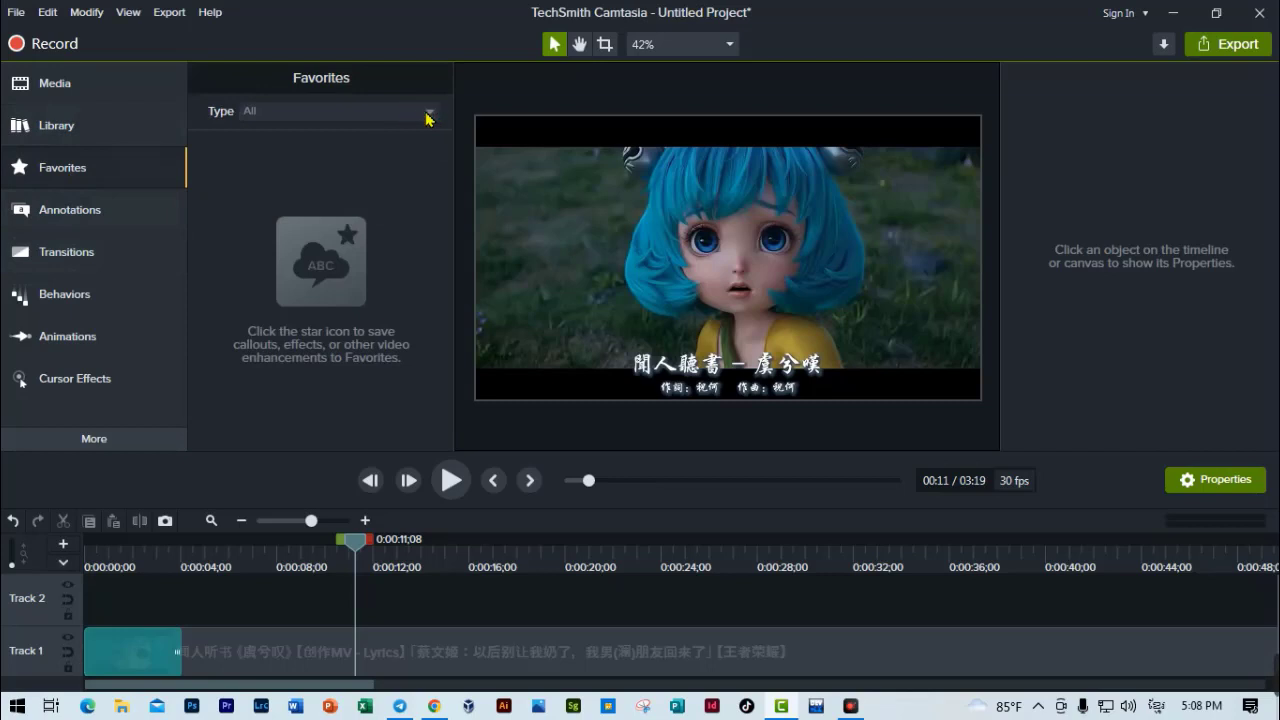
left_click(87, 172)
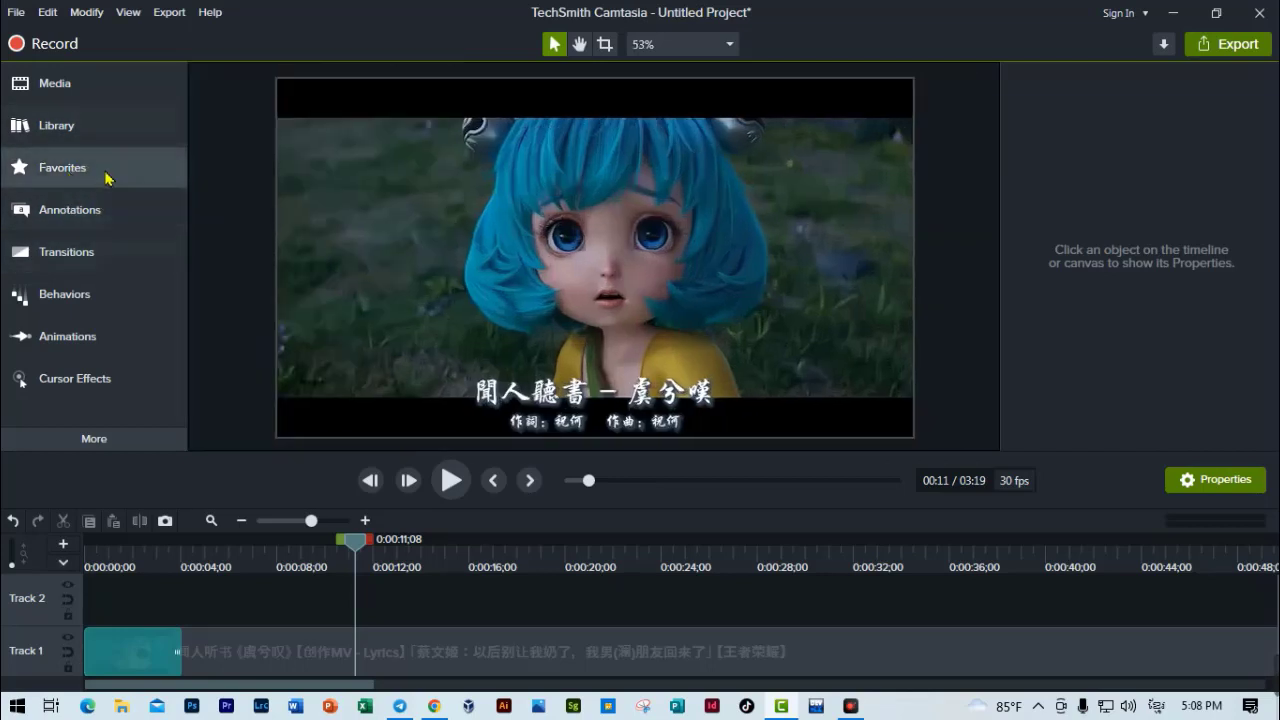
left_click(104, 176)
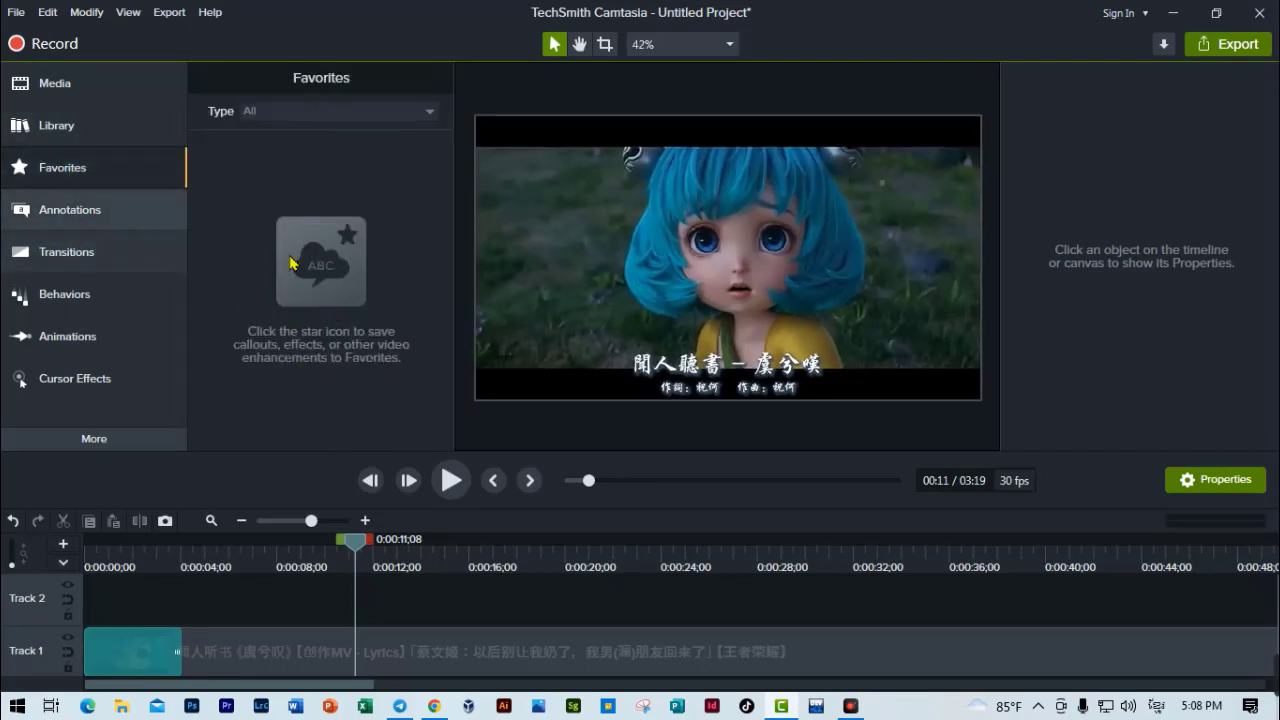
left_click(96, 211)
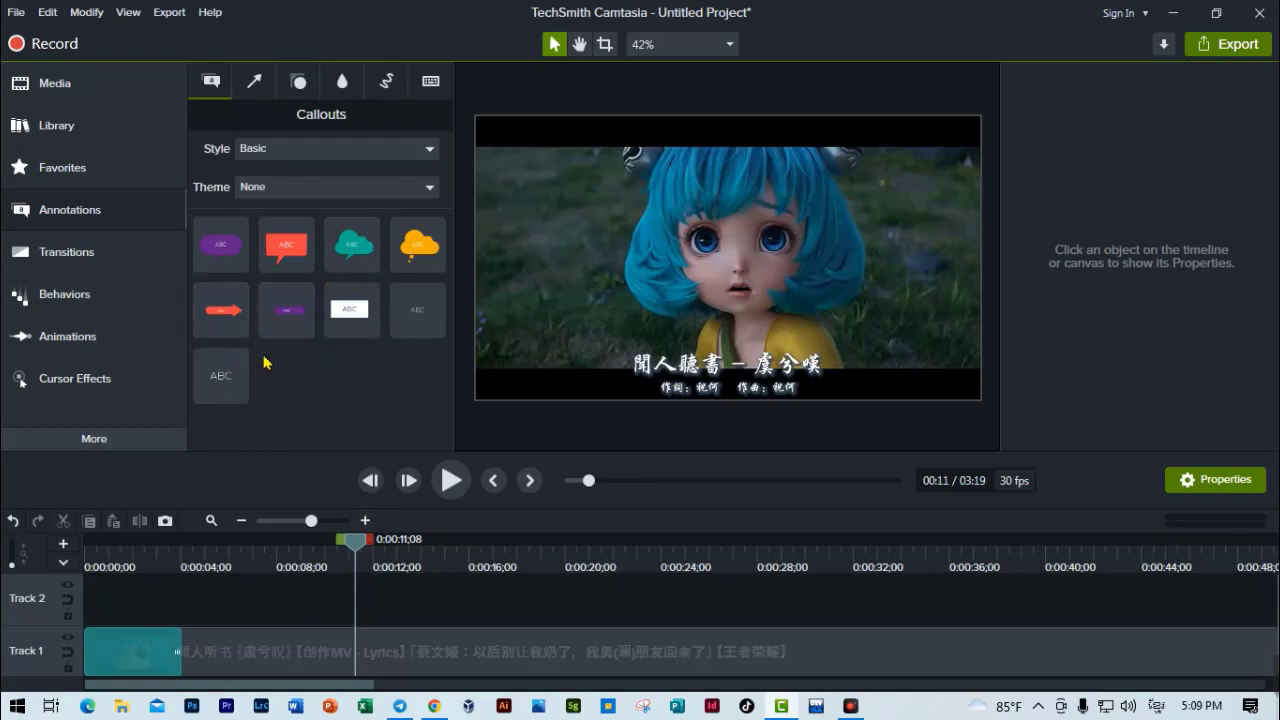
Add a red arrow callout at the playhead and change its text to 'How to'
double_click(229, 317)
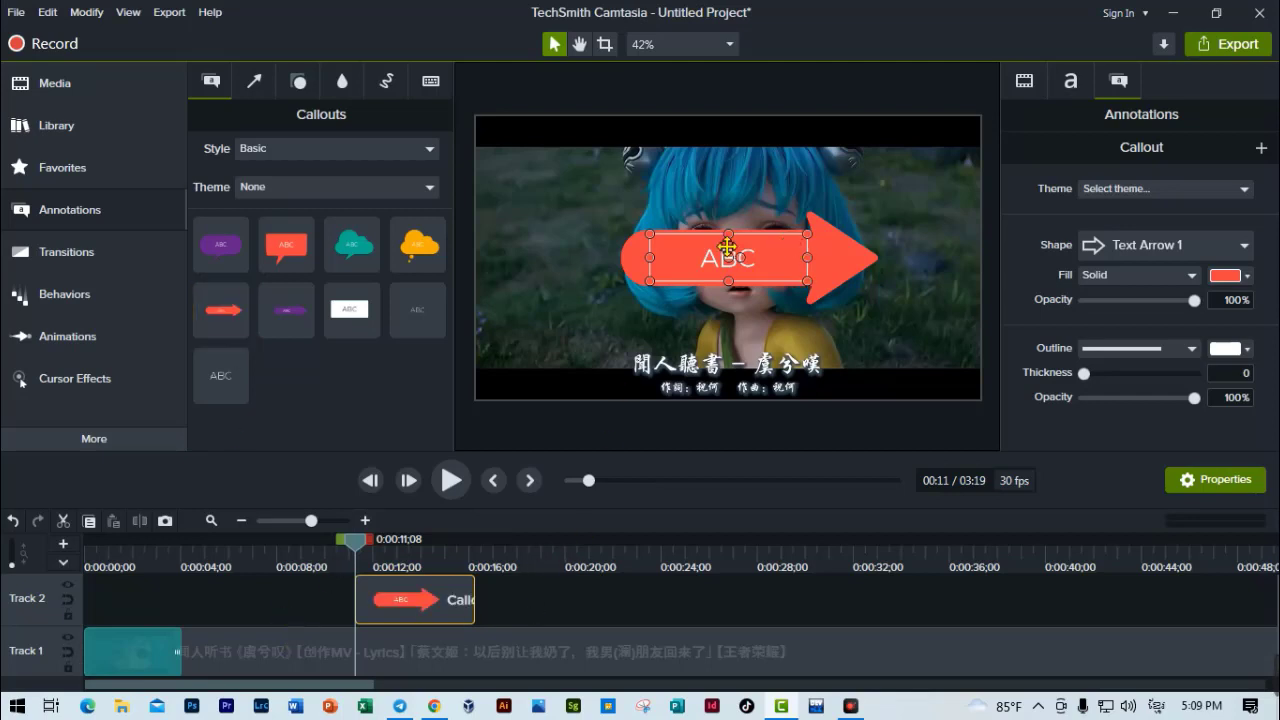
double_click(729, 259)
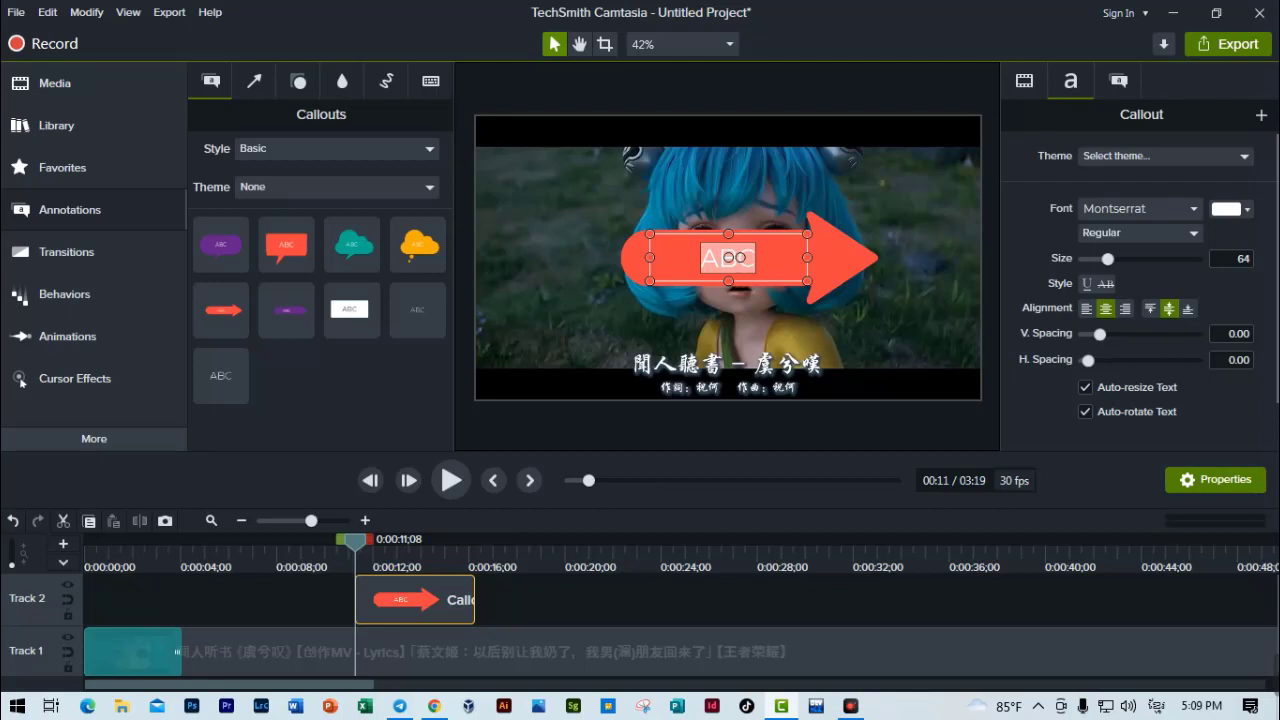
type("ะแอี")
key("BackSpace")
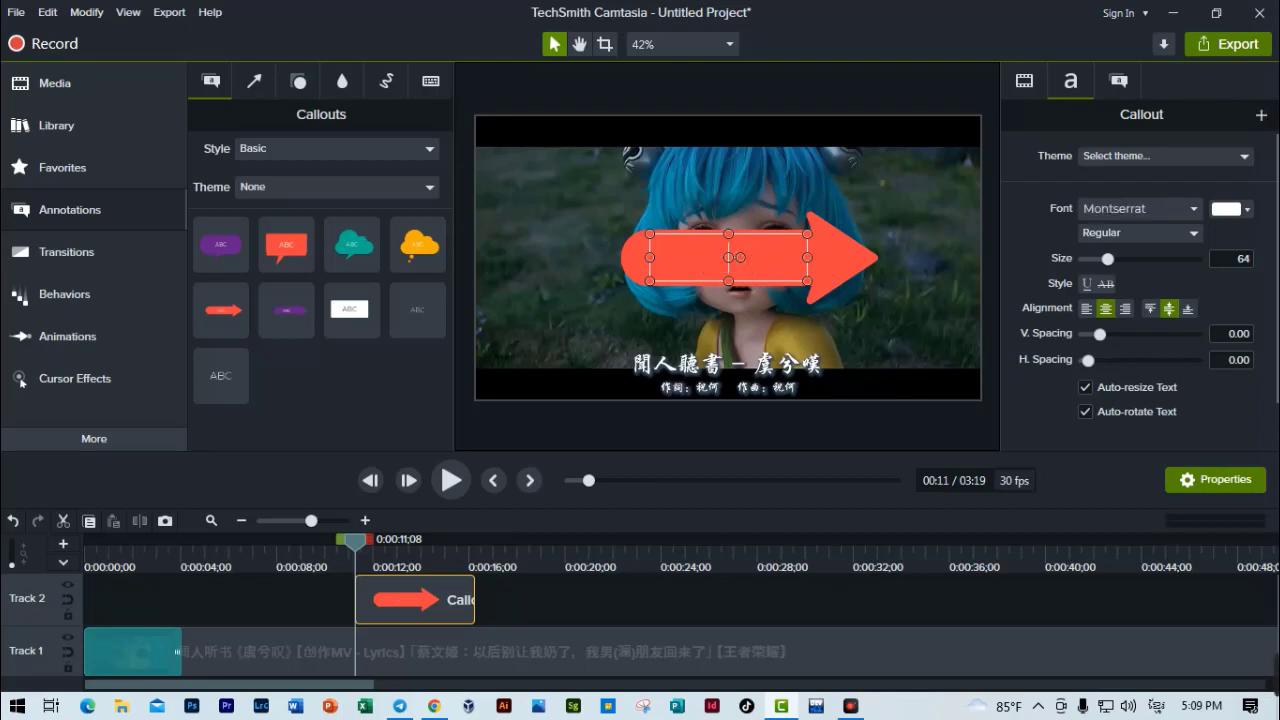
type("How to")
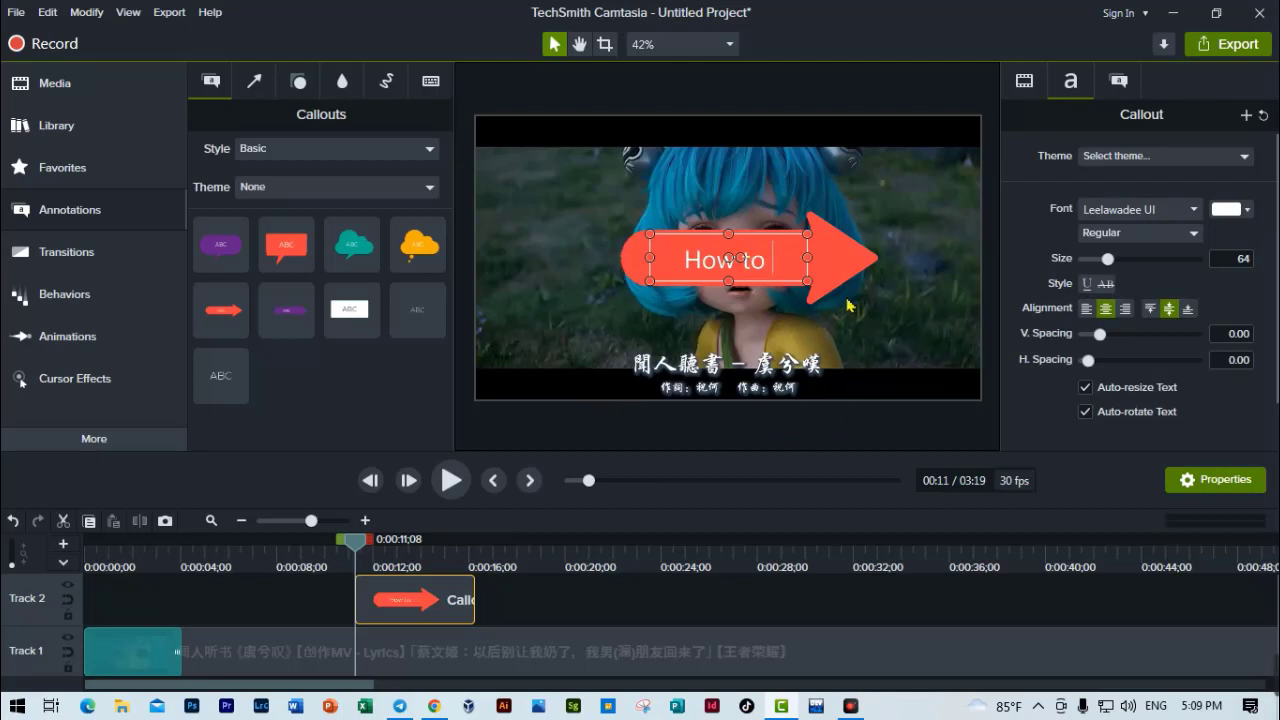
left_click(848, 305)
Move the arrow callout left, enlarge it, and colour its text pale pink #F1E8E8
left_click(846, 263)
mouse_move(828, 263)
left_mouse_down()
mouse_move(660, 248)
mouse_move(787, 272)
left_mouse_up()
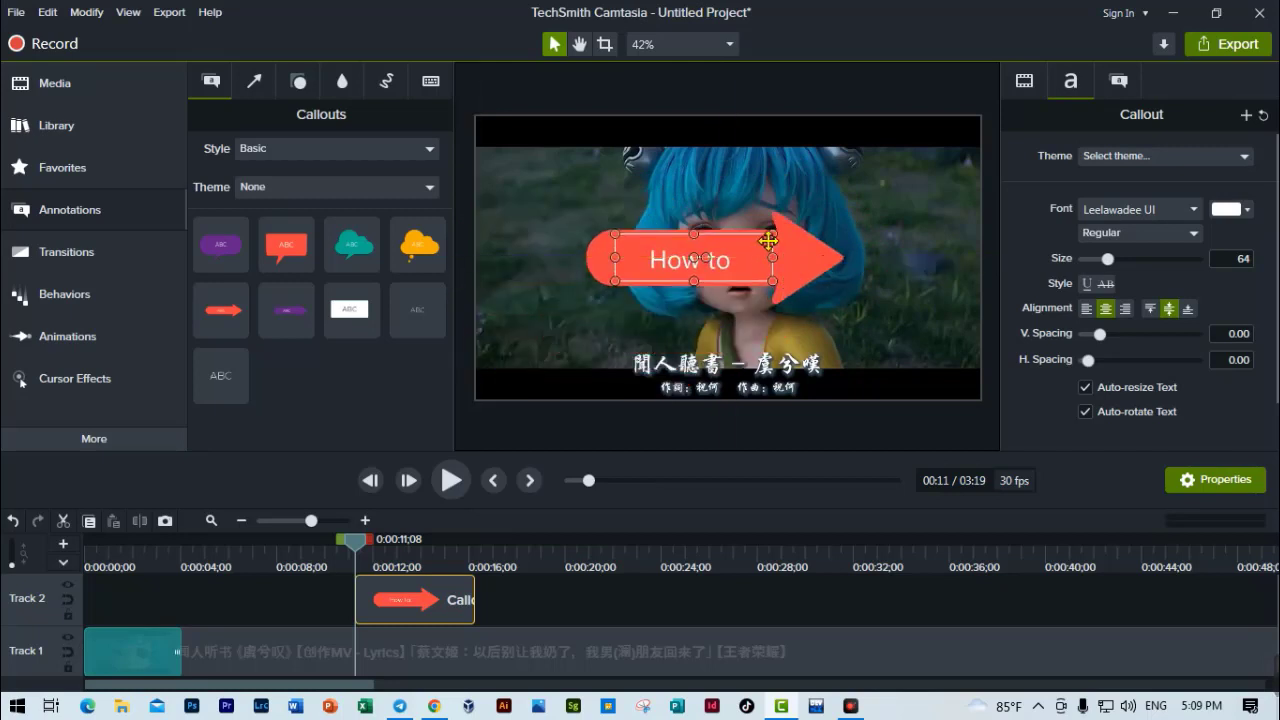
left_click_drag(772, 234, 793, 232)
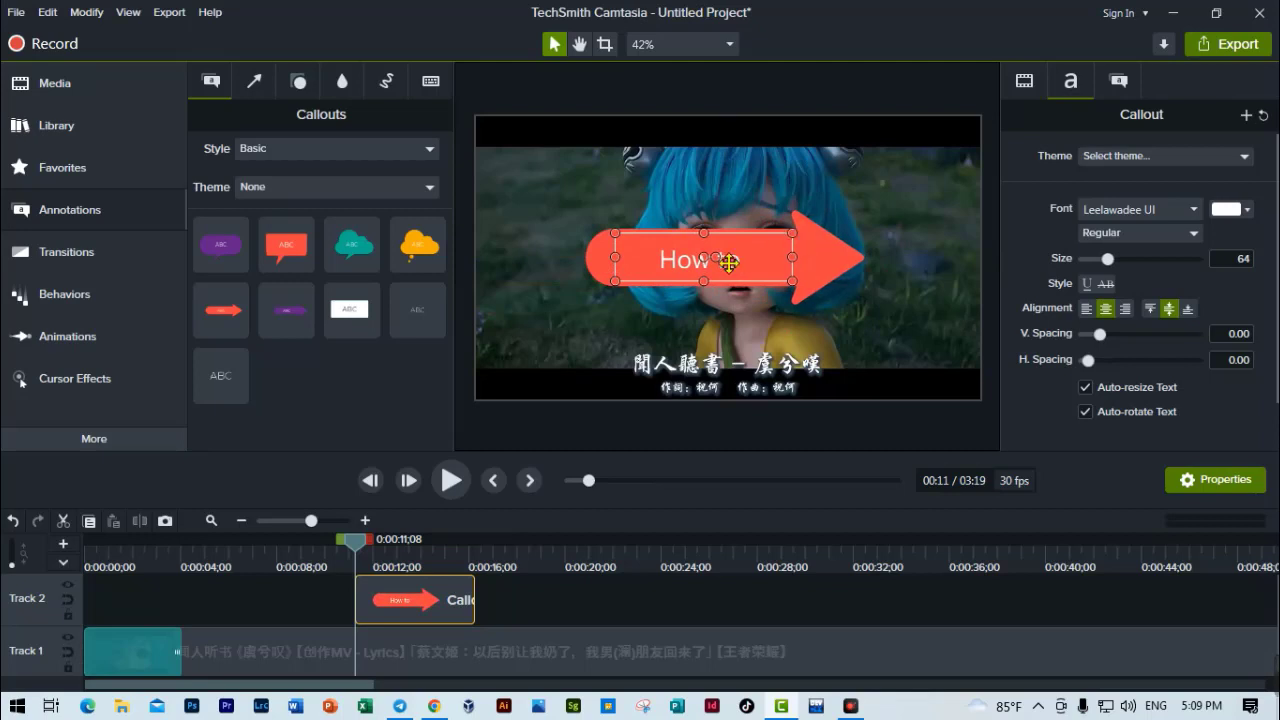
double_click(729, 263)
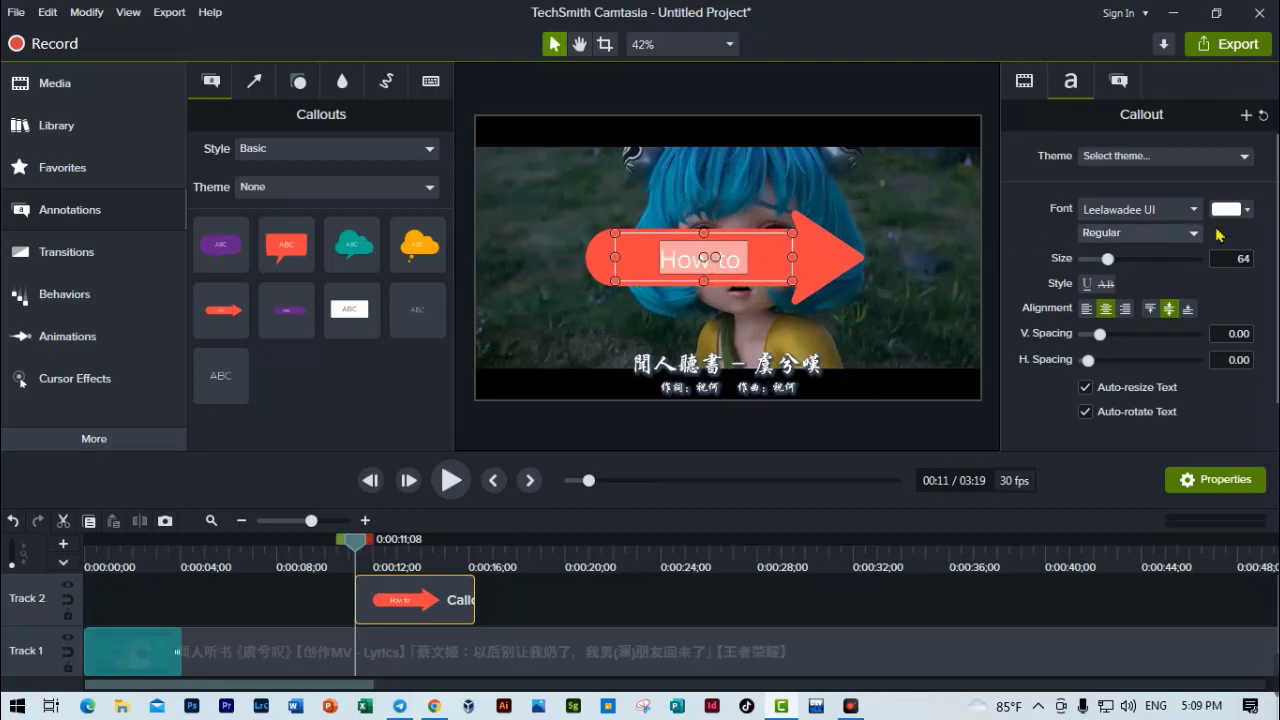
left_click(1228, 210)
left_click_drag(1148, 373, 1089, 296)
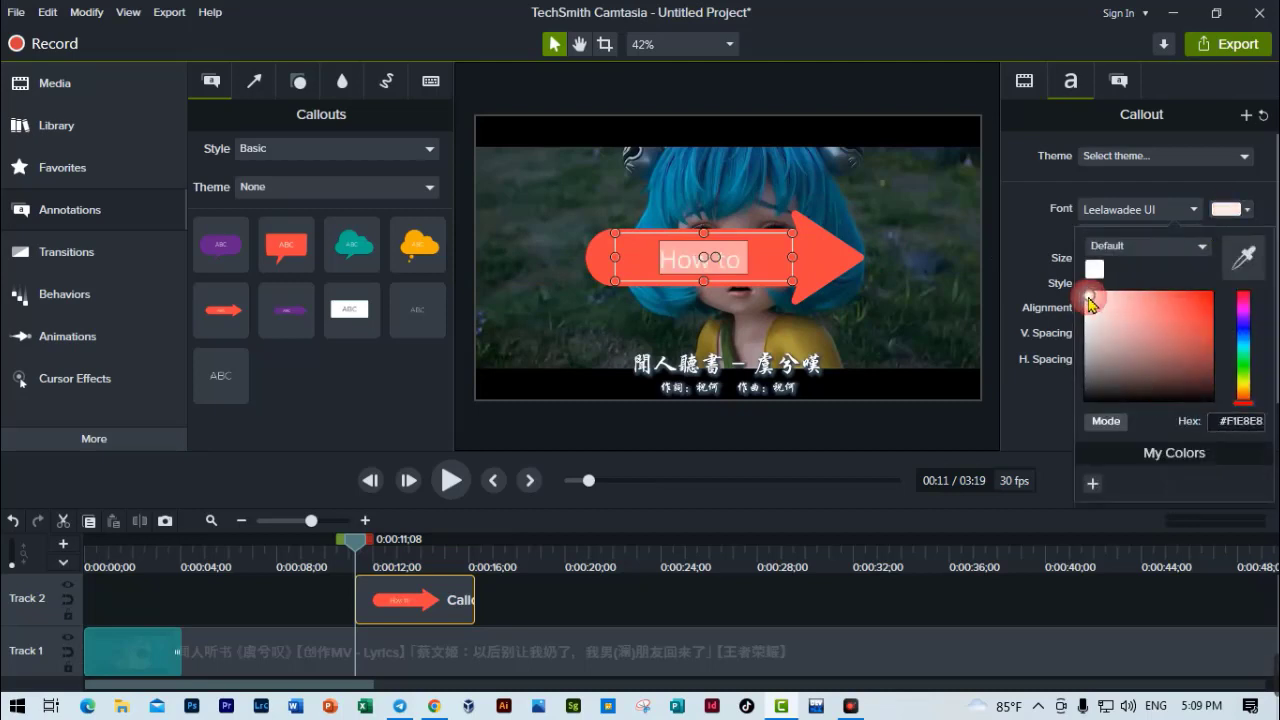
Increase the 'How to' text size with the Size slider, keeping the current font
left_click(1228, 210)
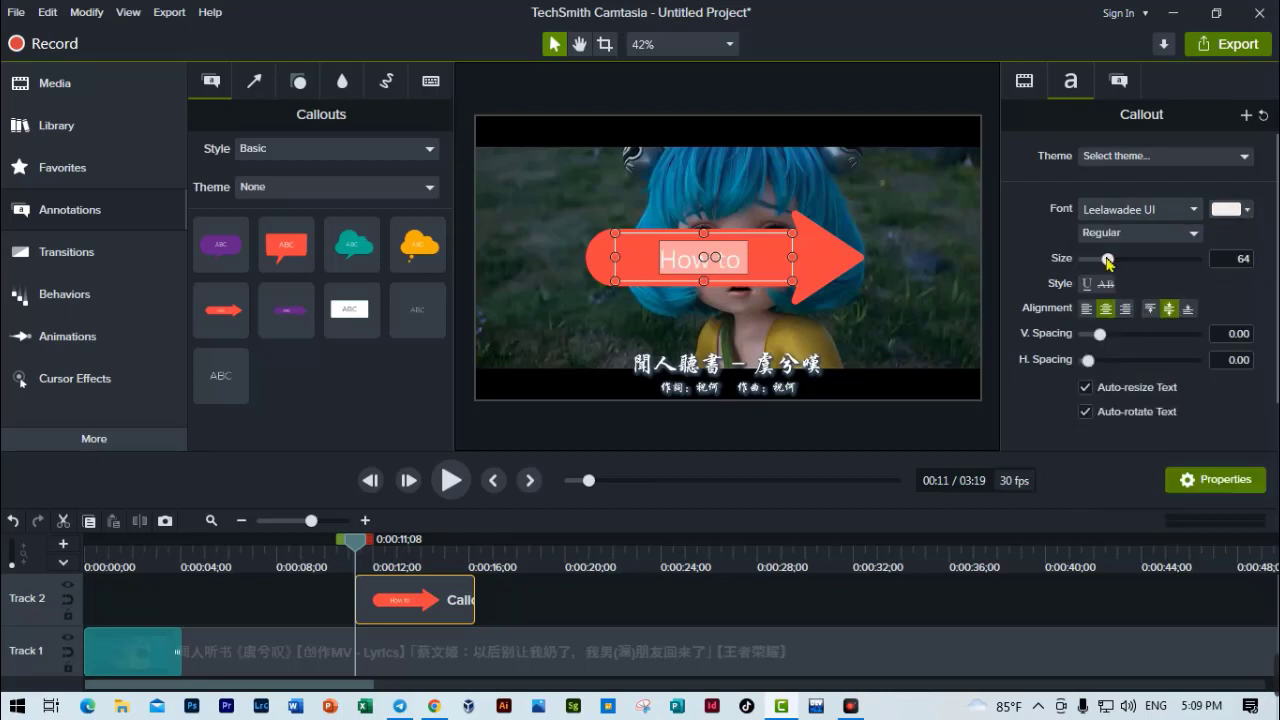
mouse_move(1108, 262)
left_mouse_down()
mouse_move(1093, 262)
mouse_move(1125, 262)
left_mouse_up()
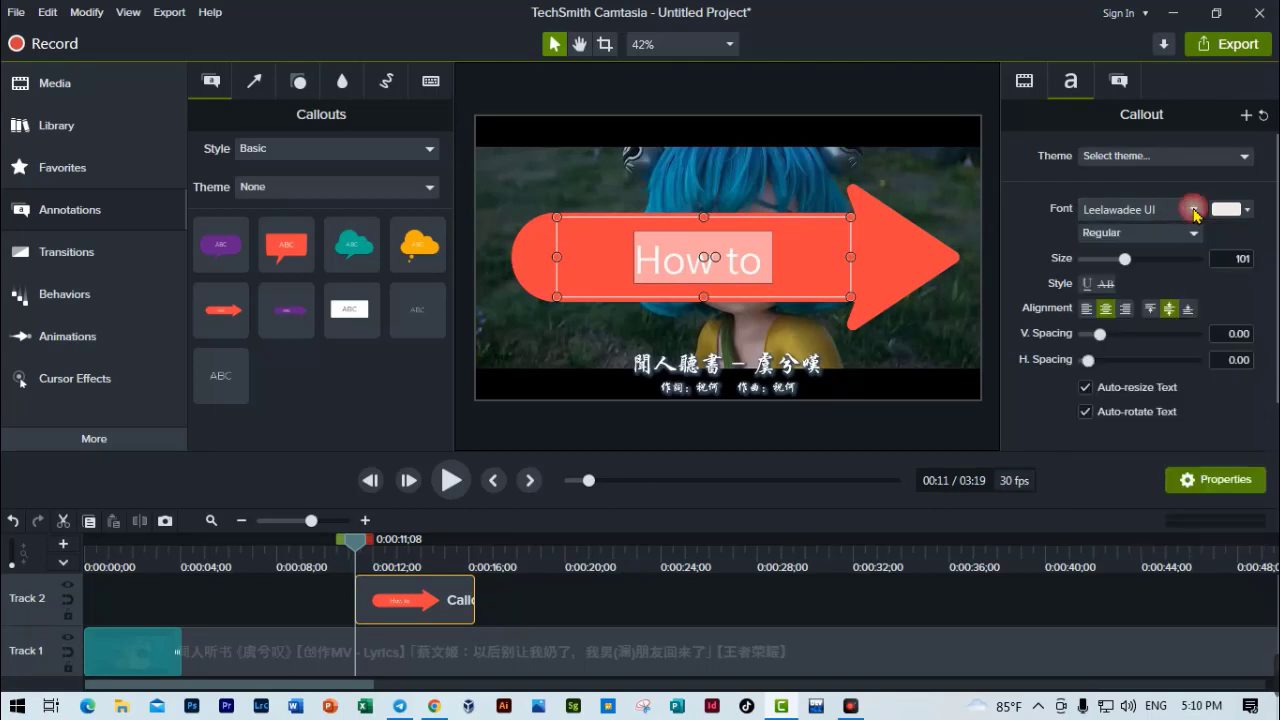
left_click(1194, 212)
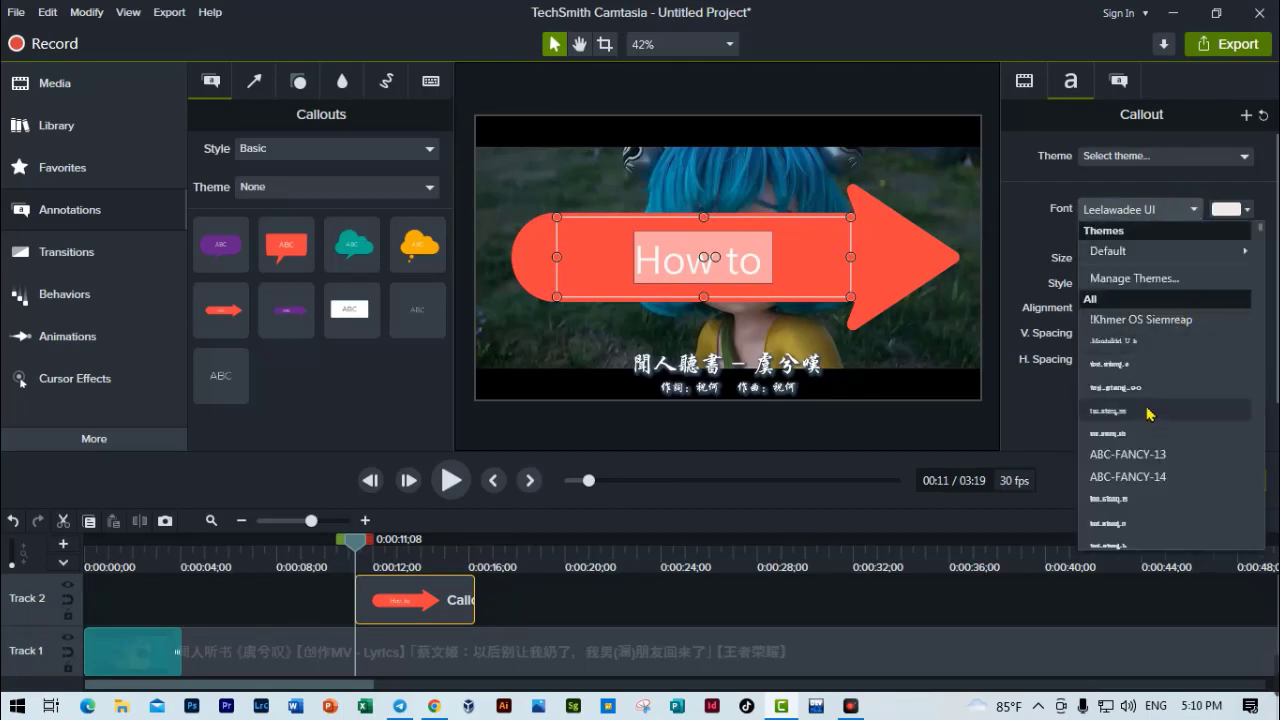
left_click(1034, 203)
scroll(1175, 423, "down", 1)
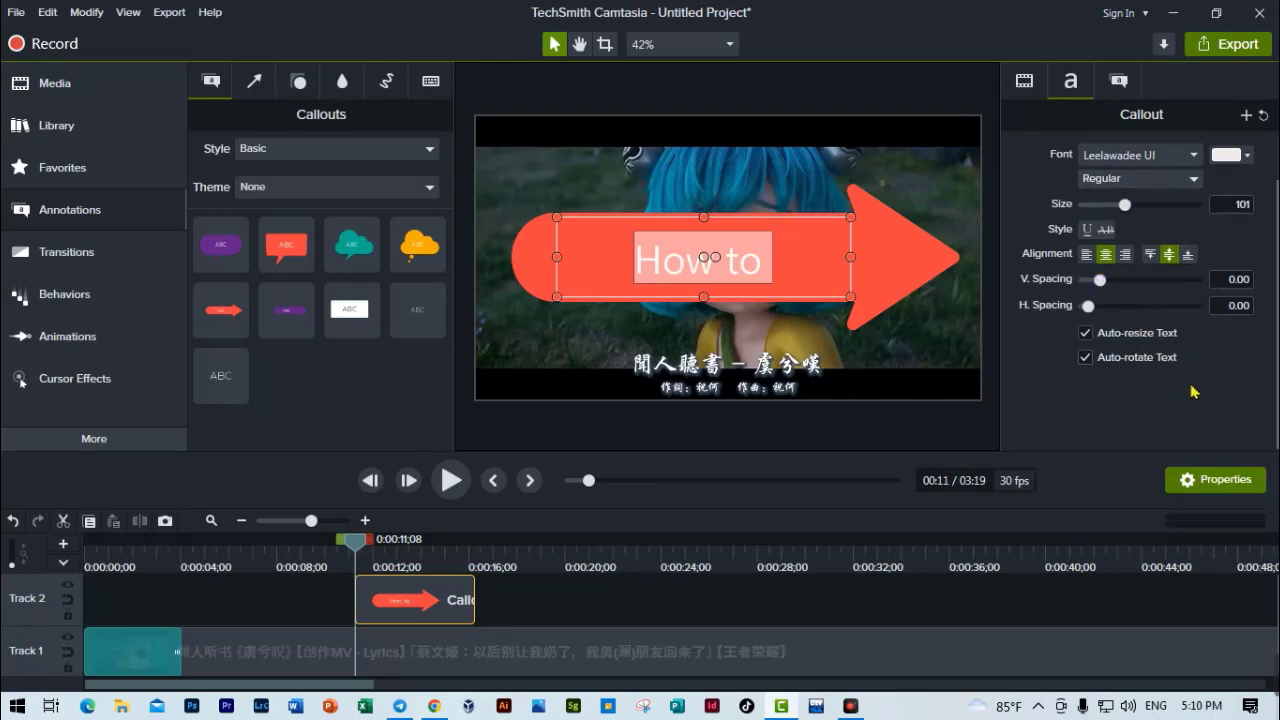
Shrink the arrow callout and drag it down to the bottom of the video
left_click(747, 265)
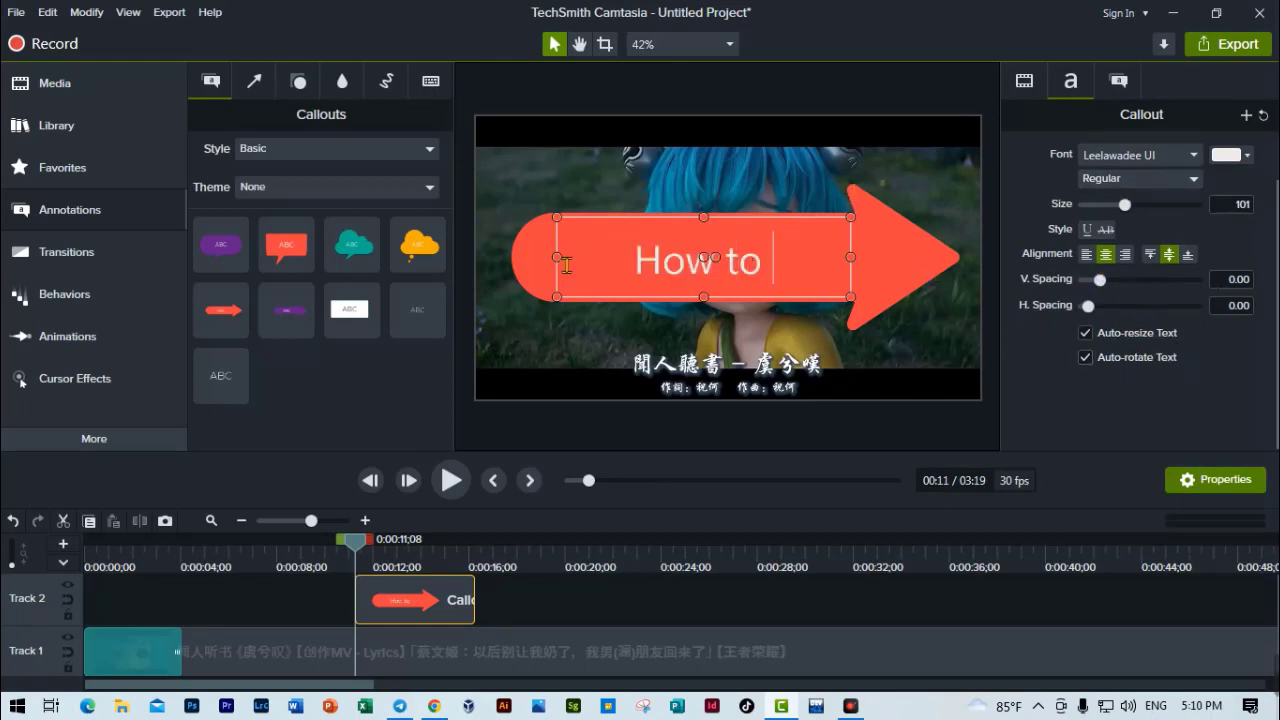
left_click_drag(557, 217, 628, 256)
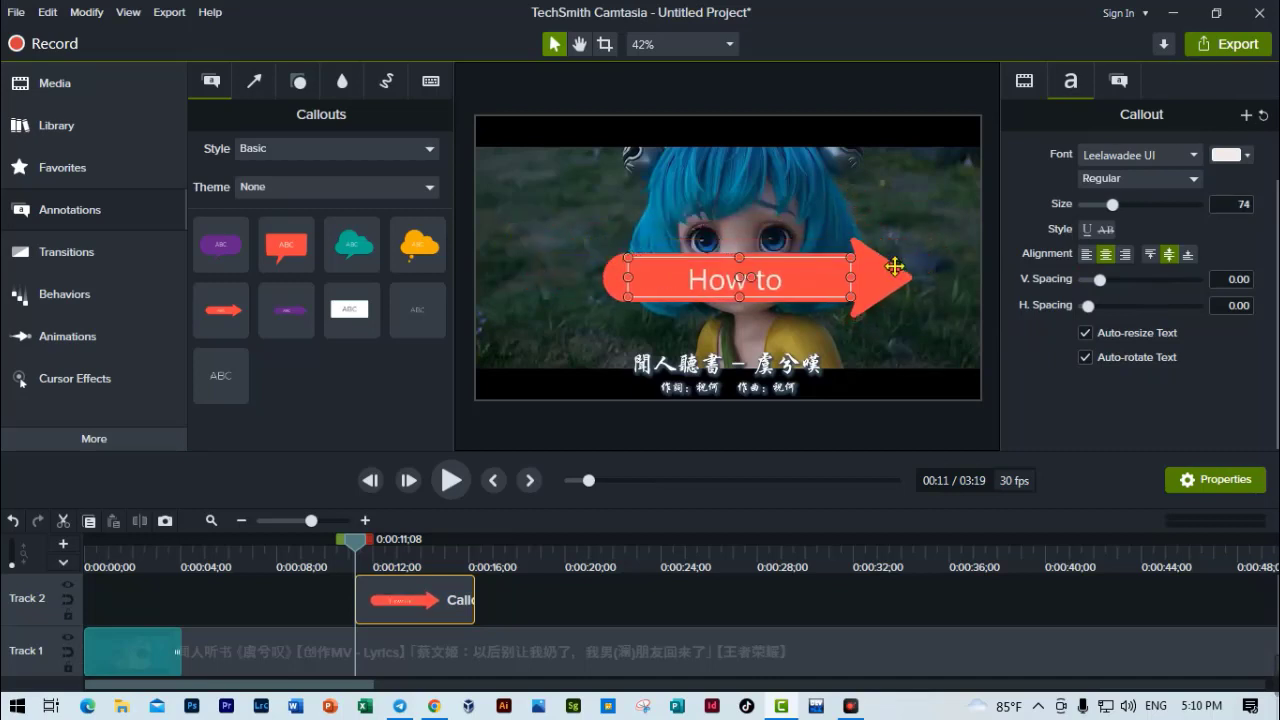
mouse_move(894, 266)
left_mouse_down()
mouse_move(988, 289)
mouse_move(854, 362)
left_mouse_up()
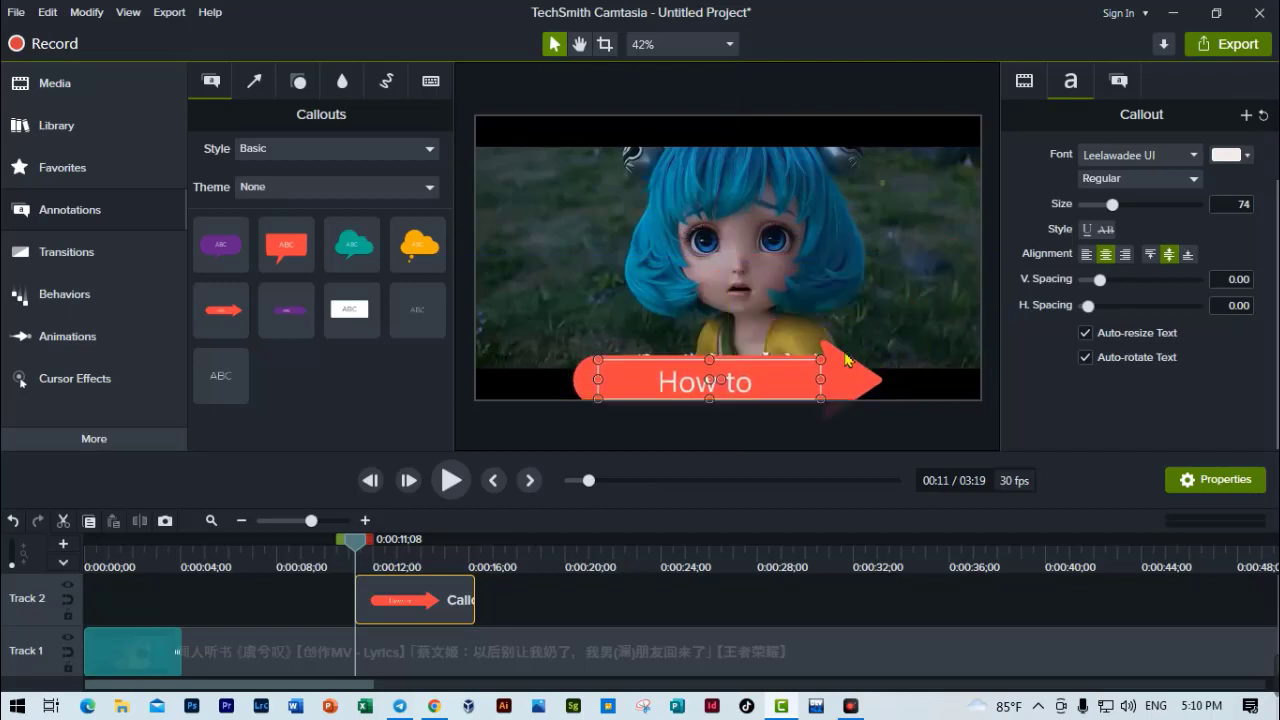
left_click(75, 261)
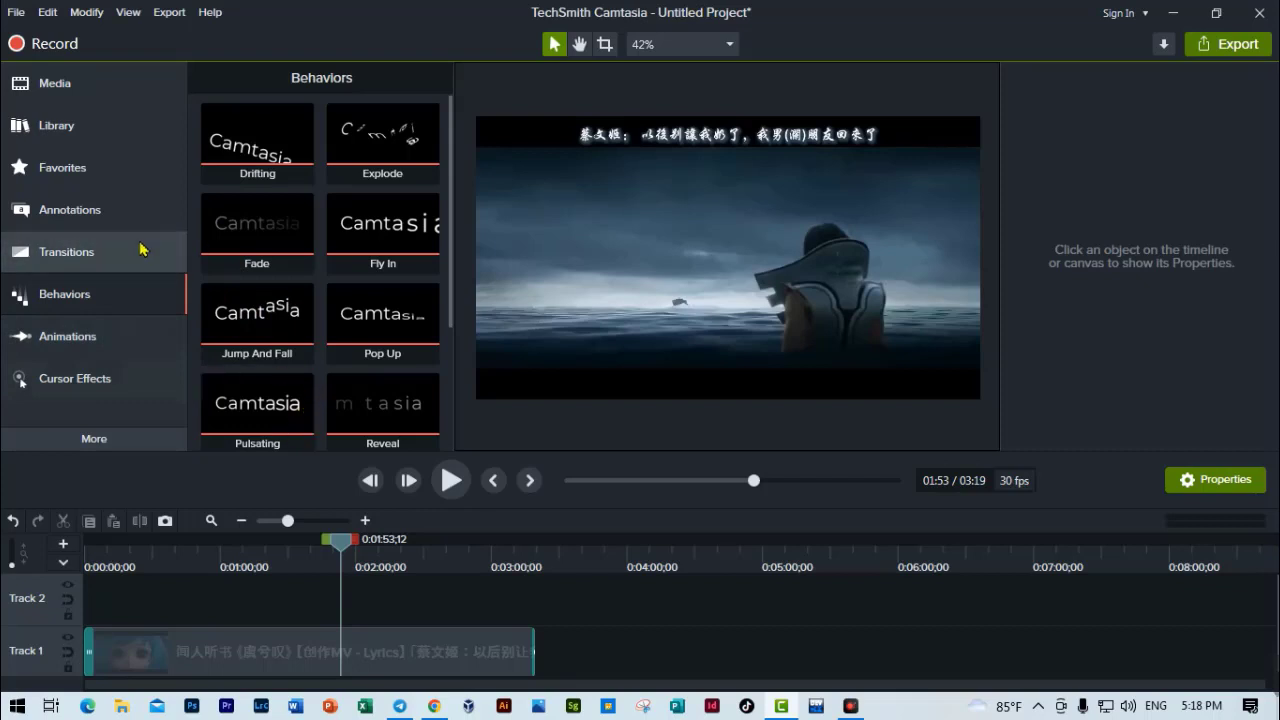
Add a plain text callout to Track 2 at 1:53 and replace its ABC text with 'Cambodia'
left_click(94, 212)
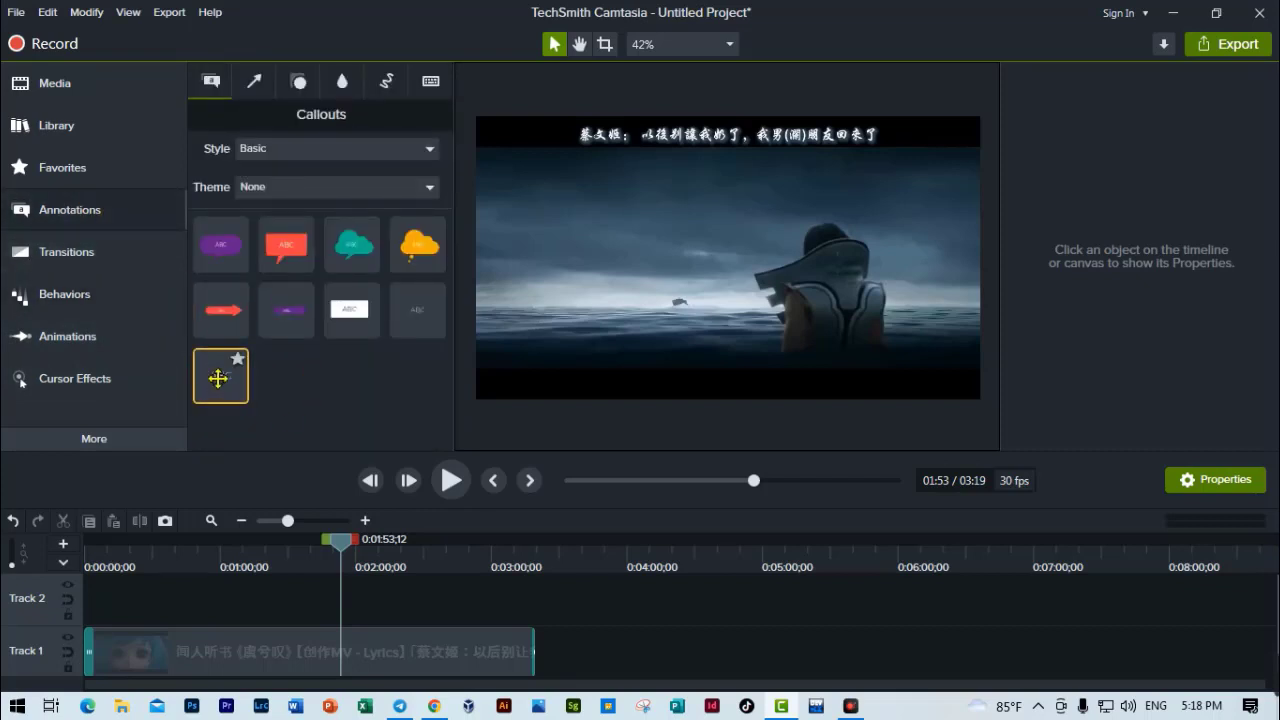
left_click_drag(220, 386, 335, 606)
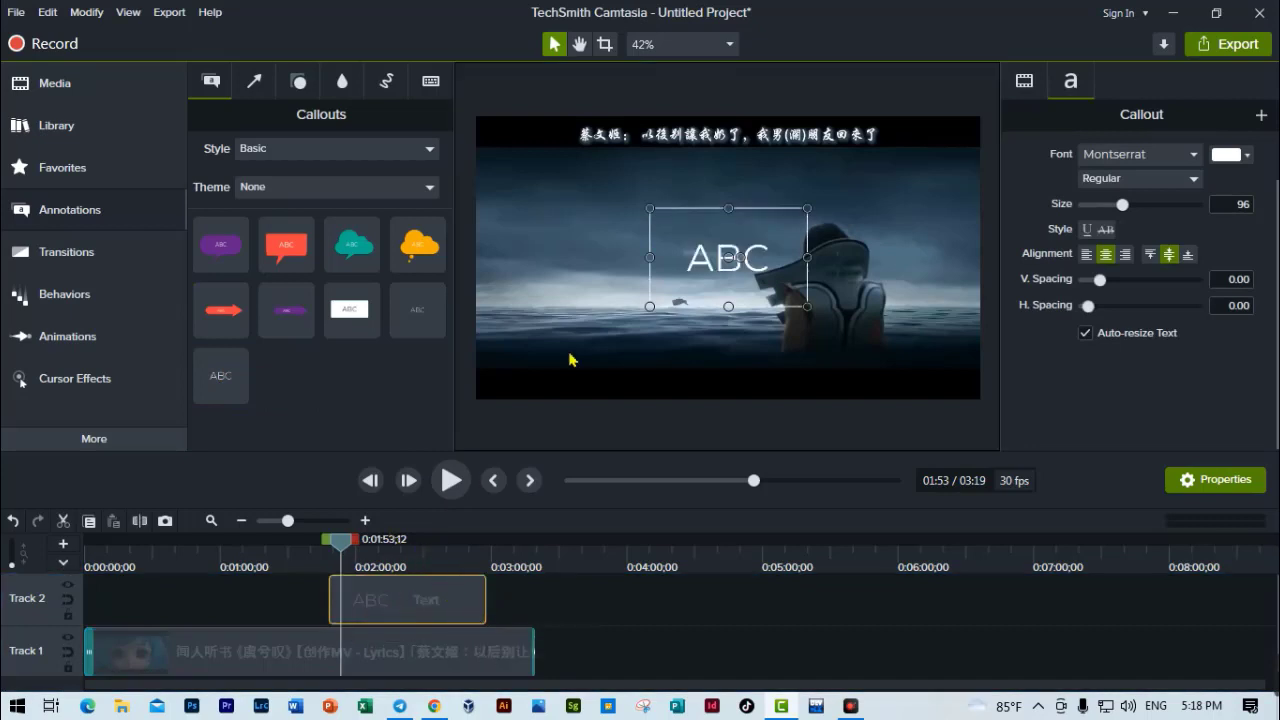
double_click(738, 257)
left_click(766, 257)
key("BackSpace")
key("BackSpace")
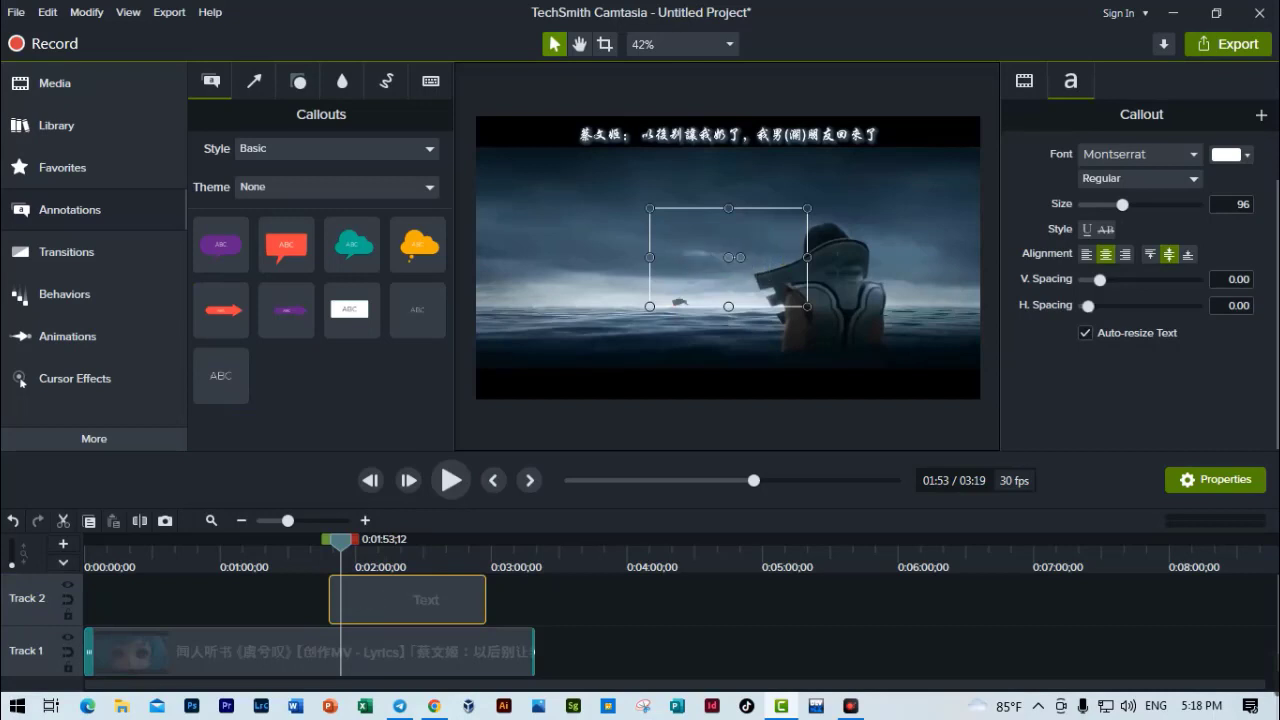
type("Cambodi")
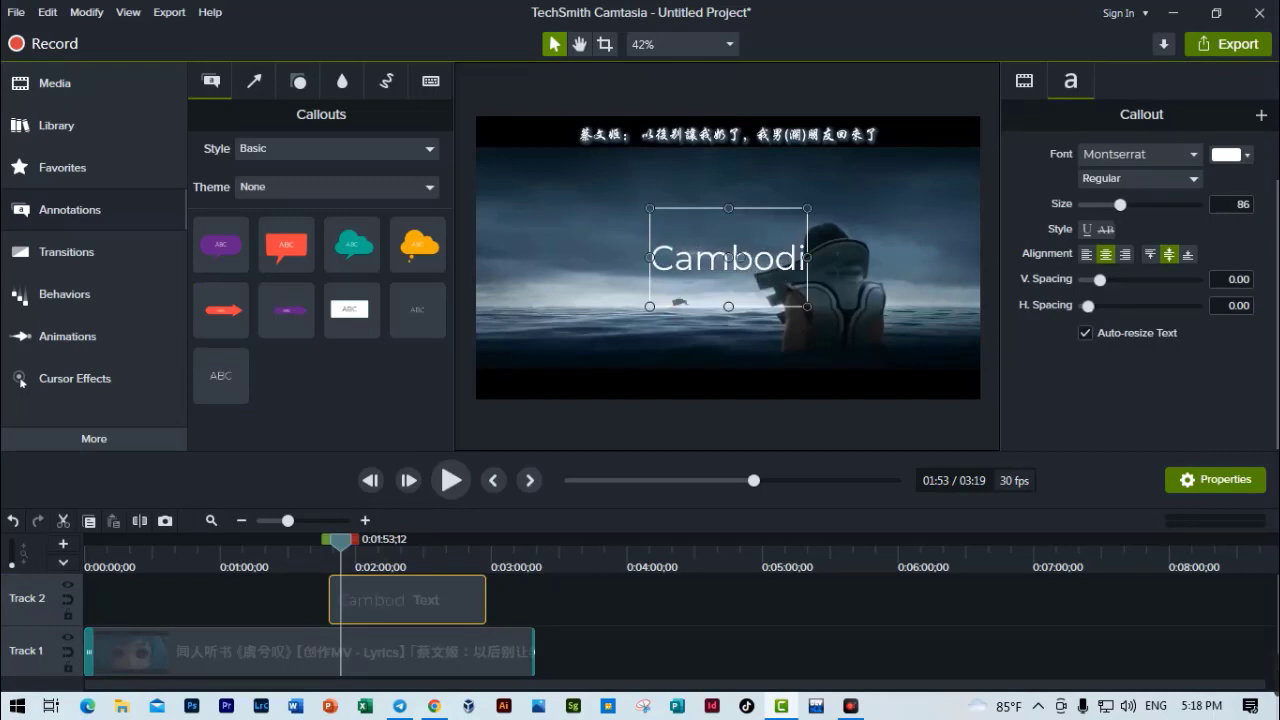
type("a")
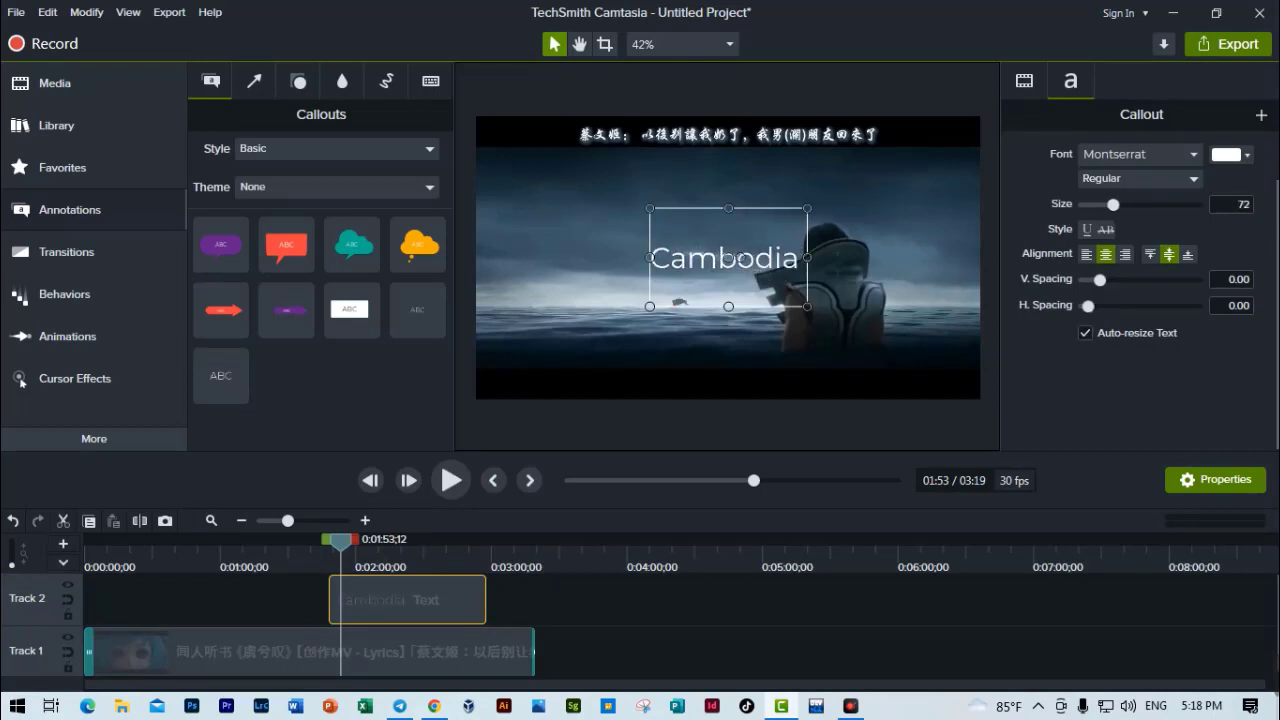
Check the Cambodia callout in the frame, reselect it and bring up the Behaviors gallery
left_click(858, 312)
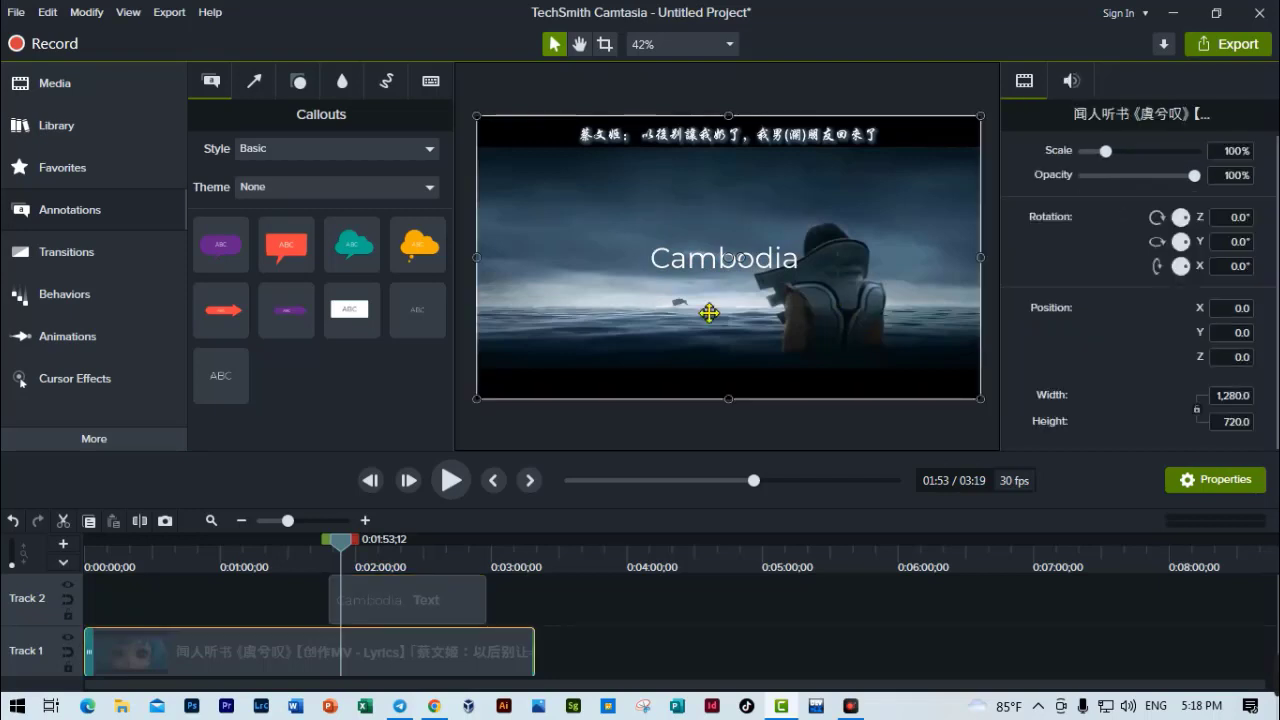
left_click(720, 260)
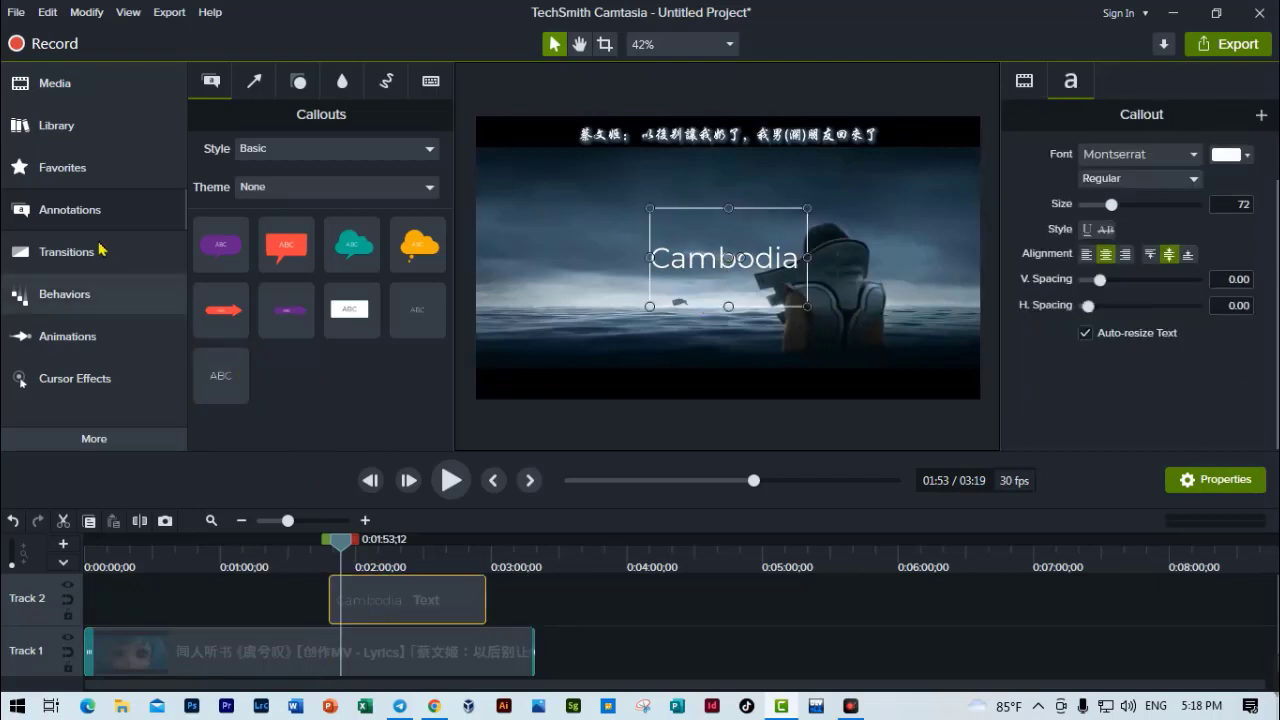
left_click(67, 254)
left_click(62, 306)
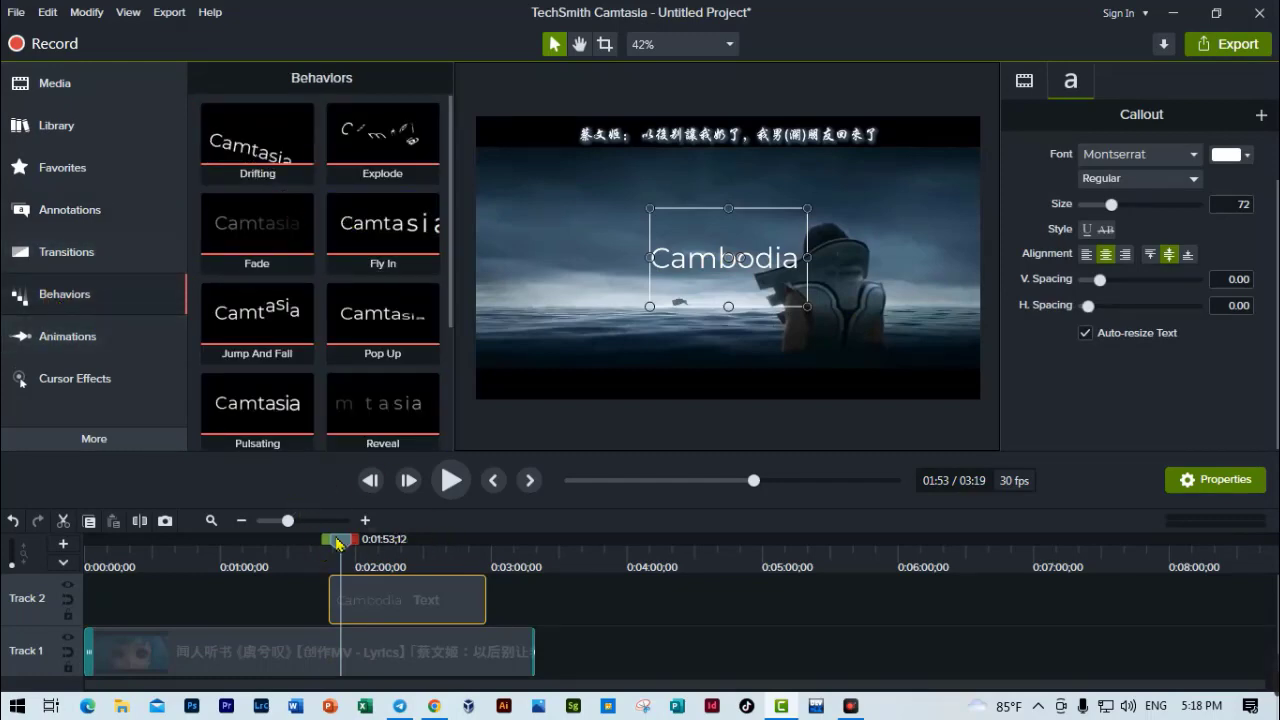
Play back from just before the Cambodia callout to review it without animation
left_click_drag(341, 542, 318, 541)
key("space")
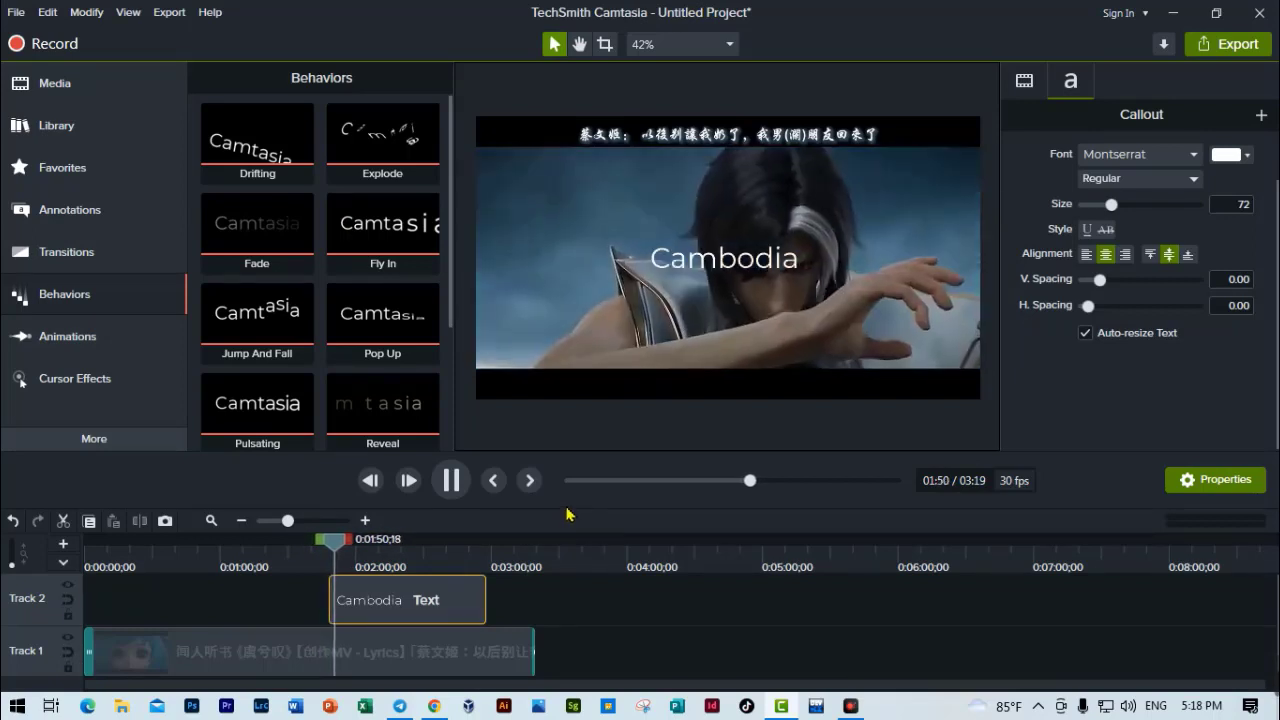
key("space")
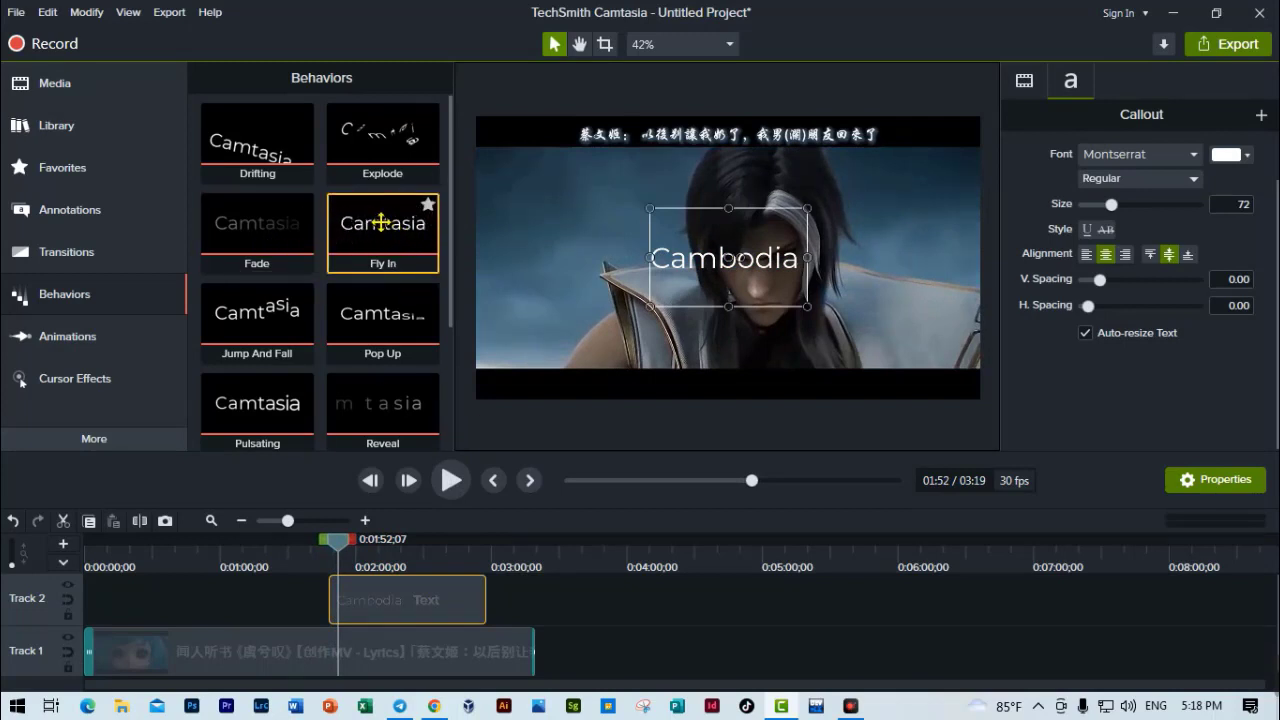
Apply the Fly In behavior to the Cambodia clip and preview it from 01:43
mouse_move(381, 223)
left_mouse_down()
mouse_move(404, 602)
mouse_move(391, 594)
left_mouse_up()
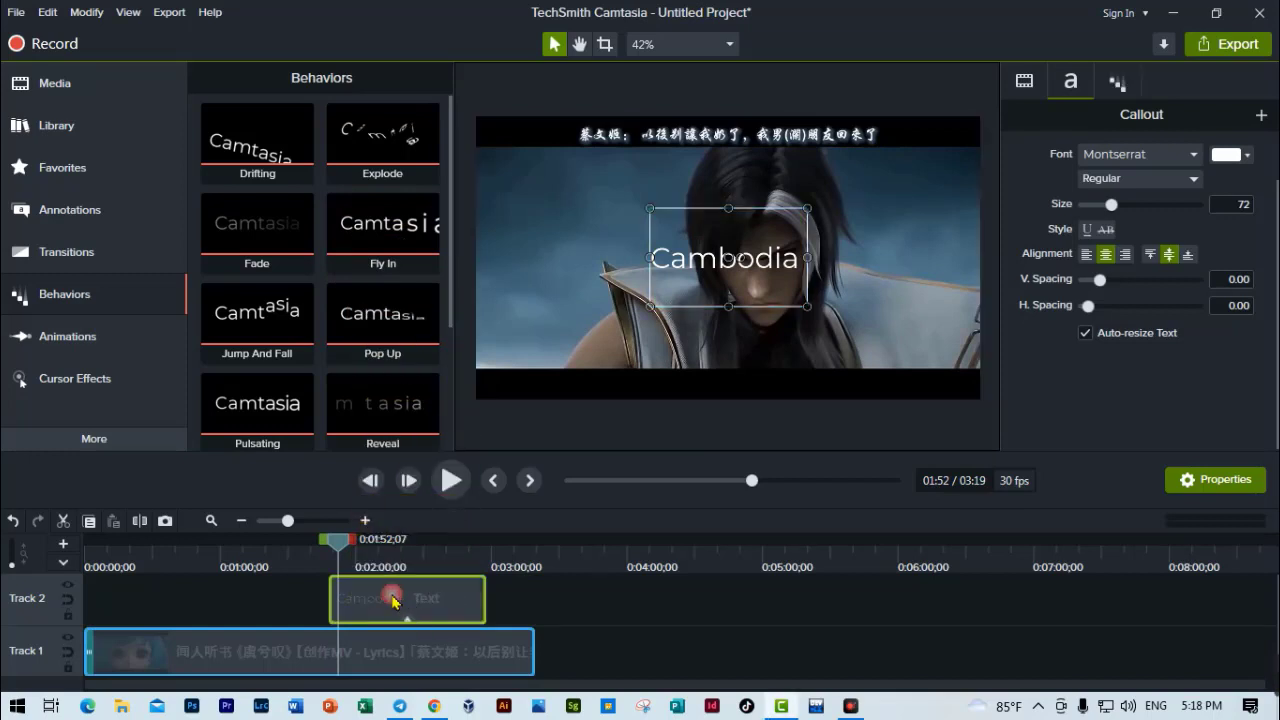
left_click(316, 541)
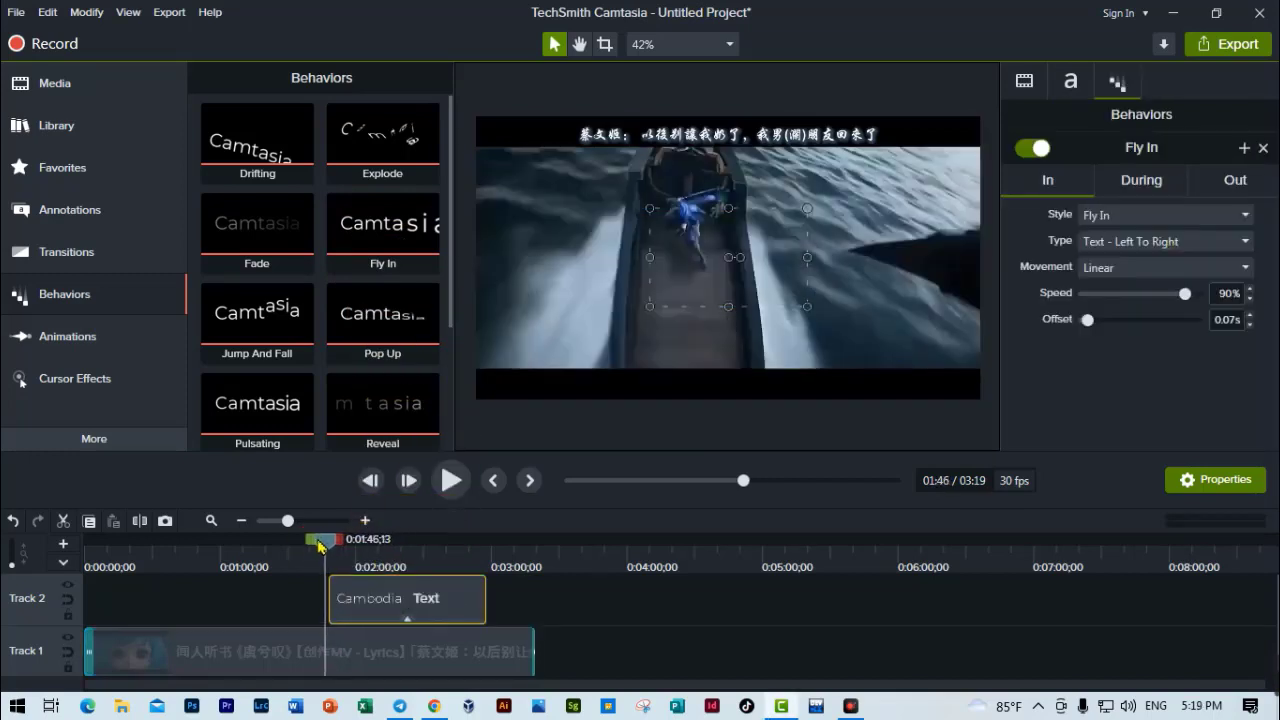
key("space")
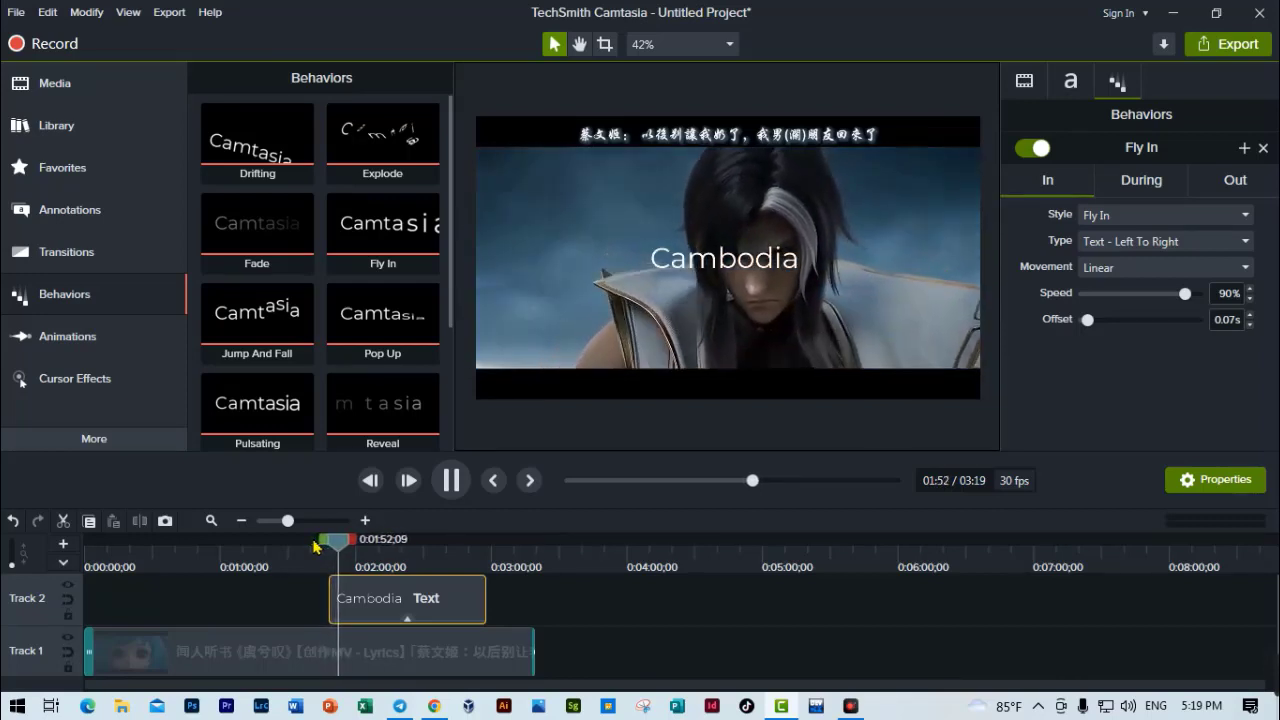
key("space")
mouse_move(400, 609)
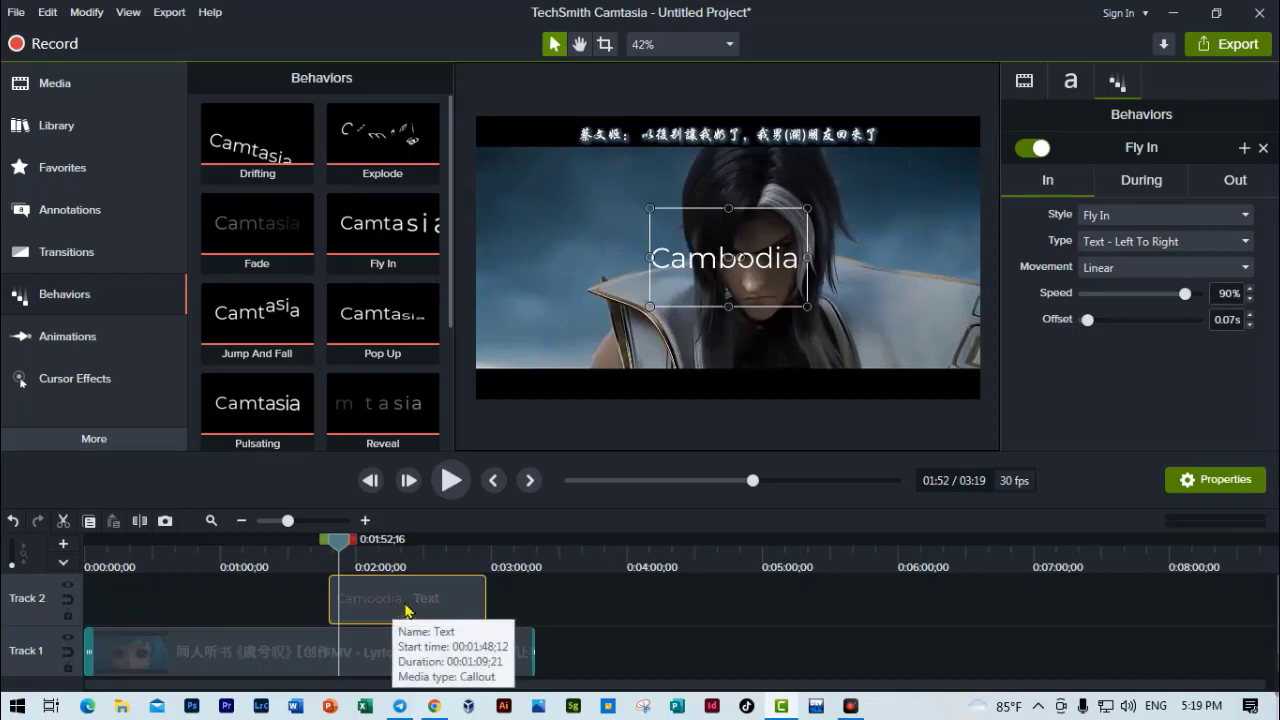
scroll(420, 350, "down", 1)
scroll(400, 330, "down", 1)
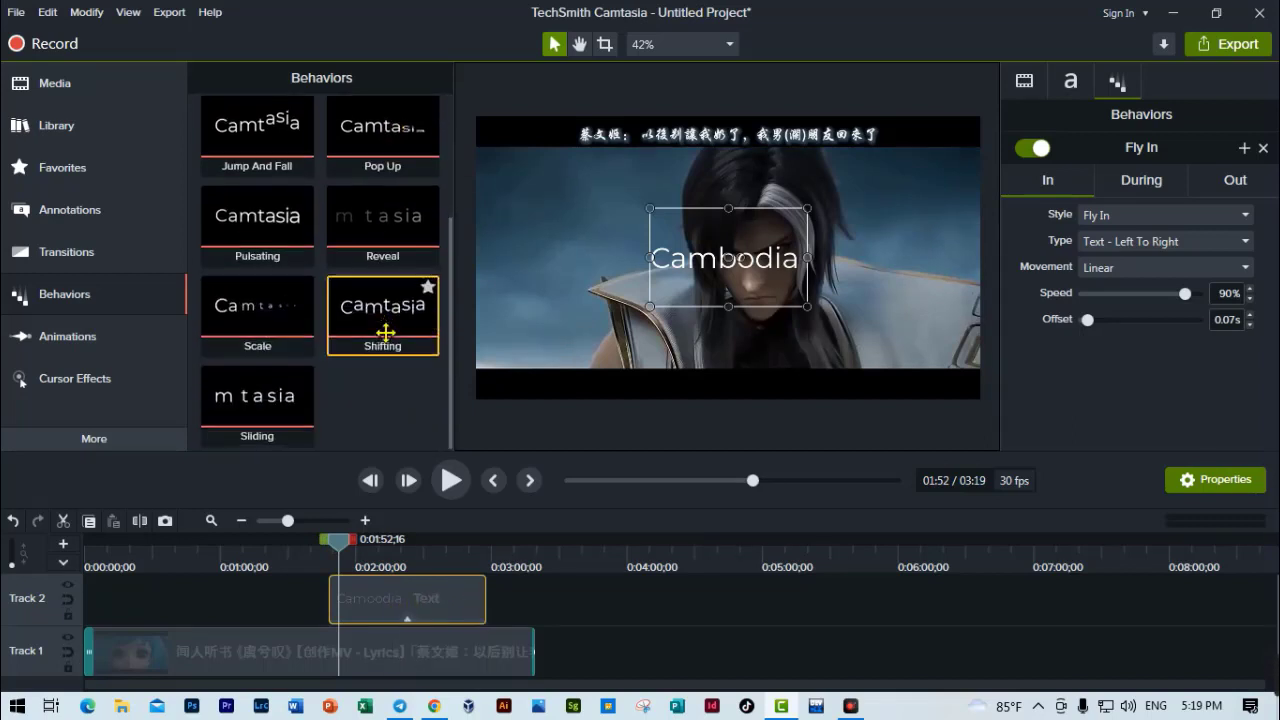
Swap the Cambodia clip's Fly In for the Scale behavior and extend the clip back to 0:00
right_click(409, 625)
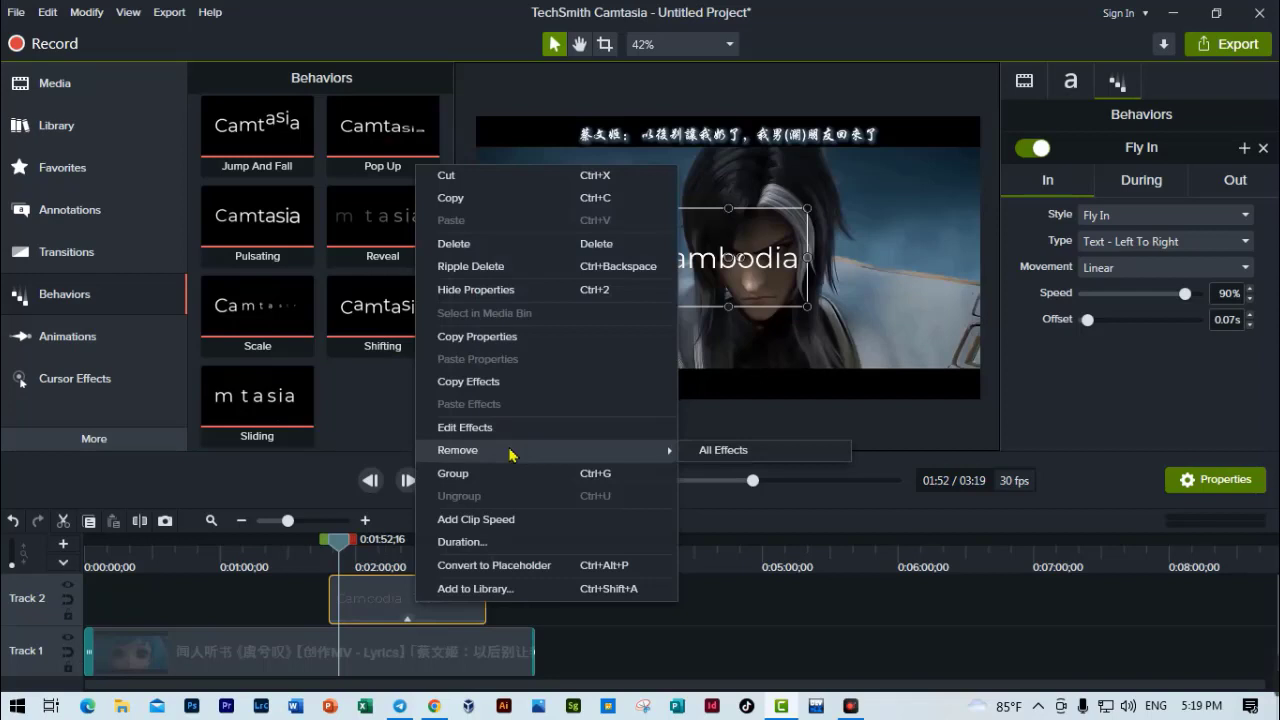
left_click(716, 451)
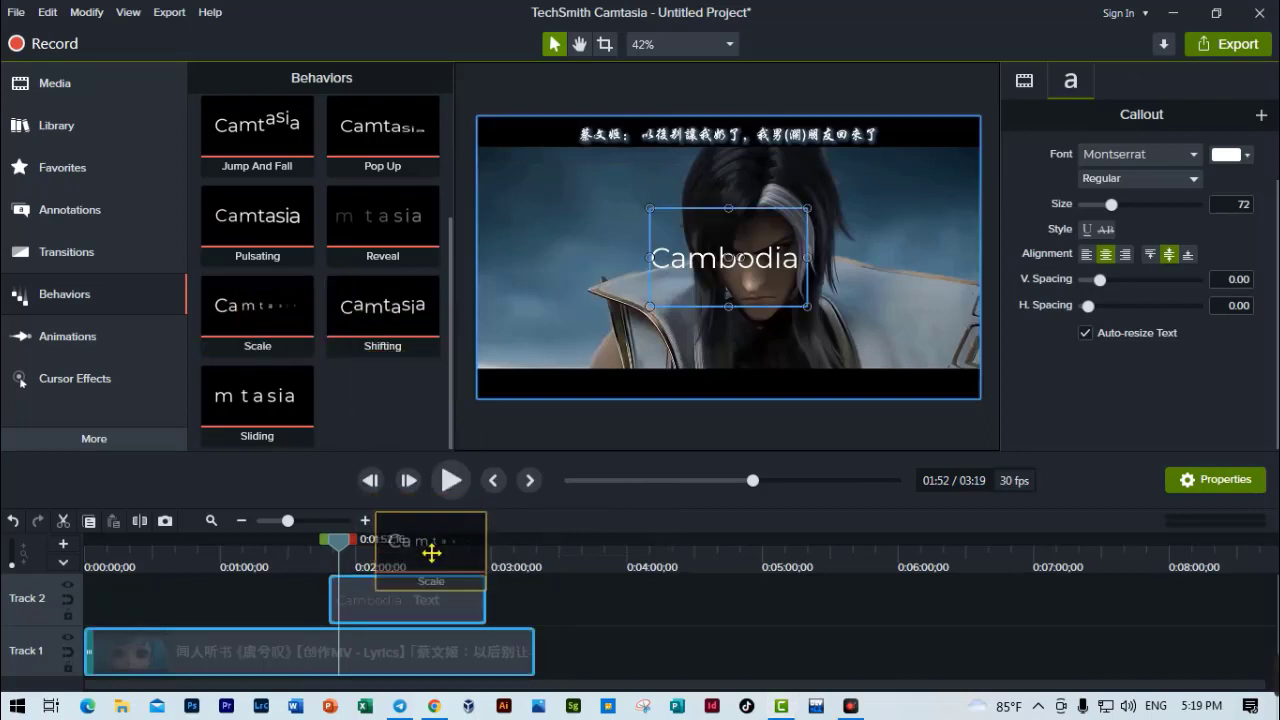
left_click_drag(247, 305, 415, 600)
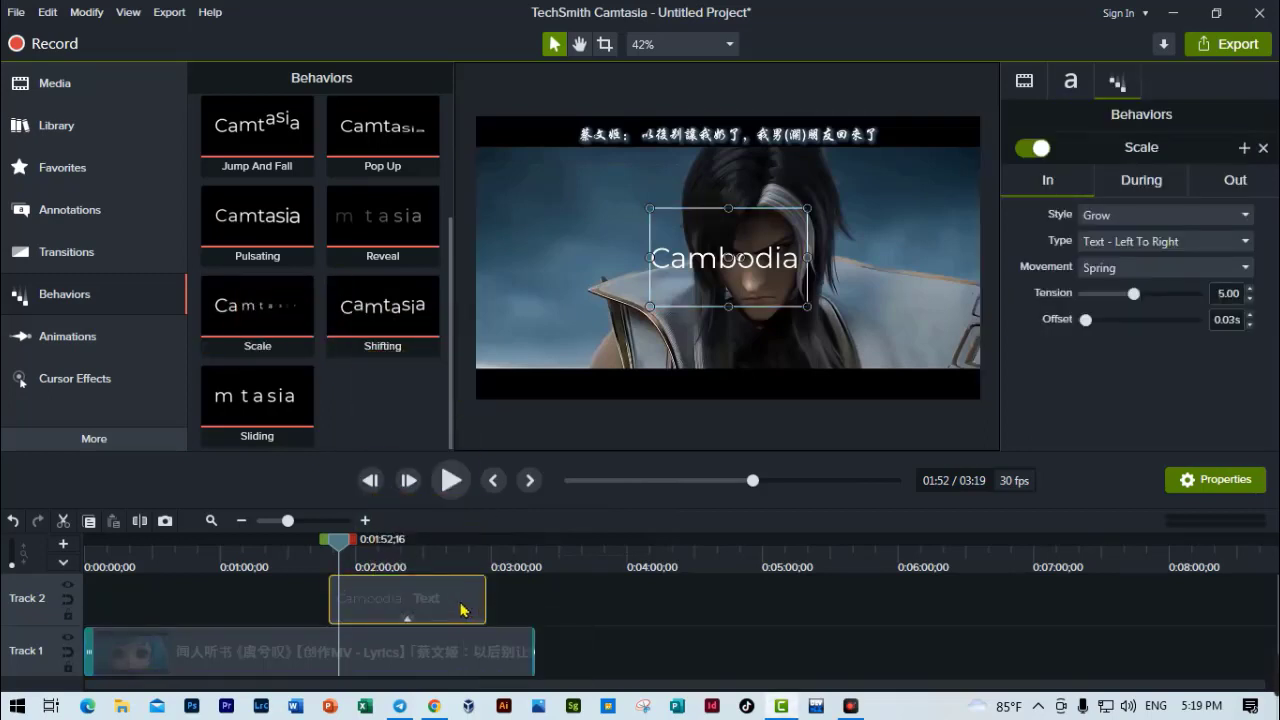
mouse_move(473, 608)
left_mouse_down()
mouse_move(185, 607)
mouse_move(532, 598)
left_mouse_up()
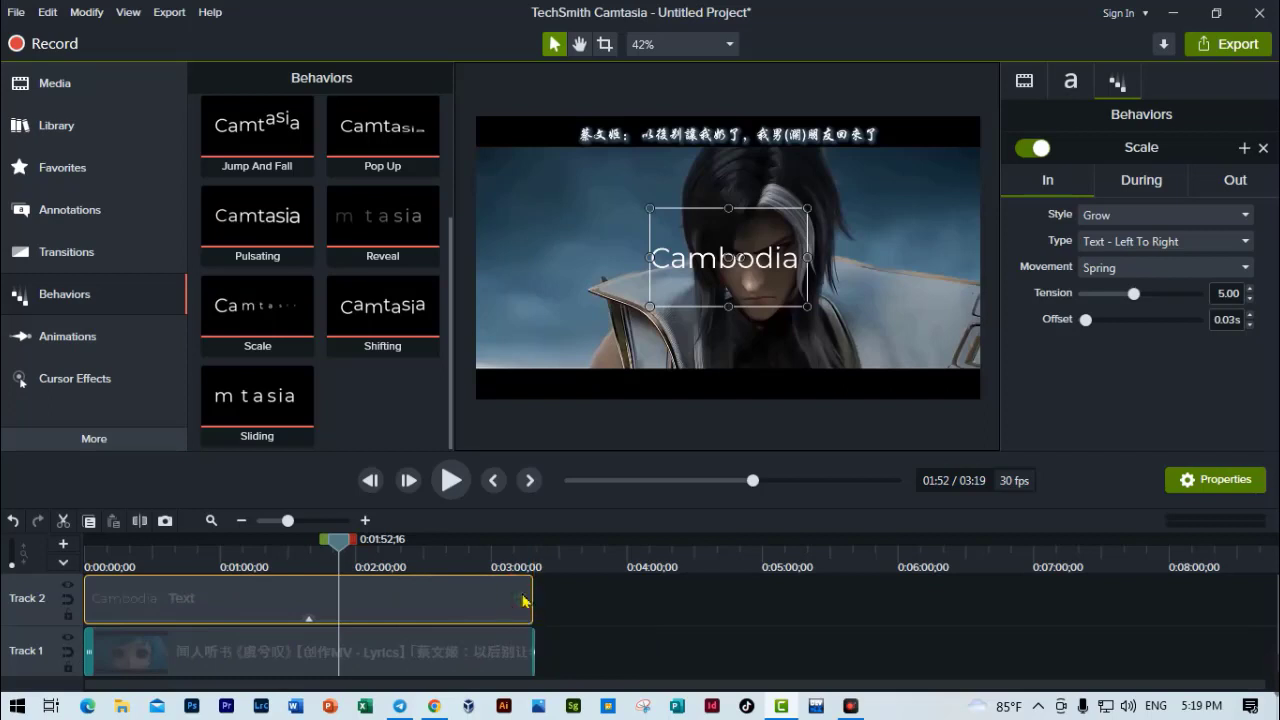
left_click_drag(344, 543, 60, 545)
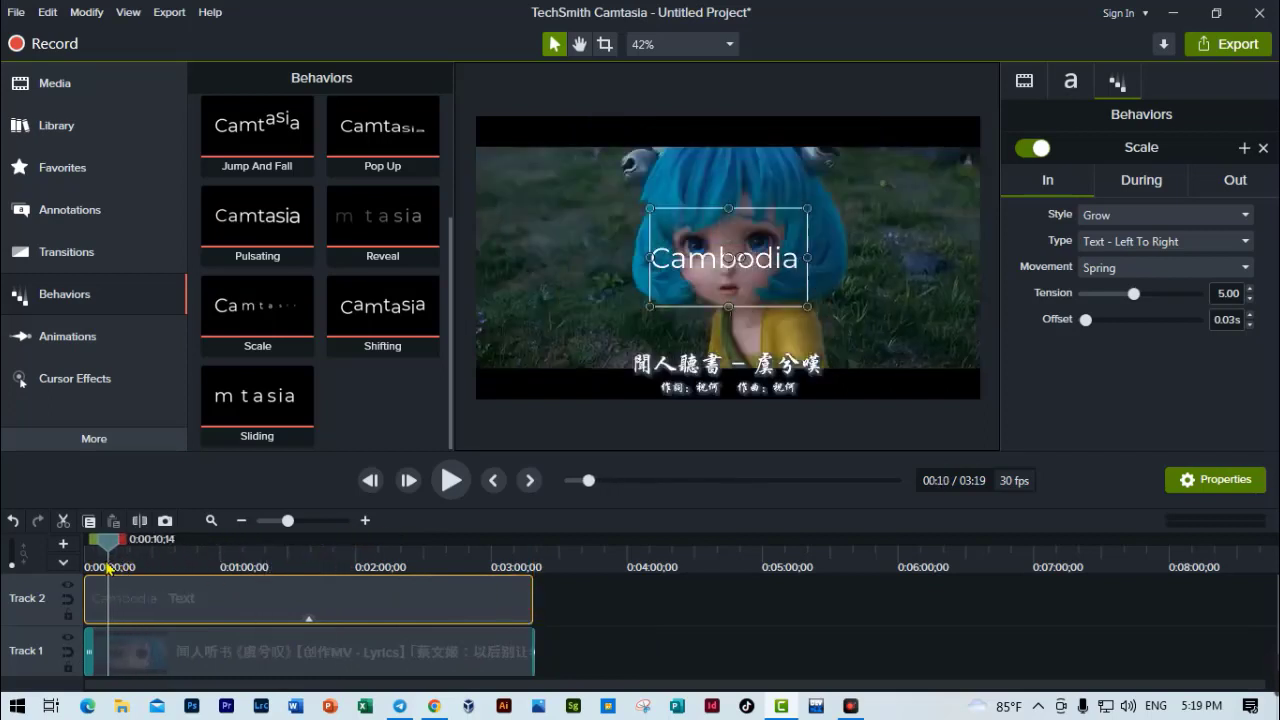
Trim the Cambodia clip to end around 0:14 and preview its animation from 0:00
key("space")
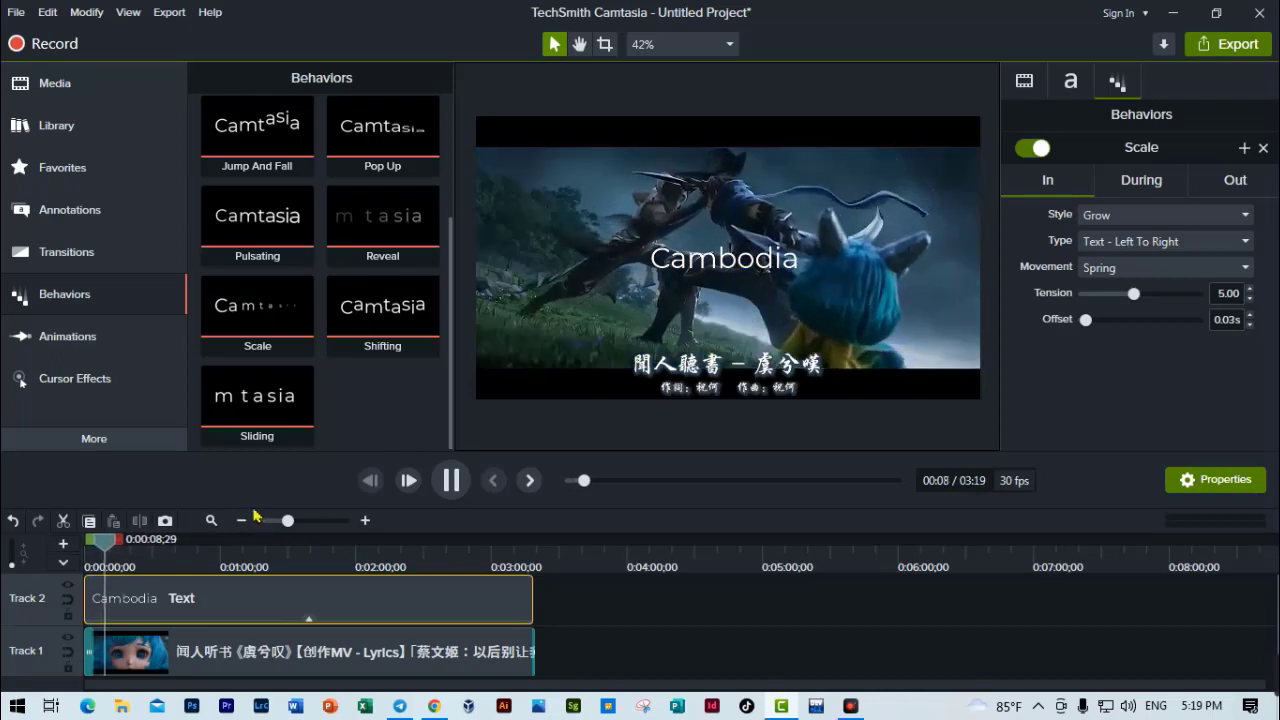
left_click(277, 582)
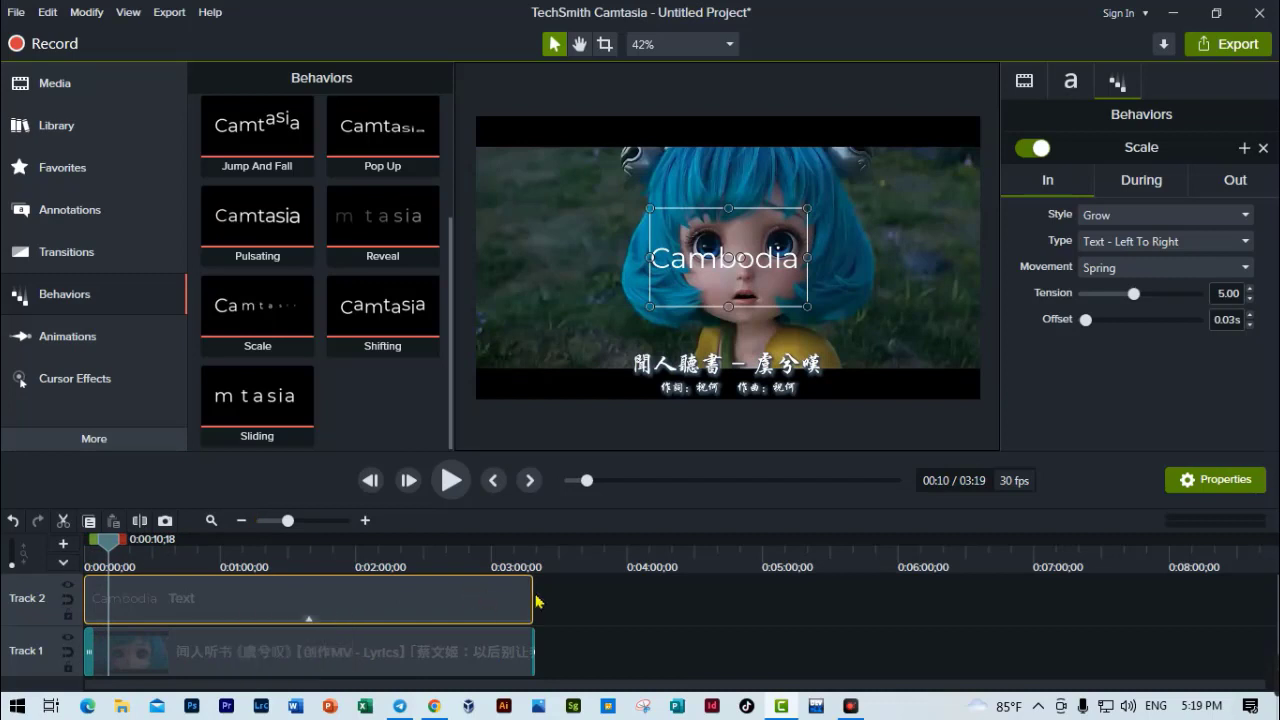
left_click_drag(528, 596, 147, 605)
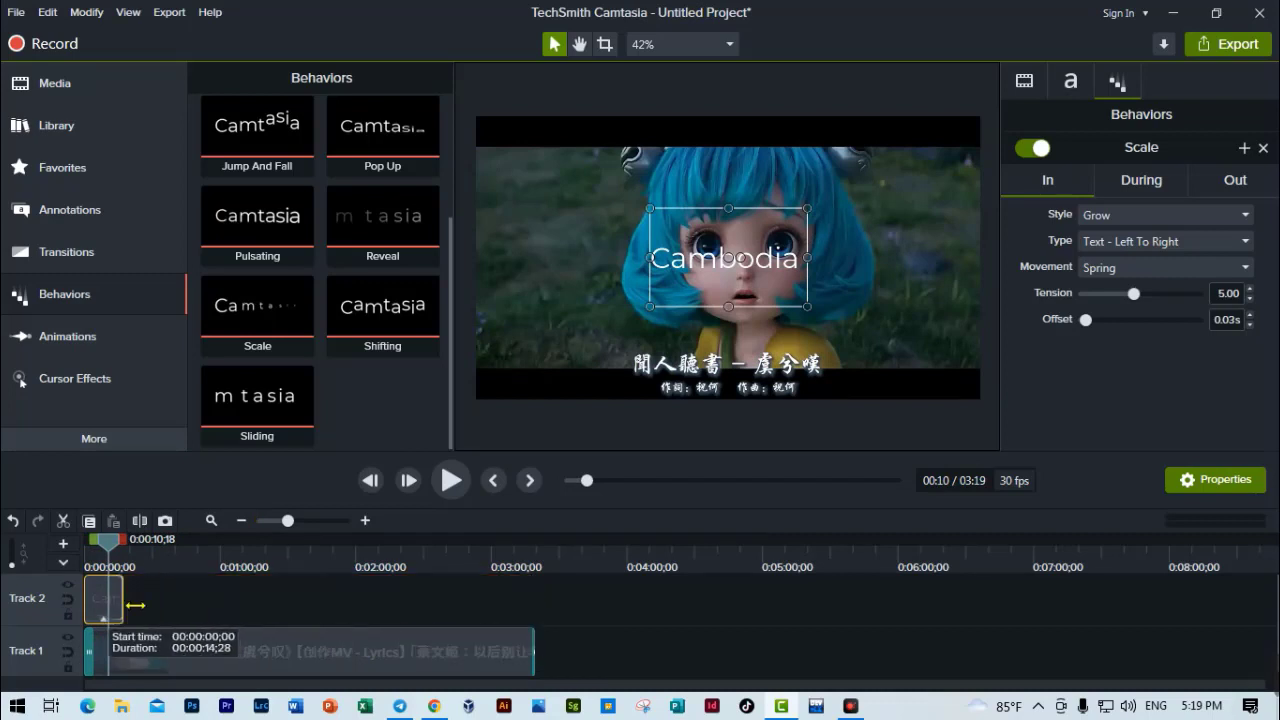
left_click_drag(108, 543, 3, 549)
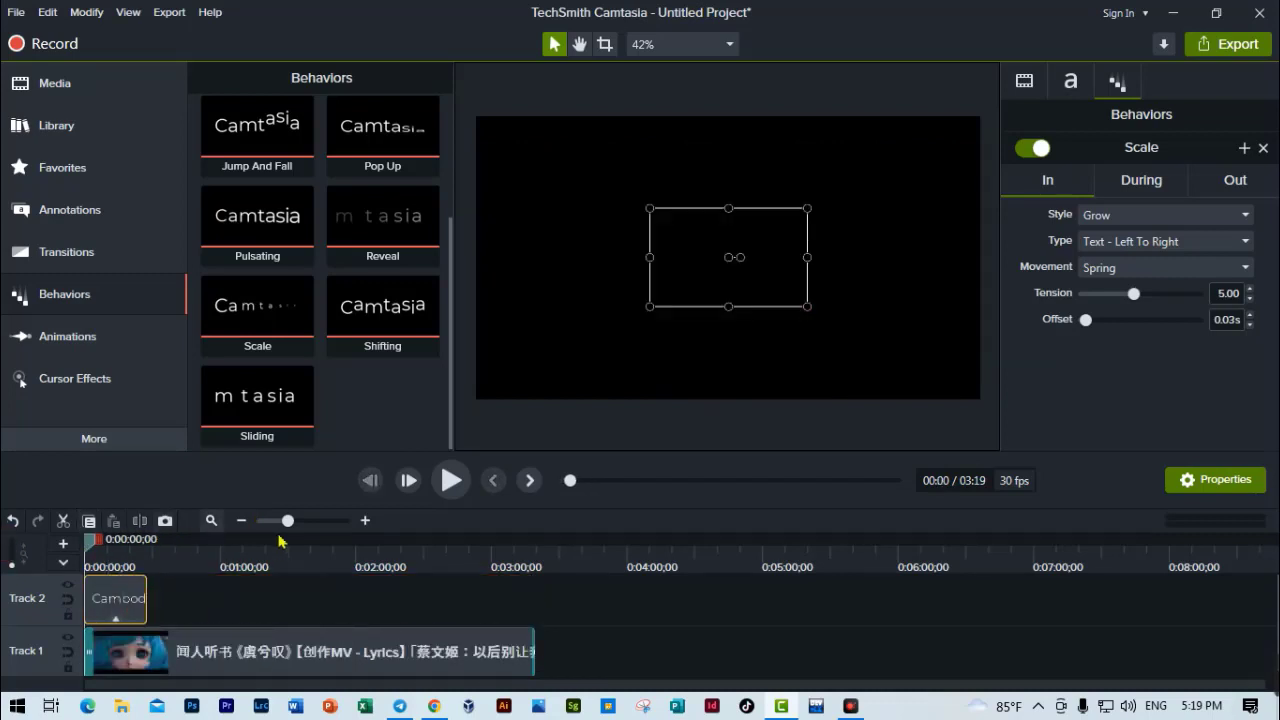
left_click(448, 484)
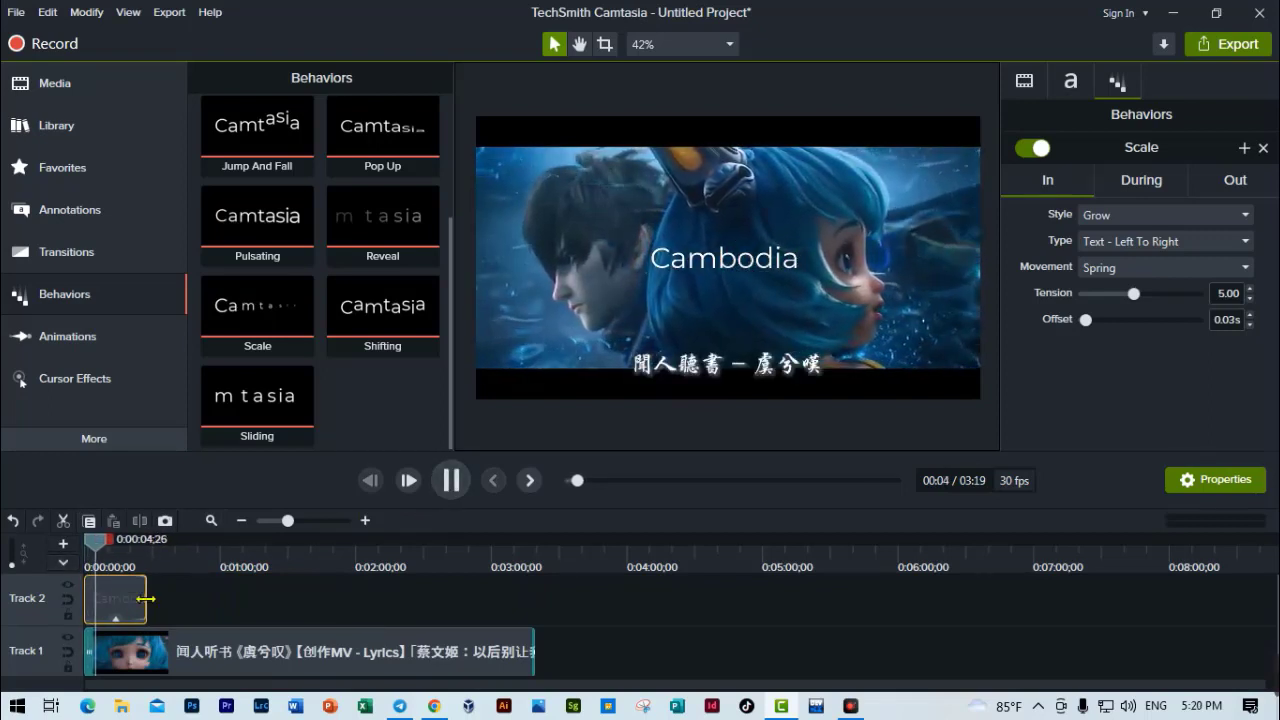
left_click(452, 480)
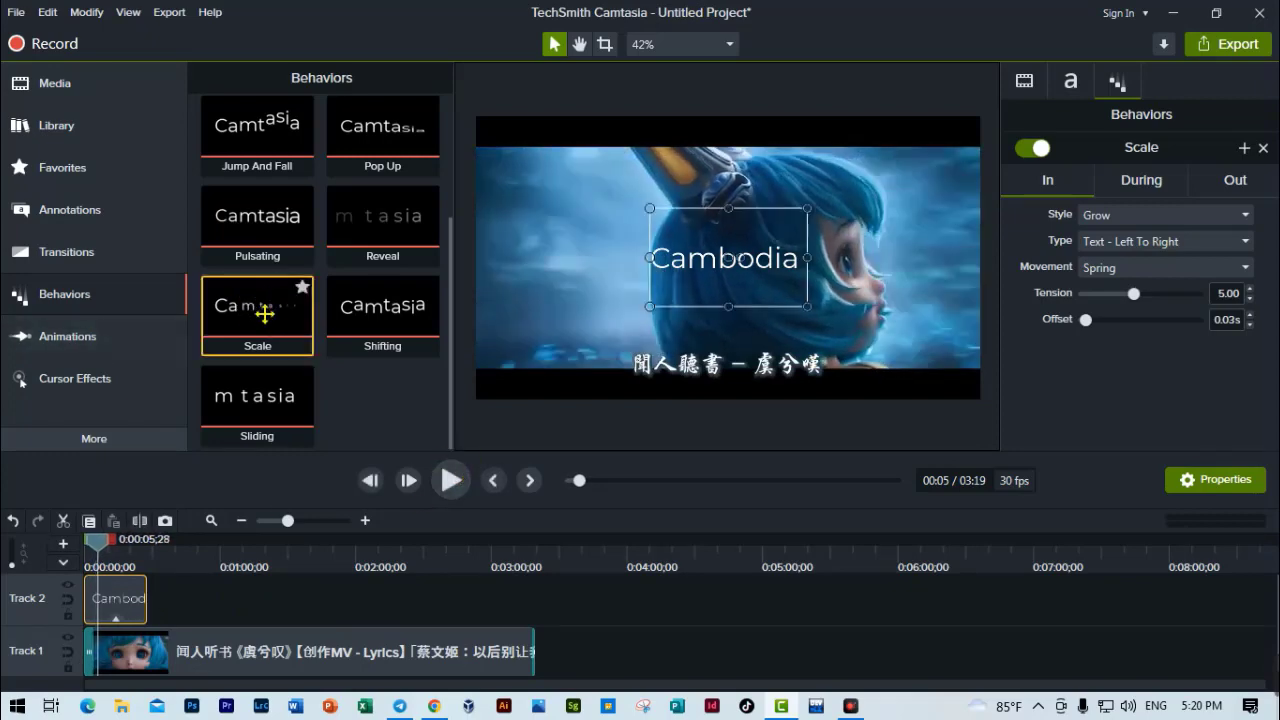
Remove all effects from the short Cambodia clip and apply Reveal, revealing right to left at 88% speed
left_click_drag(271, 313, 111, 601)
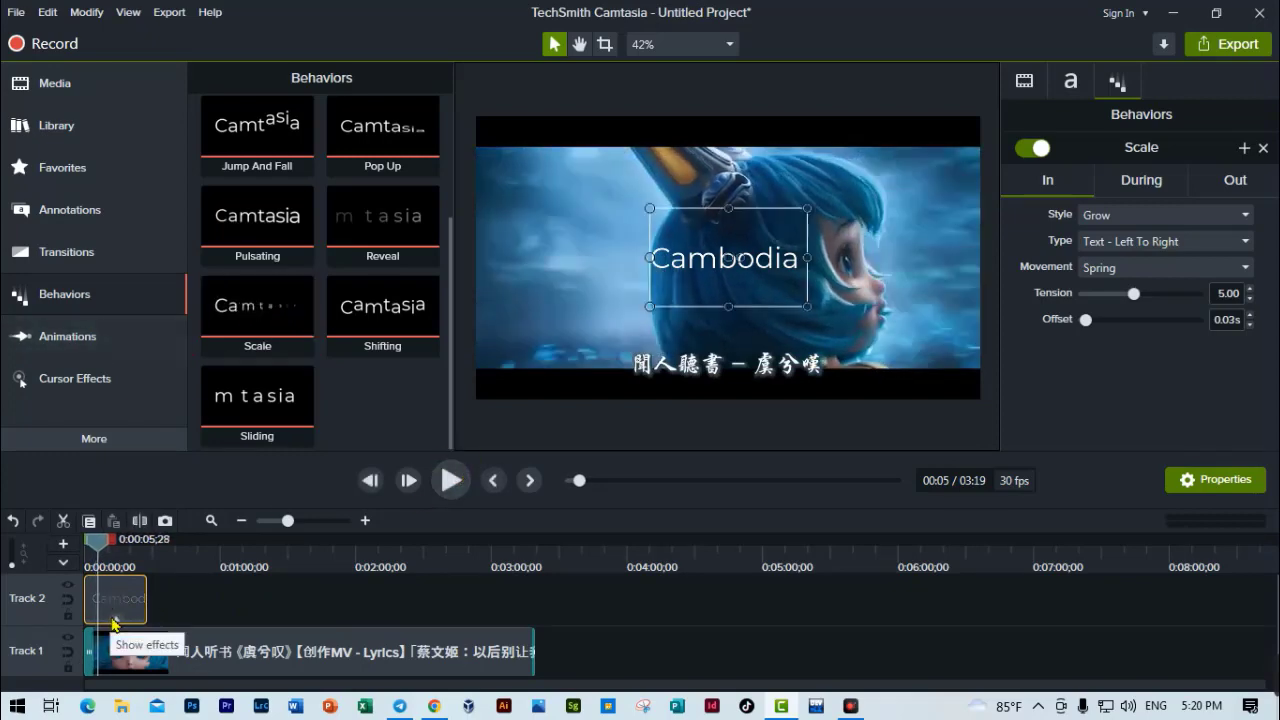
right_click(115, 622)
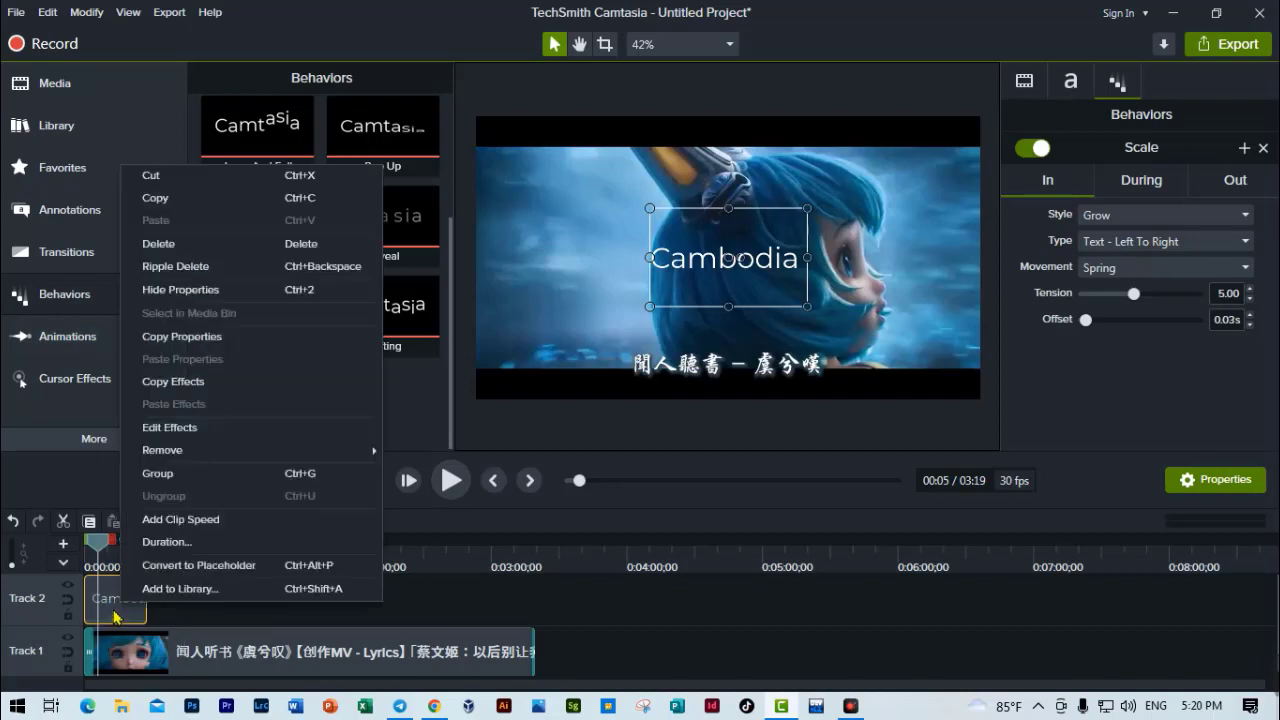
left_click(418, 450)
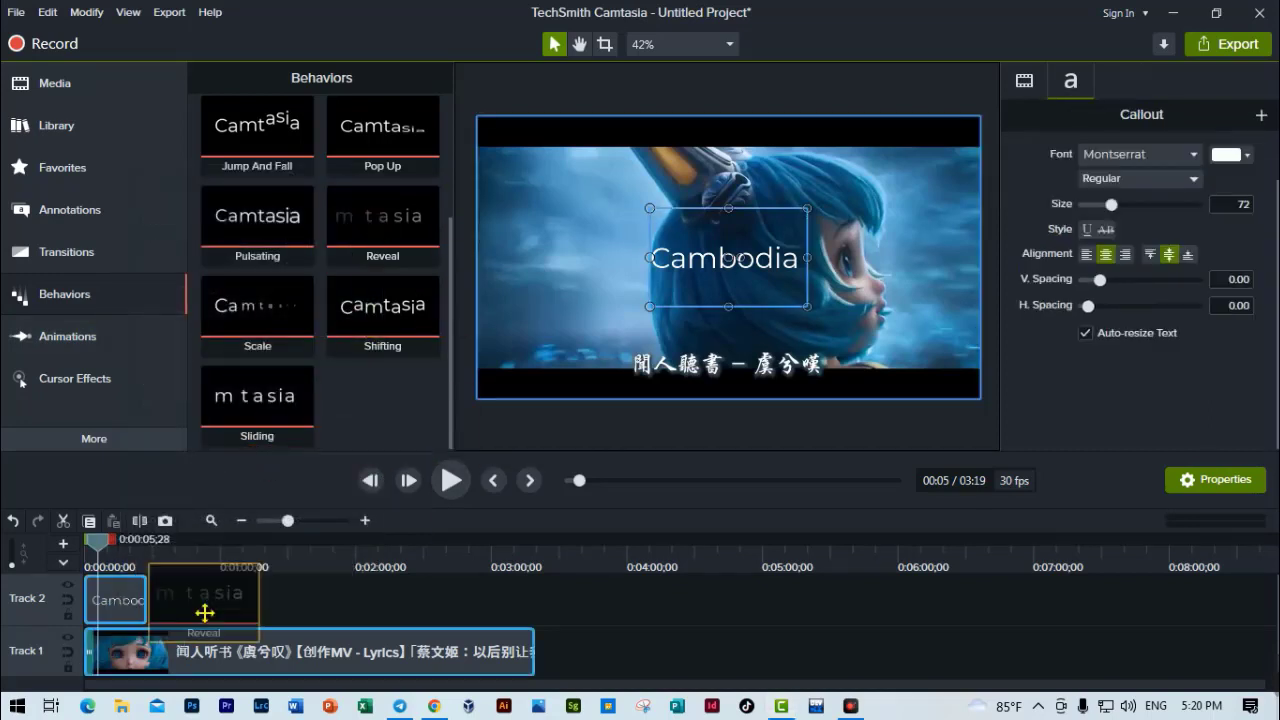
mouse_move(385, 215)
left_mouse_down()
mouse_move(115, 600)
mouse_move(120, 590)
left_mouse_up()
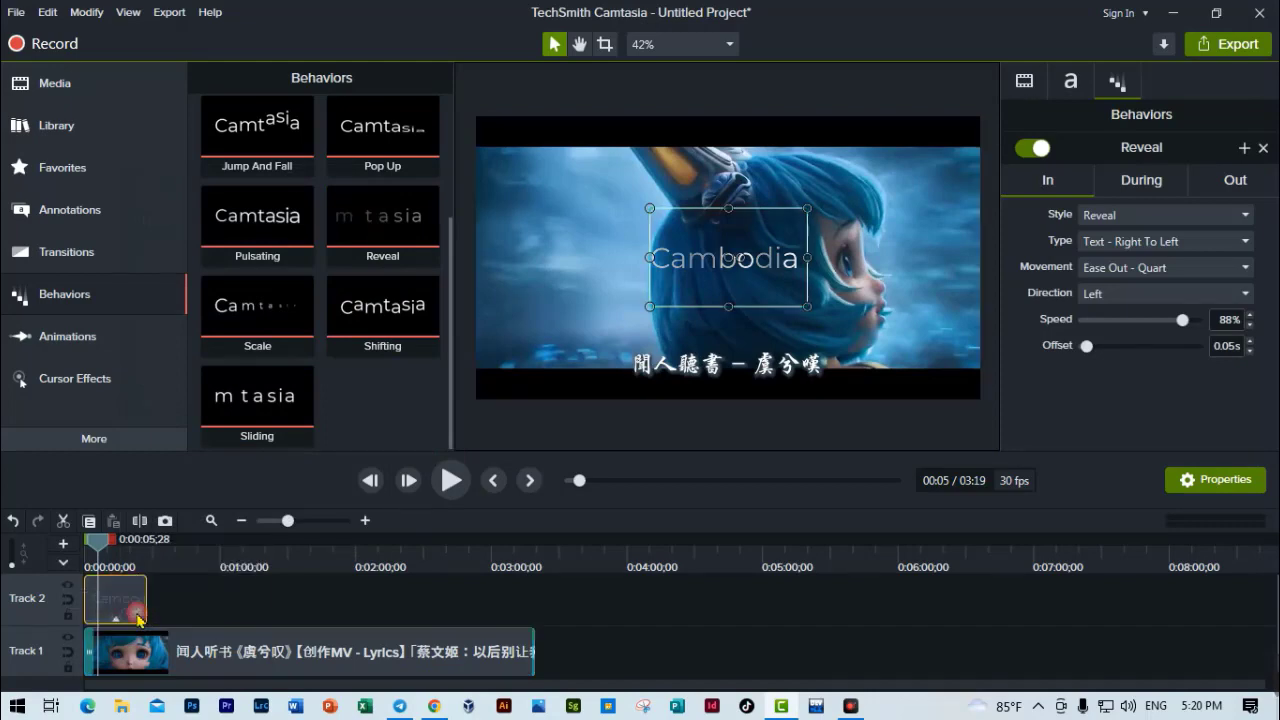
Paste a copy of the Reveal-animated Cambodia clip at about 0:12 on Track 2, then return to 0:00
left_click(282, 592)
left_click(127, 605)
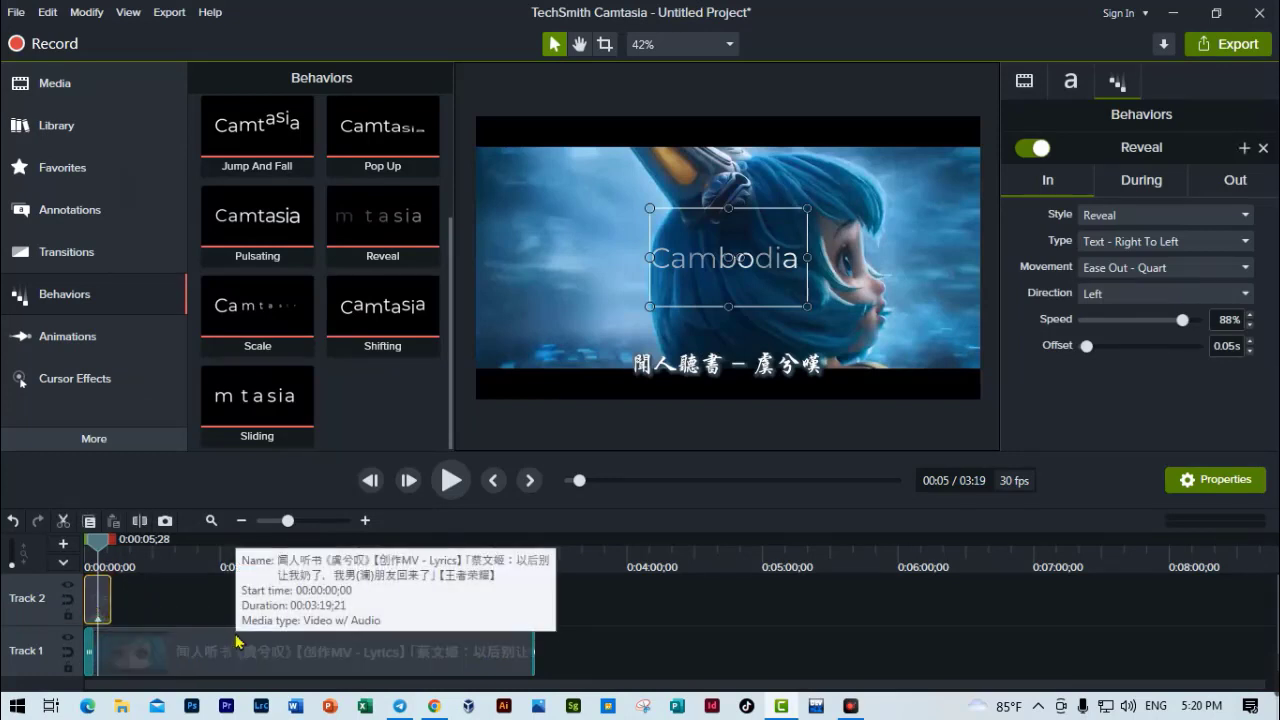
left_click_drag(105, 546, 116, 548)
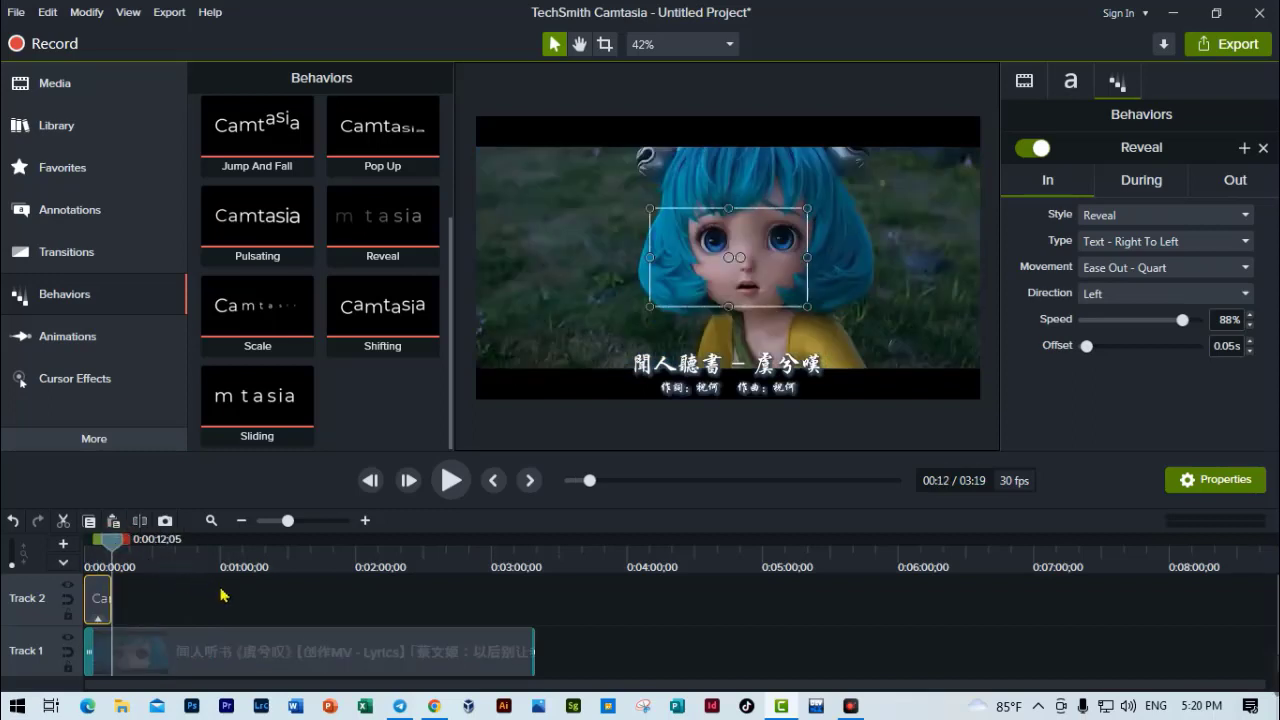
key("ctrl+v")
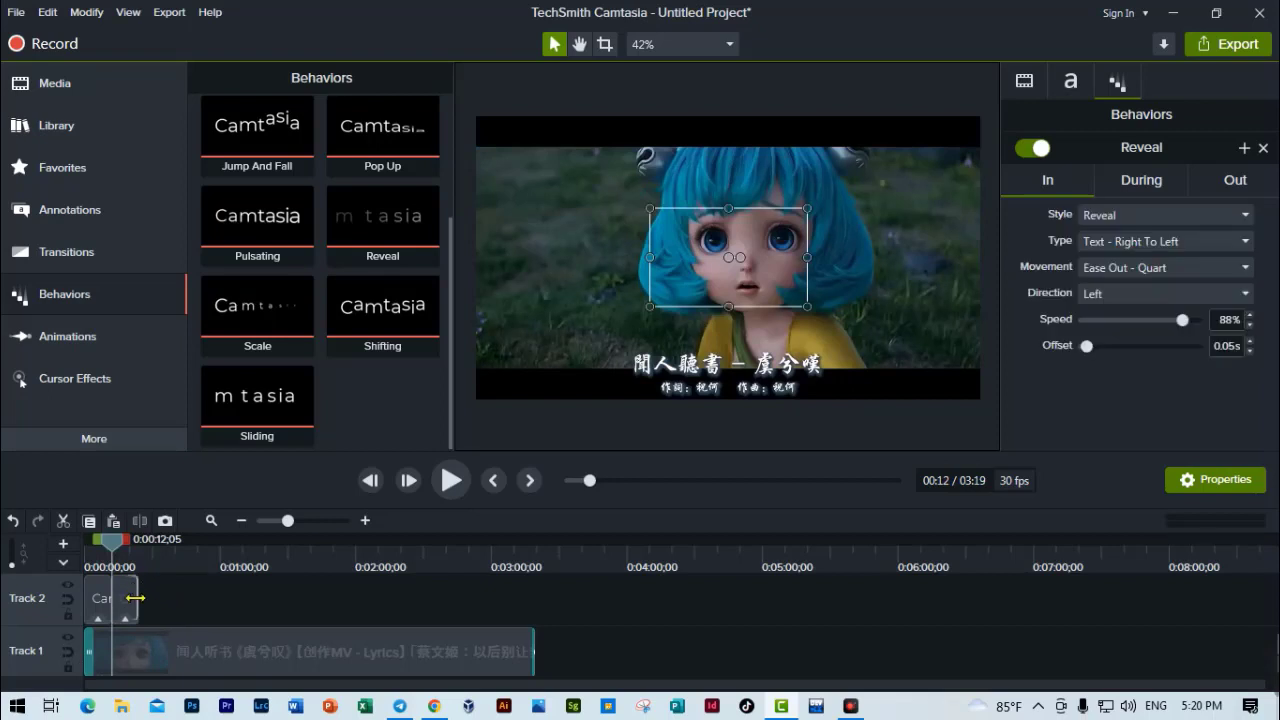
left_click_drag(116, 600, 171, 601)
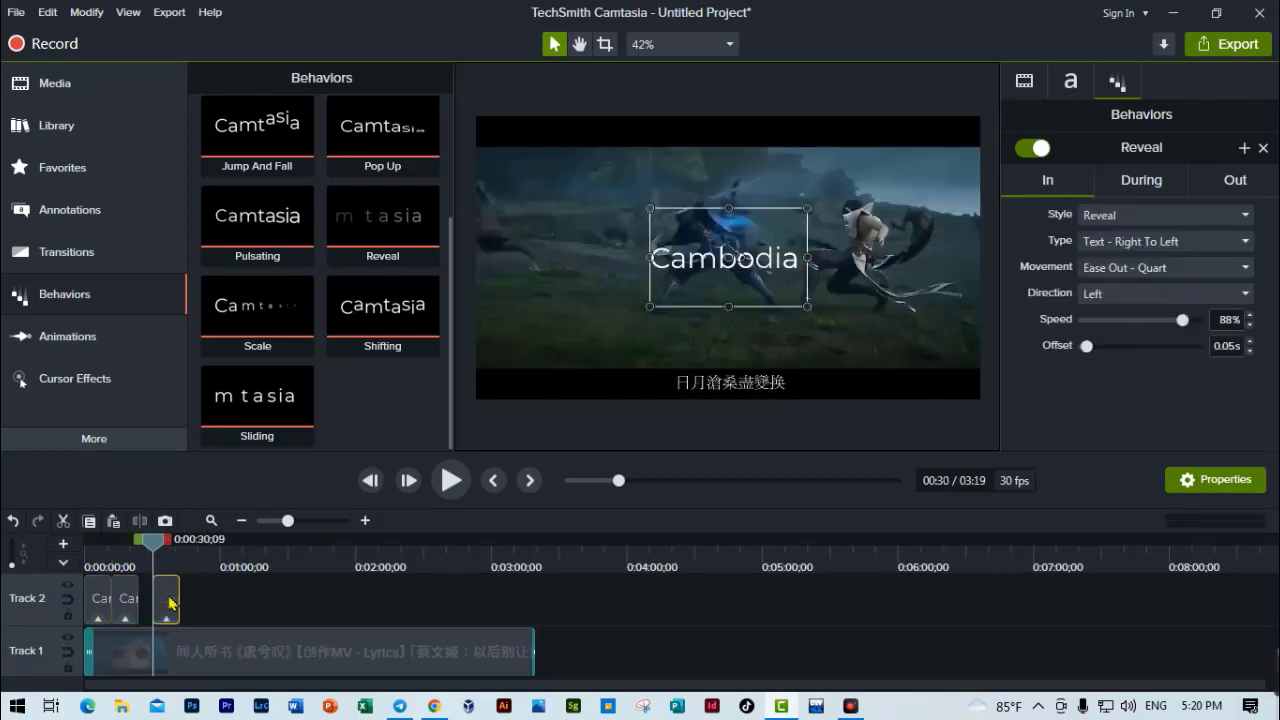
left_click_drag(157, 549, 89, 551)
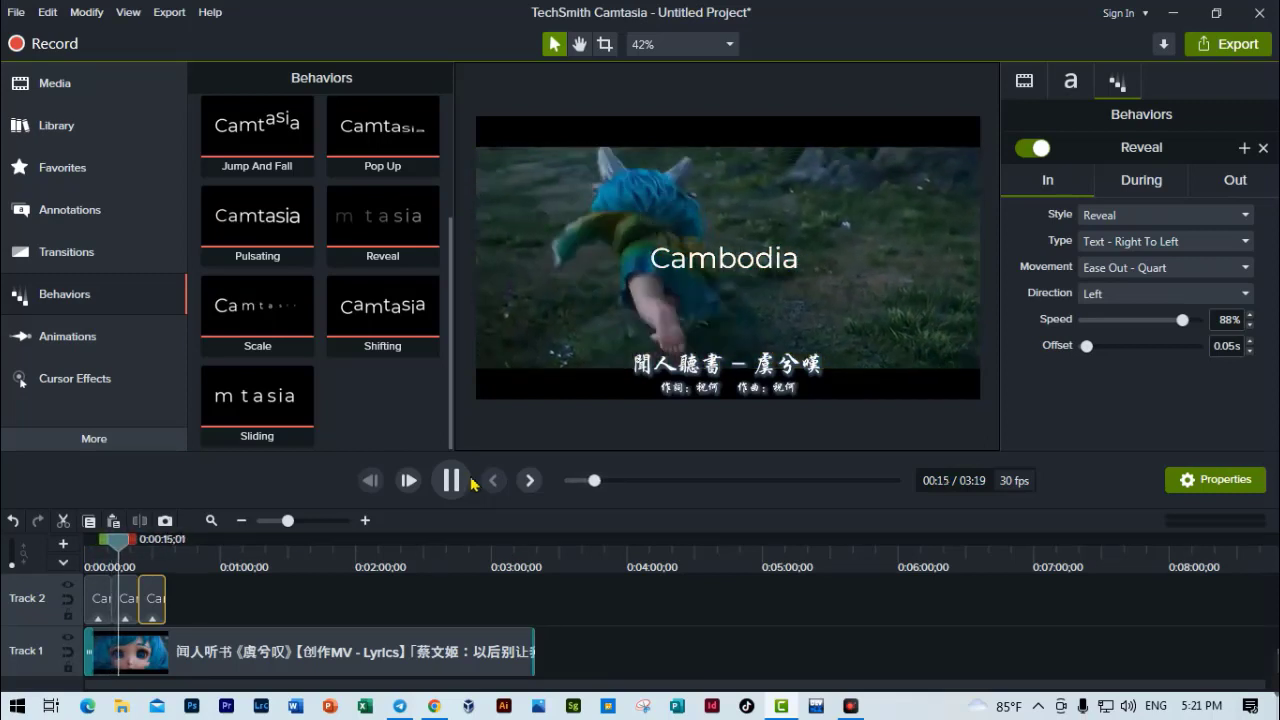
Shorten the first and third Cambodia clips and line the second and third up after the first
left_click(313, 521)
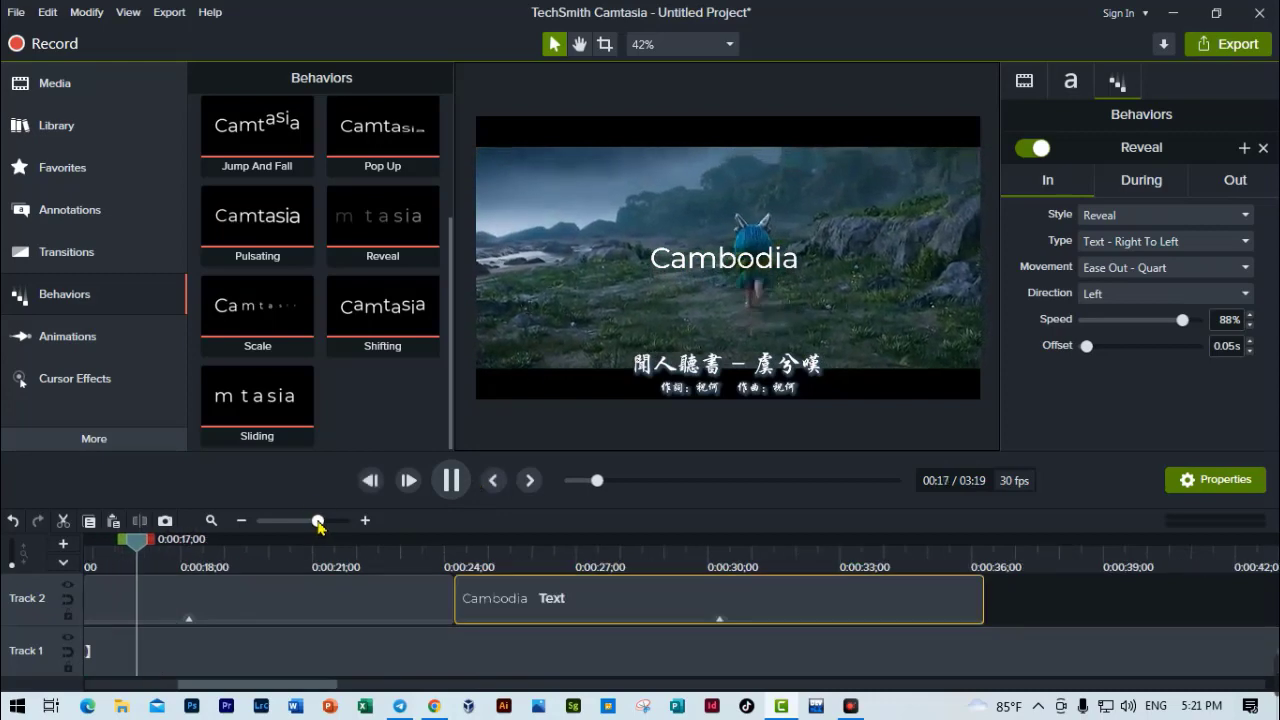
left_click(302, 521)
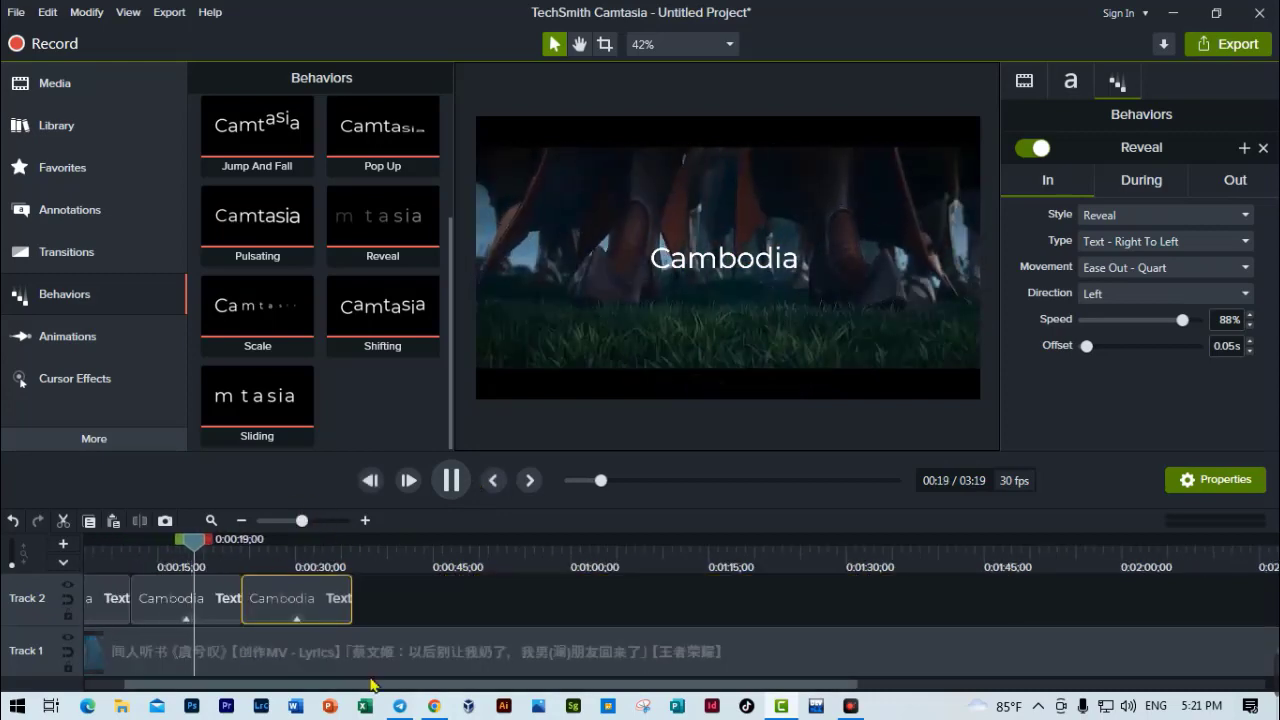
left_click_drag(240, 684, 195, 682)
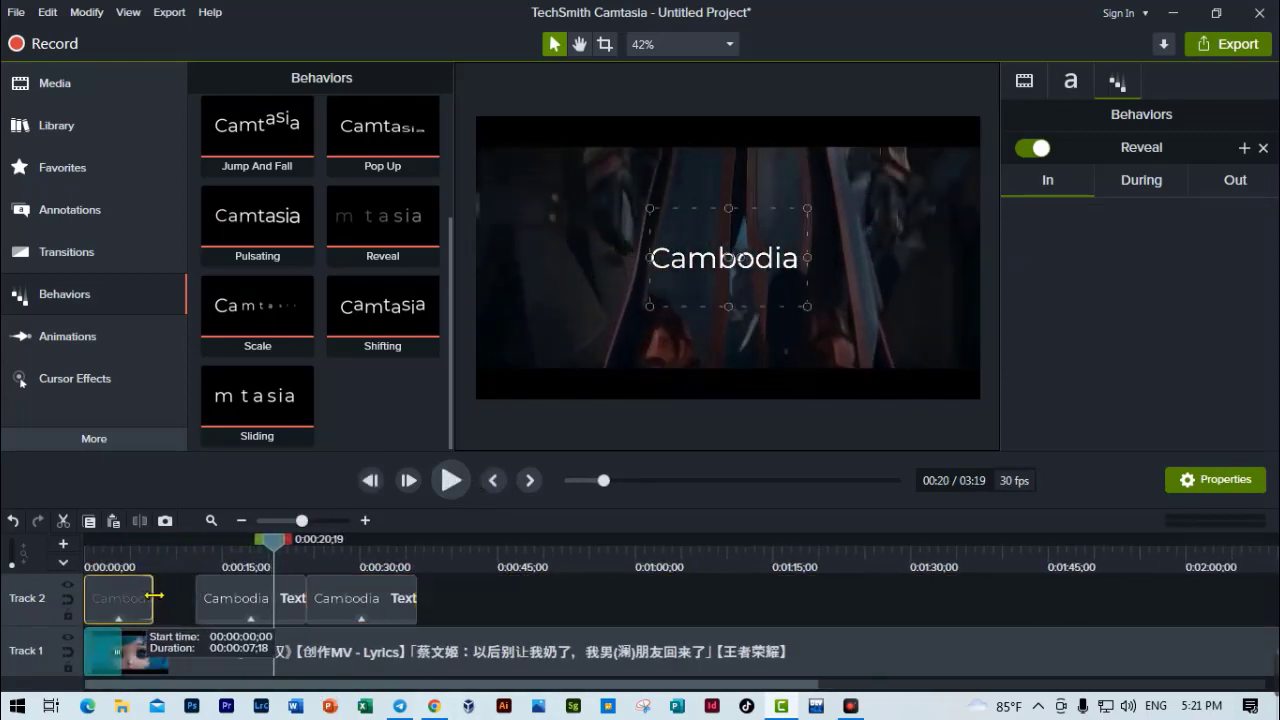
left_click_drag(195, 598, 147, 598)
left_click_drag(297, 605, 190, 591)
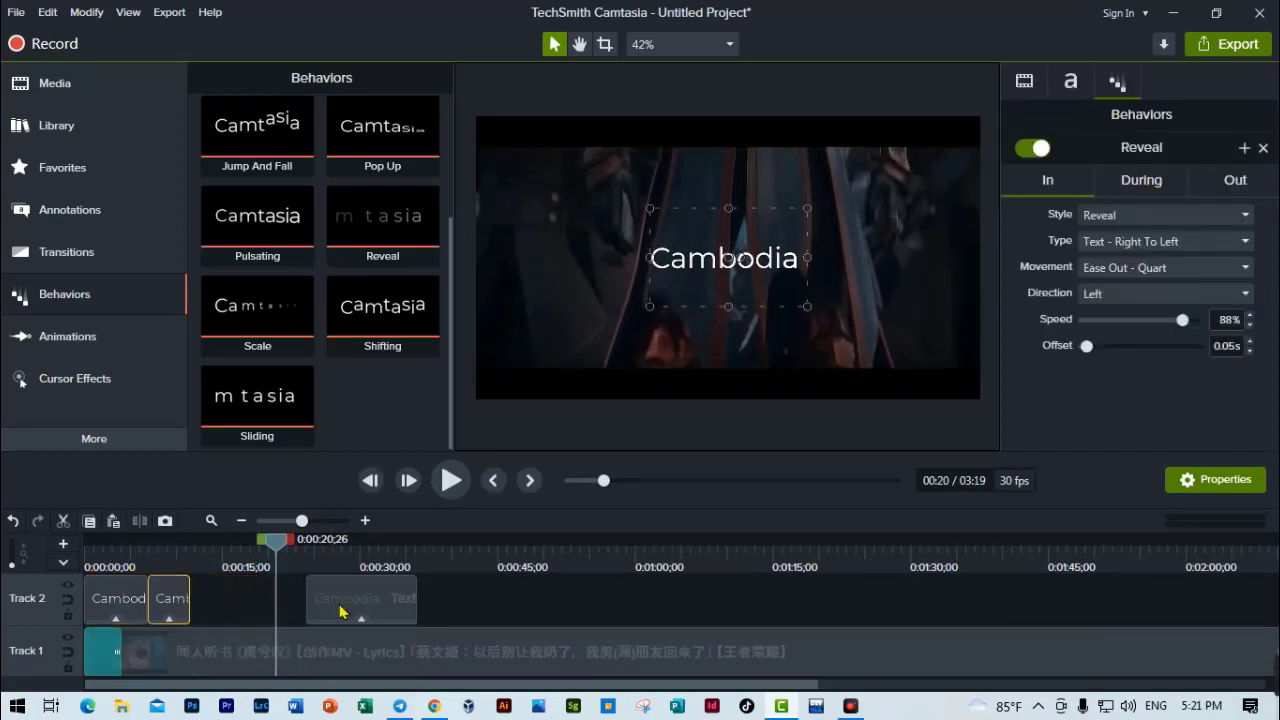
left_click_drag(328, 601, 214, 601)
left_click_drag(295, 595, 242, 598)
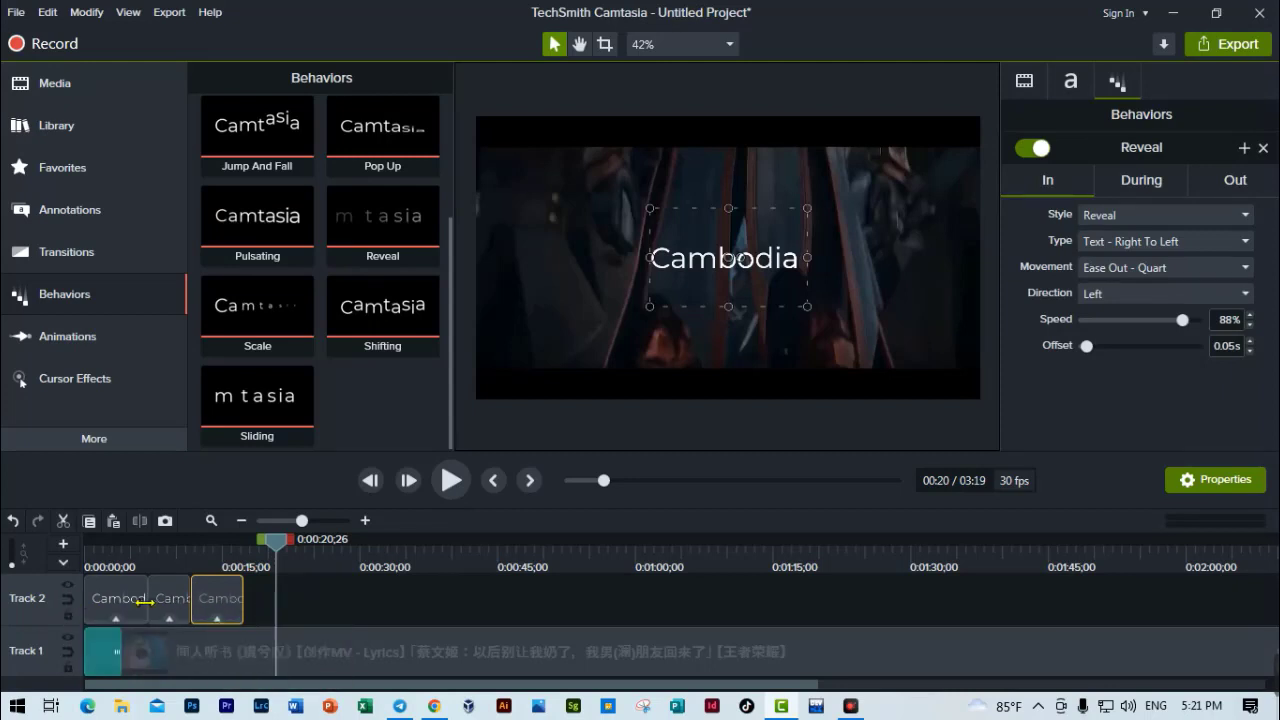
left_click_drag(216, 612, 362, 608)
mouse_move(199, 604)
left_mouse_down()
mouse_move(243, 604)
mouse_move(150, 598)
left_mouse_up()
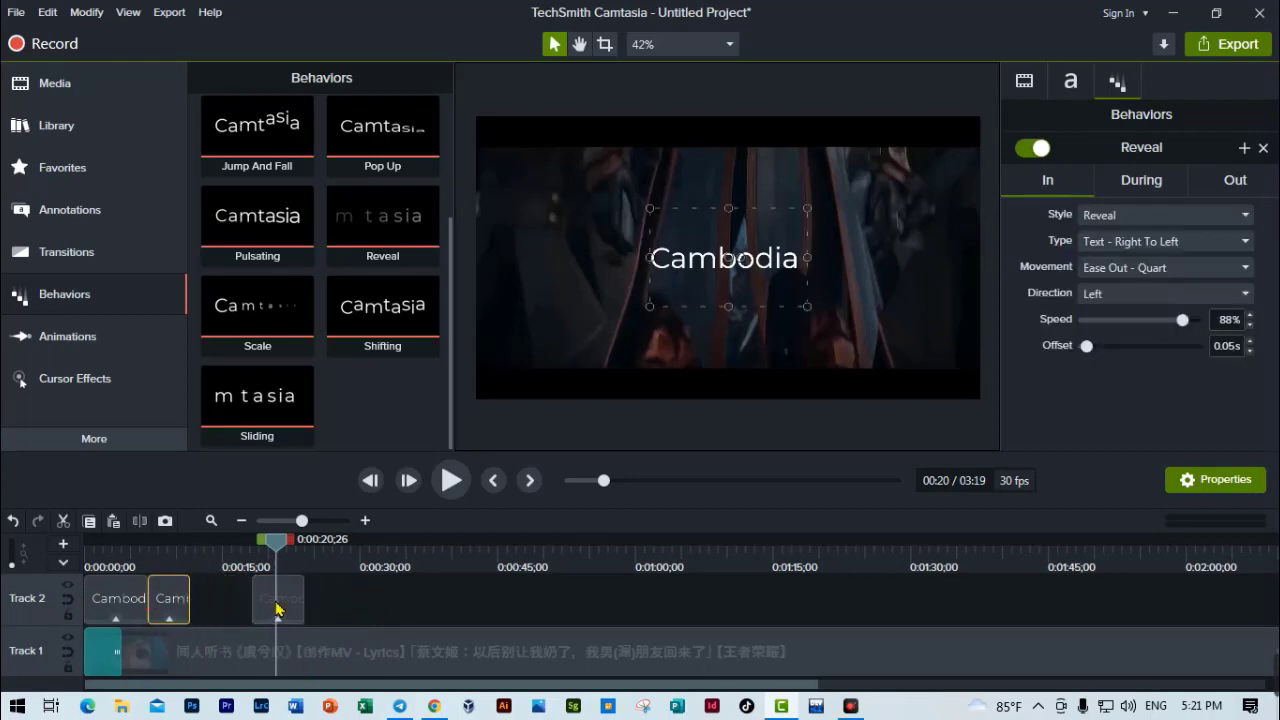
mouse_move(278, 608)
left_mouse_down()
mouse_move(174, 606)
mouse_move(299, 605)
left_mouse_up()
Move the second Cambodia clip later to space out the callouts
left_click(171, 601)
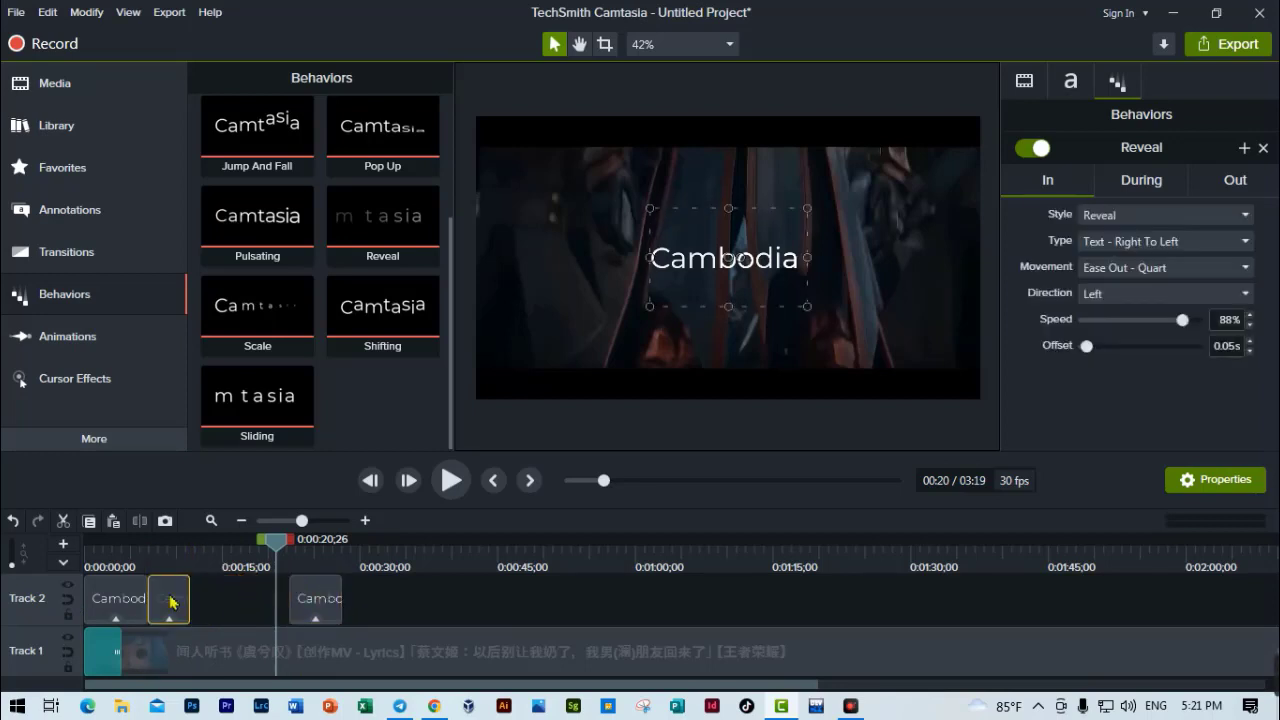
left_click_drag(171, 601, 217, 598)
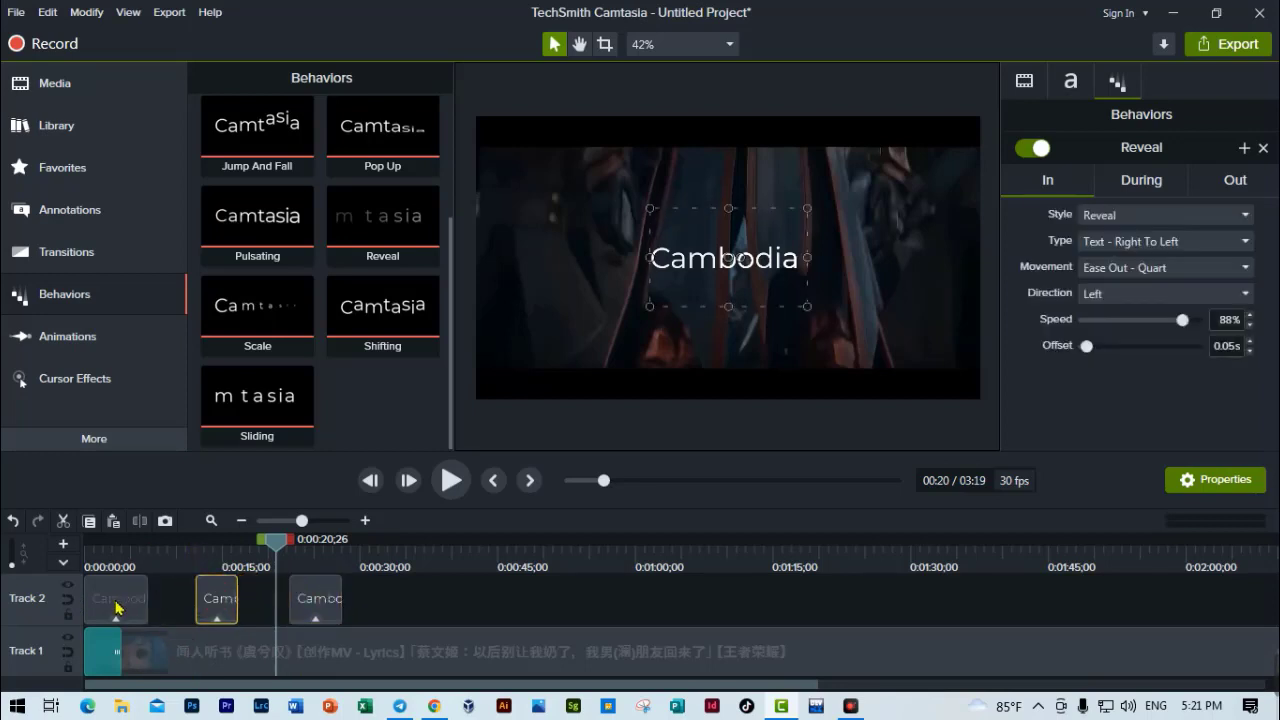
scroll(194, 660, "down", 1)
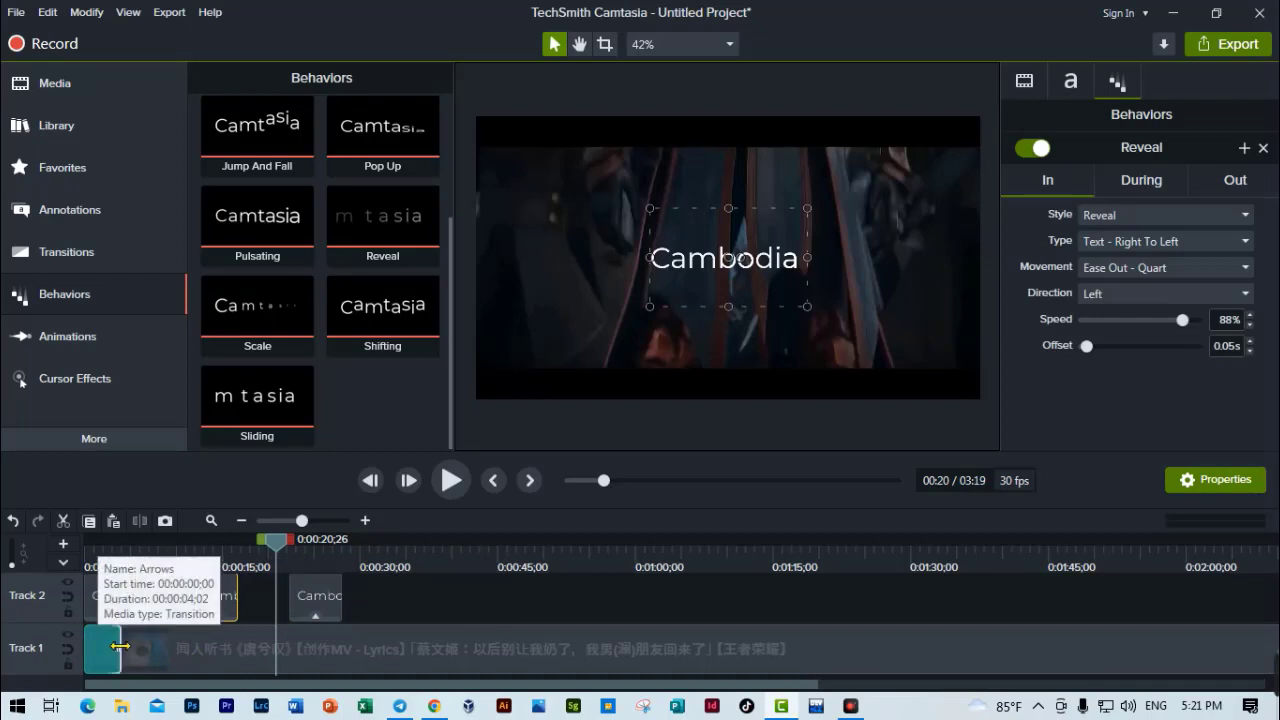
scroll(225, 645, "up", 2)
scroll(213, 632, "down", 2)
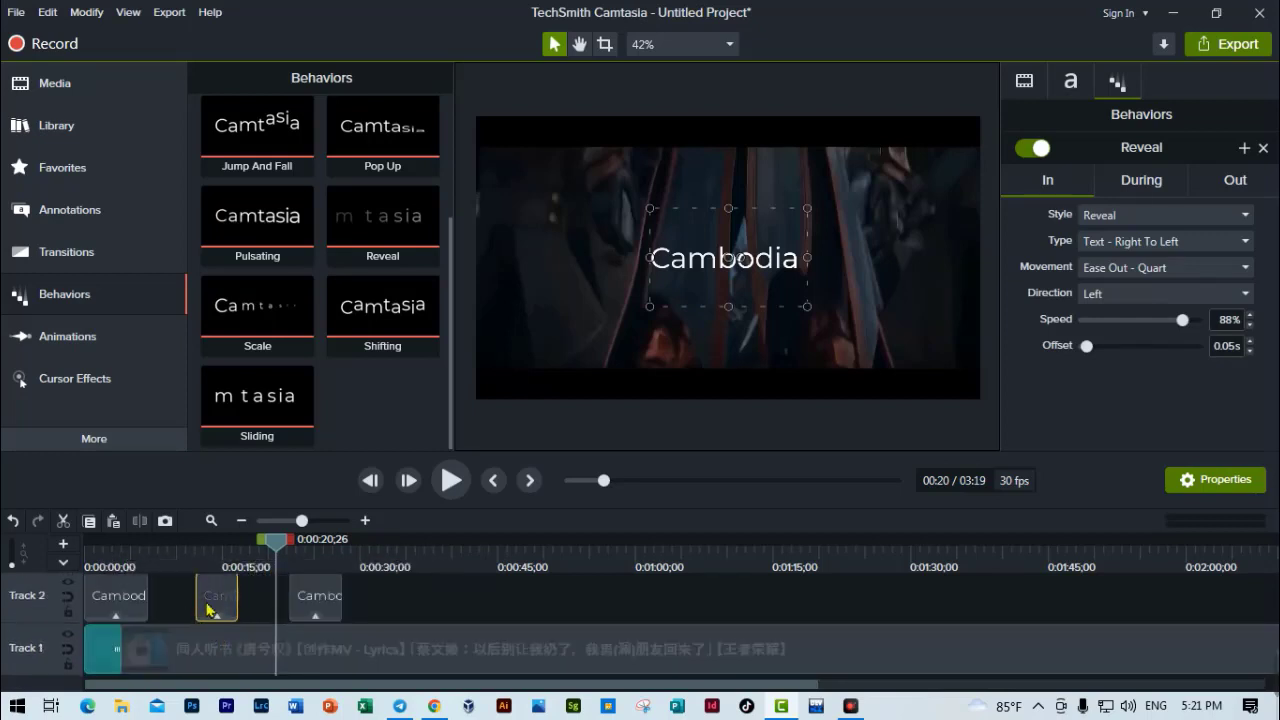
scroll(135, 615, "up", 2)
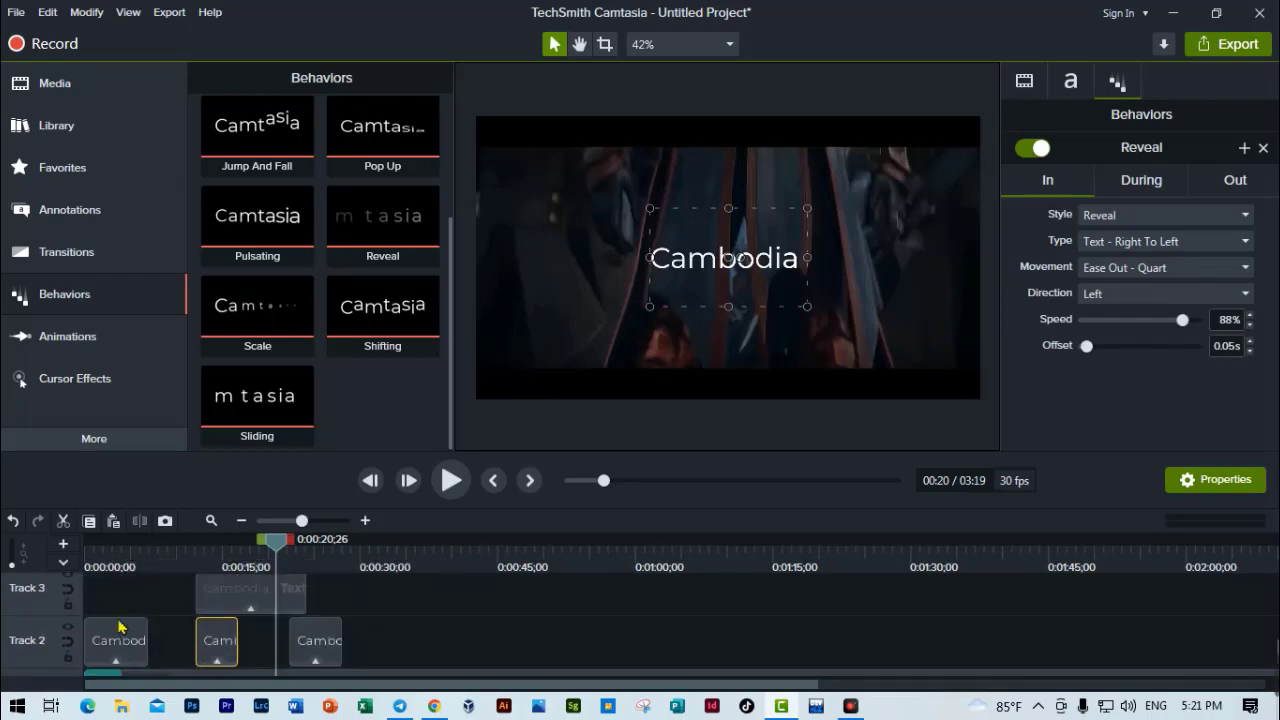
Enable Track 2's magnetic track so the three clips pack gap-free, undoing a trial move of the third
left_click(67, 645)
scroll(397, 651, "down", 2)
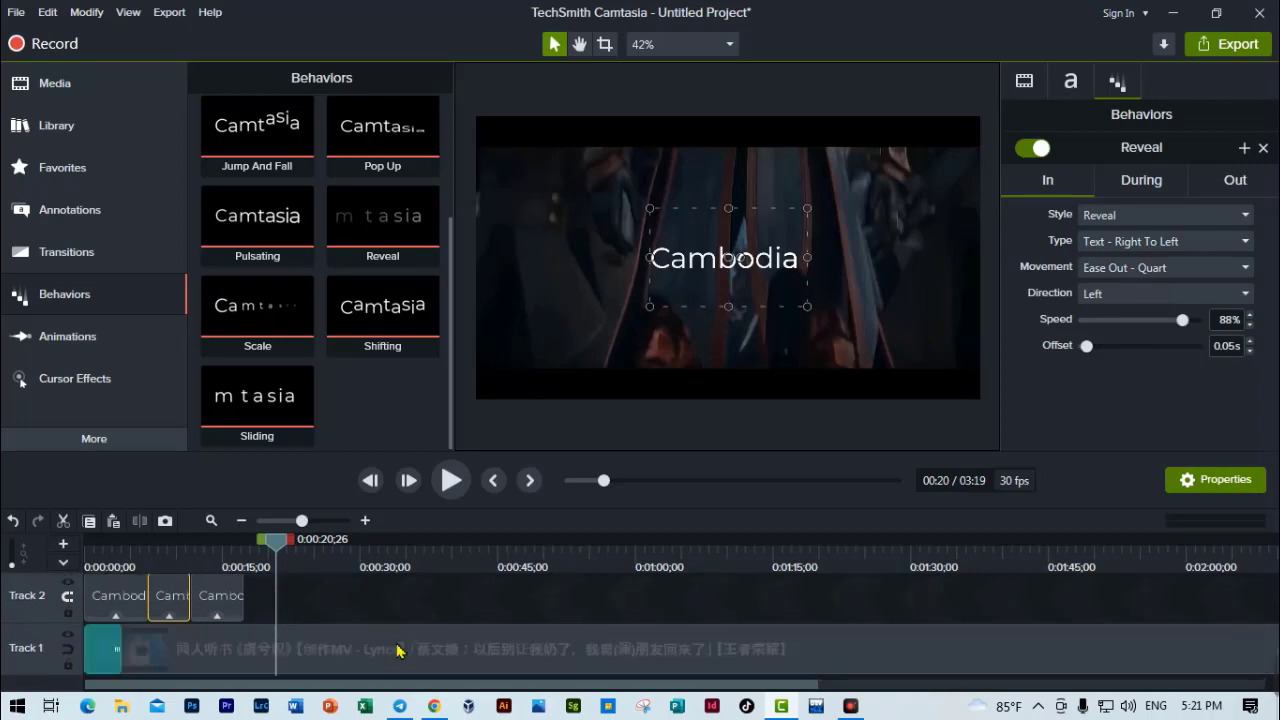
scroll(364, 629, "up", 2)
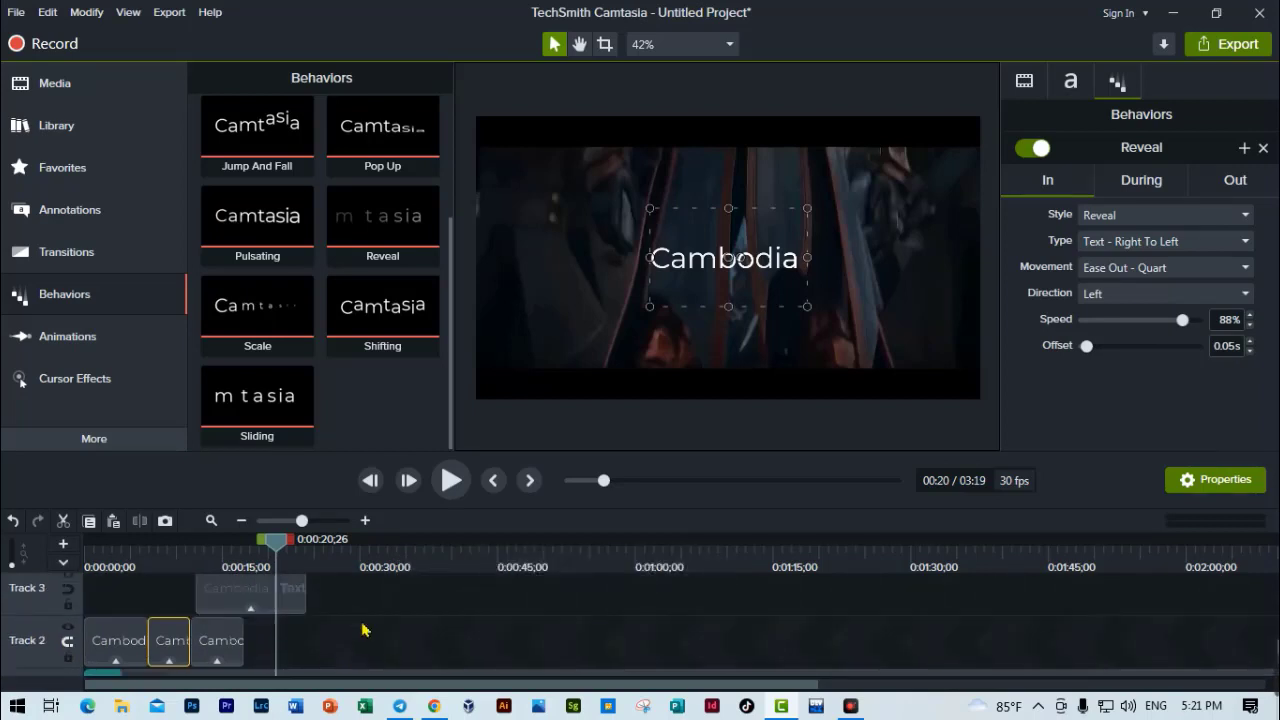
left_click(228, 648)
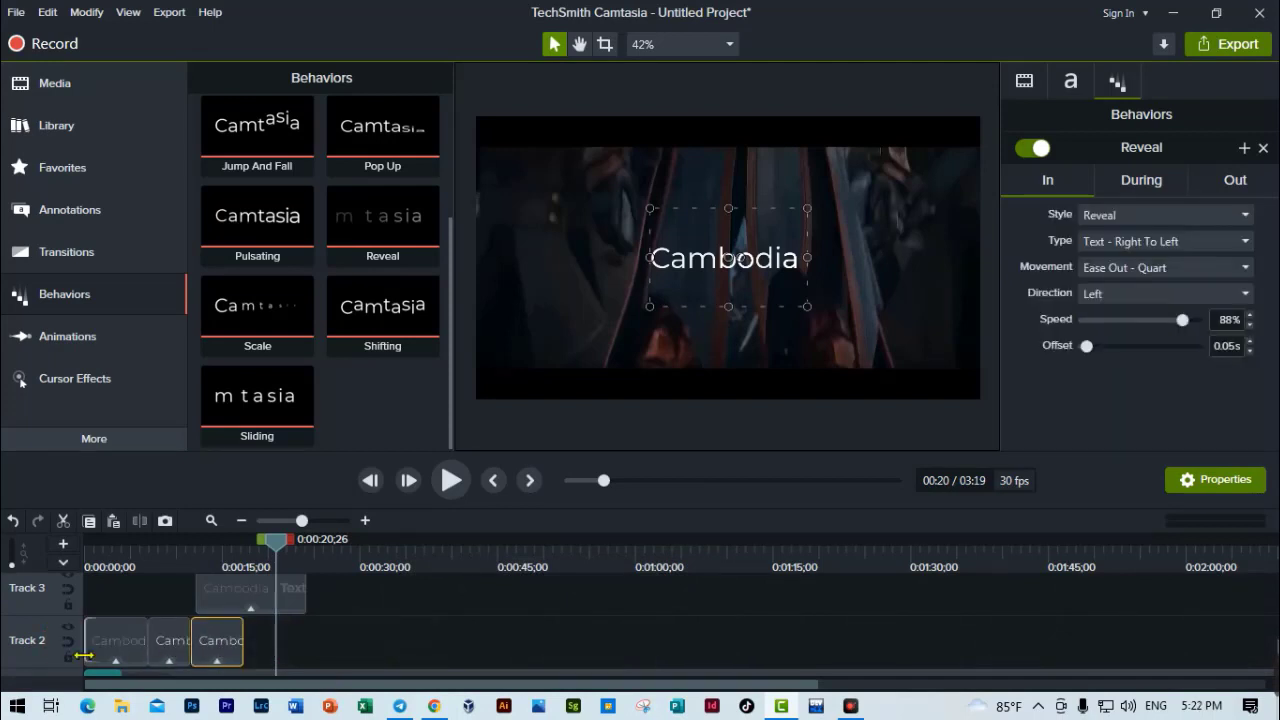
left_click_drag(240, 650, 350, 653)
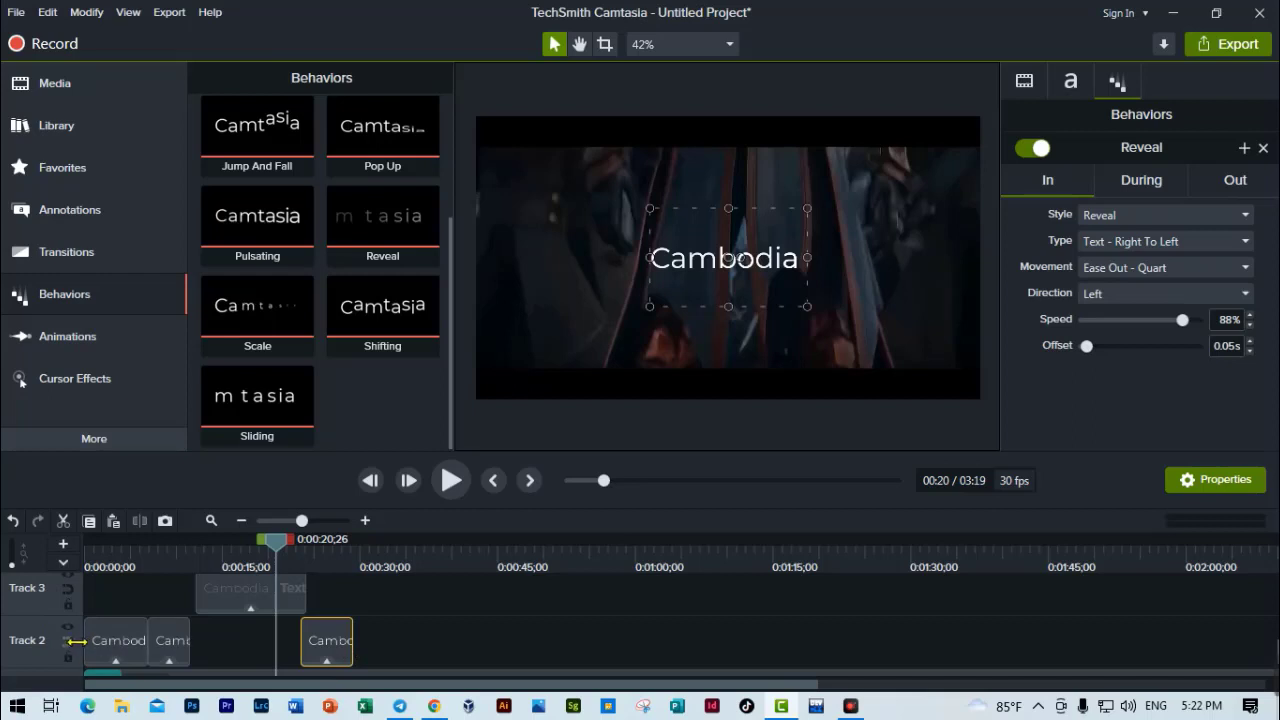
key("ctrl+z")
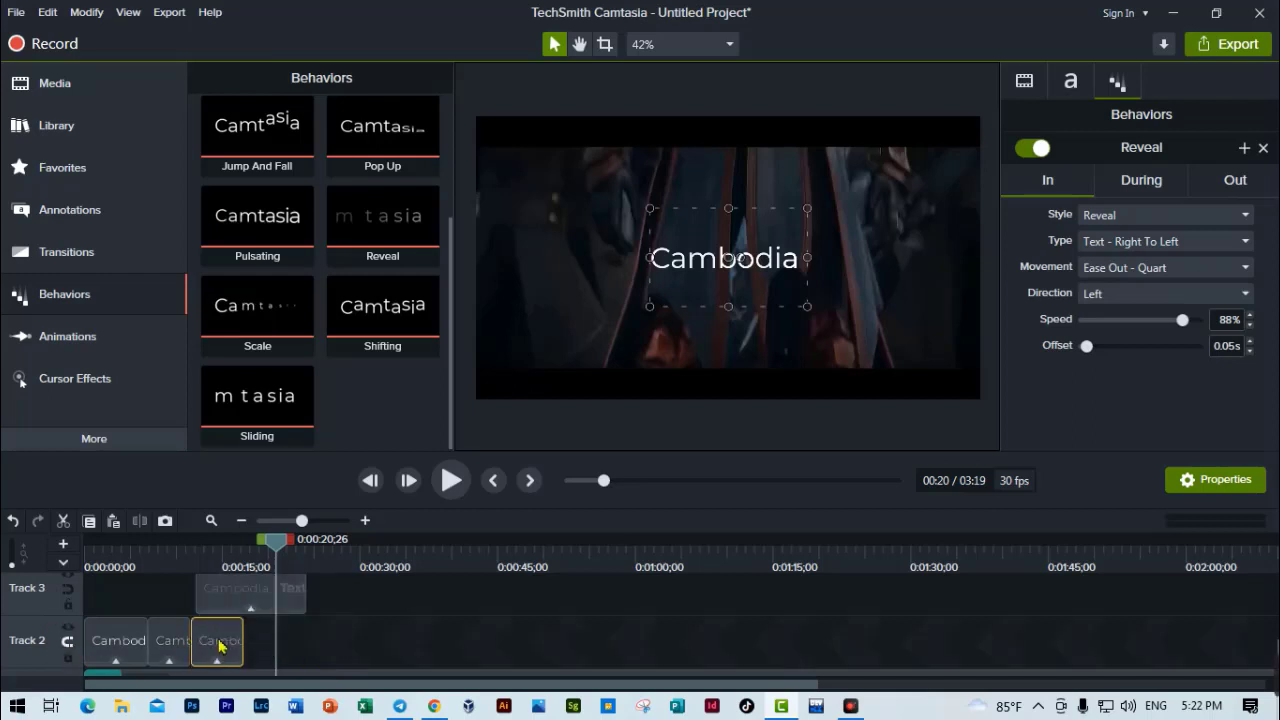
scroll(220, 645, "down", 1)
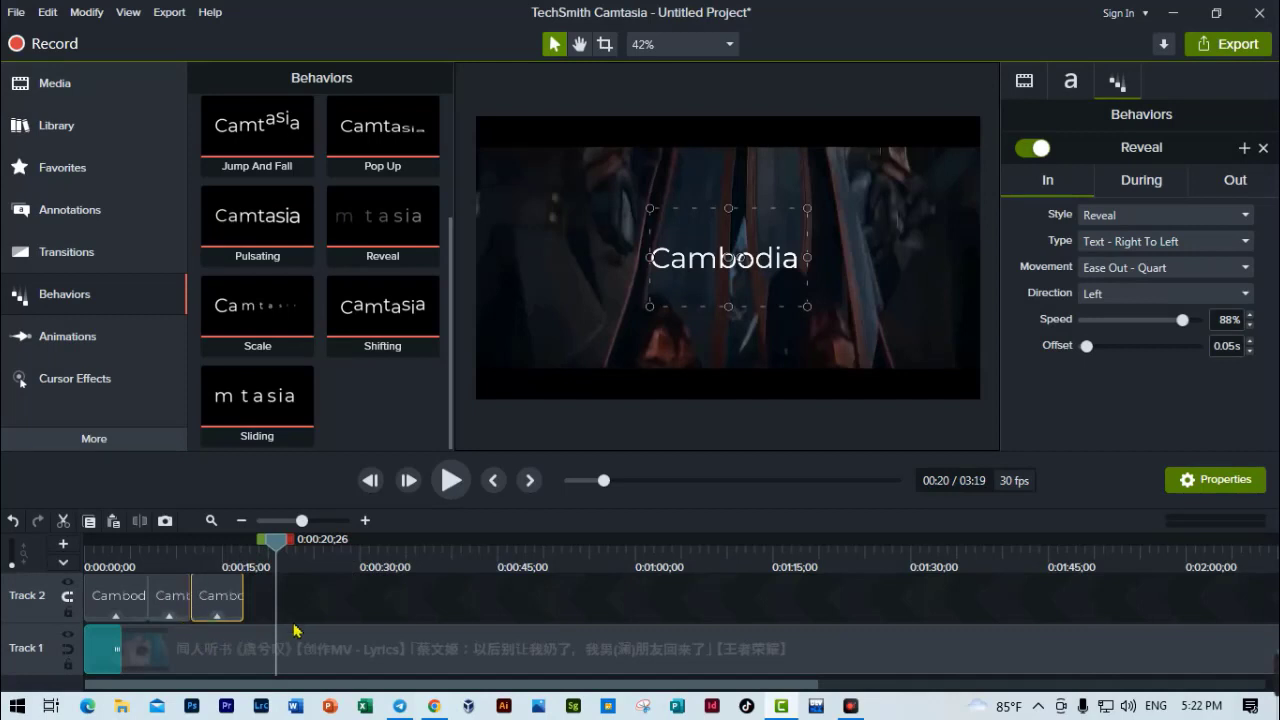
scroll(394, 646, "up", 2)
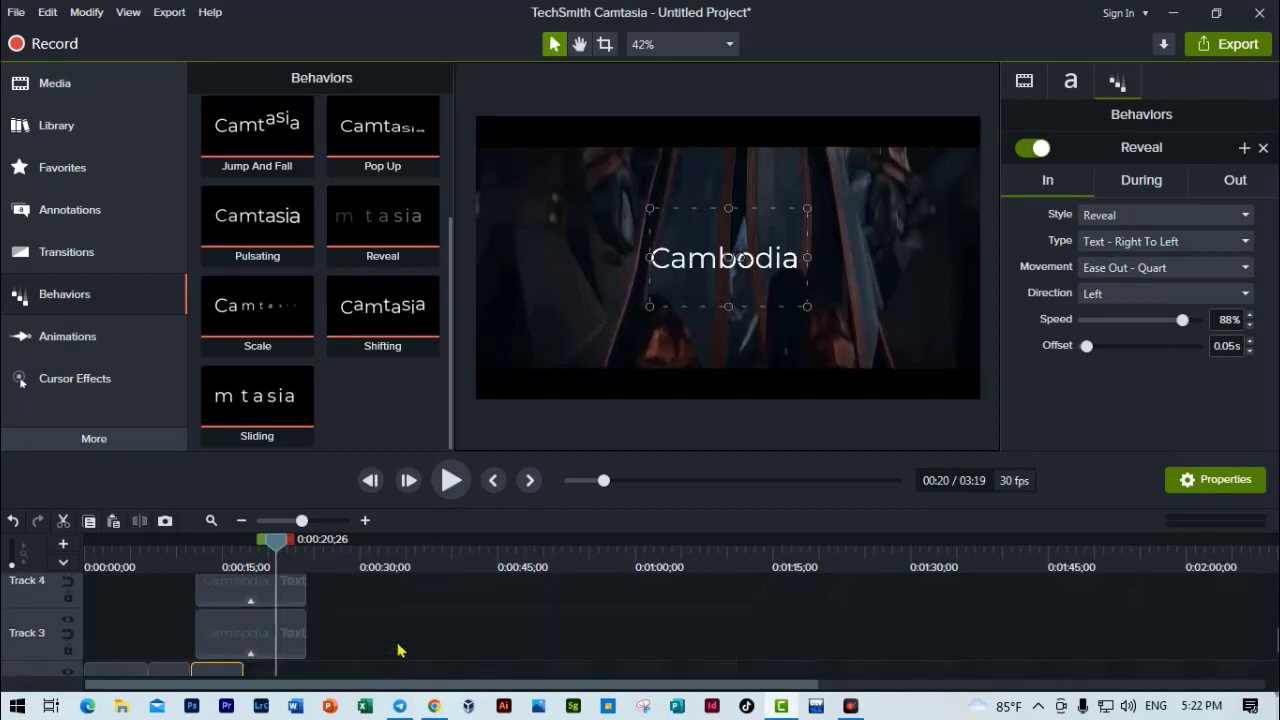
scroll(376, 611, "down", 2)
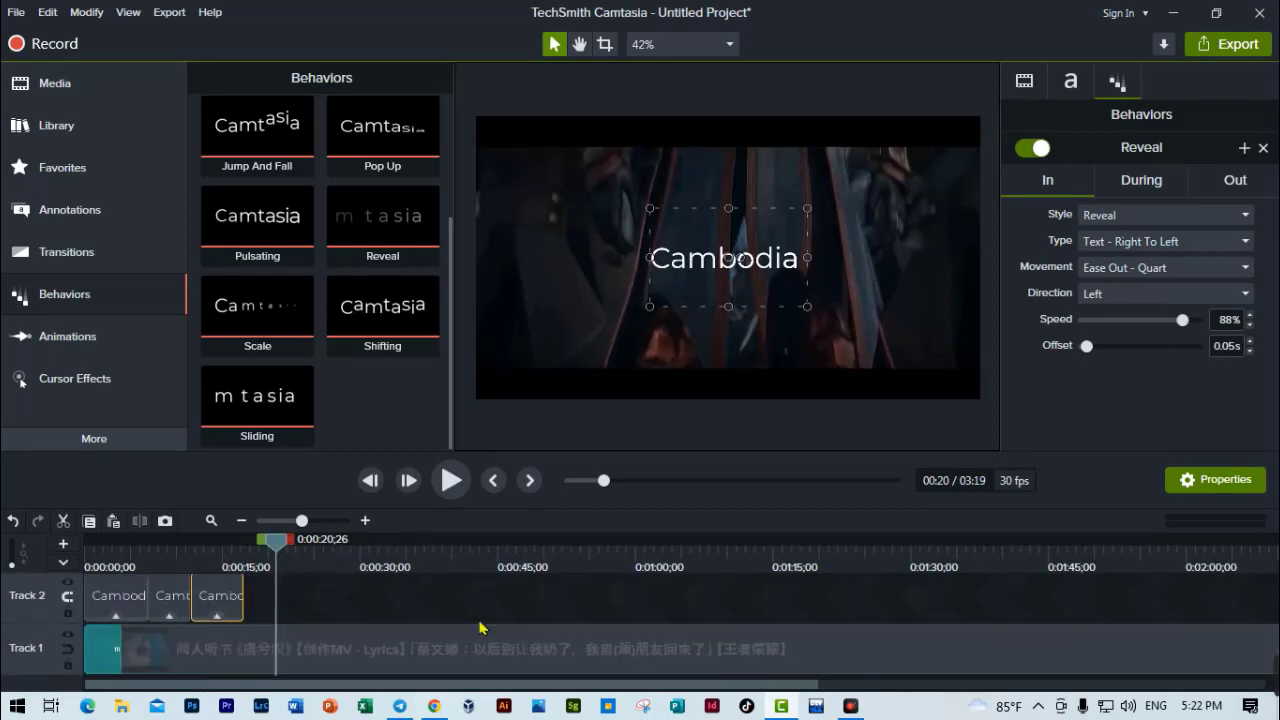
Split the Track 1 music video at 0:43 and 1:00 and delete the middle piece
left_click(484, 560)
left_click(498, 660)
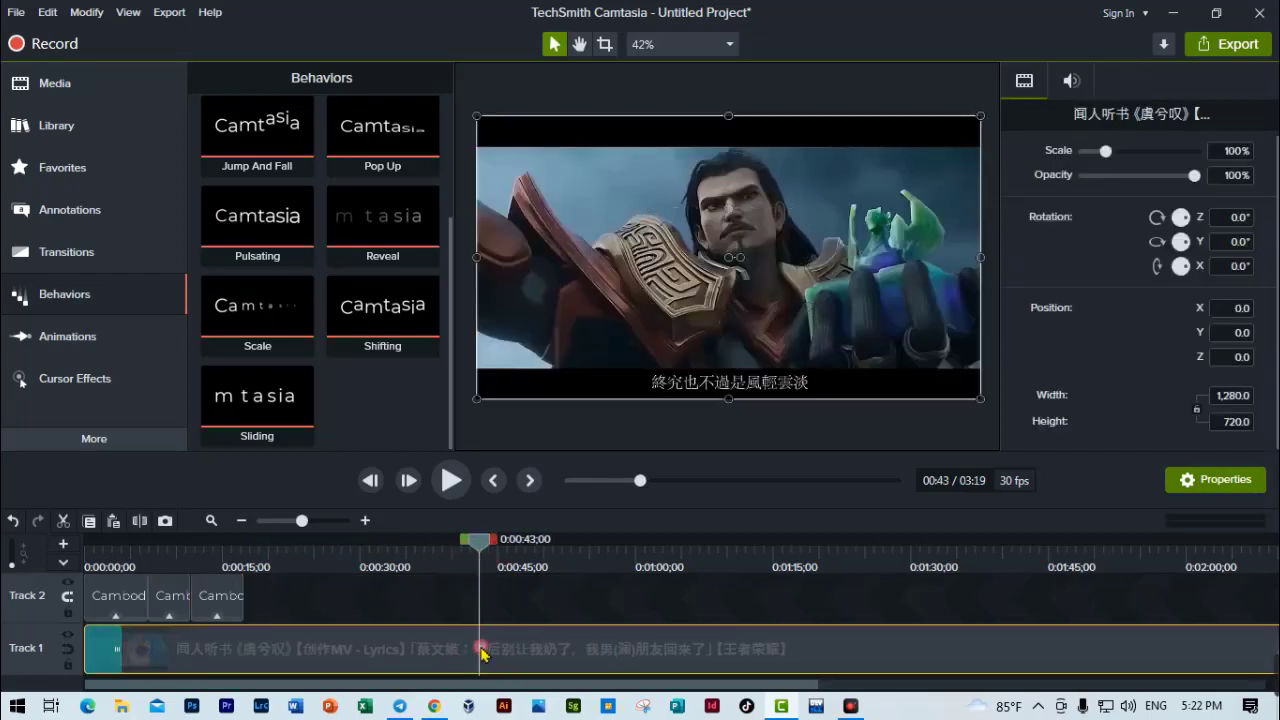
key("s")
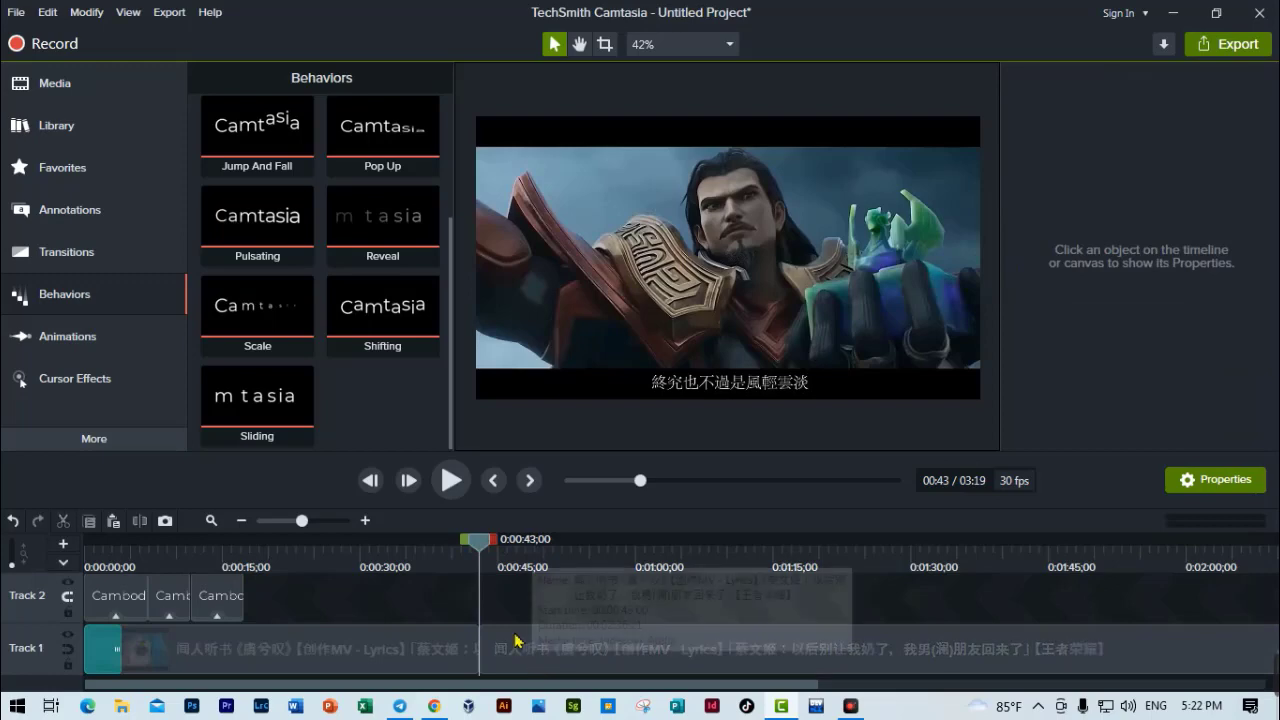
left_click_drag(492, 541, 642, 541)
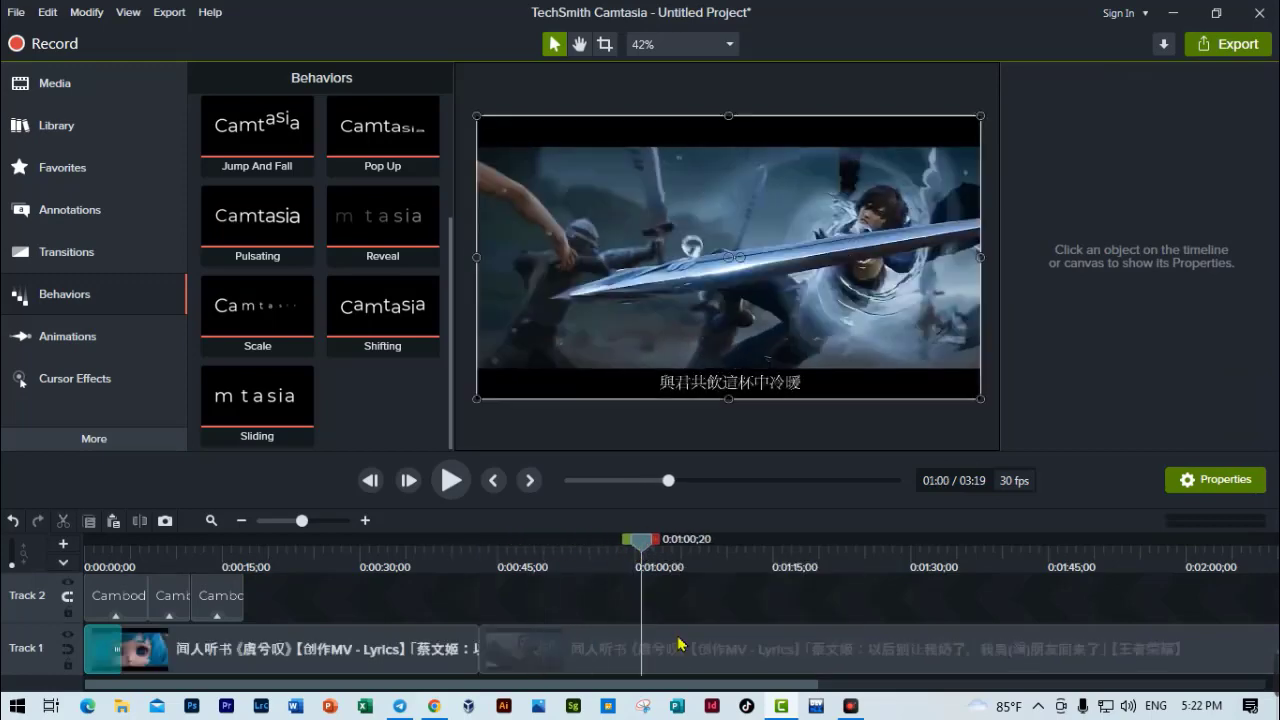
left_click(552, 672)
key("s")
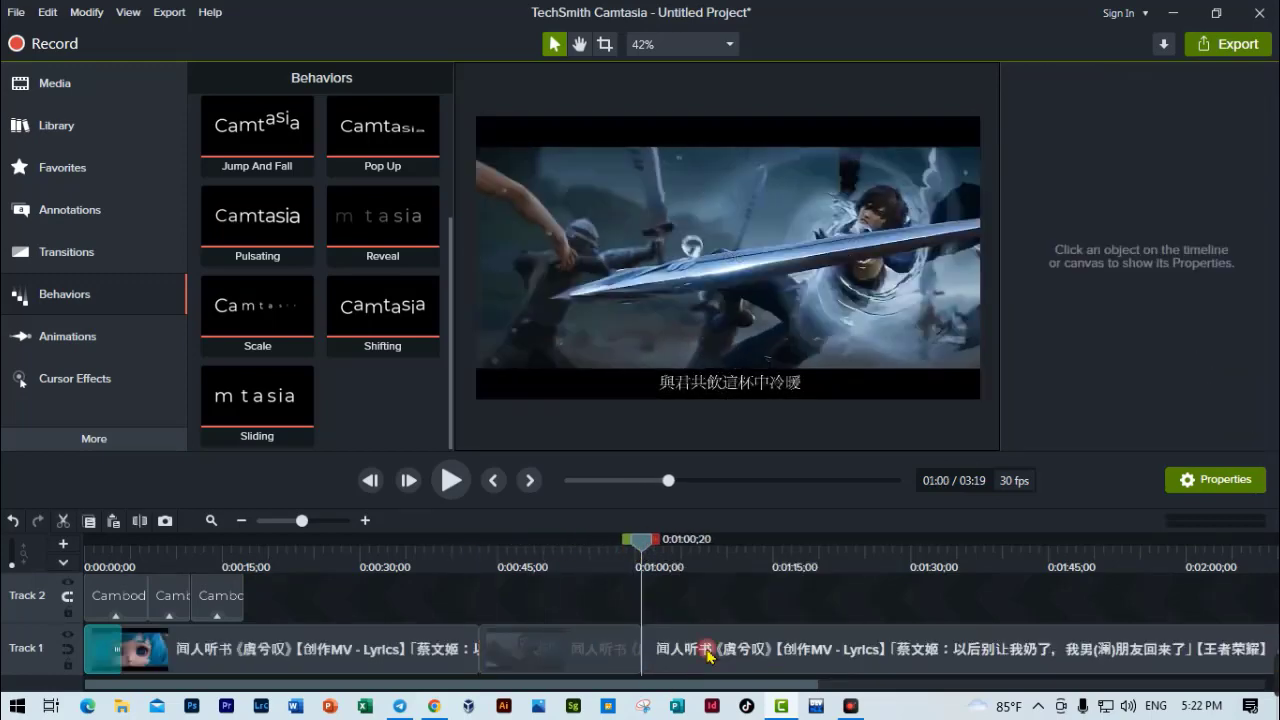
left_click(605, 660)
key("Delete")
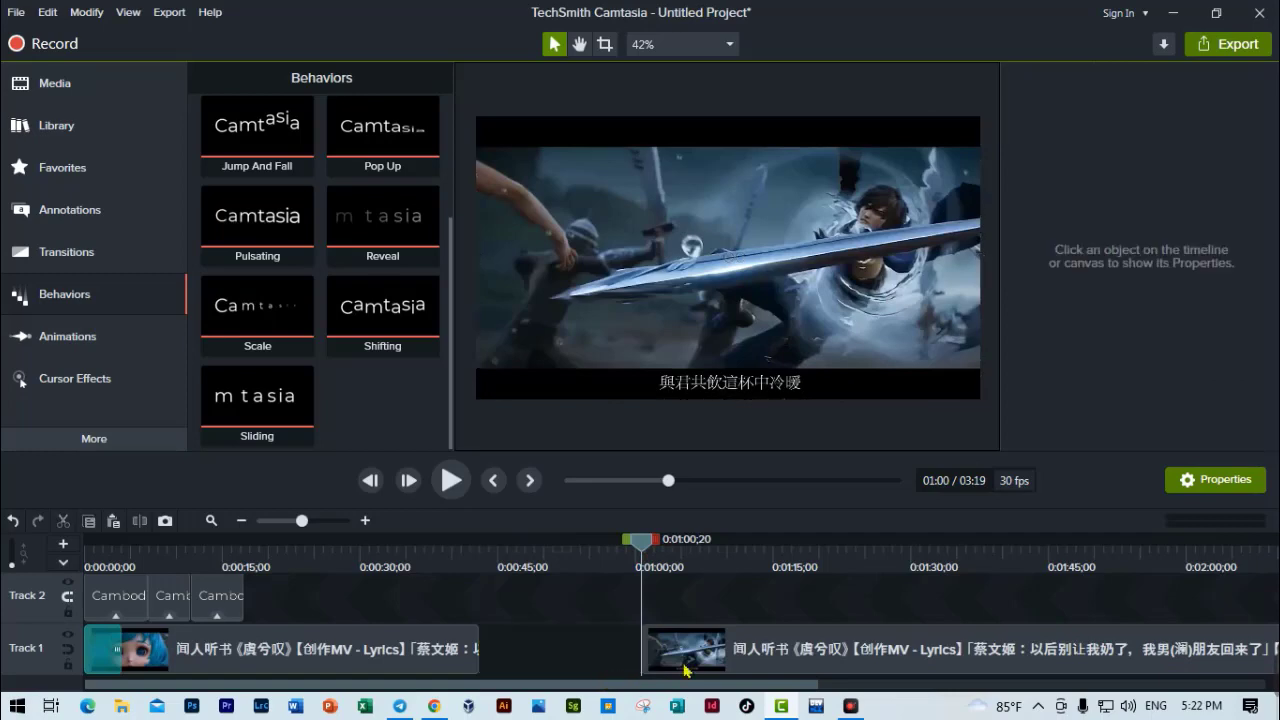
Close the gap on Track 1 with the magnetic track so the video totals 03:02
mouse_move(778, 660)
left_mouse_down()
mouse_move(700, 660)
mouse_move(712, 660)
left_mouse_up()
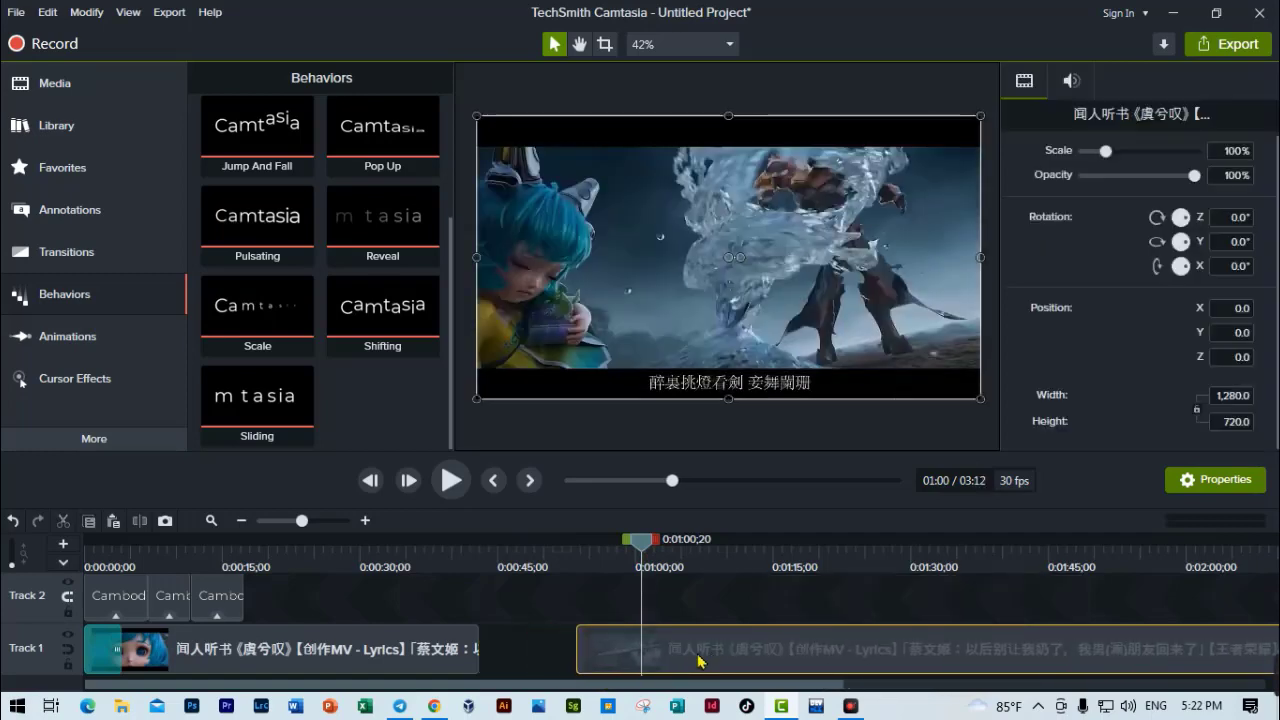
left_click(67, 652)
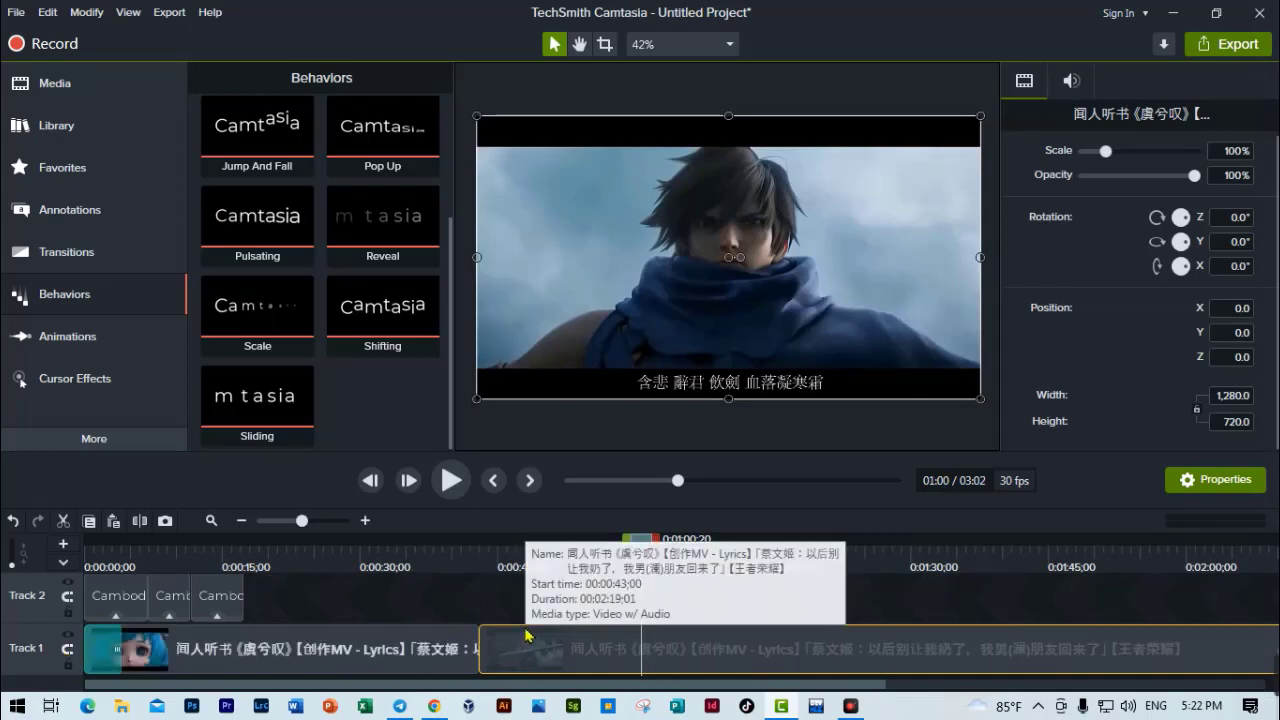
scroll(538, 626, "up", 2)
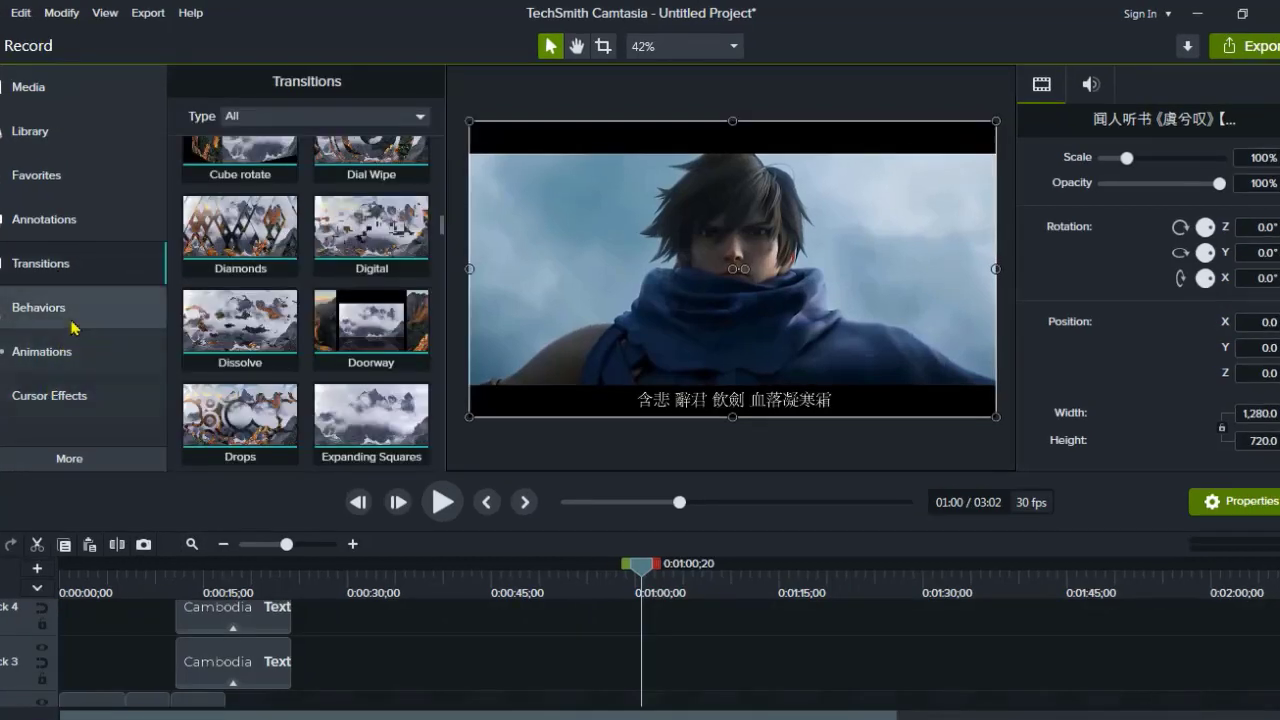
Switch through Media and Library to the Annotations panel showing the Basic callouts
left_click(97, 310)
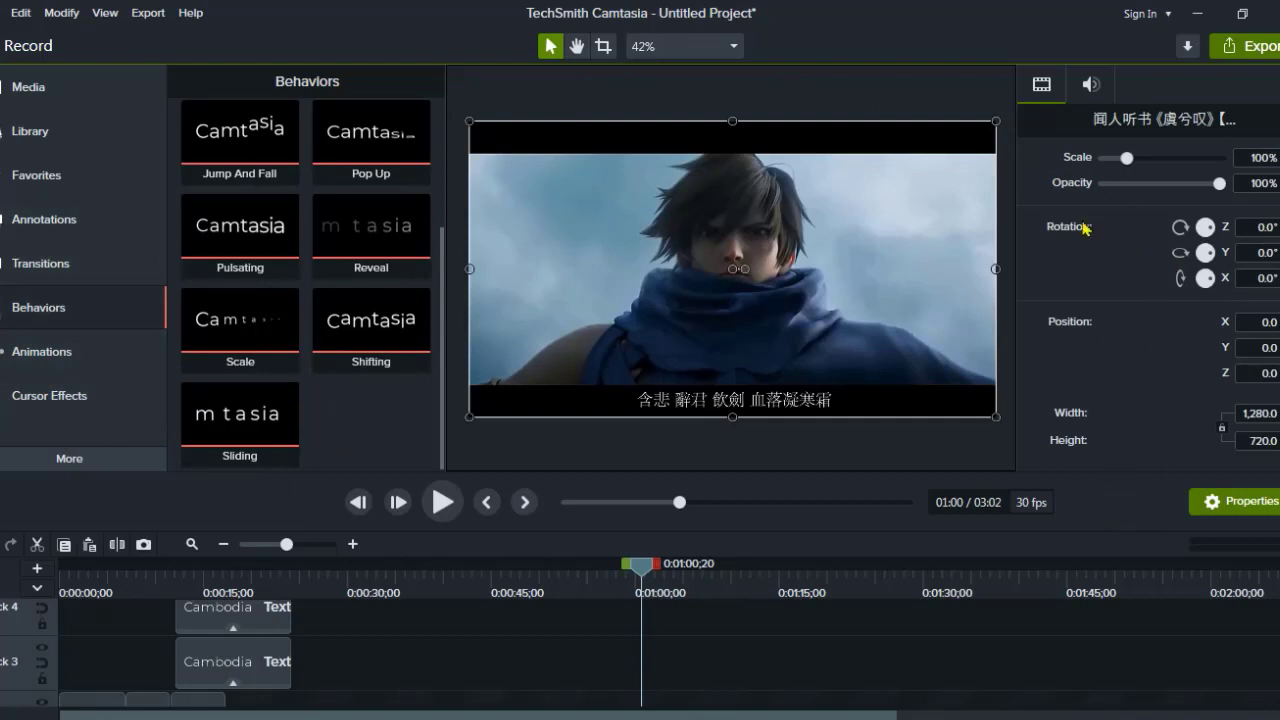
left_click(28, 93)
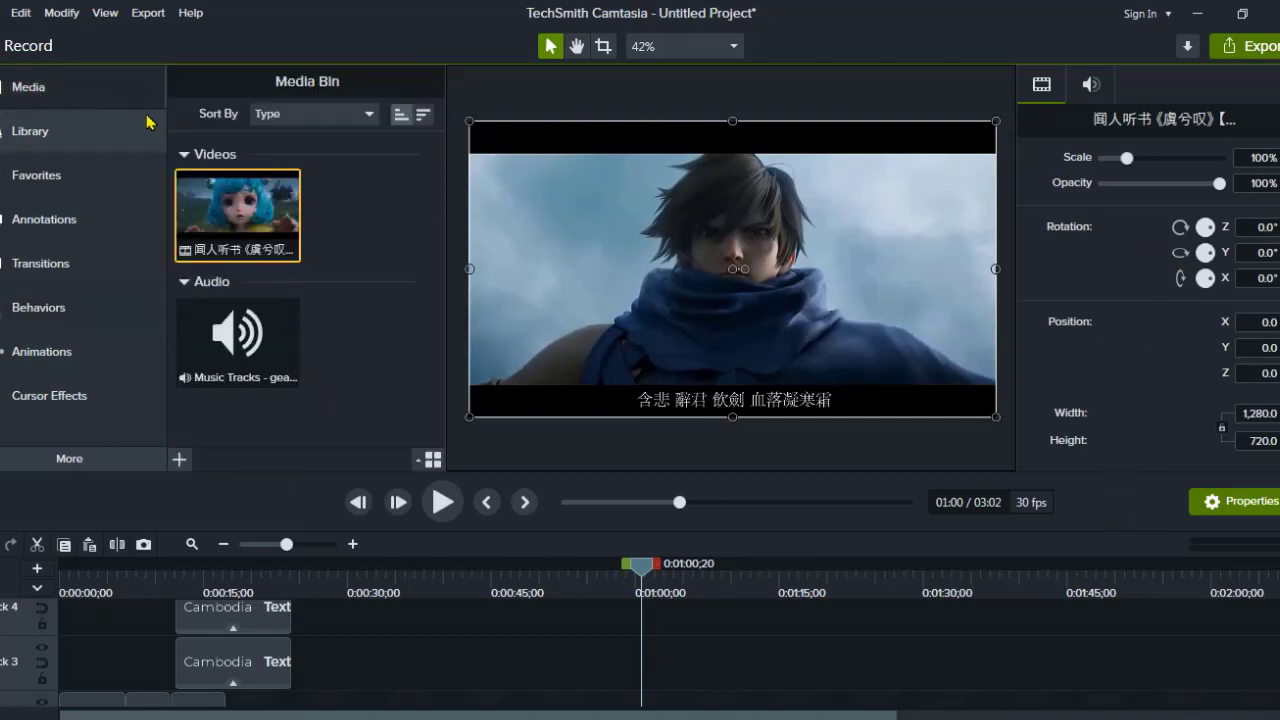
left_click(48, 134)
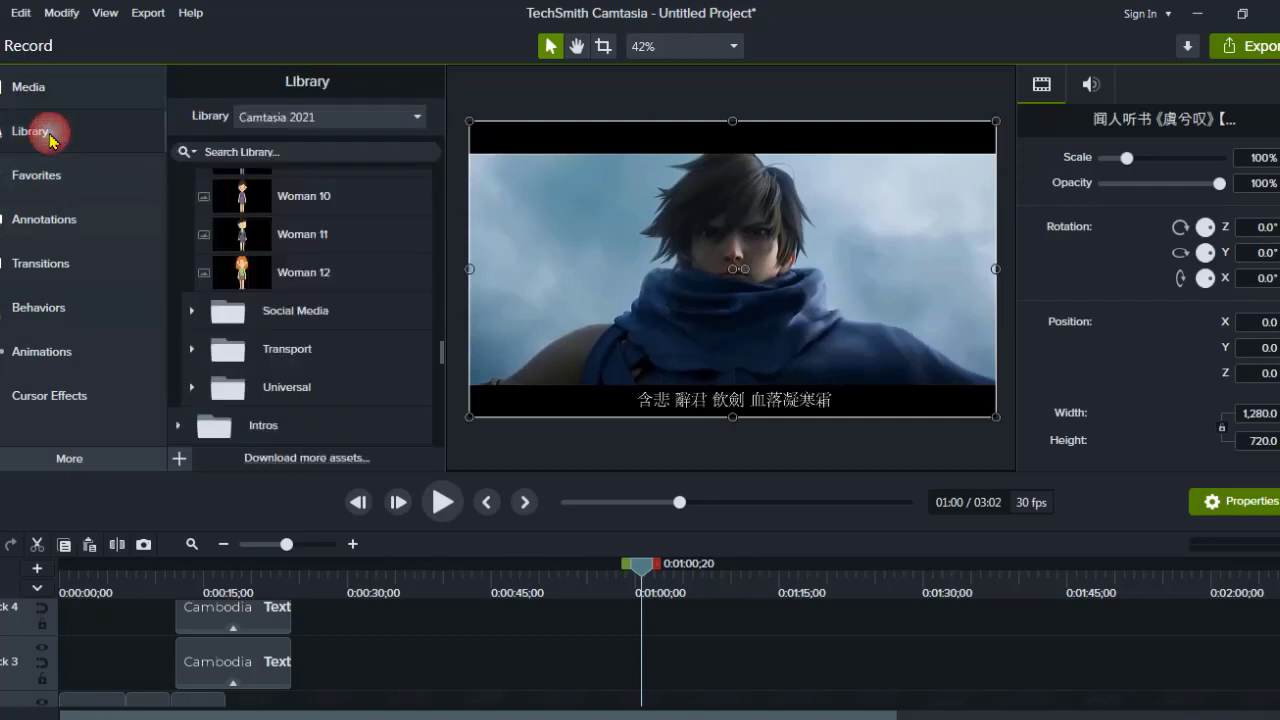
left_click(63, 229)
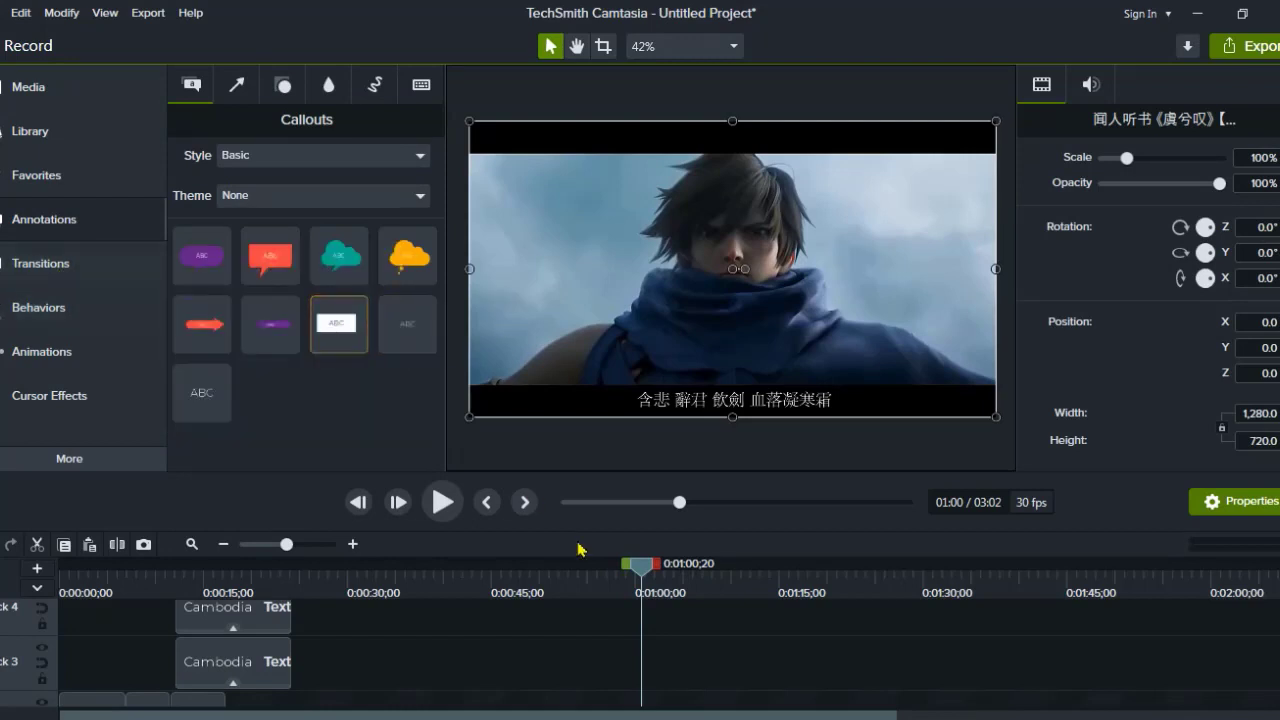
Scroll the timeline back to the start and set the playhead near 0:04 to preview the Cambodia title
scroll(704, 662, "down", 2)
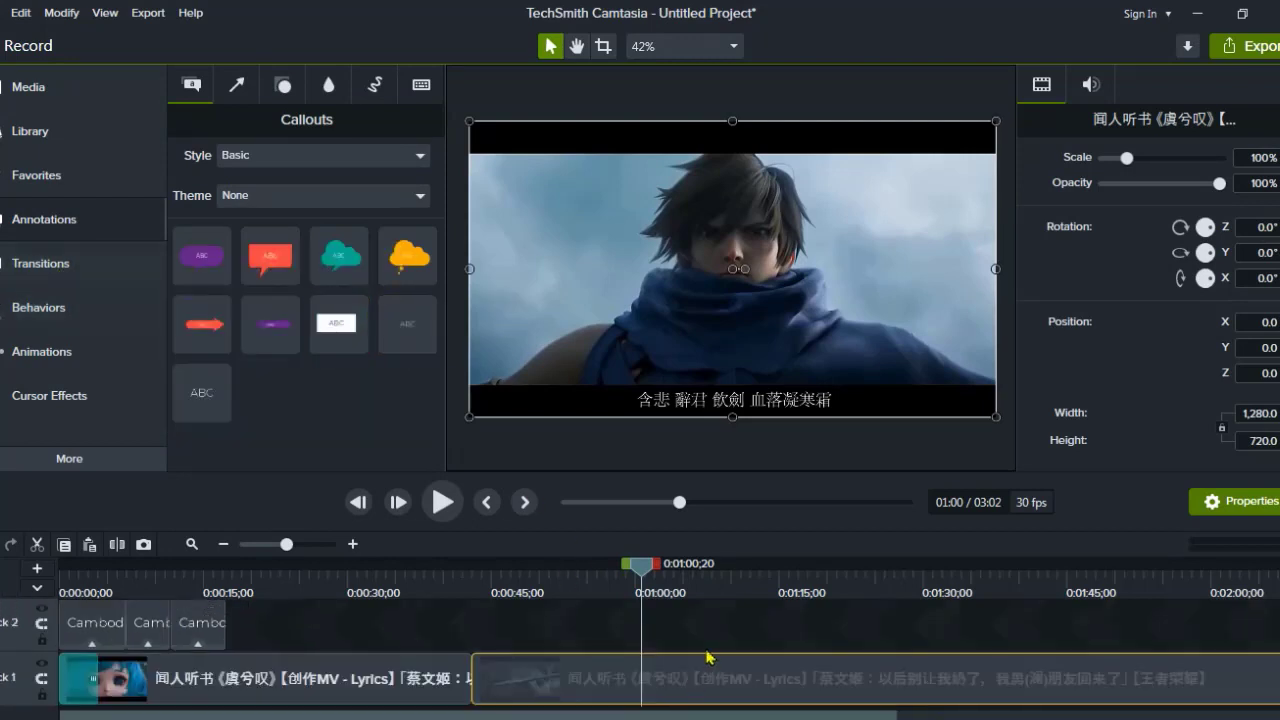
left_click_drag(686, 716, 1083, 716)
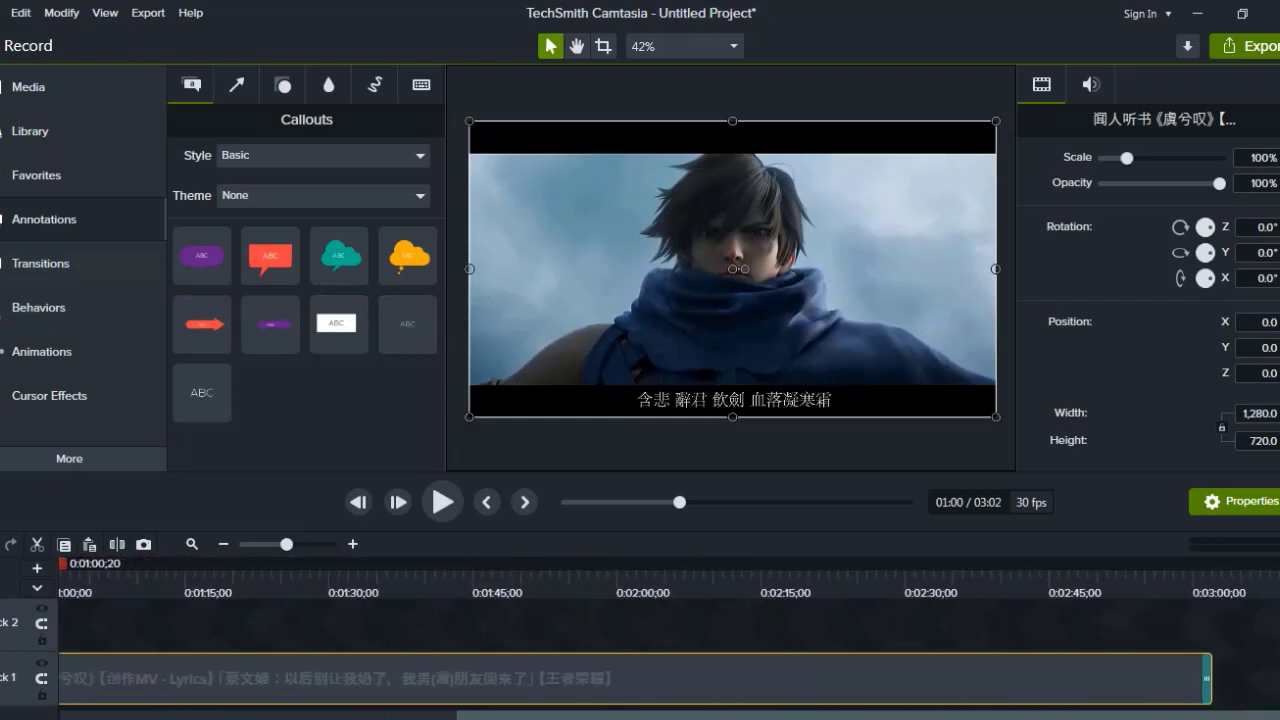
left_click_drag(1203, 716, 806, 716)
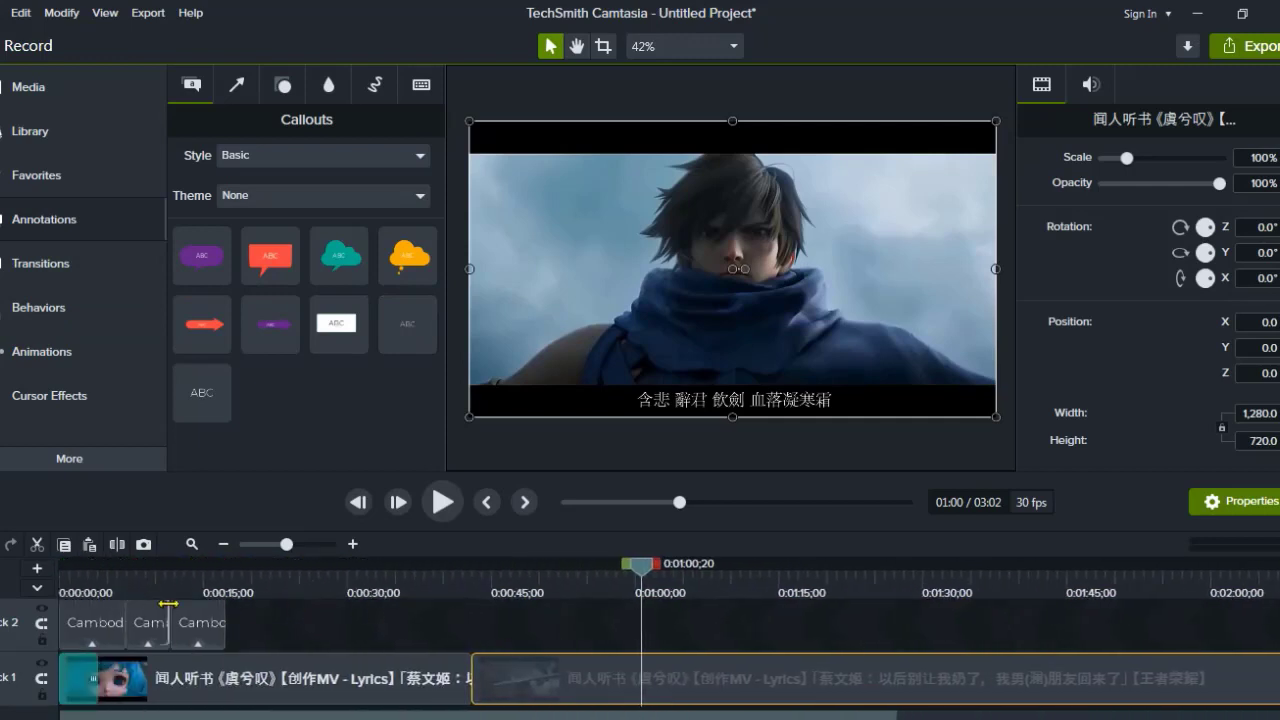
left_click_drag(264, 590, 133, 584)
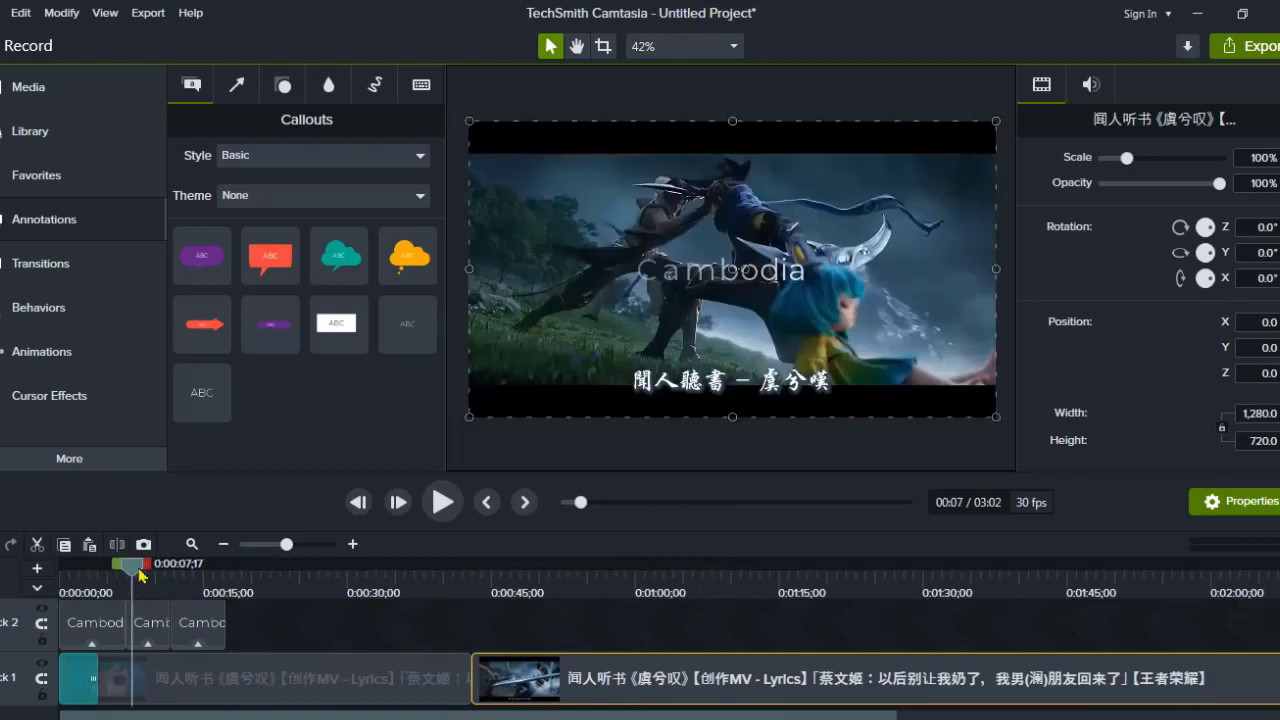
left_click_drag(137, 571, 105, 568)
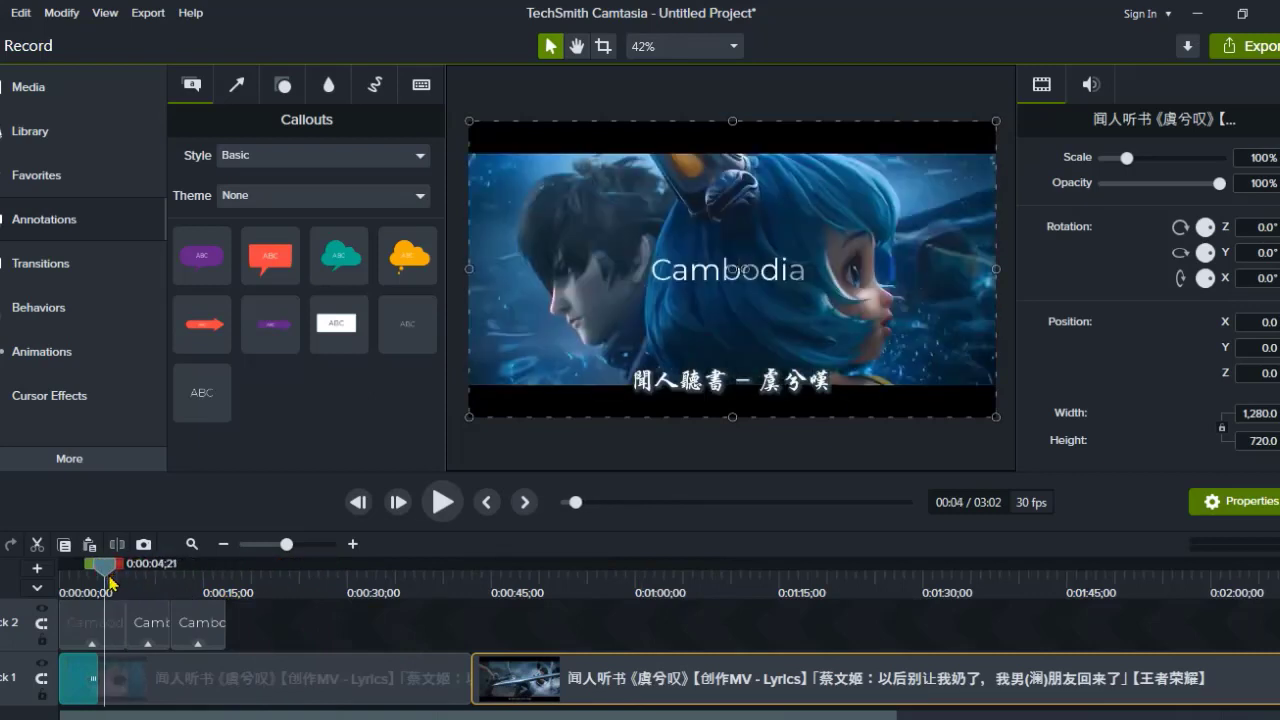